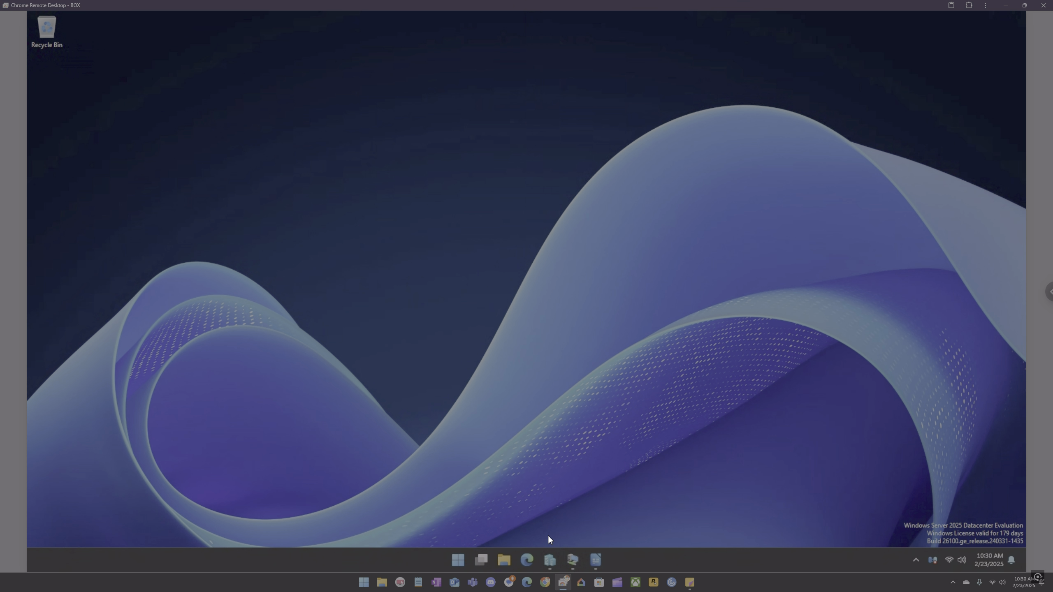
Step: Review the Configuration Manager console workspaces on CM1 and the lab guide's Bare Metal prerequisites section
{"action": "left_click", "coordinate": [550, 558]}
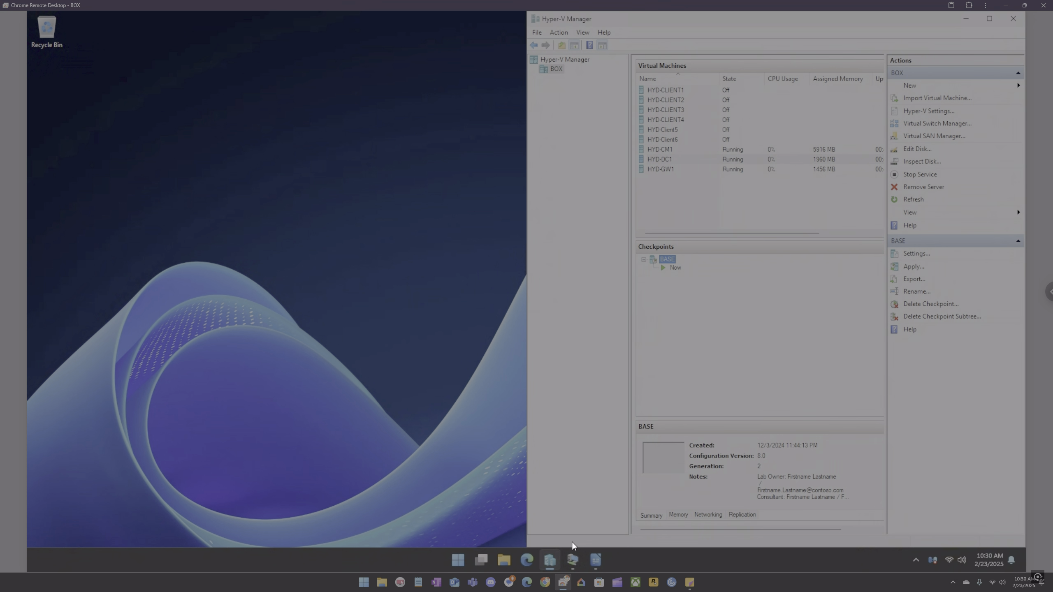
{"action": "left_click", "coordinate": [572, 553]}
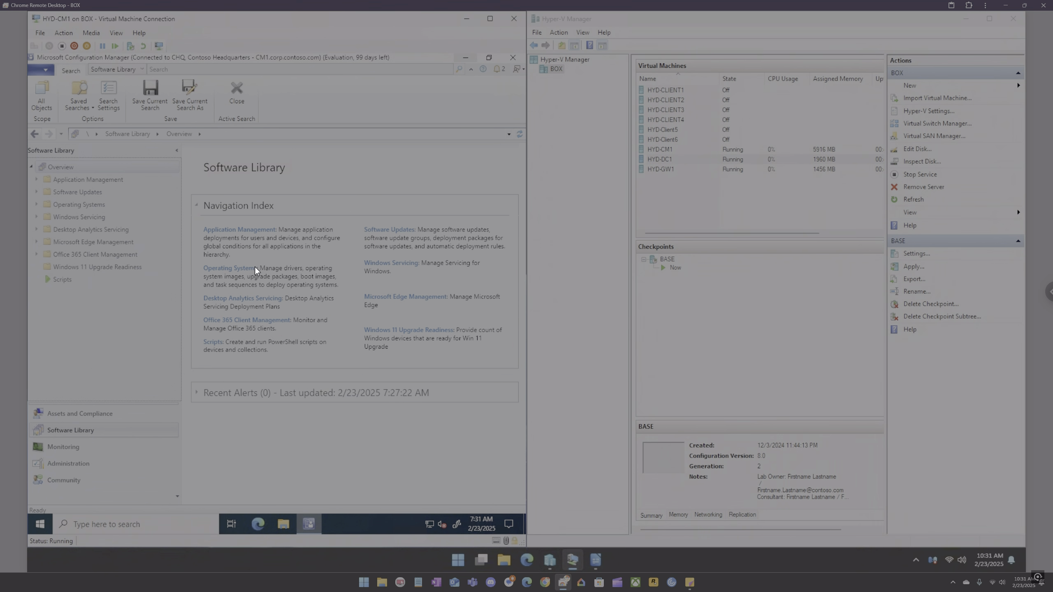
{"action": "left_click", "coordinate": [78, 464]}
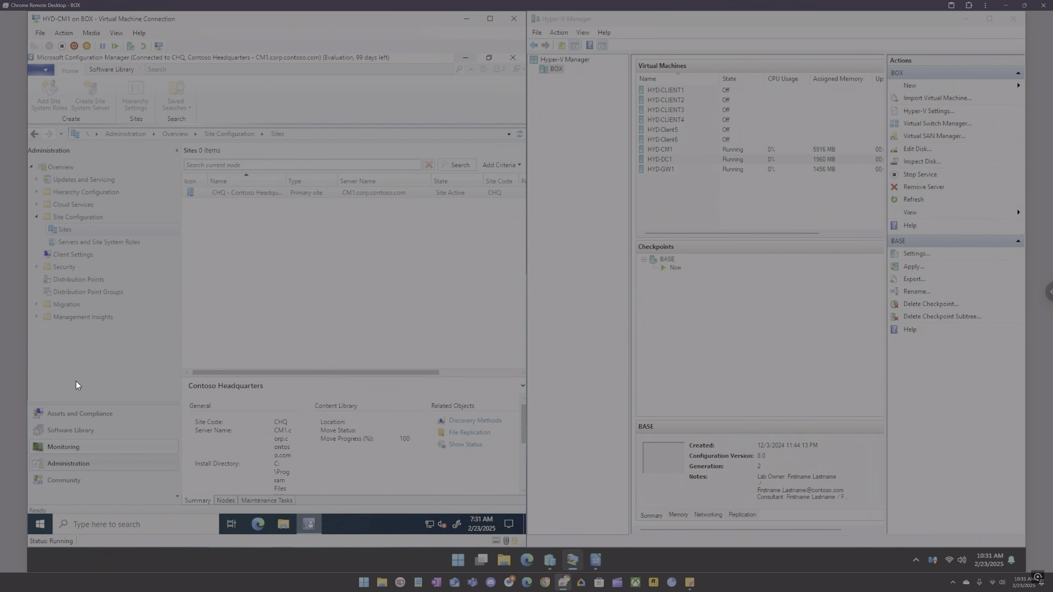
{"action": "left_click", "coordinate": [64, 255]}
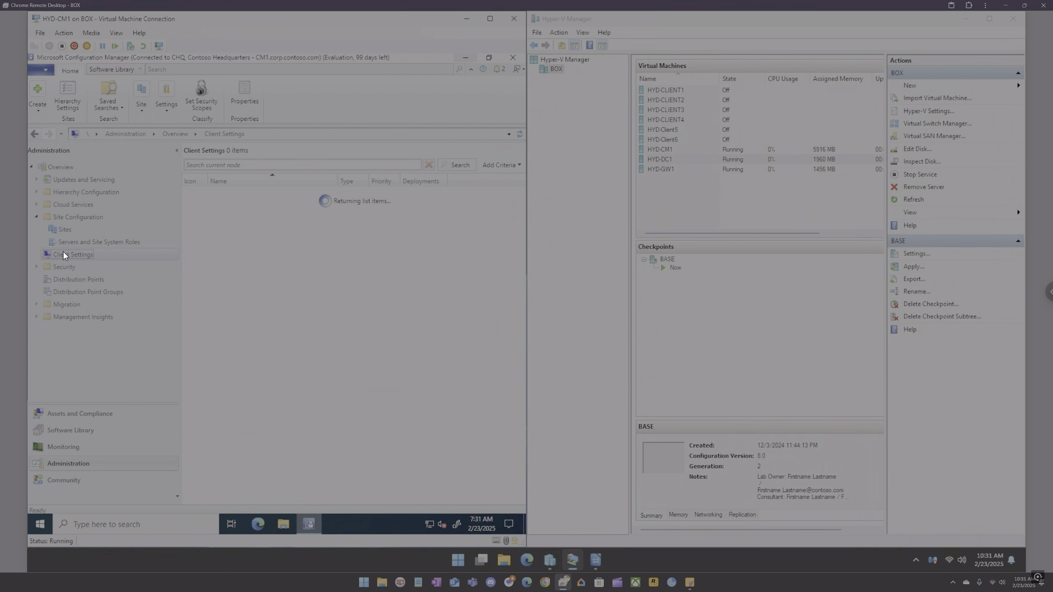
{"action": "left_click", "coordinate": [36, 217]}
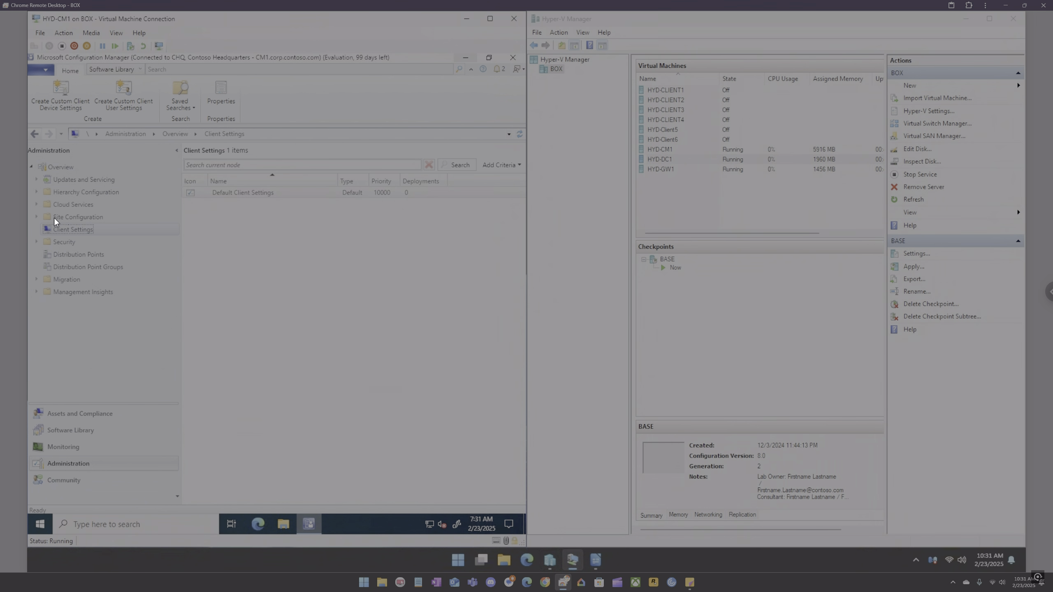
{"action": "left_click", "coordinate": [83, 432]}
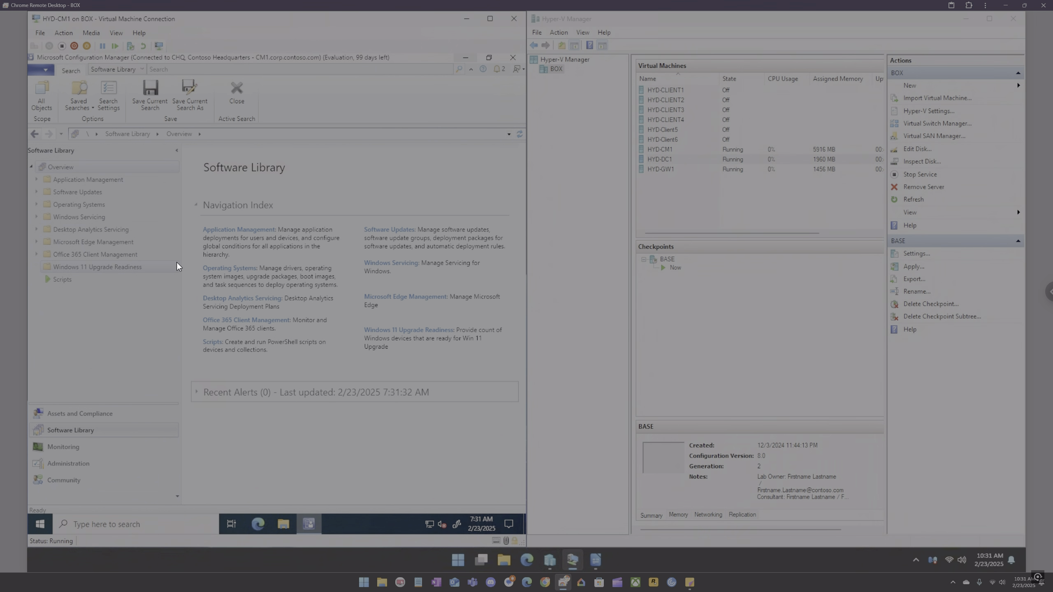
{"action": "left_click", "coordinate": [600, 555]}
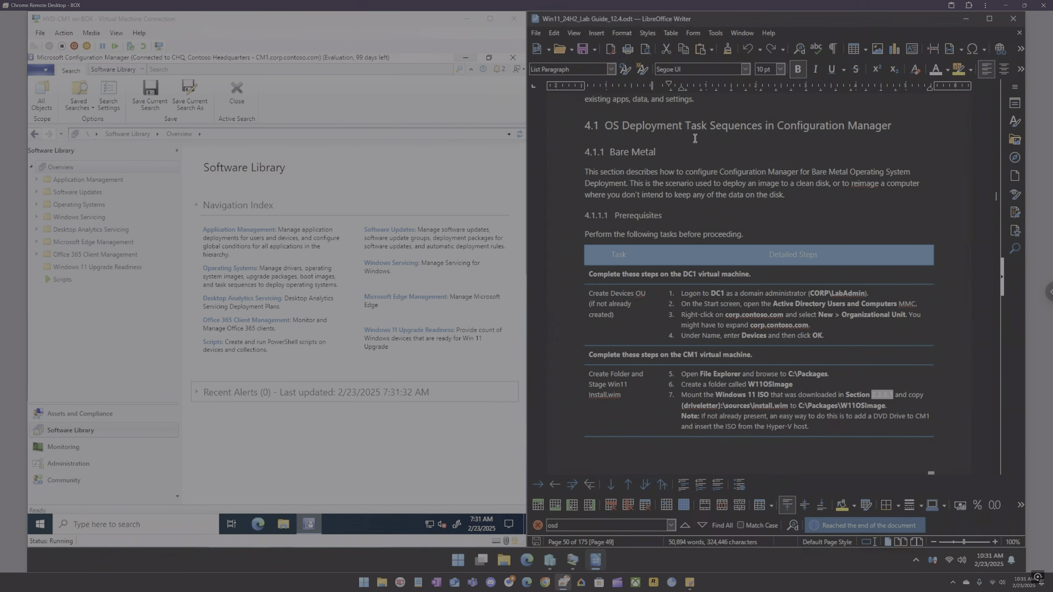
Step: Create a new folder named win11-os-image inside C:\Packages in File Explorer
{"action": "left_click", "coordinate": [286, 526]}
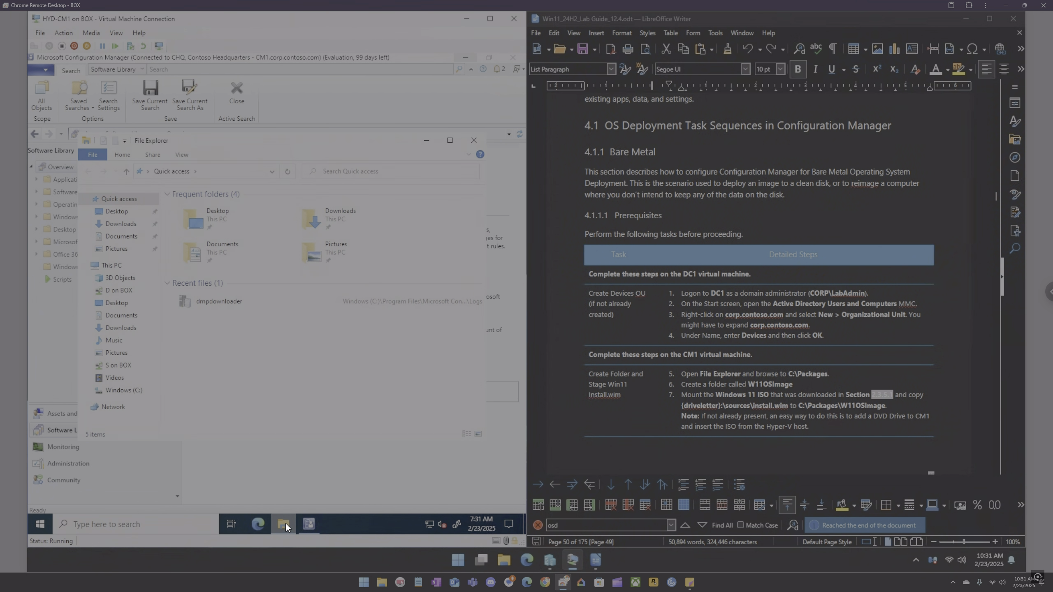
{"action": "left_click", "coordinate": [112, 267]}
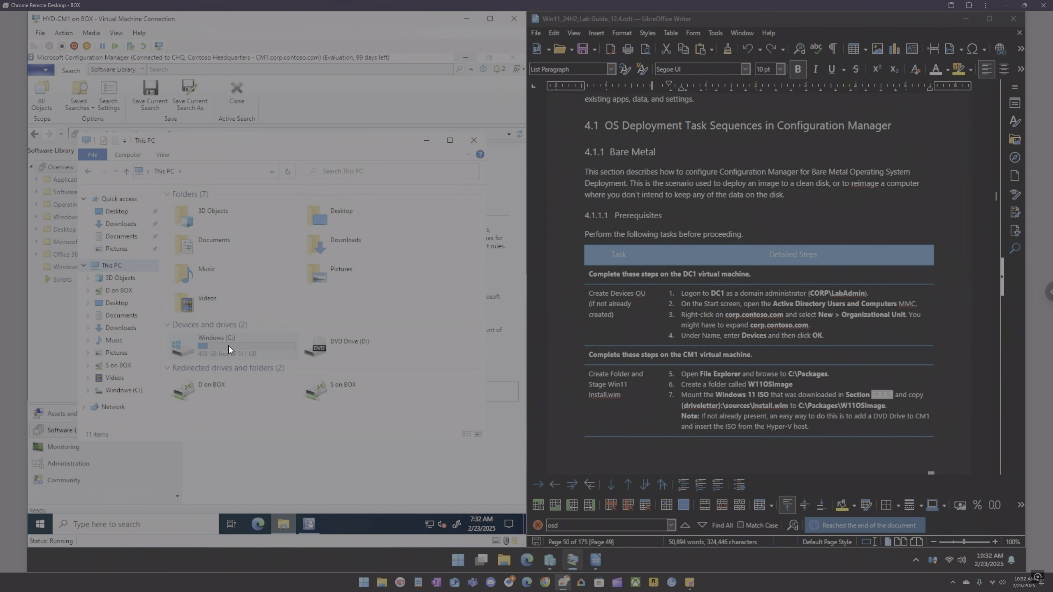
{"action": "double_click", "coordinate": [229, 345]}
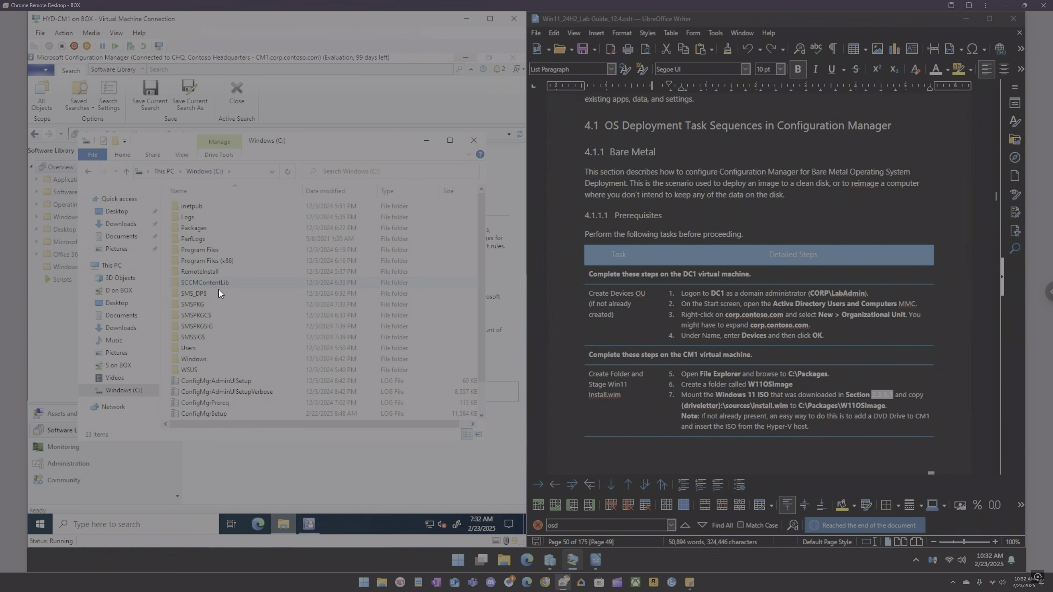
{"action": "double_click", "coordinate": [192, 228]}
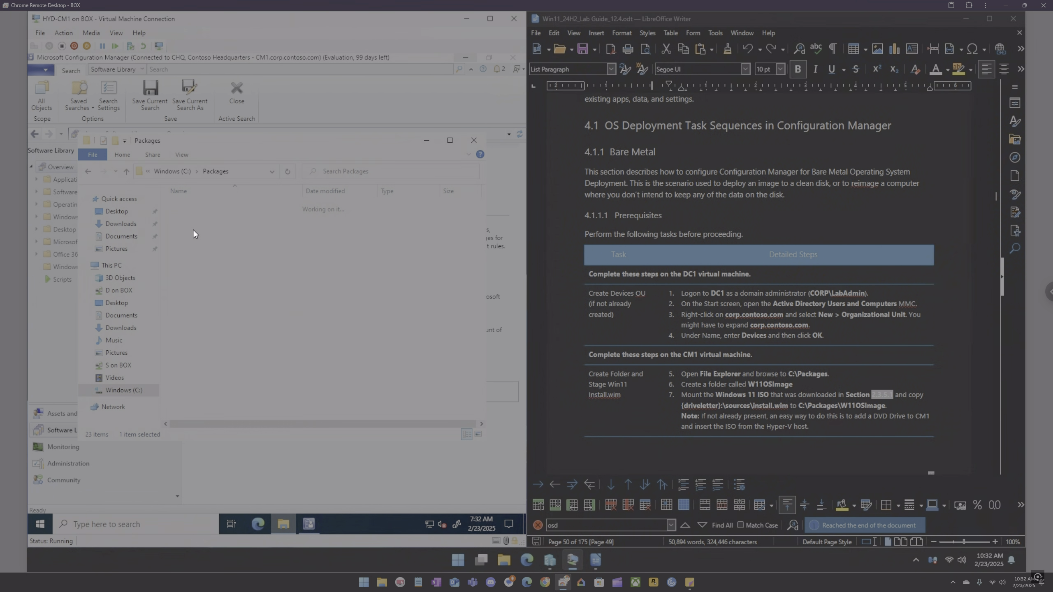
{"action": "right_click", "coordinate": [192, 232]}
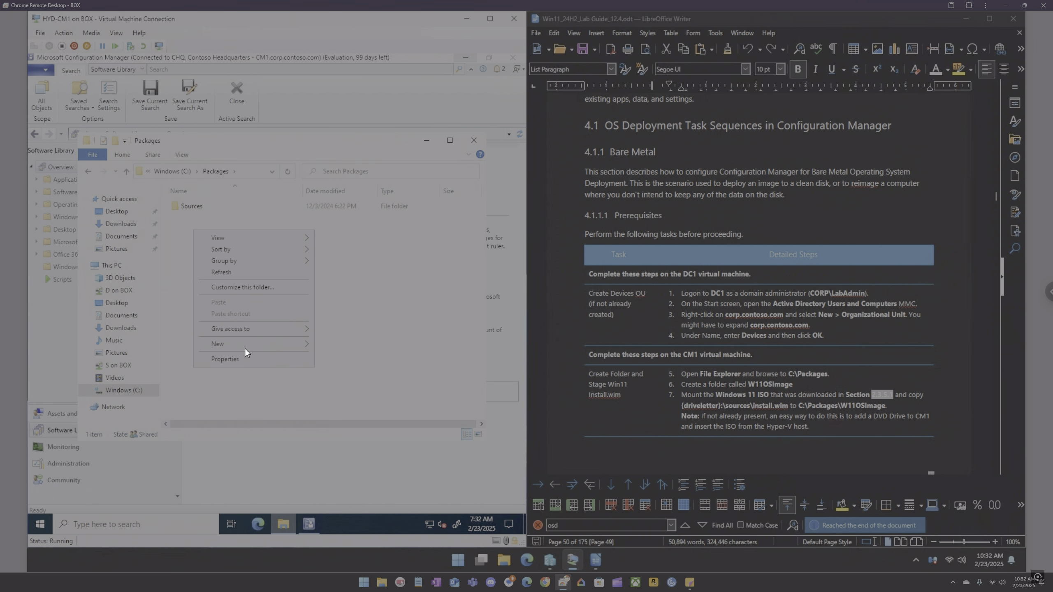
{"action": "mouse_move", "coordinate": [245, 346]}
{"action": "left_click", "coordinate": [347, 350]}
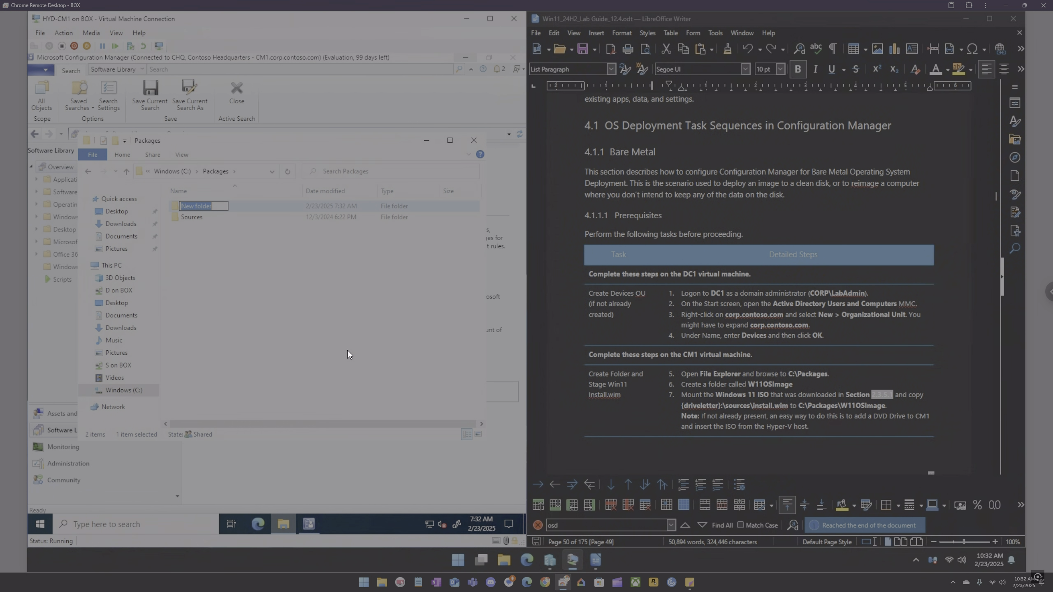
{"action": "type", "text": "win11-os-image"}
{"action": "left_click", "coordinate": [313, 320]}
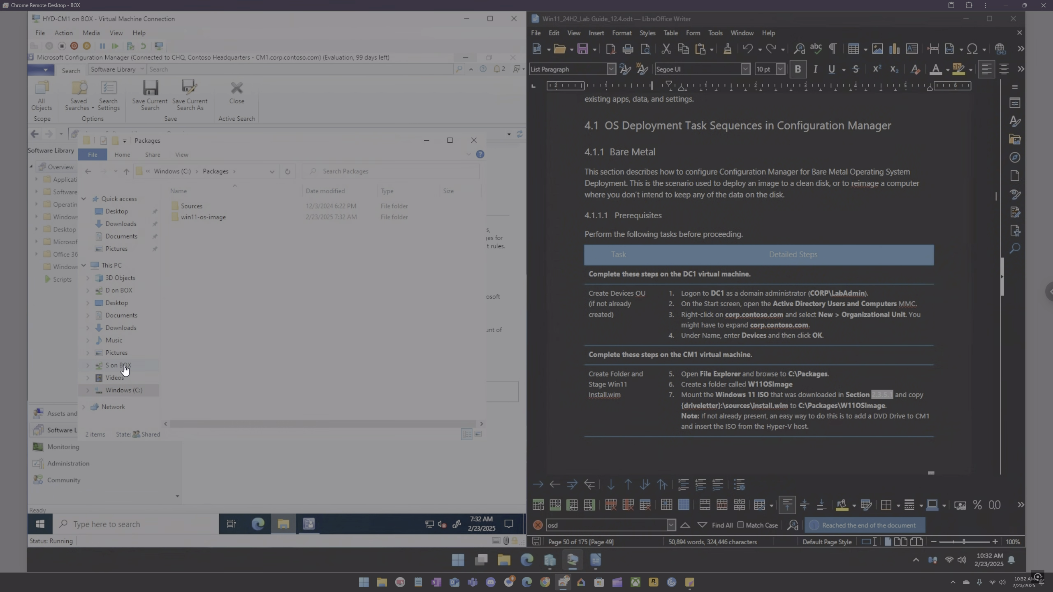
Step: Insert the Windows 11 ISO from USB (D:)\Microsoft\Win11 into the virtual machine's DVD drive
{"action": "left_click", "coordinate": [114, 291]}
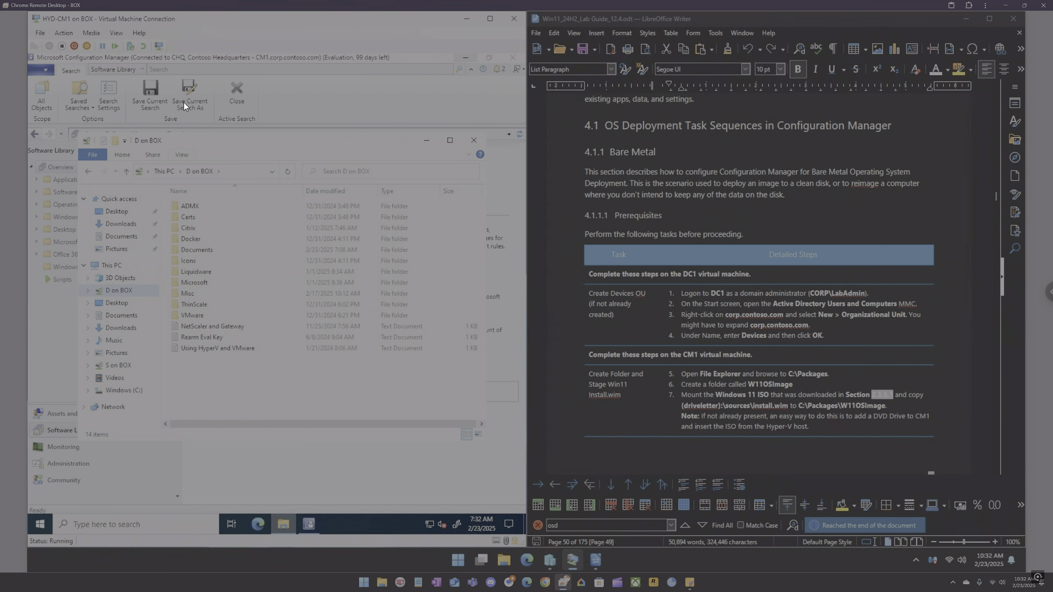
{"action": "left_click", "coordinate": [91, 32]}
{"action": "mouse_move", "coordinate": [96, 41]}
{"action": "left_click", "coordinate": [180, 59]}
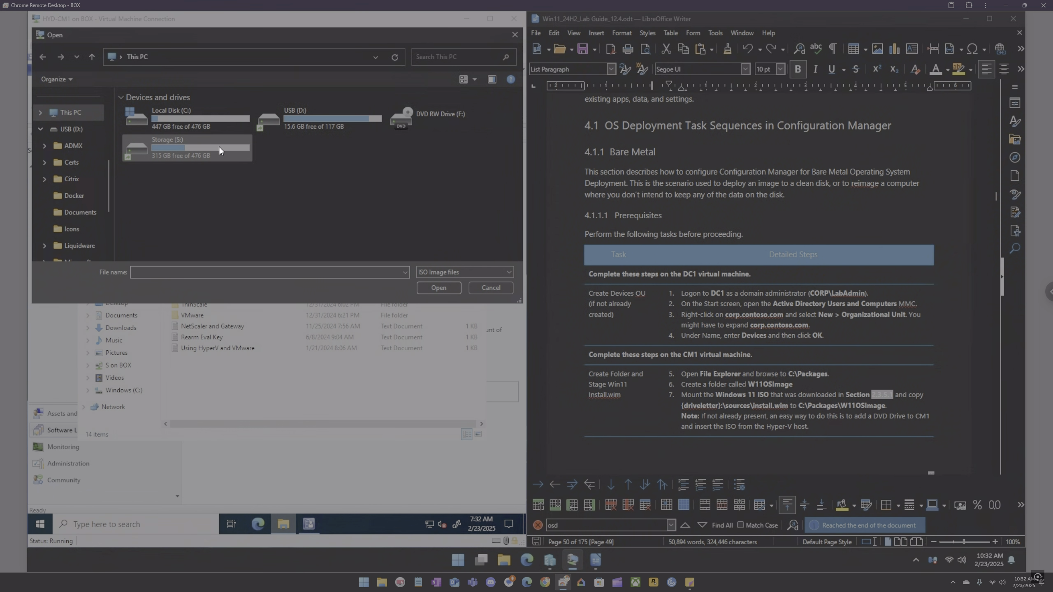
{"action": "double_click", "coordinate": [316, 122]}
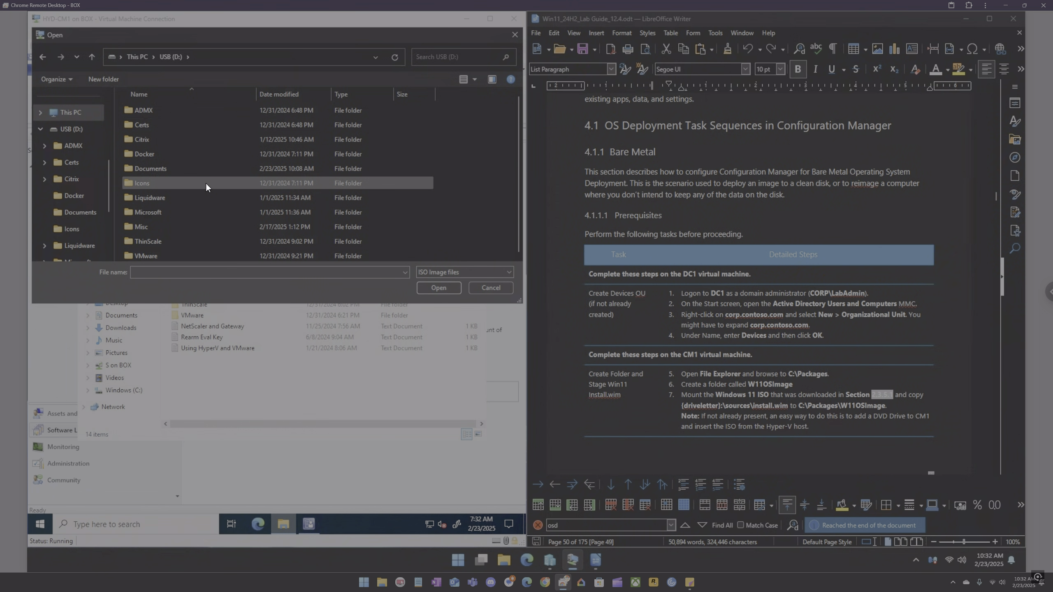
{"action": "double_click", "coordinate": [172, 210]}
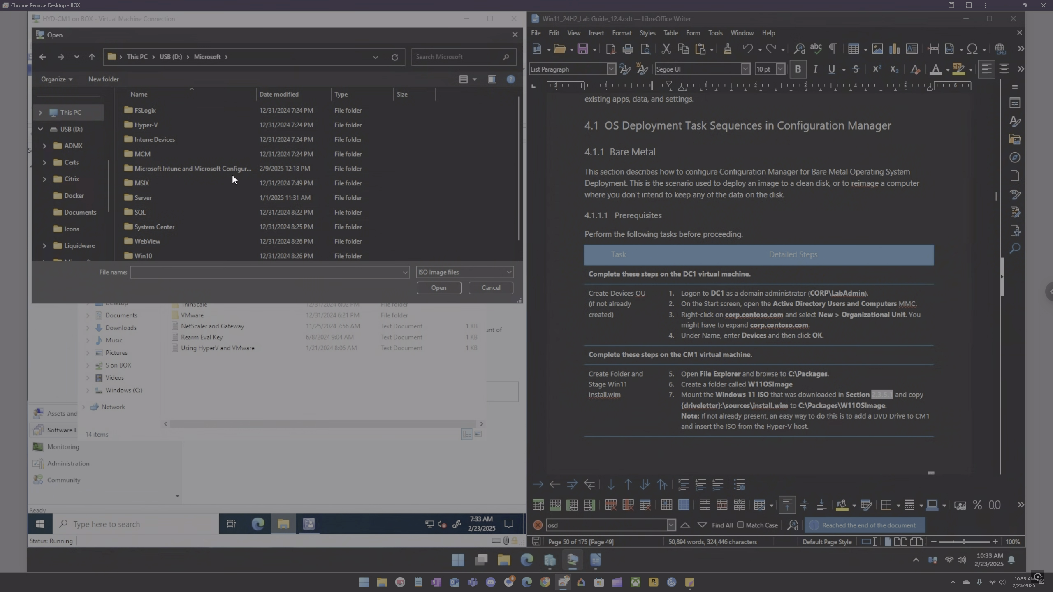
{"action": "scroll", "coordinate": [169, 175], "scroll_direction": "down", "scroll_amount": 2}
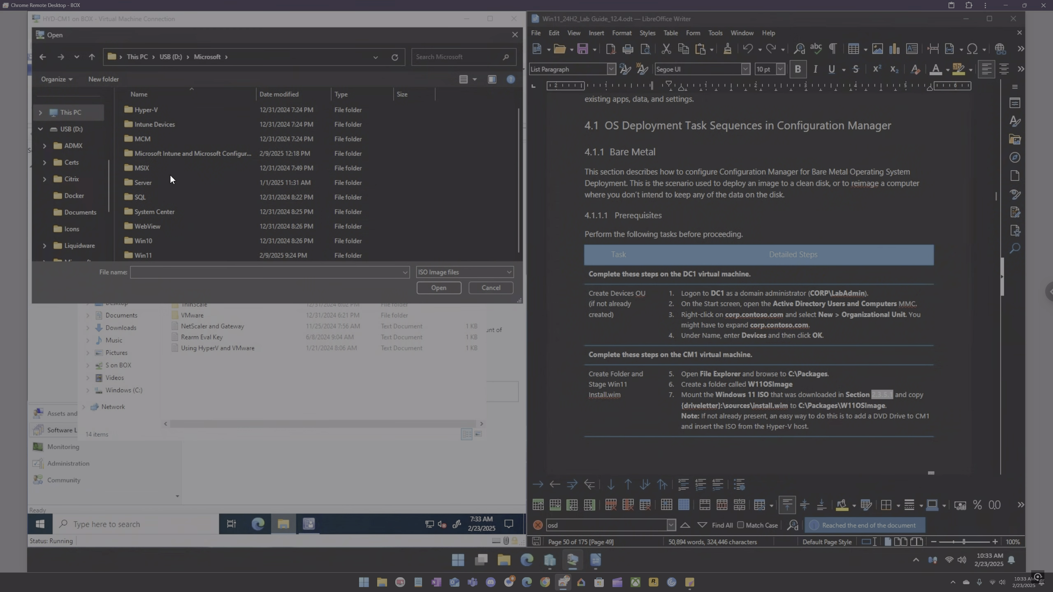
{"action": "double_click", "coordinate": [157, 251]}
{"action": "left_click", "coordinate": [181, 109]}
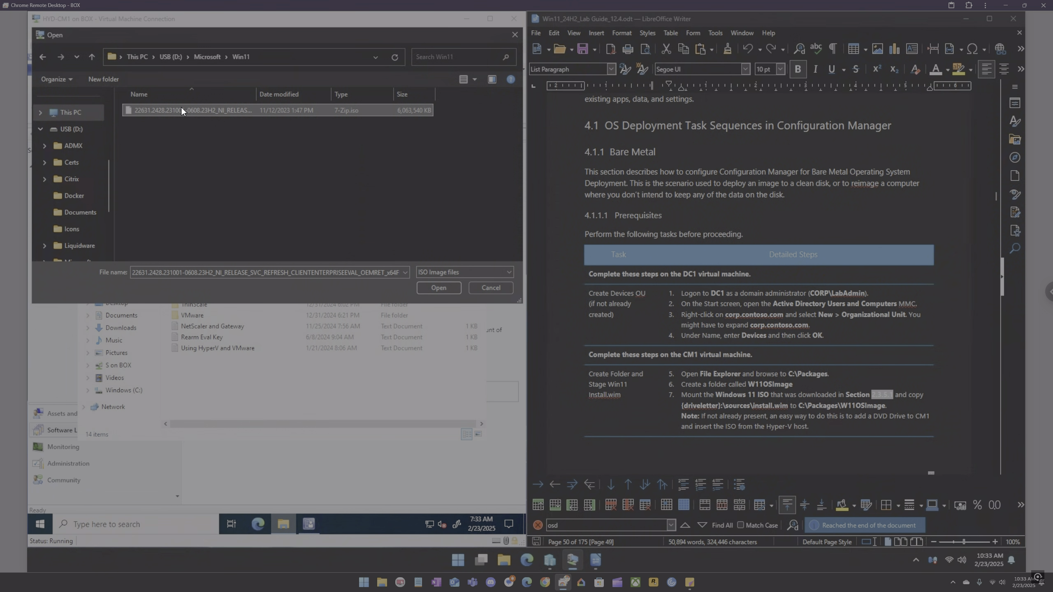
{"action": "left_click", "coordinate": [438, 288]}
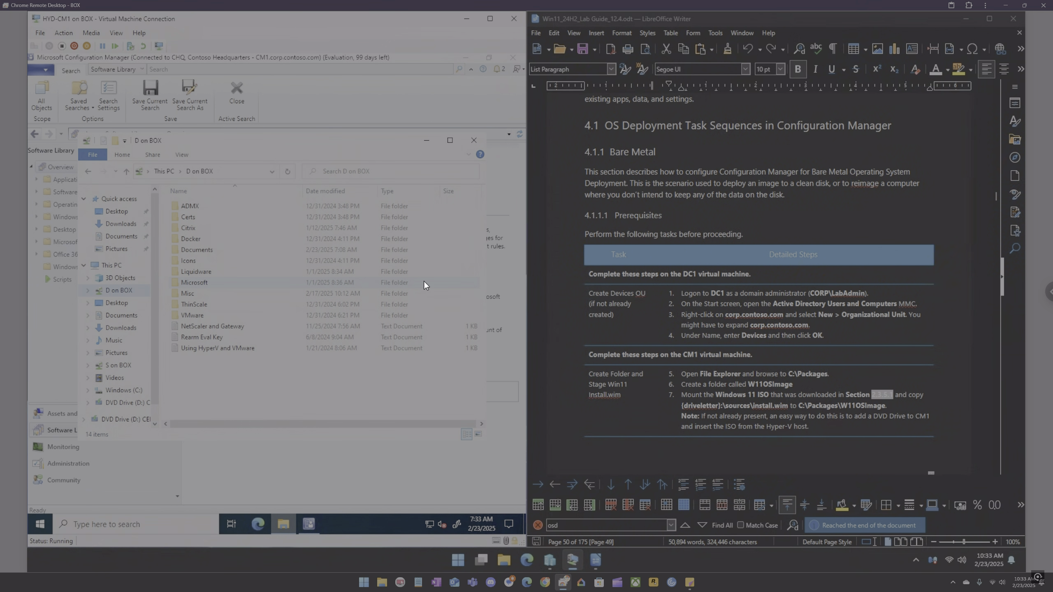
Step: Open the sources folder on the mounted DVD drive and copy install.wim
{"action": "left_click", "coordinate": [128, 403]}
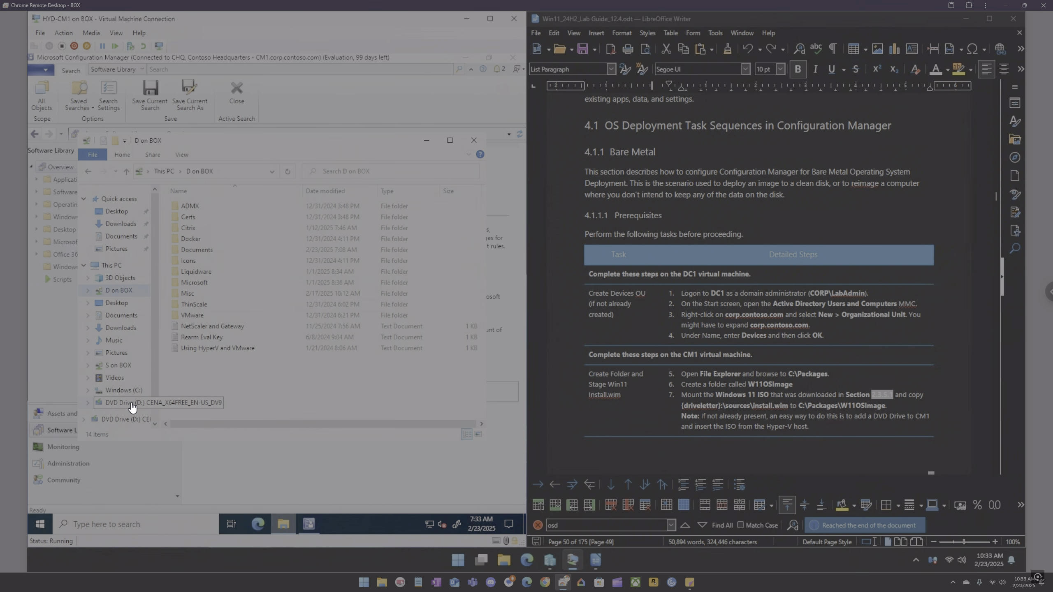
{"action": "double_click", "coordinate": [192, 227]}
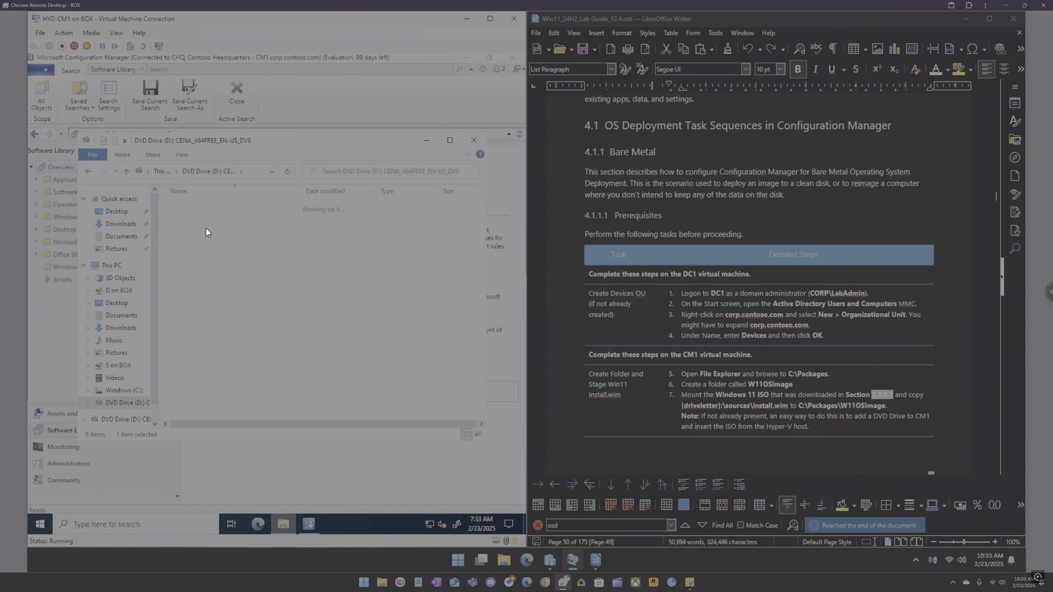
{"action": "key", "text": "i"}
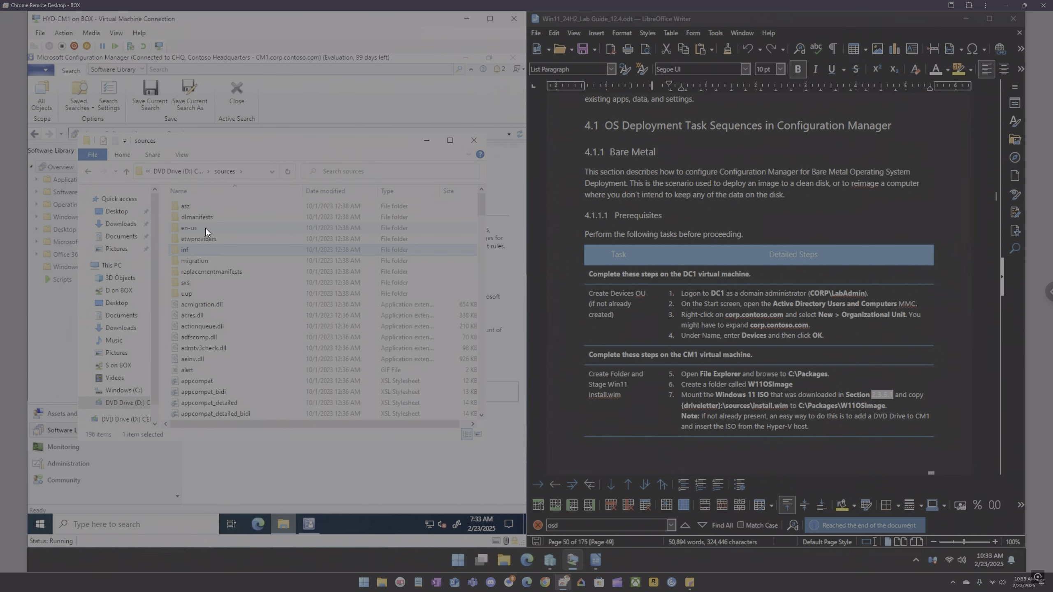
{"action": "key", "text": "n"}
{"action": "key", "text": "p"}
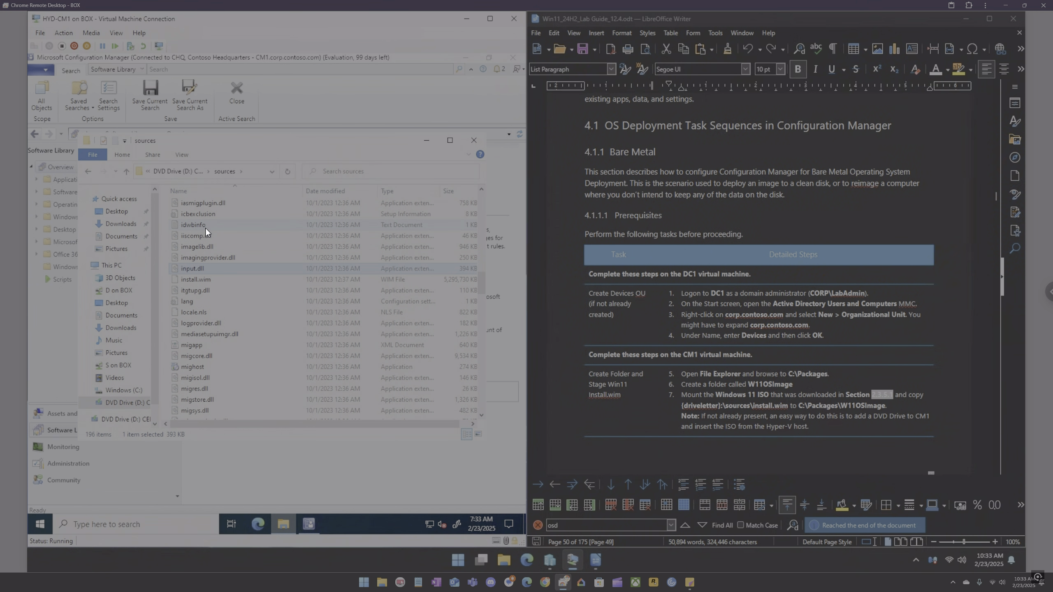
{"action": "key", "text": "Down"}
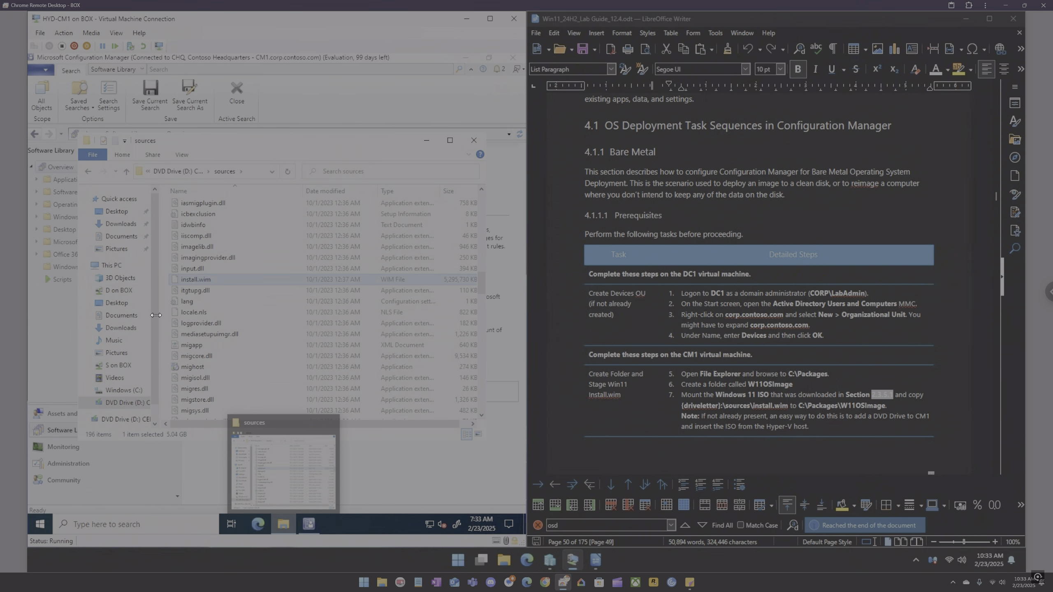
Step: Paste install.wim into the C:\Packages\win11-os-image folder
{"action": "left_click", "coordinate": [114, 266]}
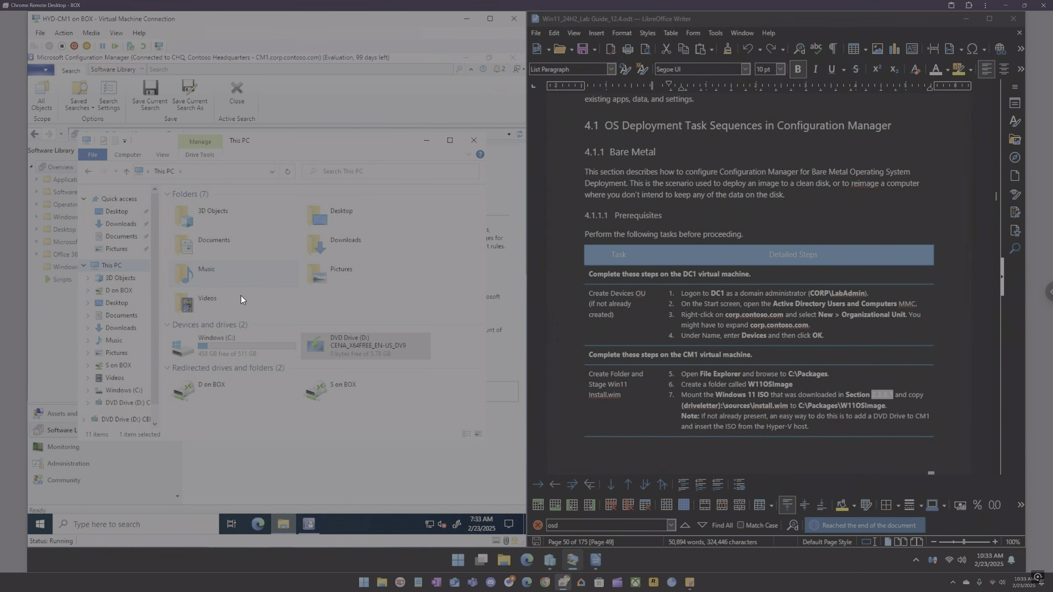
{"action": "double_click", "coordinate": [256, 352]}
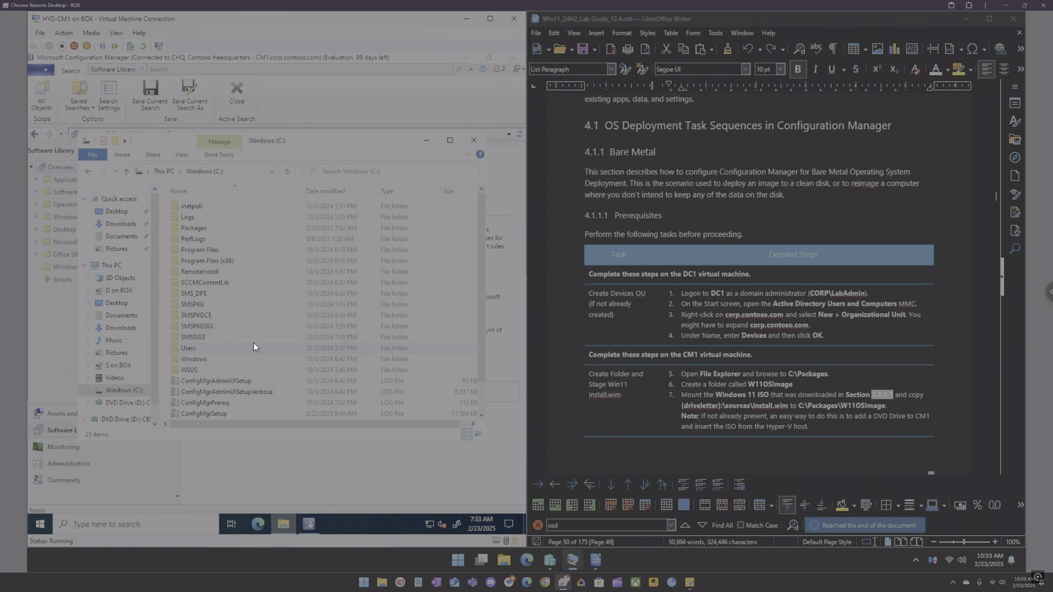
{"action": "double_click", "coordinate": [197, 229]}
{"action": "double_click", "coordinate": [204, 217]}
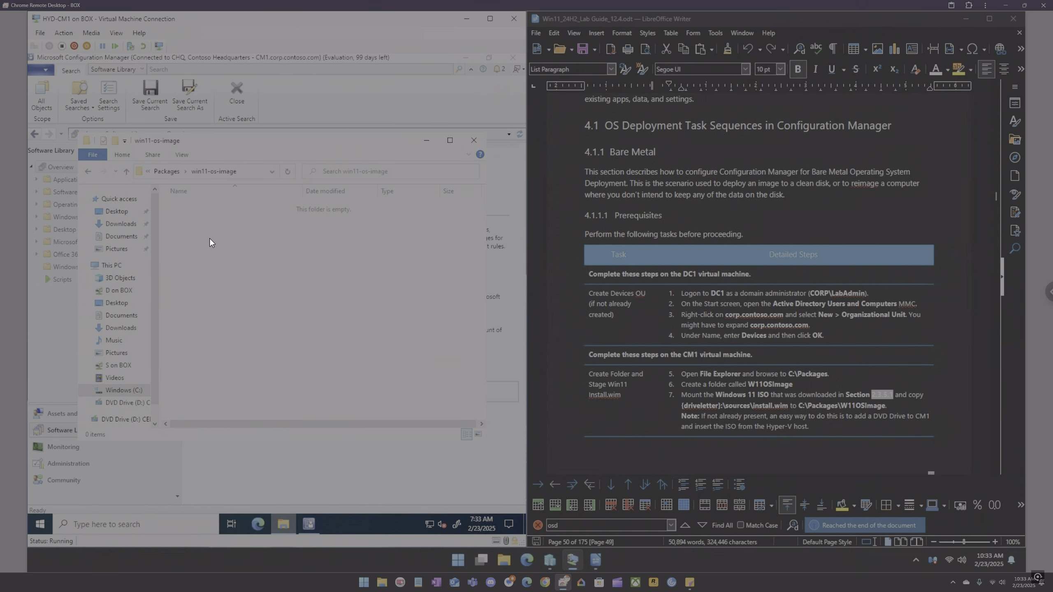
{"action": "key", "text": "ctrl+v"}
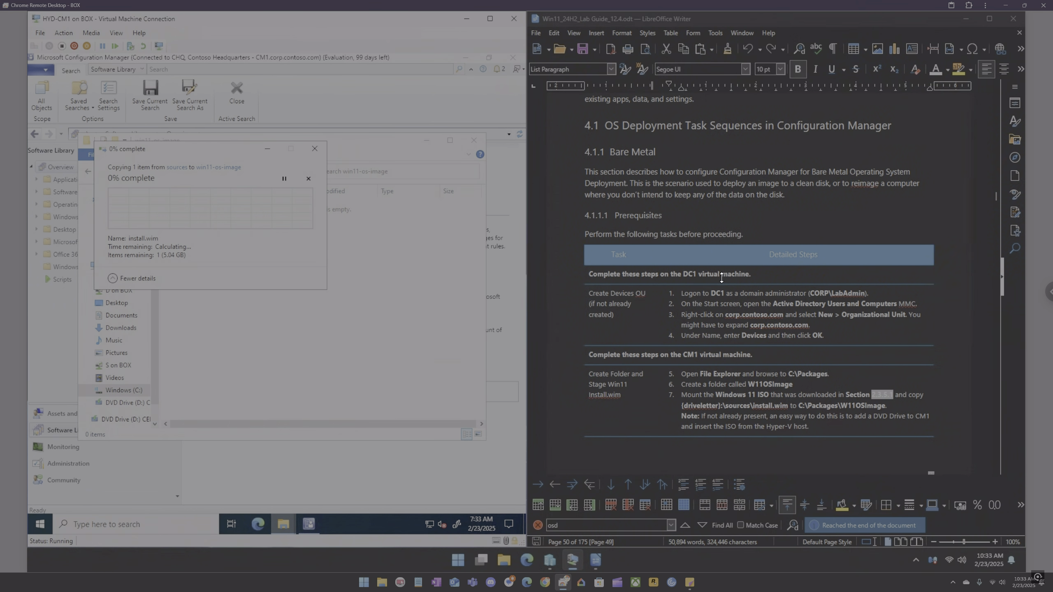
Step: Scroll the lab guide to the instructions for enabling PXE on the distribution point
{"action": "left_click", "coordinate": [867, 341]}
{"action": "scroll", "coordinate": [867, 339], "scroll_direction": "down", "scroll_amount": 4}
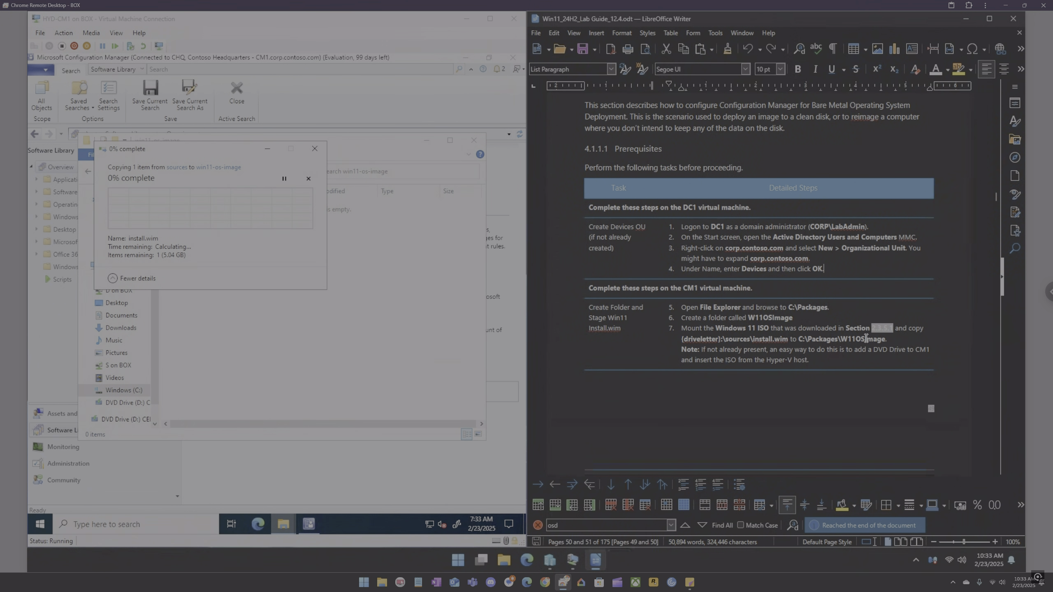
{"action": "scroll", "coordinate": [865, 338], "scroll_direction": "down", "scroll_amount": 5}
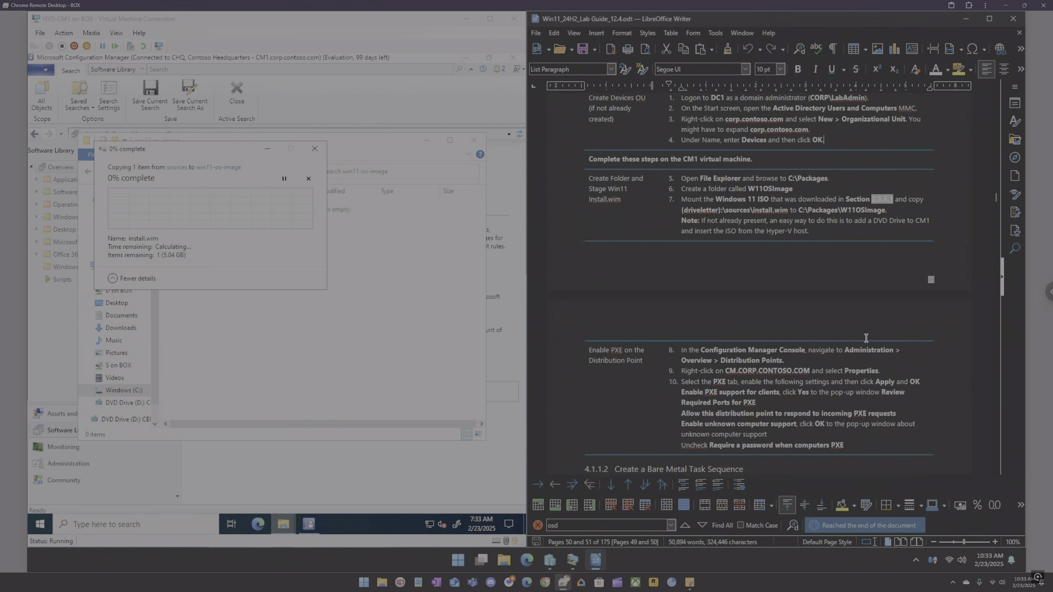
{"action": "scroll", "coordinate": [866, 338], "scroll_direction": "down", "scroll_amount": 4}
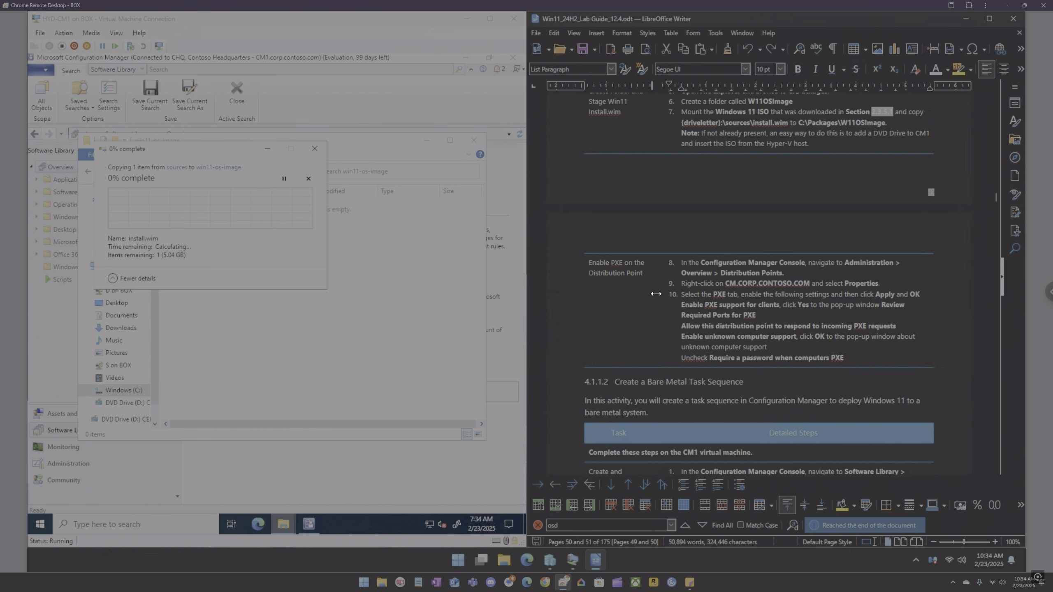
Step: Open the properties of the CM1.CORP.CONTOSO.COM distribution point from Administration's Distribution Points node
{"action": "left_click", "coordinate": [65, 349]}
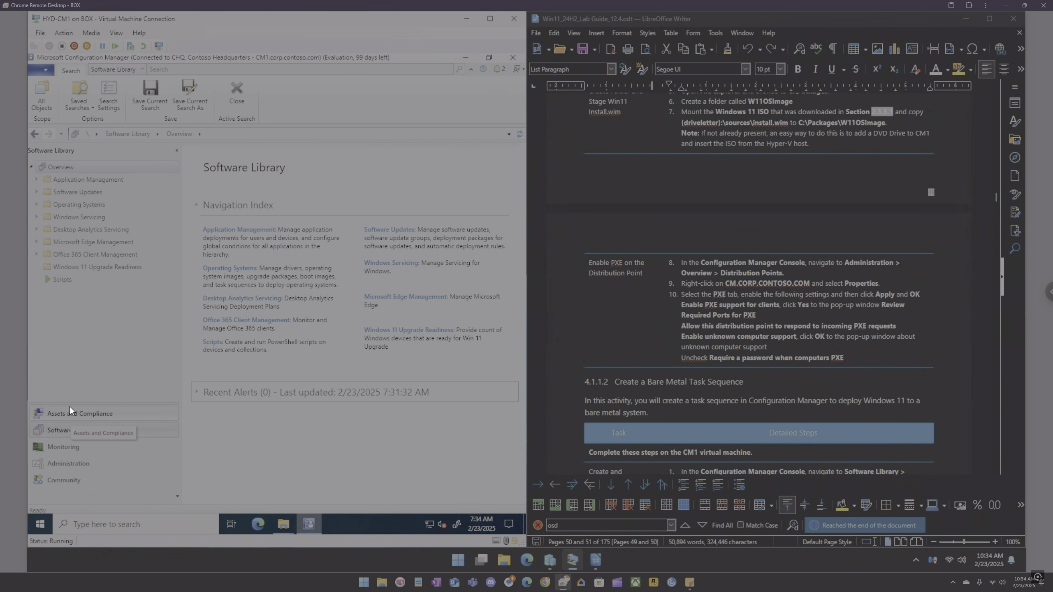
{"action": "left_click", "coordinate": [69, 462]}
{"action": "left_click", "coordinate": [52, 229]}
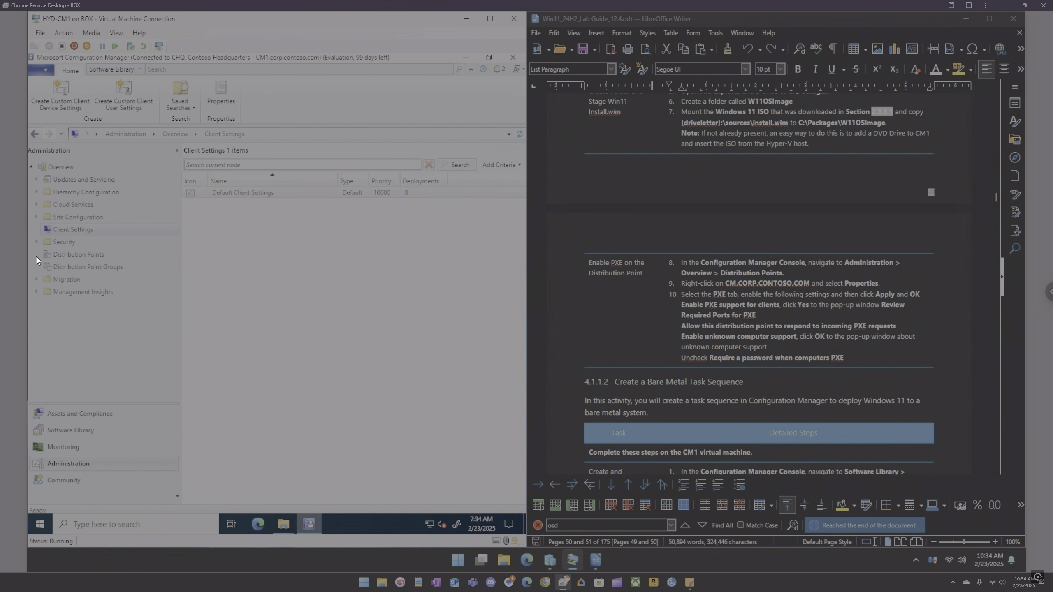
{"action": "left_click", "coordinate": [58, 254]}
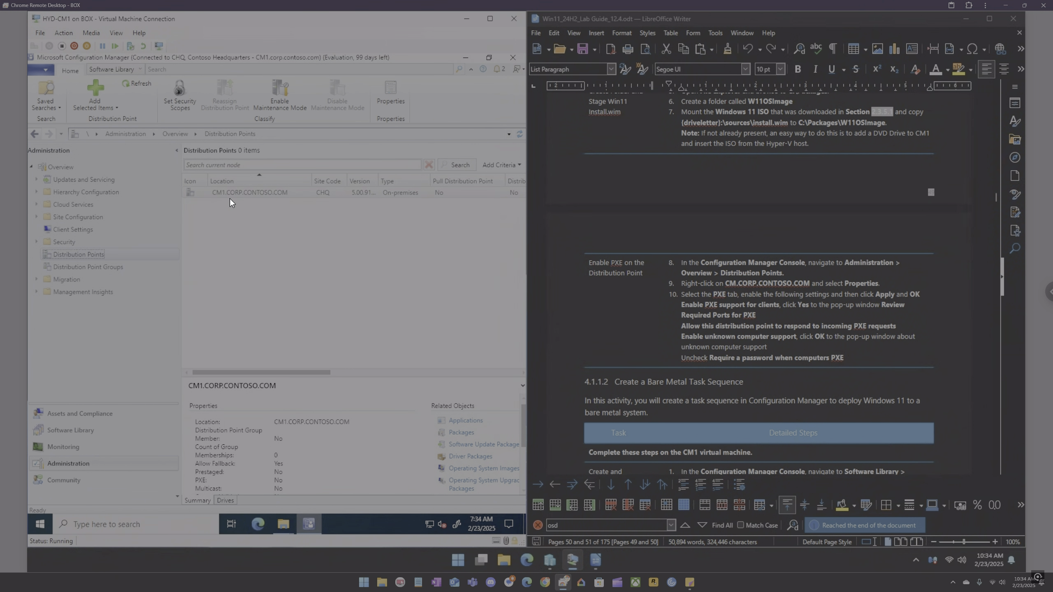
{"action": "right_click", "coordinate": [232, 194]}
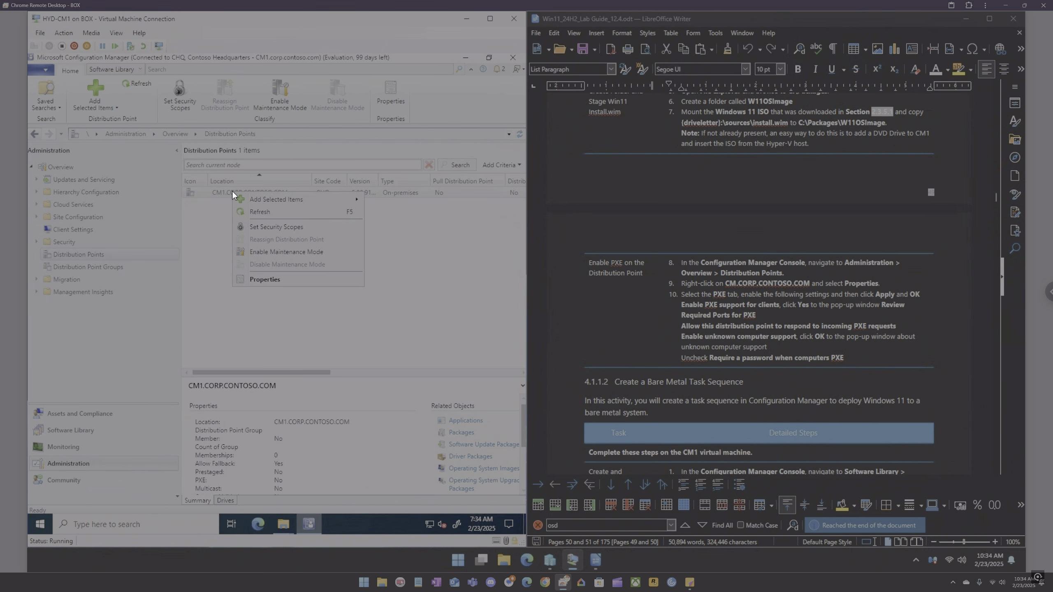
{"action": "left_click", "coordinate": [264, 279]}
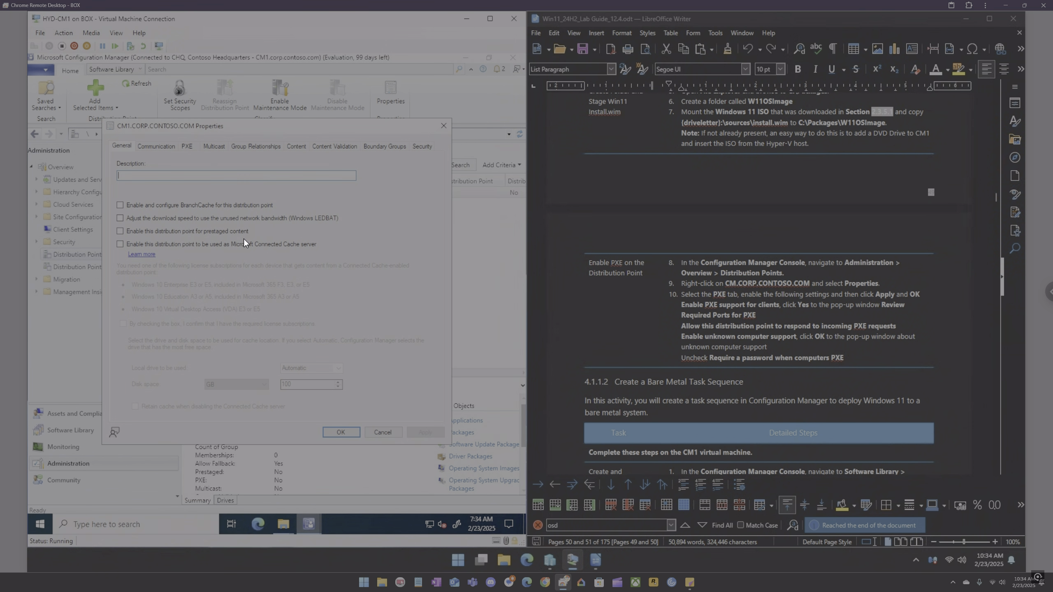
Step: Enable PXE support for clients on the distribution point and accept the required PXE ports
{"action": "left_click", "coordinate": [187, 147]}
{"action": "left_click", "coordinate": [163, 162]}
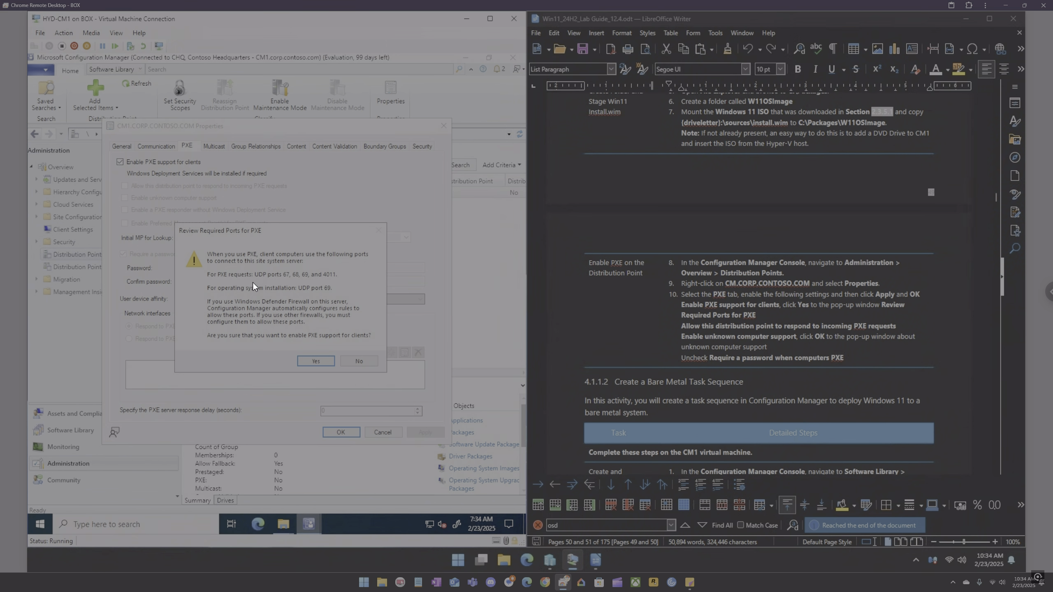
{"action": "left_click", "coordinate": [319, 361]}
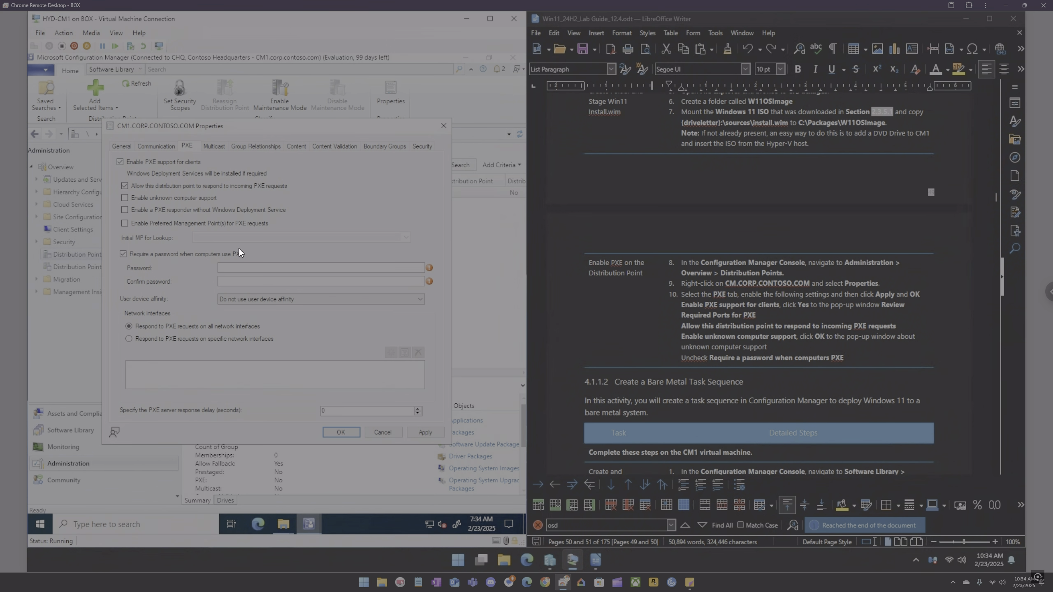
Step: Enable unknown computer support, turn off the PXE password requirement, and apply the distribution point settings
{"action": "left_click", "coordinate": [168, 199]}
{"action": "left_click", "coordinate": [371, 335]}
{"action": "left_click", "coordinate": [158, 255]}
{"action": "left_click", "coordinate": [260, 297]}
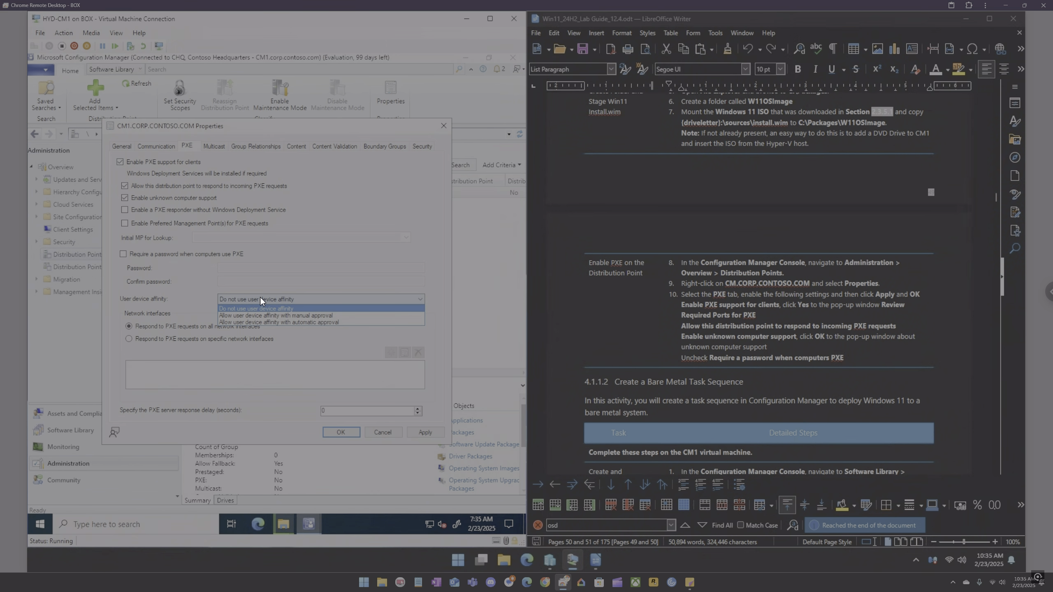
{"action": "left_click", "coordinate": [260, 296]}
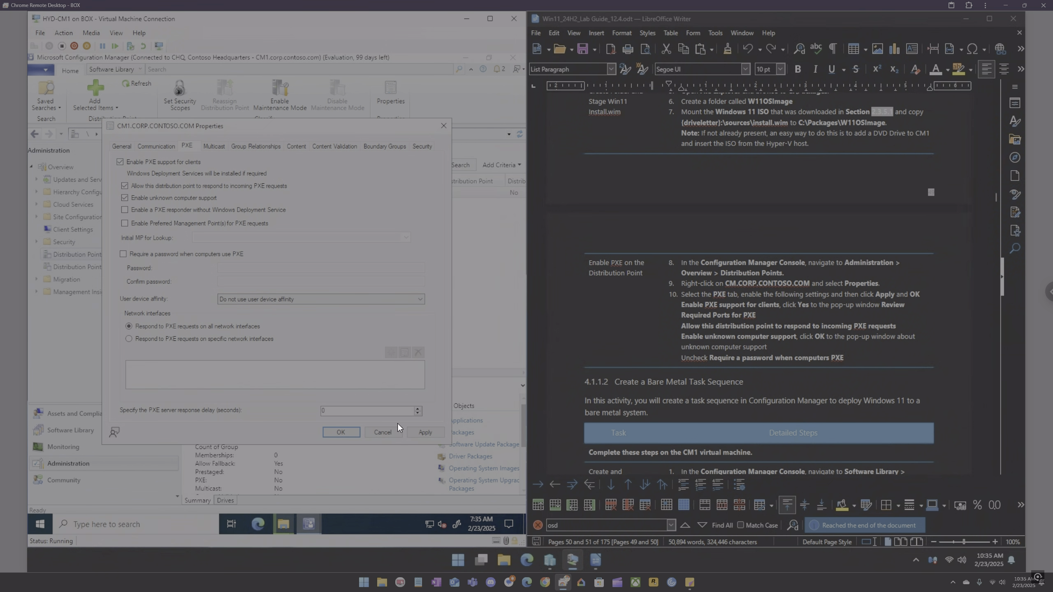
{"action": "left_click", "coordinate": [414, 433]}
{"action": "left_click", "coordinate": [340, 433]}
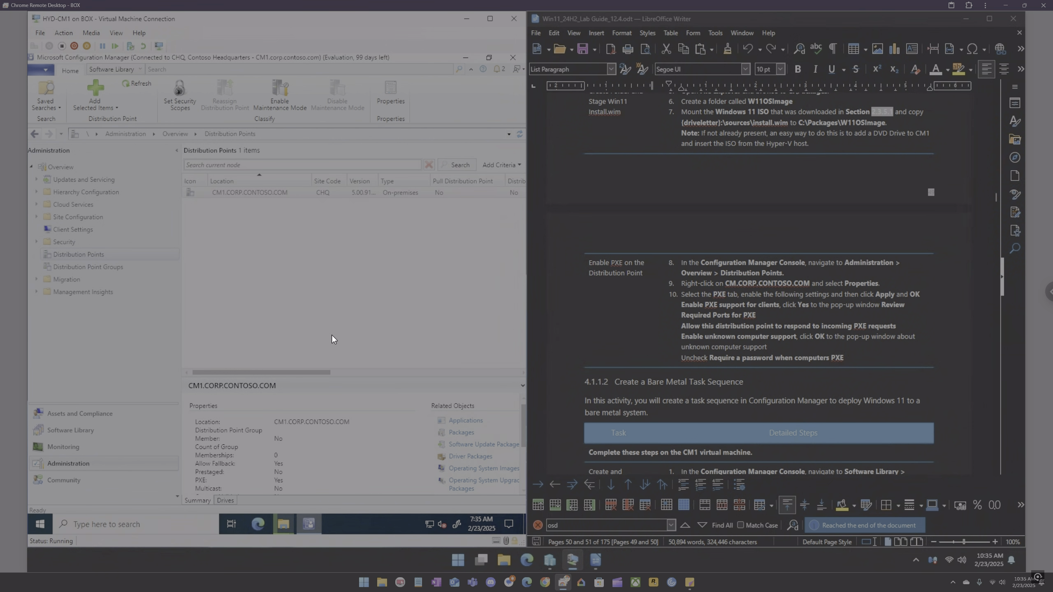
Step: Scroll through the lab guide to review the bare metal task sequence instructions
{"action": "scroll", "coordinate": [690, 307], "scroll_direction": "down", "scroll_amount": 2}
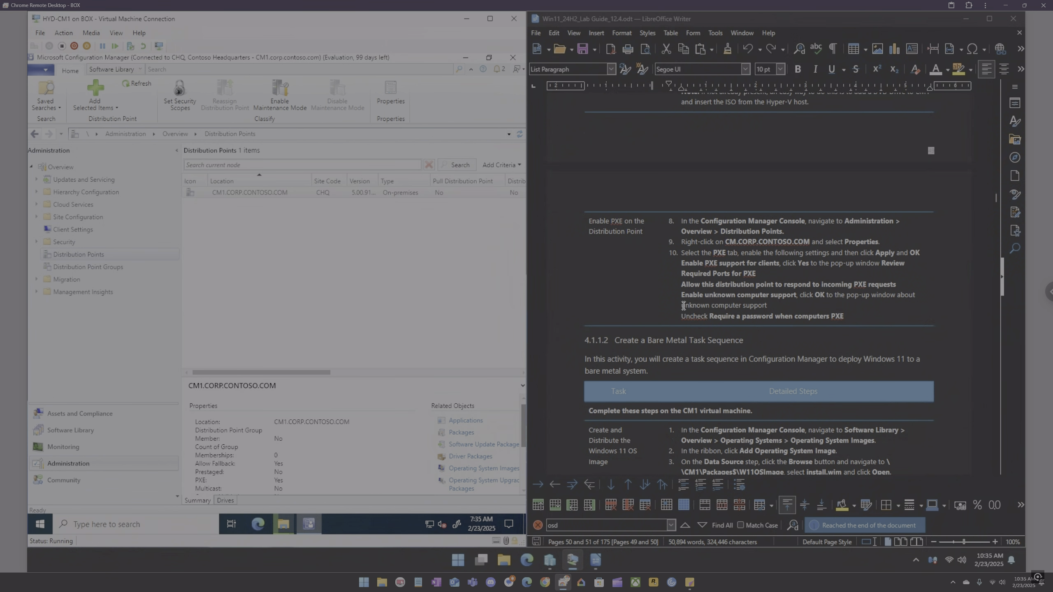
{"action": "scroll", "coordinate": [683, 305], "scroll_direction": "down", "scroll_amount": 5}
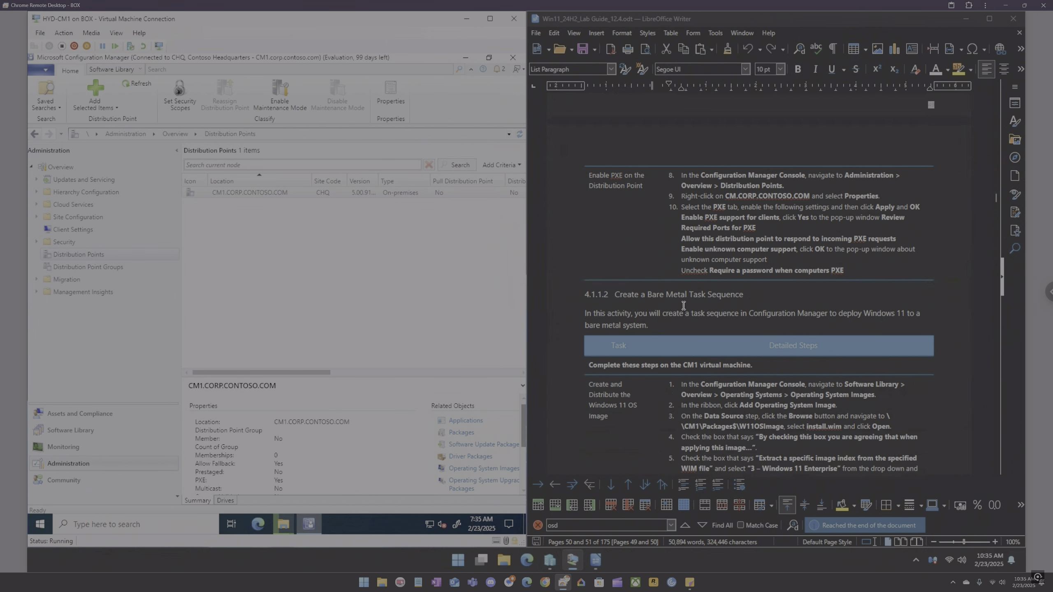
{"action": "scroll", "coordinate": [683, 306], "scroll_direction": "down", "scroll_amount": 2}
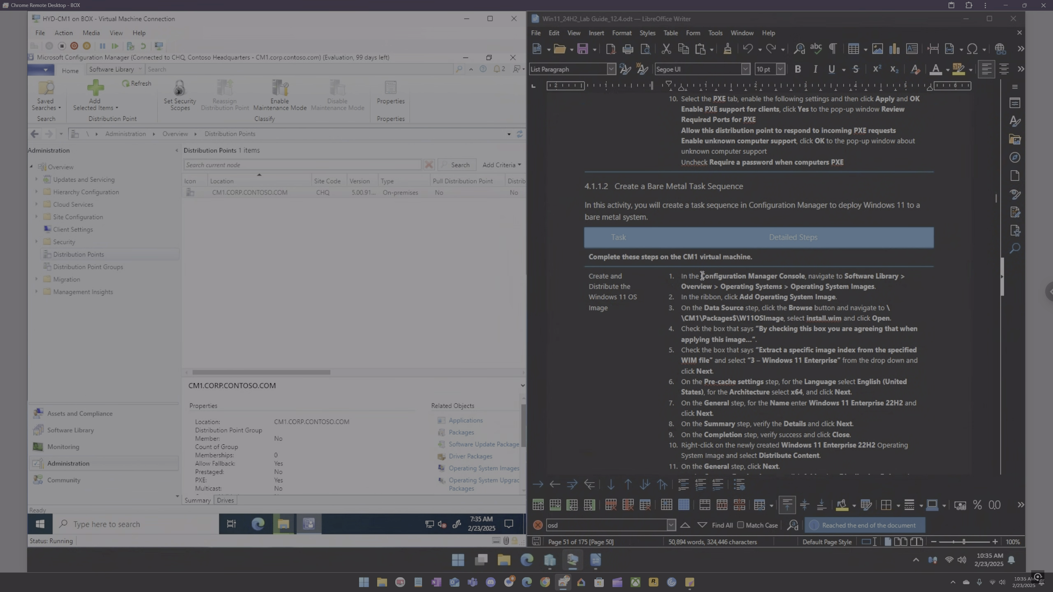
{"action": "scroll", "coordinate": [757, 305], "scroll_direction": "up", "scroll_amount": 2}
{"action": "scroll", "coordinate": [758, 305], "scroll_direction": "up", "scroll_amount": 10}
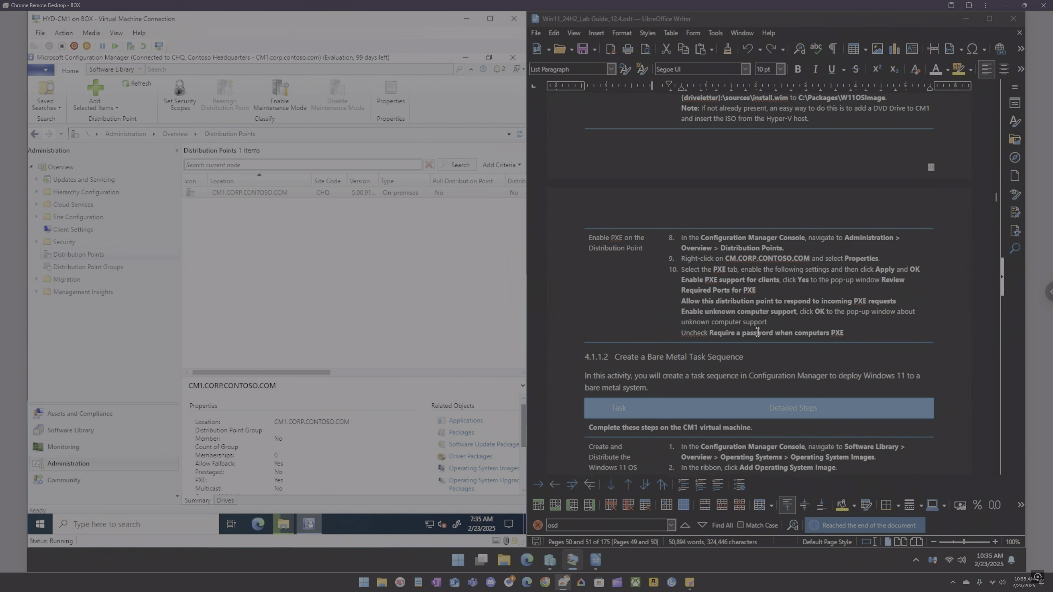
{"action": "scroll", "coordinate": [759, 343], "scroll_direction": "up", "scroll_amount": 5}
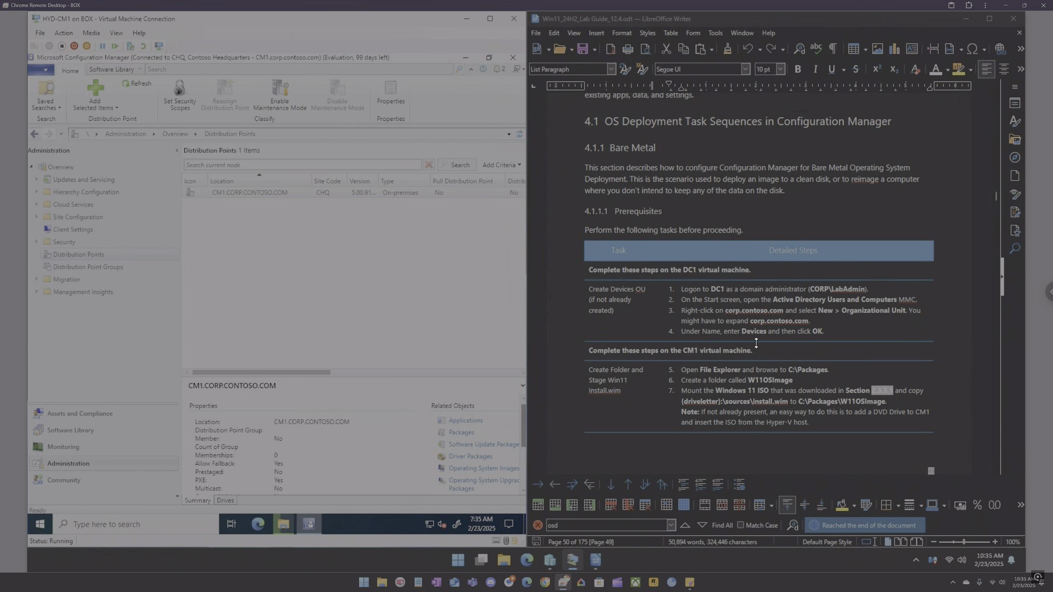
{"action": "scroll", "coordinate": [750, 342], "scroll_direction": "down", "scroll_amount": 5}
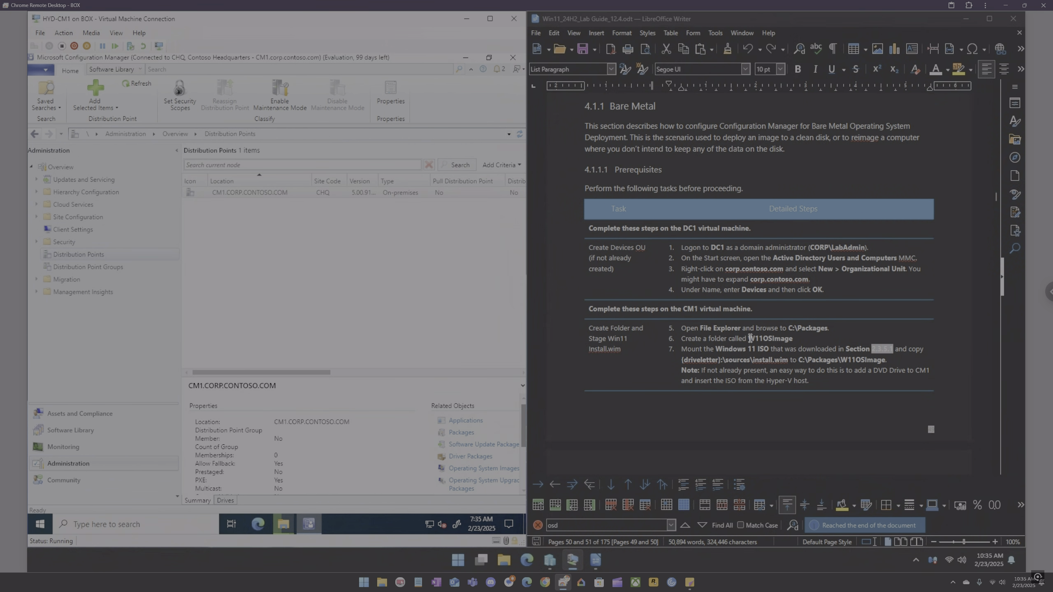
{"action": "scroll", "coordinate": [750, 339], "scroll_direction": "down", "scroll_amount": 15}
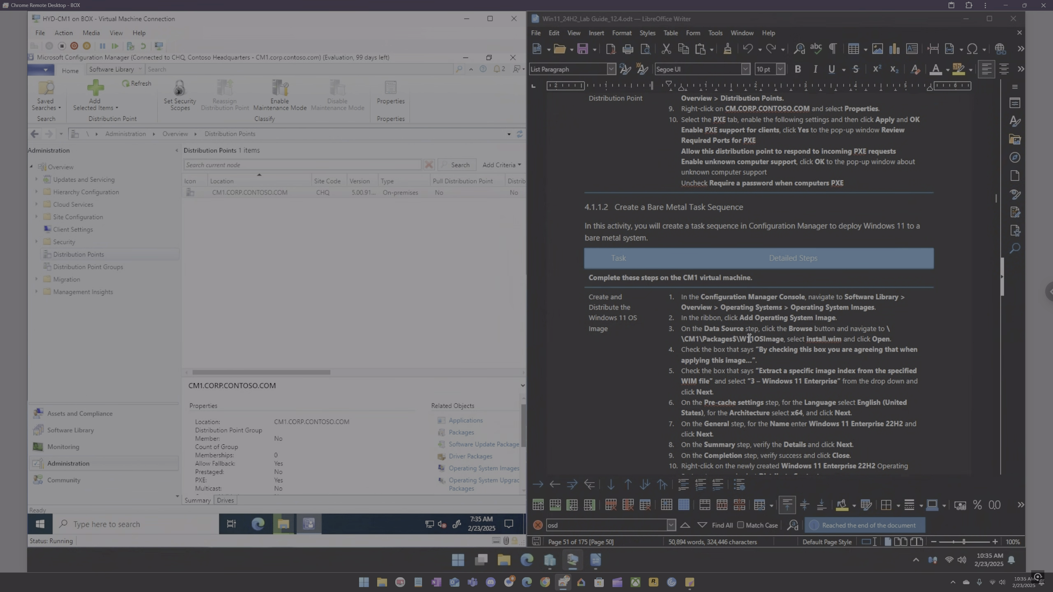
{"action": "scroll", "coordinate": [718, 276], "scroll_direction": "down", "scroll_amount": 1}
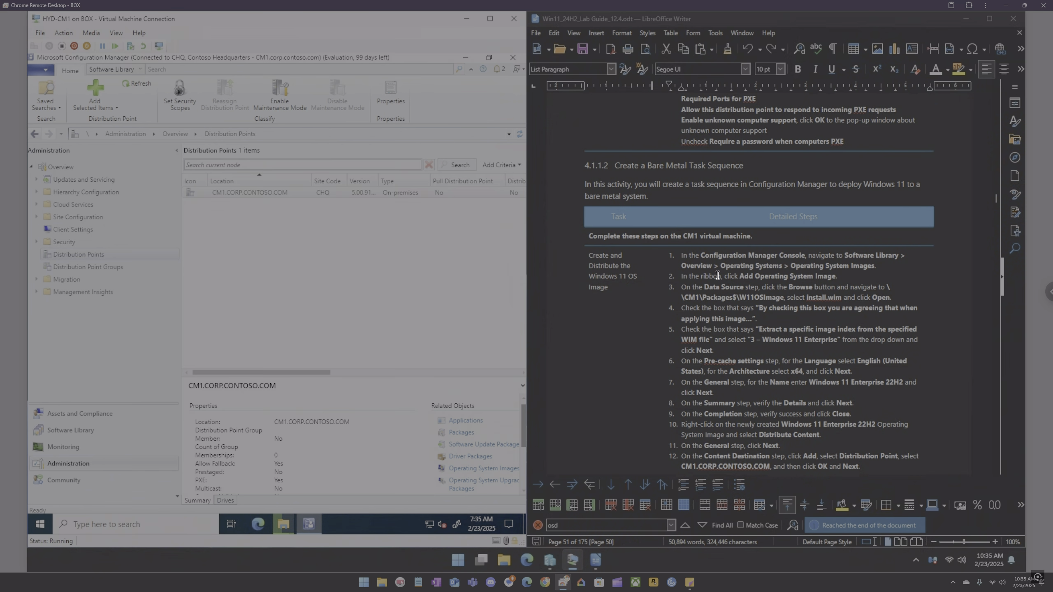
{"action": "scroll", "coordinate": [717, 275], "scroll_direction": "down", "scroll_amount": 1}
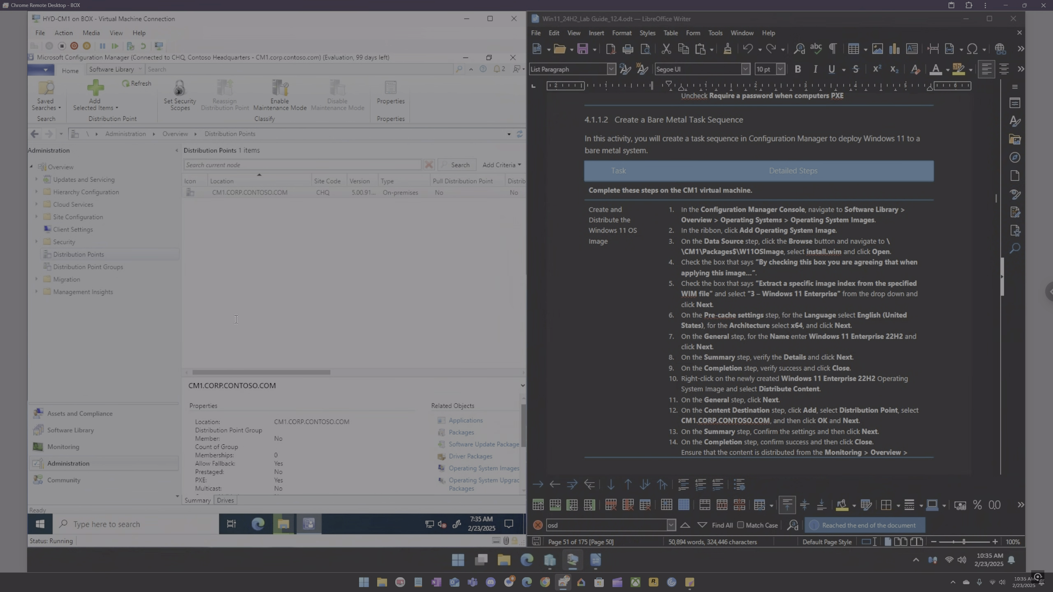
Step: Navigate to Operating System Images under Operating Systems in the Software Library
{"action": "left_click", "coordinate": [94, 430]}
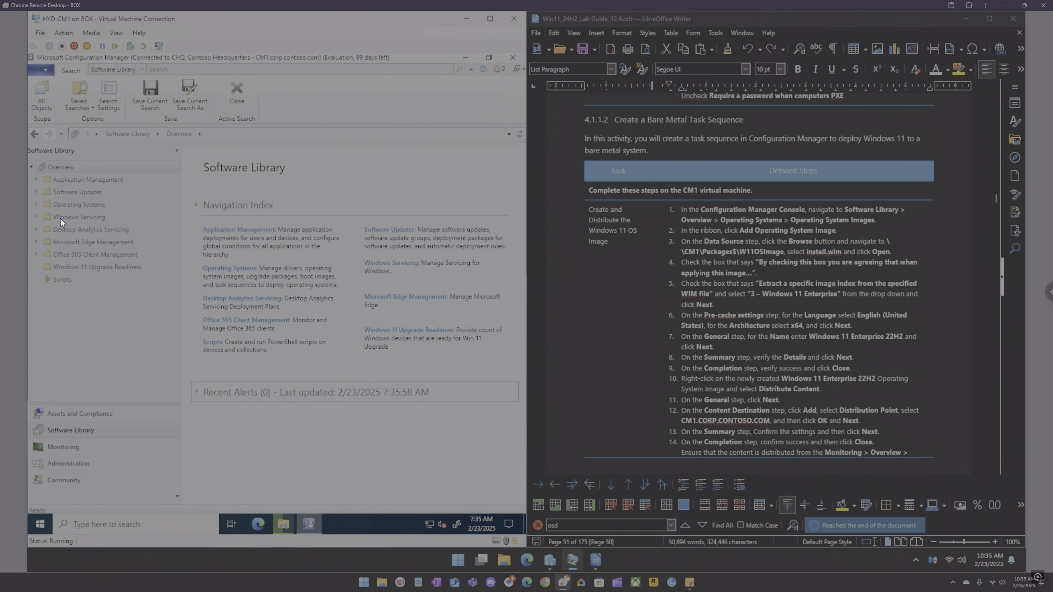
{"action": "left_click", "coordinate": [36, 204]}
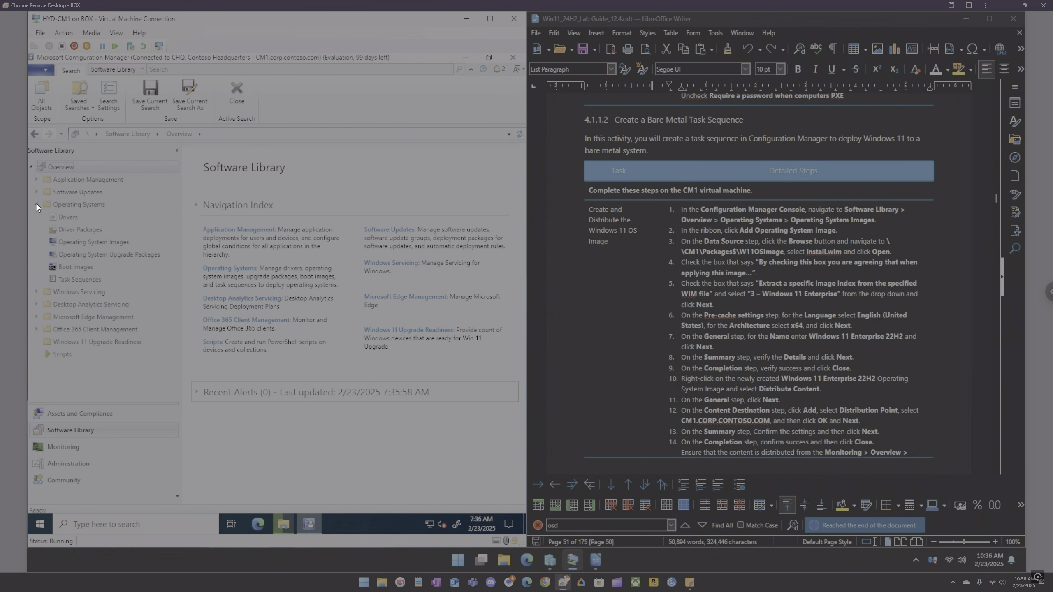
{"action": "left_click", "coordinate": [58, 278]}
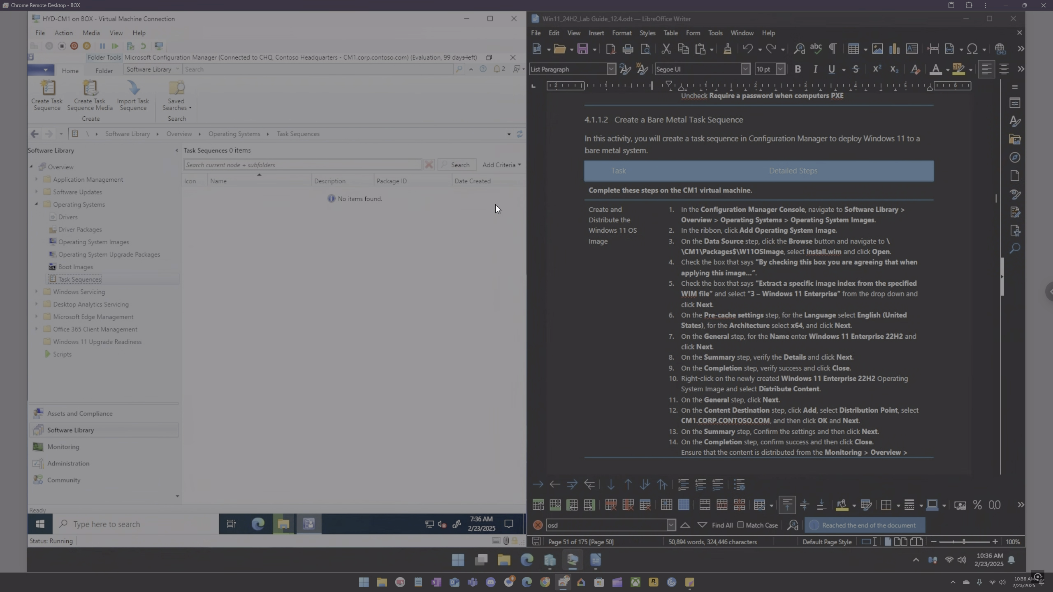
{"action": "right_click", "coordinate": [253, 224]}
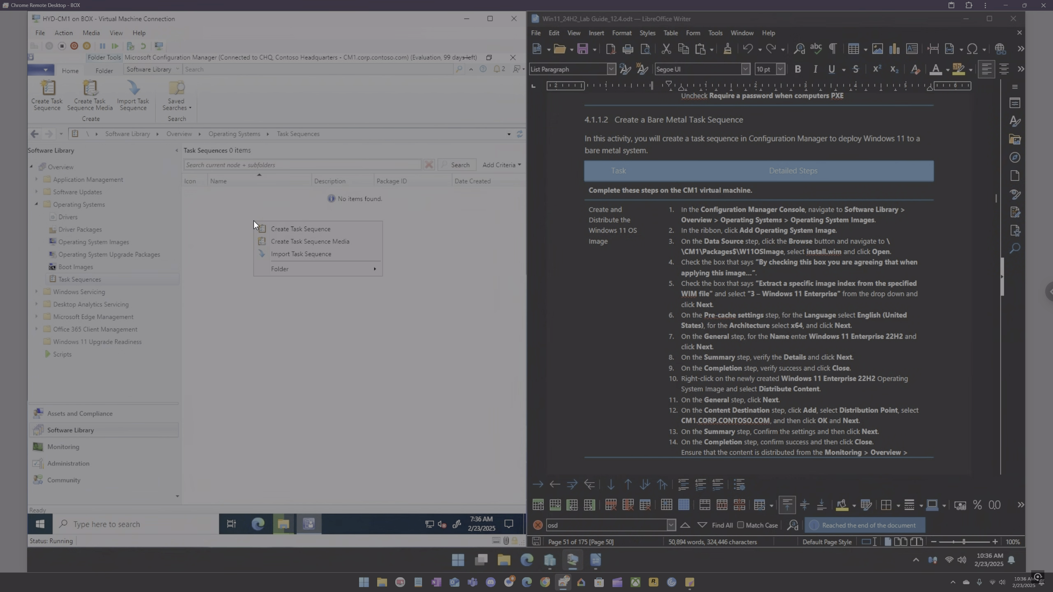
{"action": "left_click", "coordinate": [247, 209]}
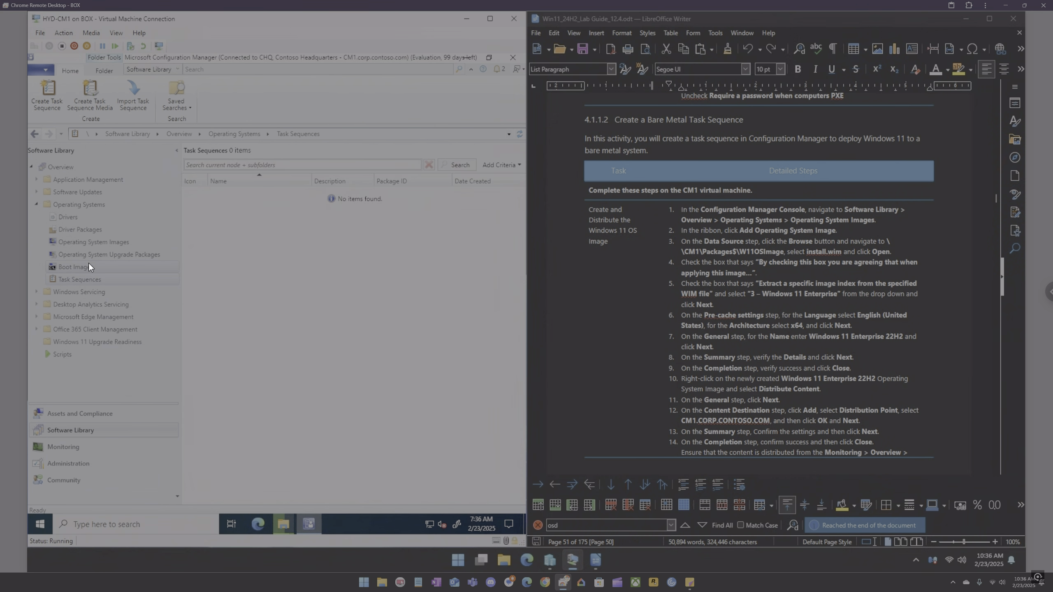
{"action": "left_click", "coordinate": [89, 245]}
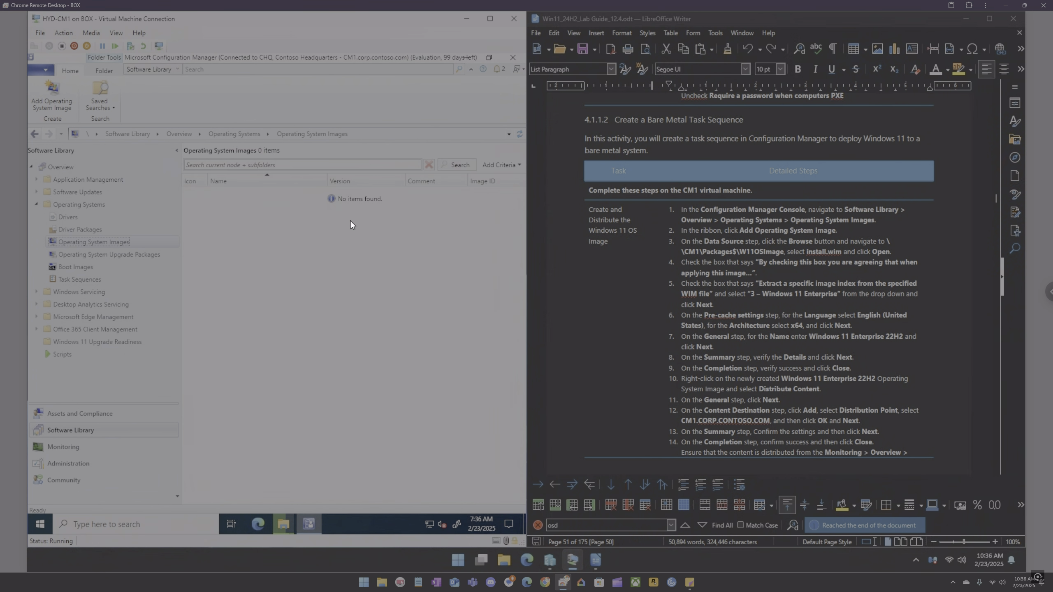
{"action": "right_click", "coordinate": [256, 218]}
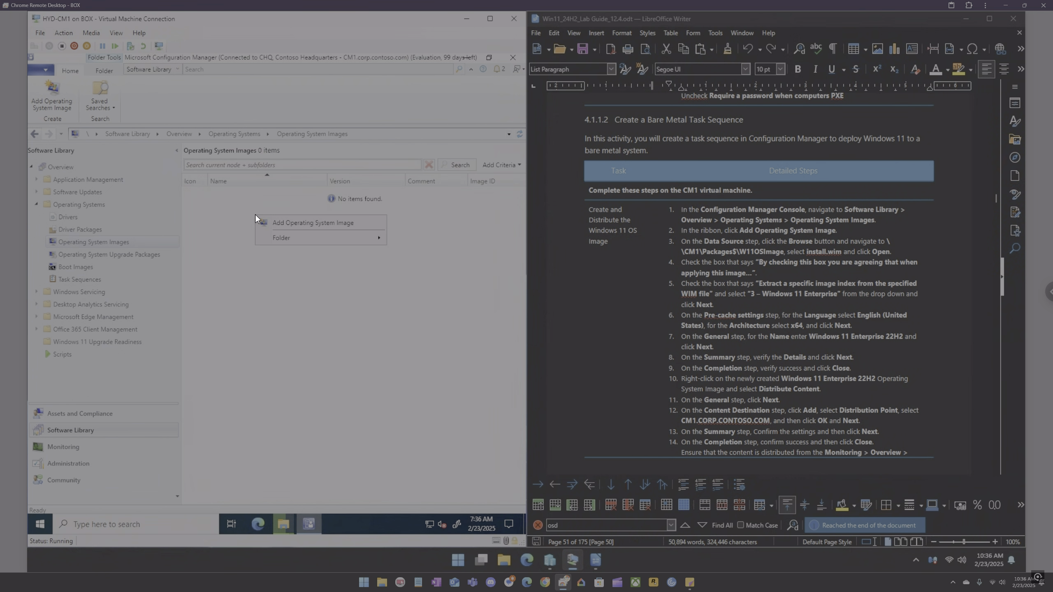
{"action": "left_click", "coordinate": [232, 224]}
Step: Check the install.wim copy in the win11-os-image folder and close the File Explorer window
{"action": "left_click", "coordinate": [281, 522]}
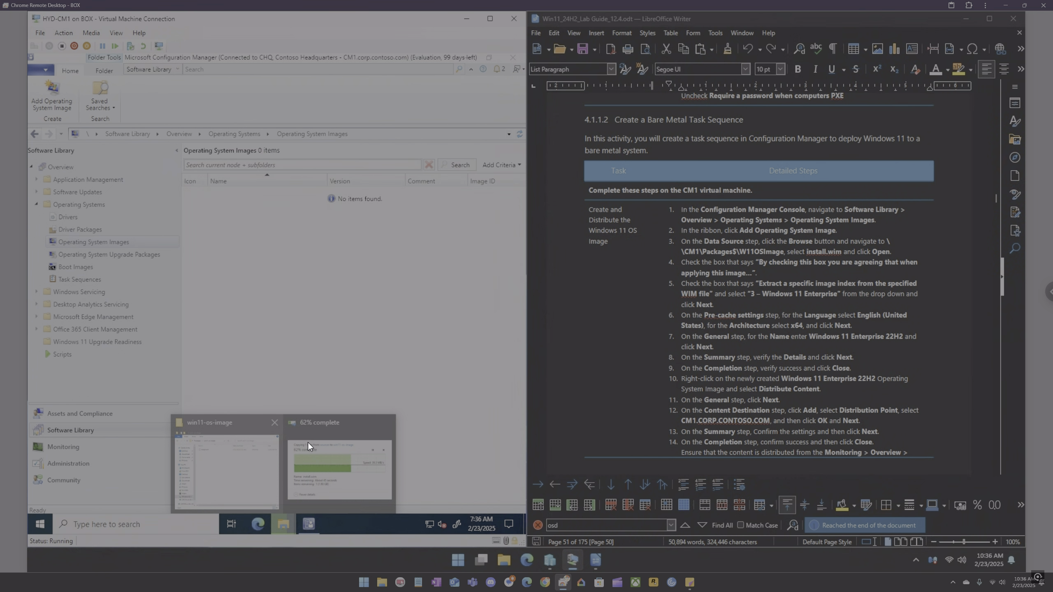
{"action": "left_click", "coordinate": [330, 416]}
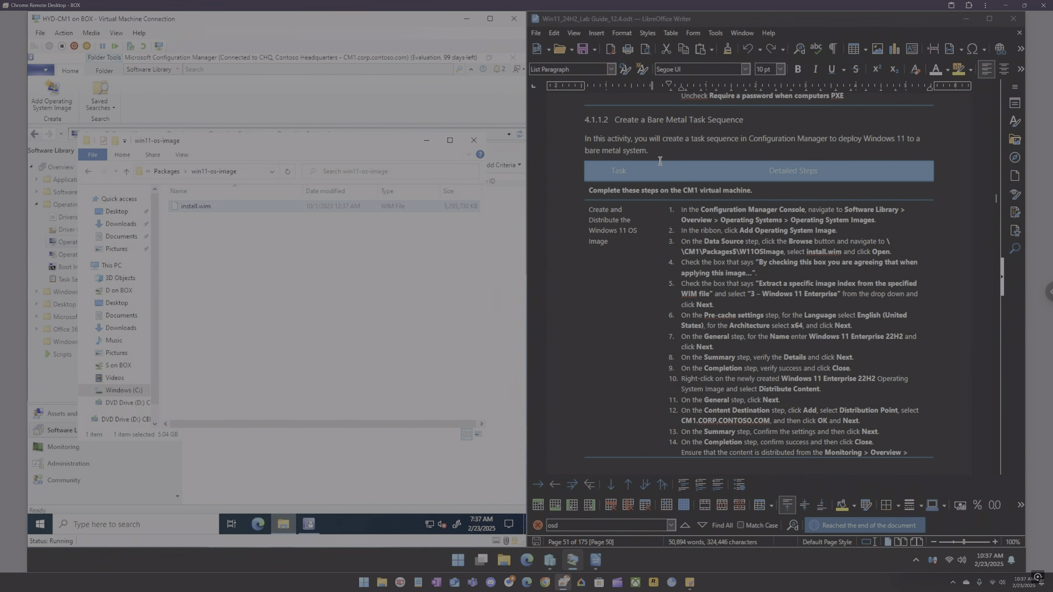
{"action": "left_click", "coordinate": [346, 250]}
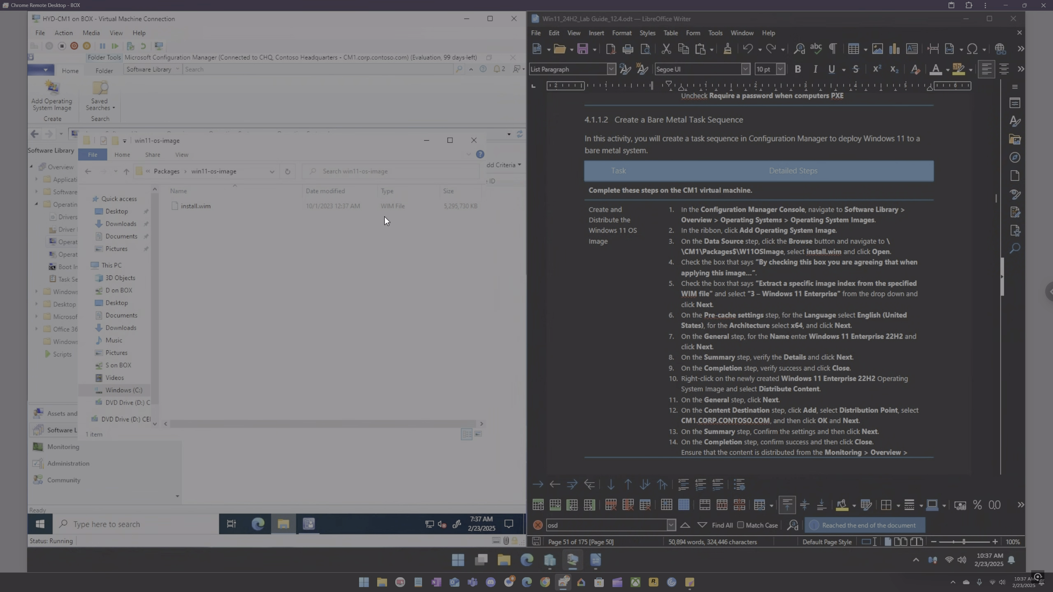
{"action": "left_click", "coordinate": [479, 140]}
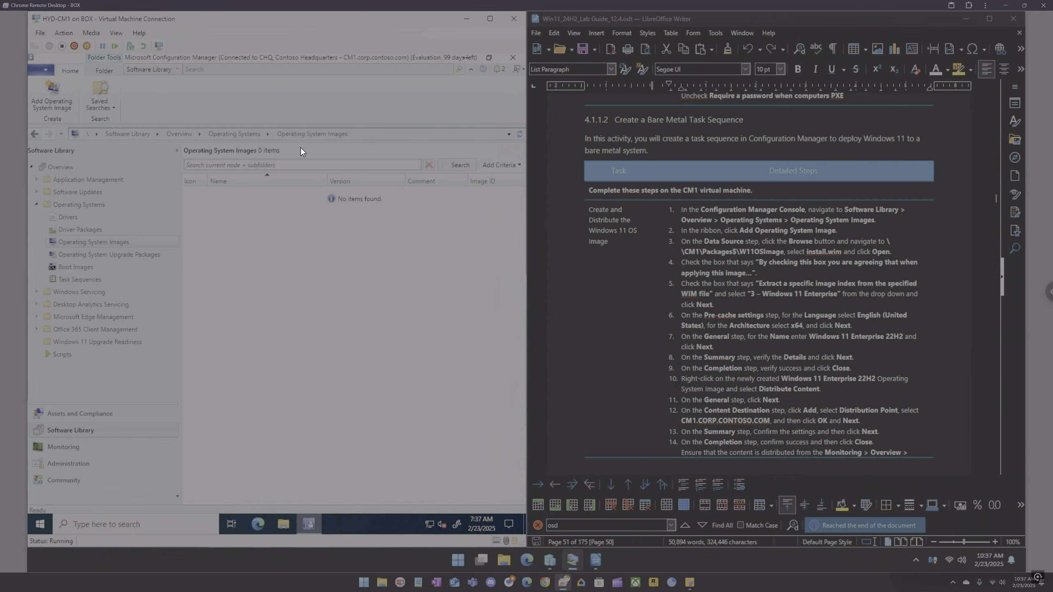
Step: Start the Add Operating System Image wizard from the Operating System Images node
{"action": "left_click", "coordinate": [96, 38]}
{"action": "mouse_move", "coordinate": [117, 45]}
{"action": "left_click", "coordinate": [187, 46]}
{"action": "right_click", "coordinate": [299, 230]}
{"action": "left_click", "coordinate": [318, 240]}
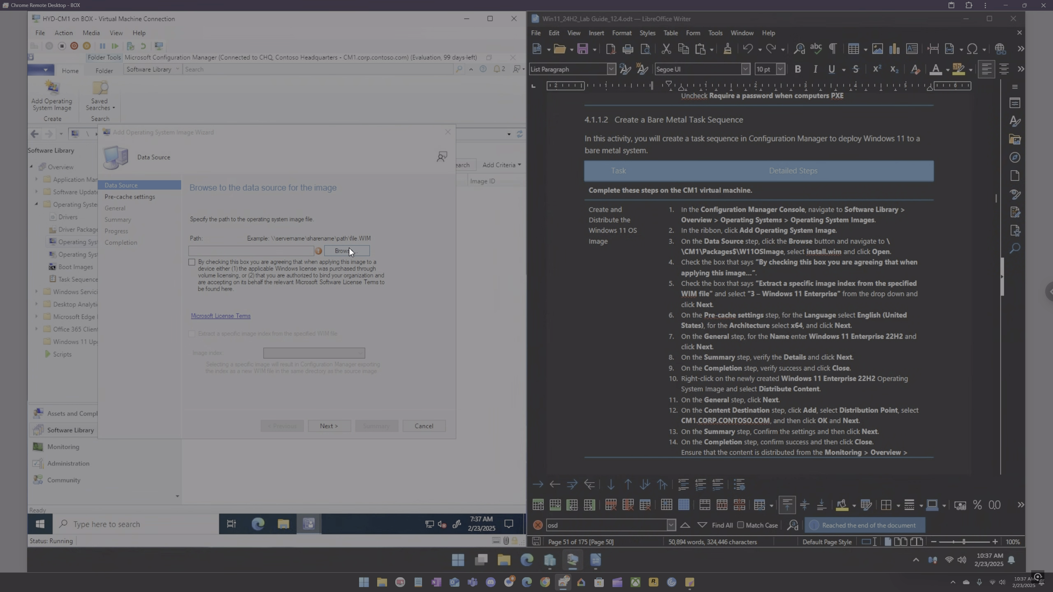
Step: Set the data source path by browsing to \\cm1\packages$\win11-os-image and selecting install.wim
{"action": "left_click", "coordinate": [348, 249]}
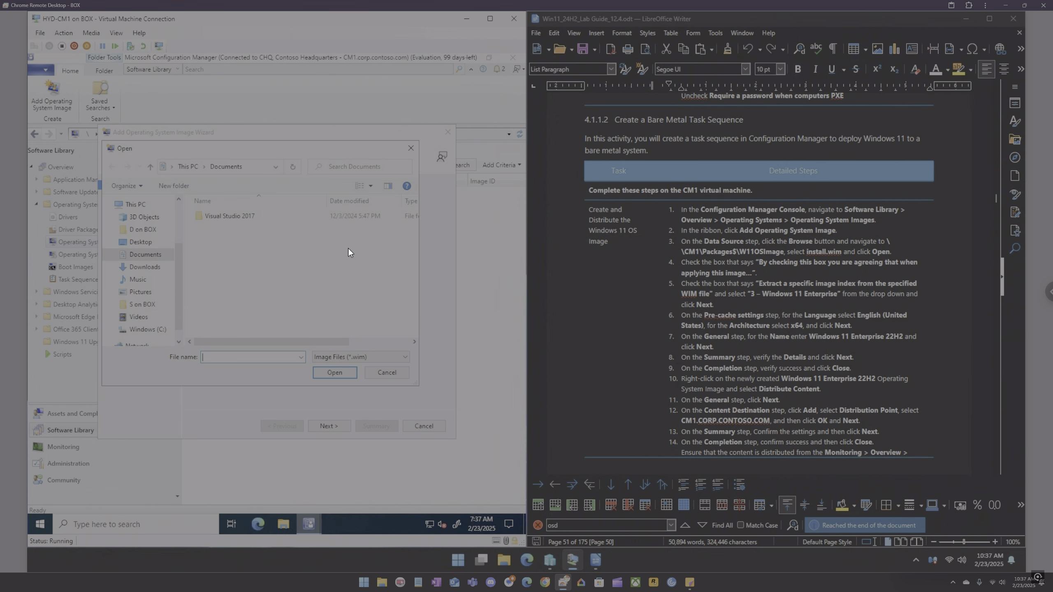
{"action": "left_click", "coordinate": [148, 330]}
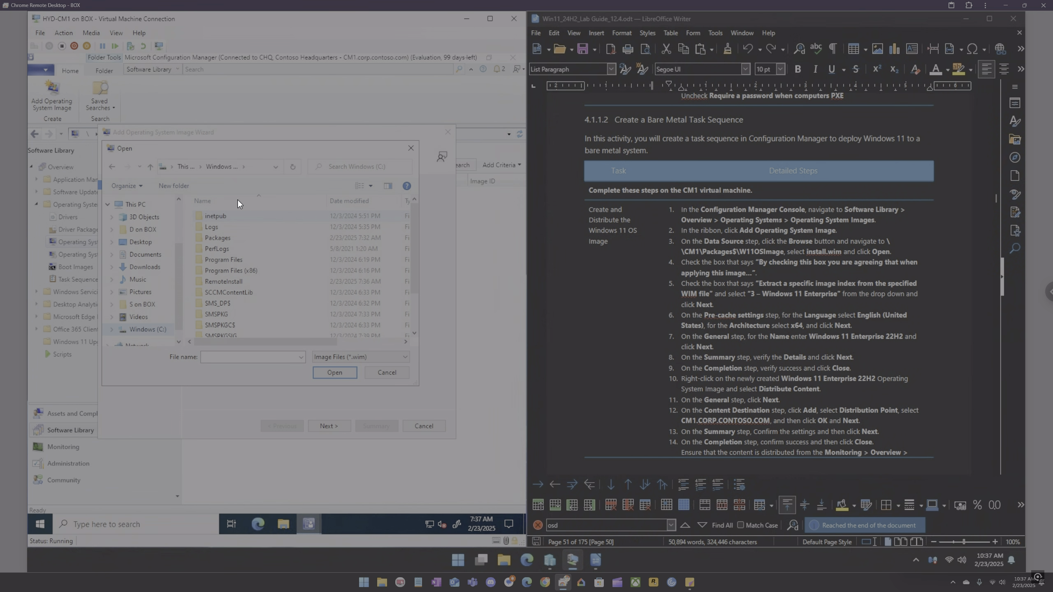
{"action": "left_click", "coordinate": [255, 167]}
{"action": "type", "text": "\\cm1\\packages$"}
{"action": "key", "text": "Return"}
{"action": "double_click", "coordinate": [234, 227]}
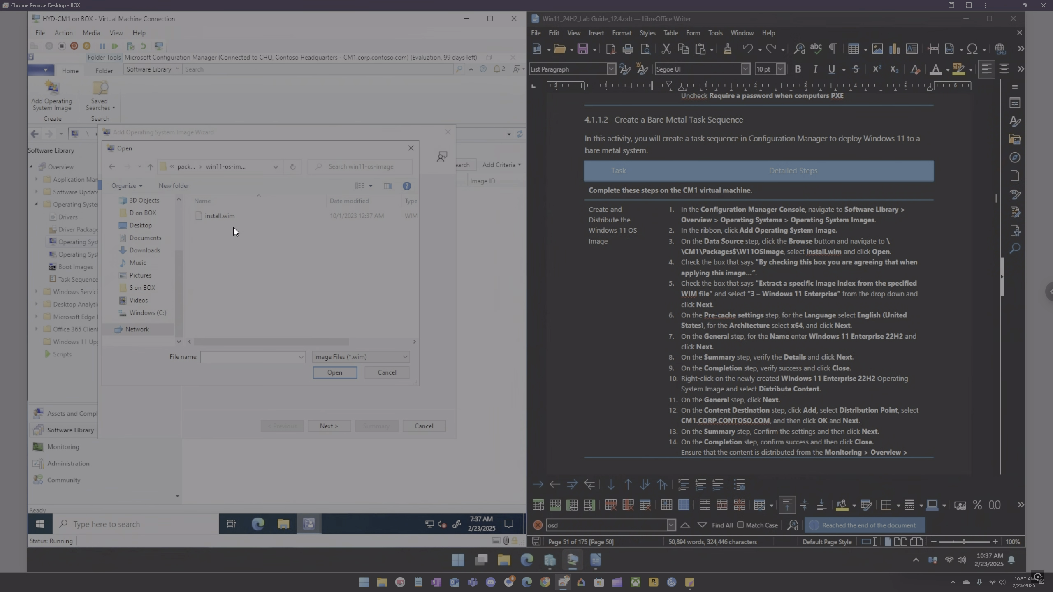
{"action": "left_click", "coordinate": [227, 219]}
{"action": "left_click", "coordinate": [344, 372]}
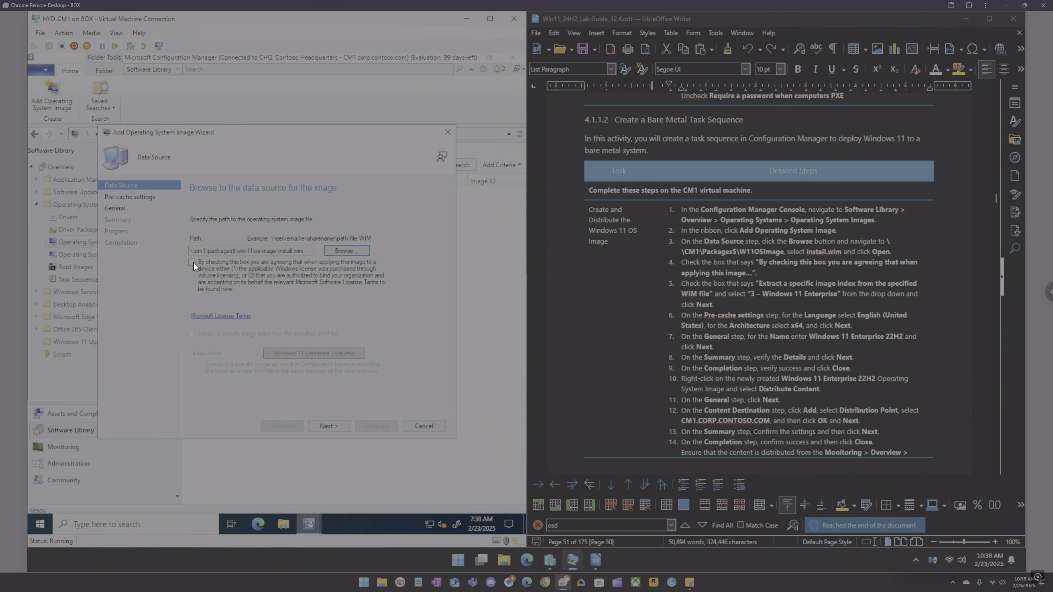
Step: Accept the Windows licence agreement checkbox on the data source page and continue to pre-cache settings
{"action": "left_click", "coordinate": [192, 262]}
{"action": "left_click", "coordinate": [328, 426]}
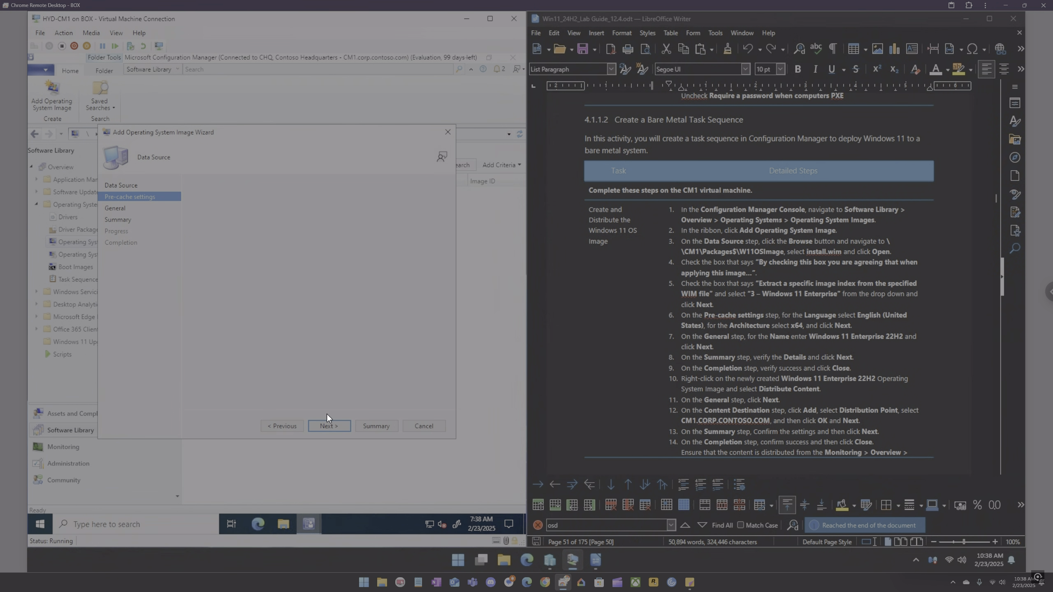
Step: Set the pre-cache language to English (United States) with x64 architecture and continue to the General page
{"action": "left_click", "coordinate": [306, 242]}
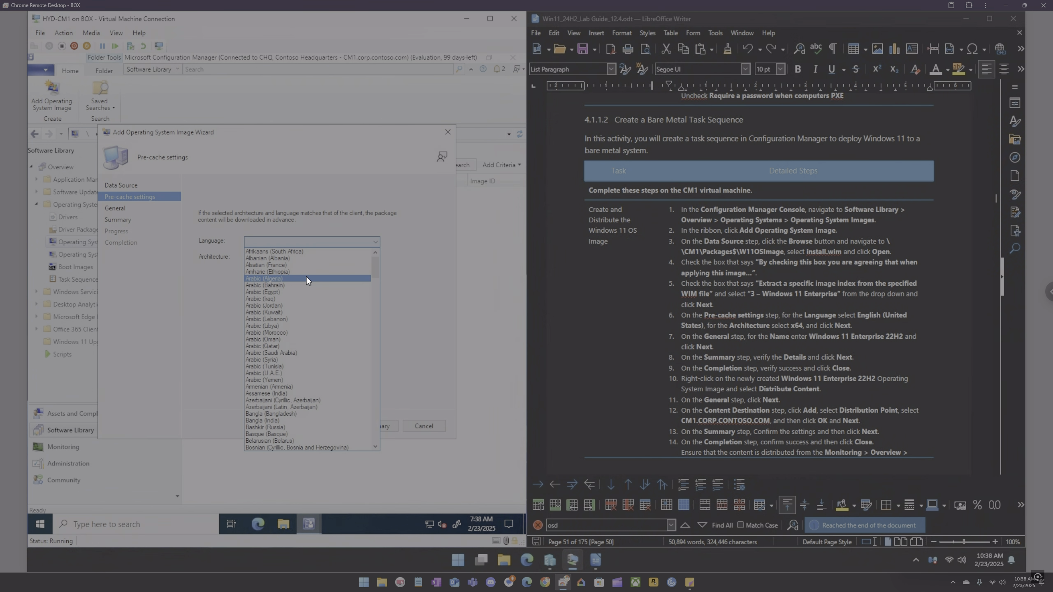
{"action": "type", "text": "enn"}
{"action": "key", "text": "Down"}
{"action": "key", "text": "Down"}
{"action": "key", "text": "Down"}
{"action": "key", "text": "Down"}
{"action": "key", "text": "Down"}
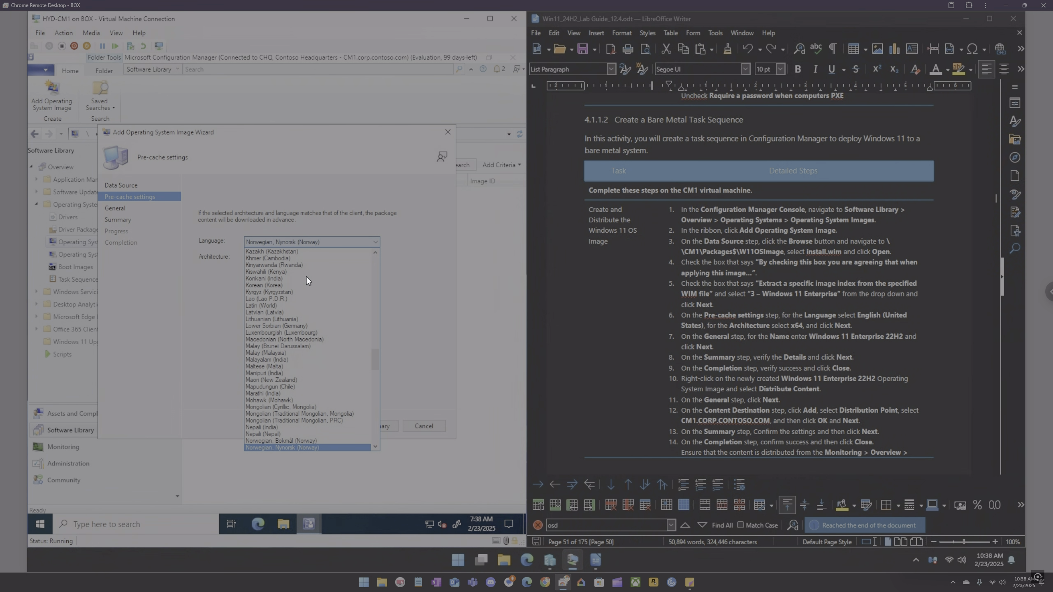
{"action": "key", "text": "Down"}
{"action": "key", "text": "Down"}
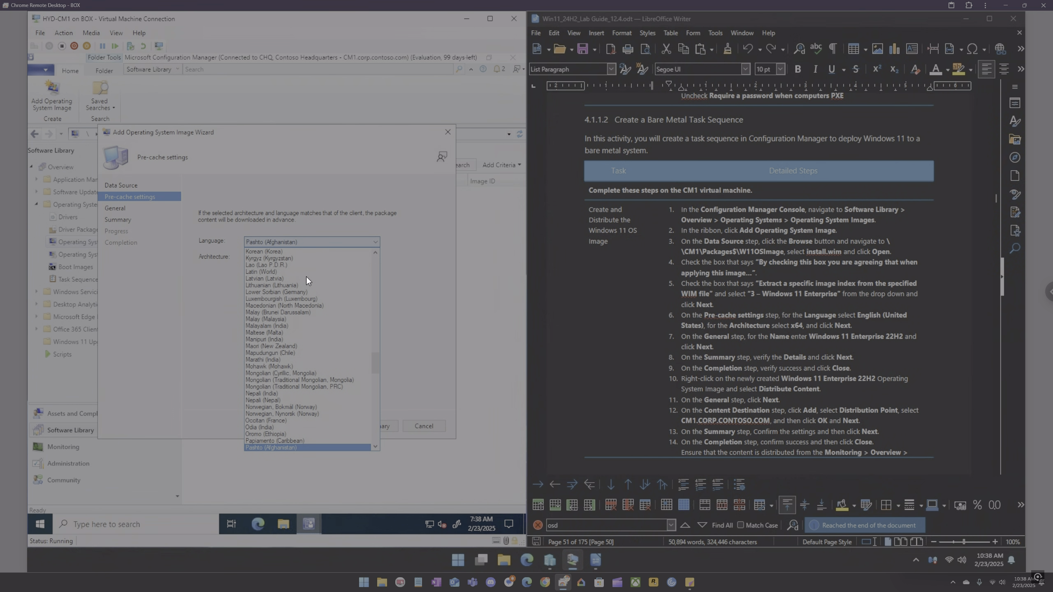
{"action": "type", "text": "en"}
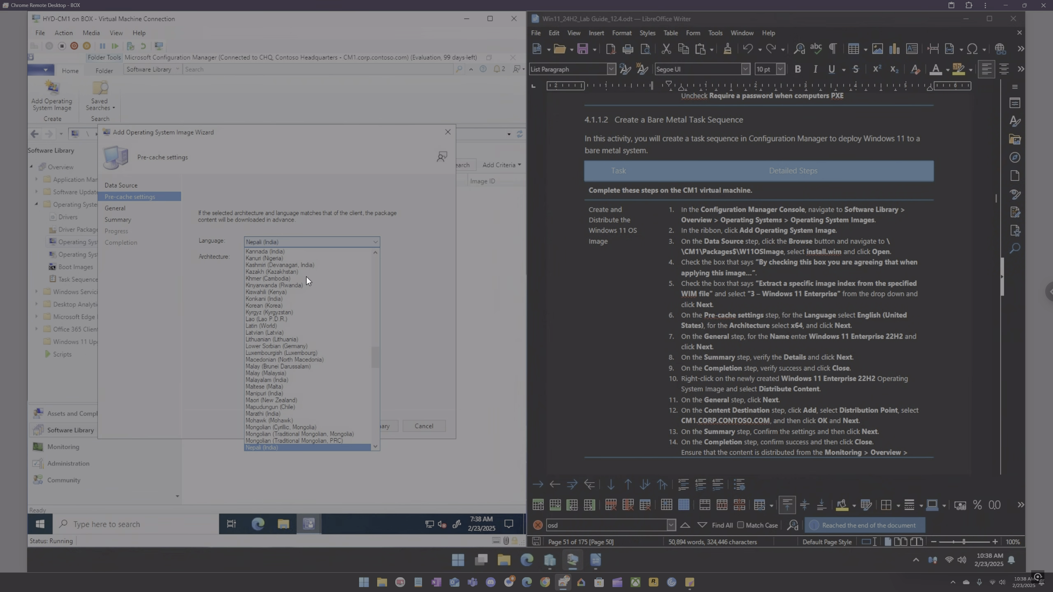
{"action": "type", "text": "e"}
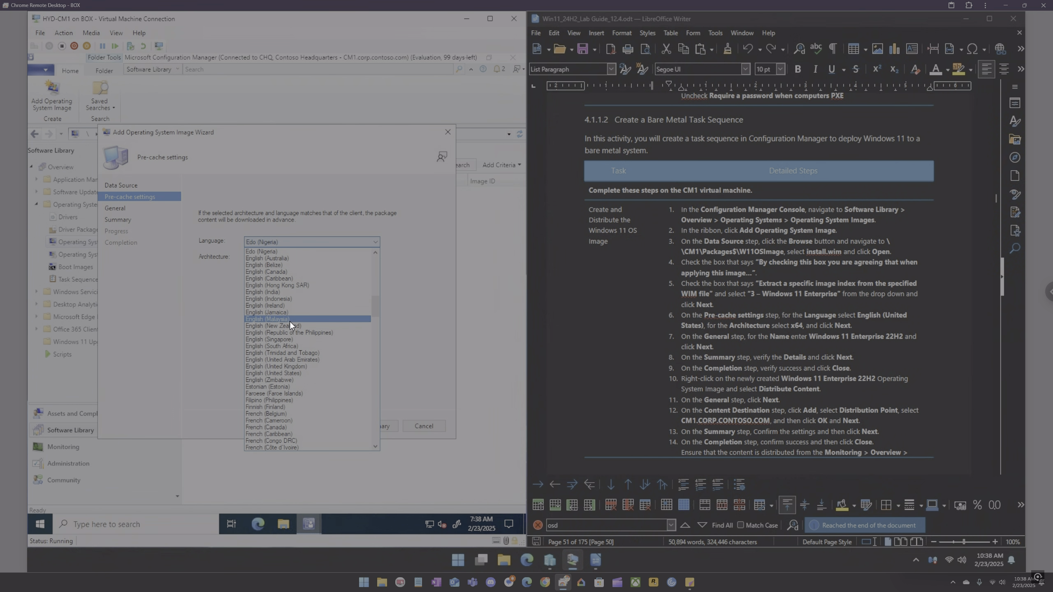
{"action": "left_click", "coordinate": [294, 373]}
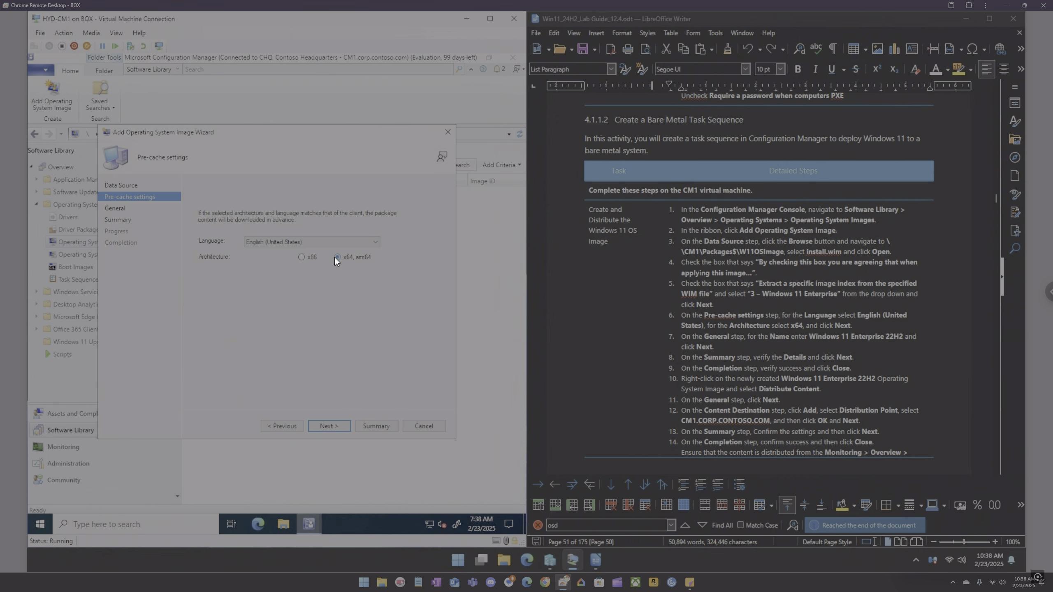
{"action": "left_click", "coordinate": [336, 427]}
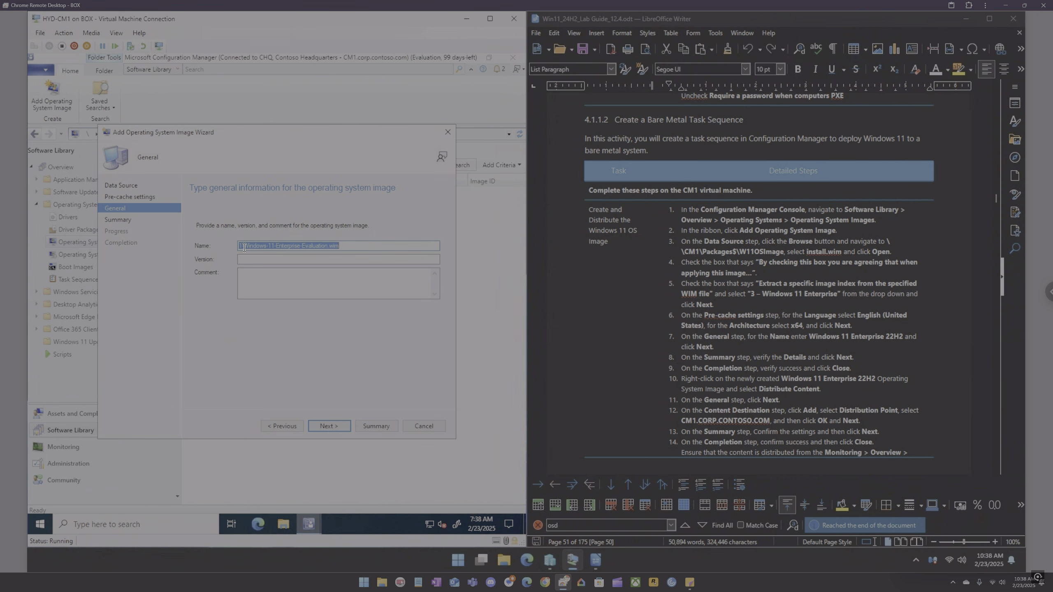
Step: Finish the Add Operating System Image wizard through the General and Summary pages and close it
{"action": "left_click_drag", "start_coordinate": [245, 248], "coordinate": [236, 248]}
{"action": "key", "text": "Delete"}
{"action": "left_click", "coordinate": [332, 426]}
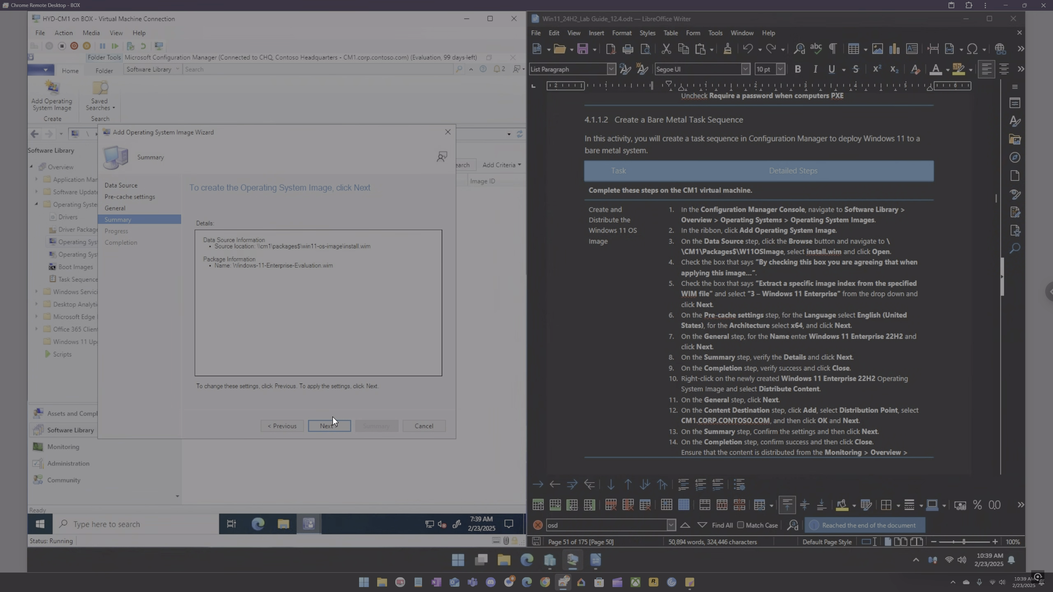
{"action": "left_click", "coordinate": [330, 425]}
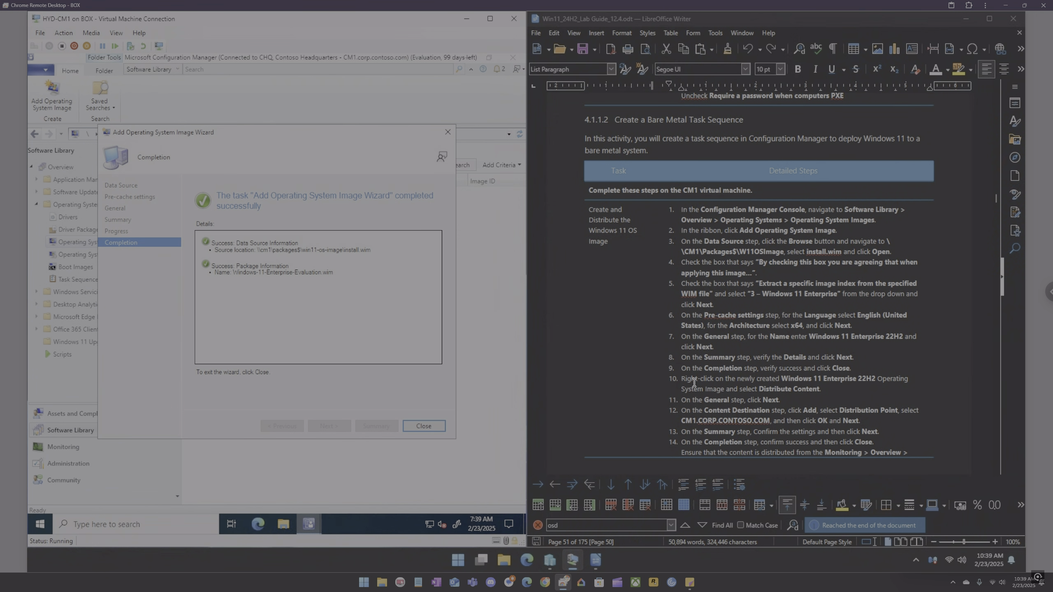
{"action": "left_click", "coordinate": [425, 426]}
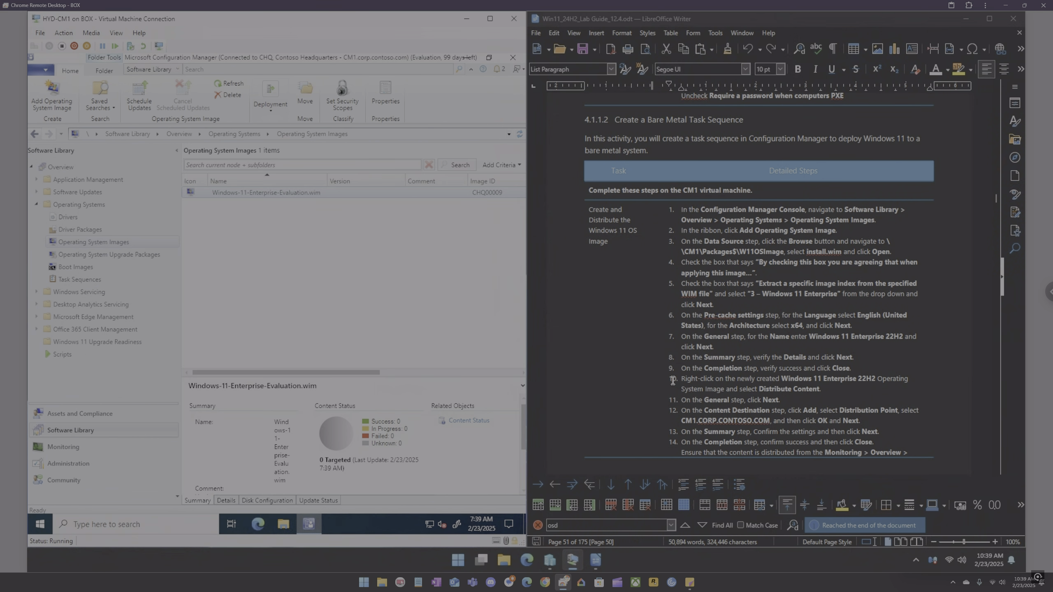
Step: Start distributing content for the Windows-11-Enterprise-Evaluation.wim image and pass the General page
{"action": "right_click", "coordinate": [278, 192]}
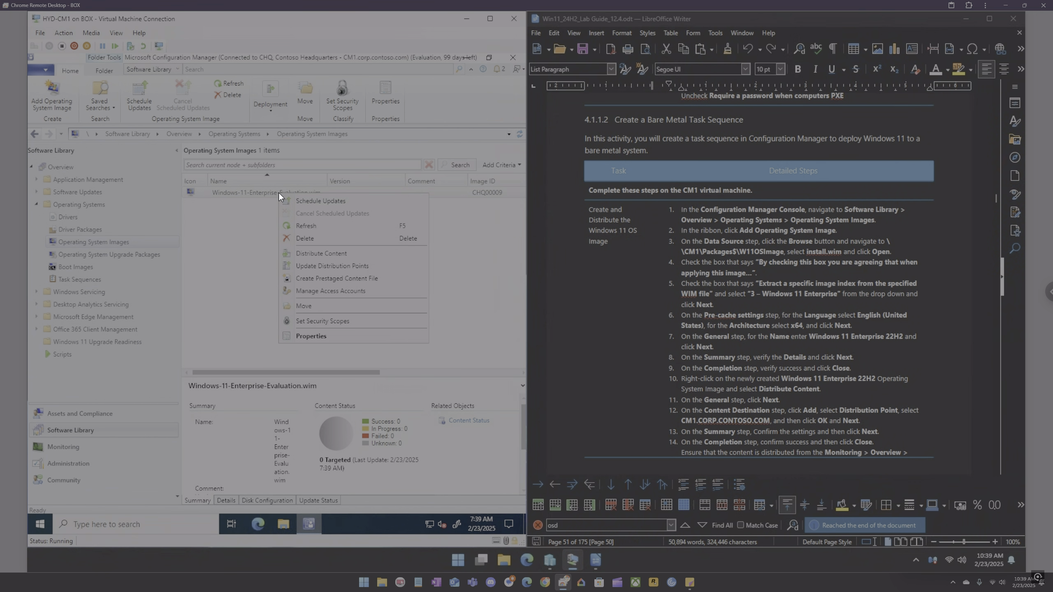
{"action": "left_click", "coordinate": [300, 254]}
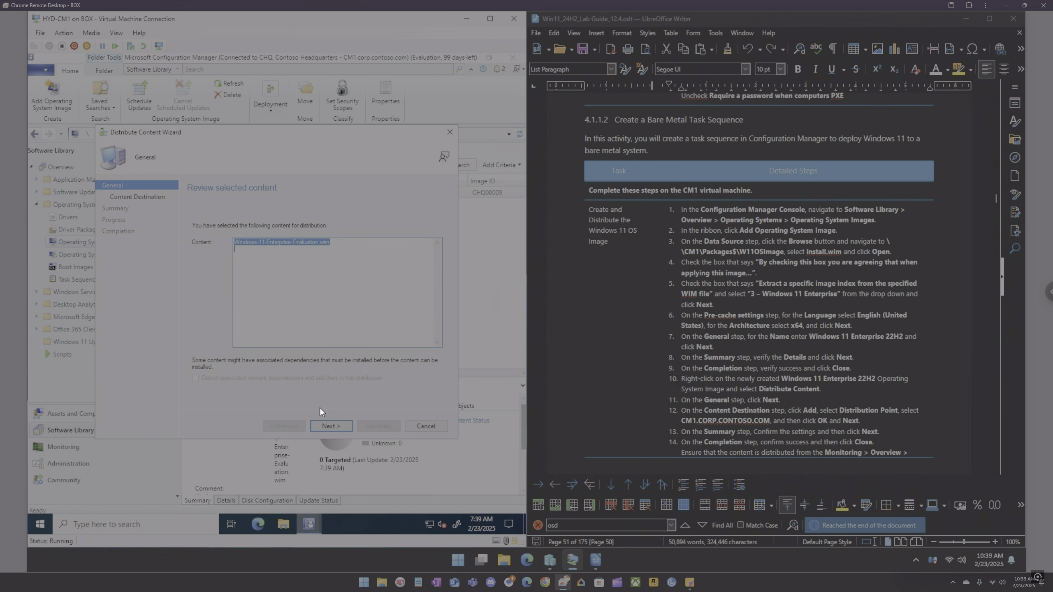
{"action": "left_click", "coordinate": [333, 428]}
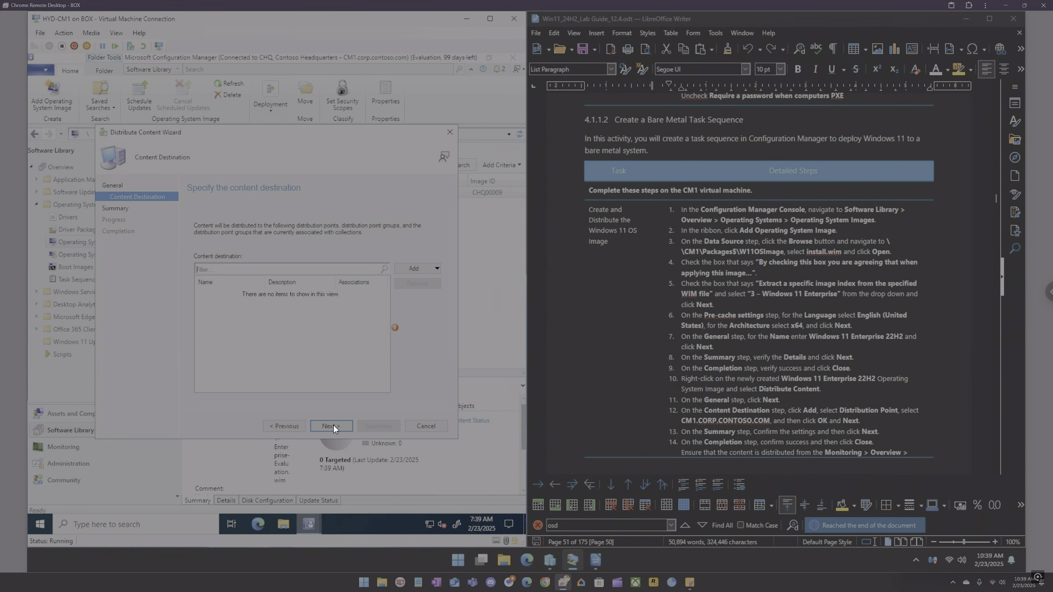
Step: Add the CM1.CORP.CONTOSO.COM distribution point as the content destination and complete the Distribute Content wizard
{"action": "left_click", "coordinate": [425, 268]}
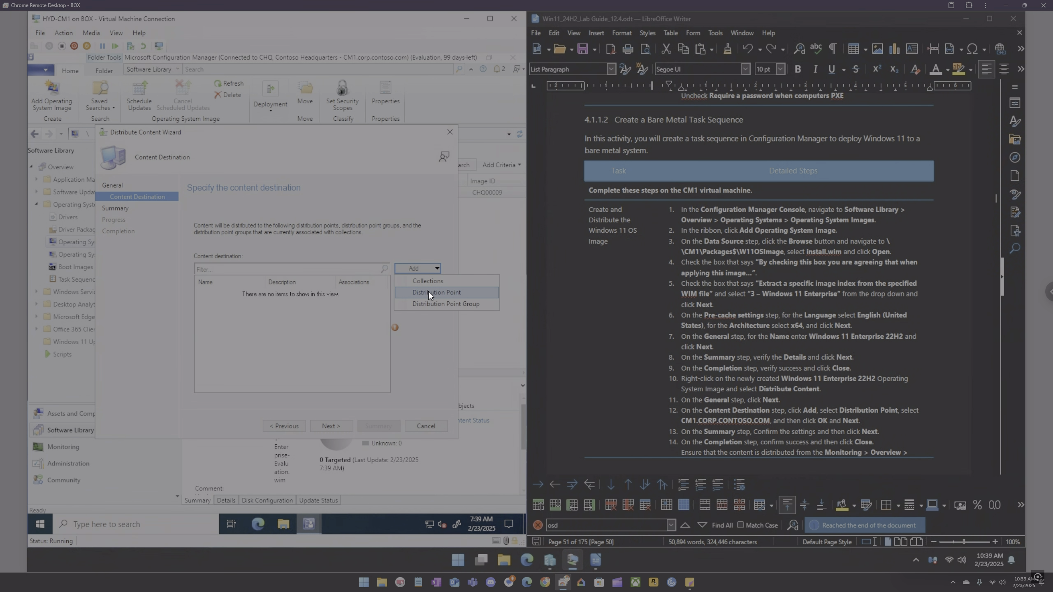
{"action": "left_click", "coordinate": [428, 291]}
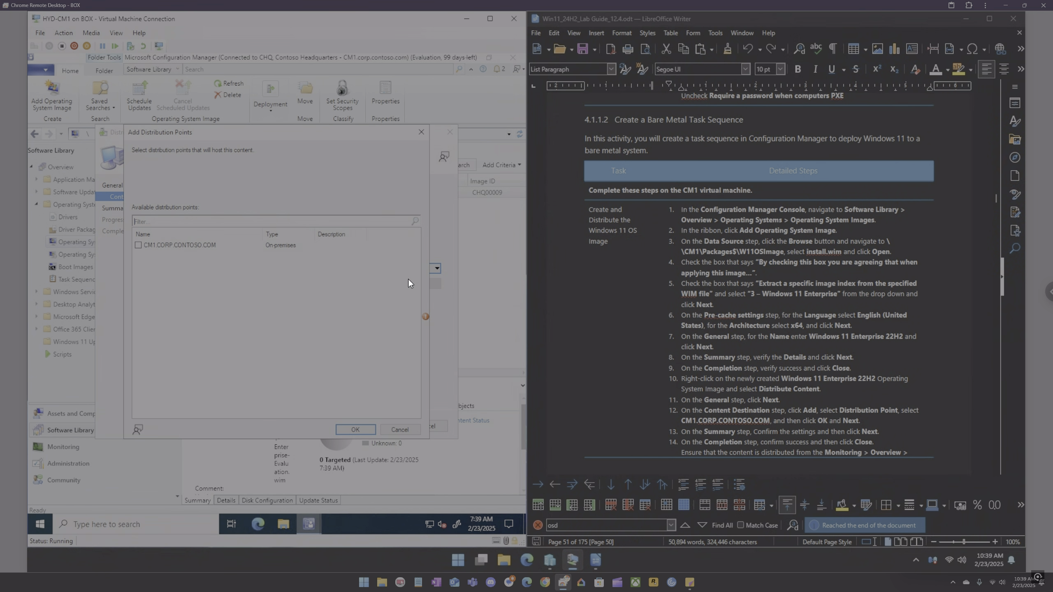
{"action": "left_click", "coordinate": [138, 245]}
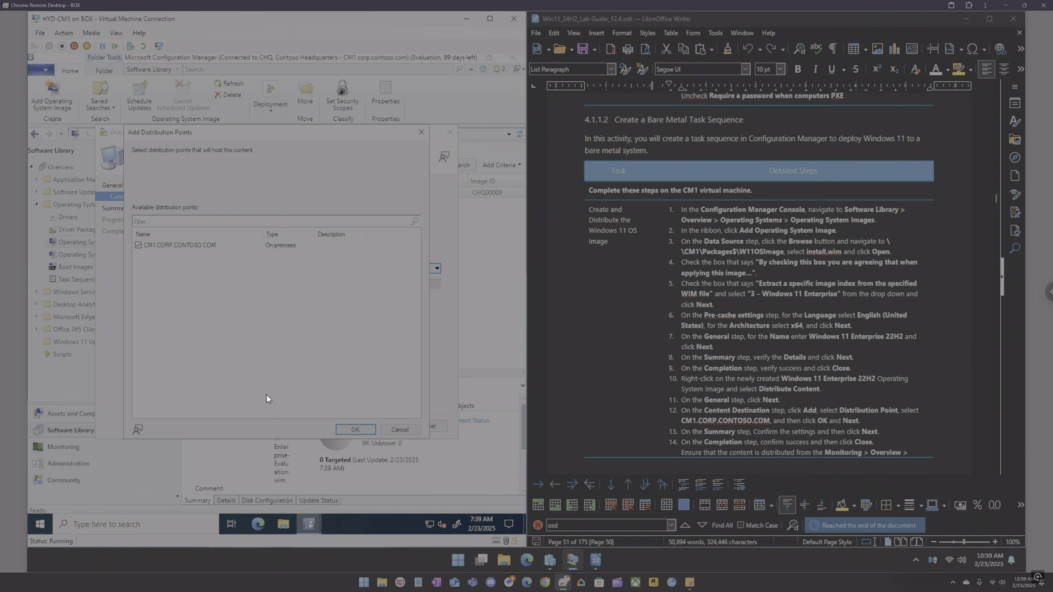
{"action": "left_click", "coordinate": [354, 430]}
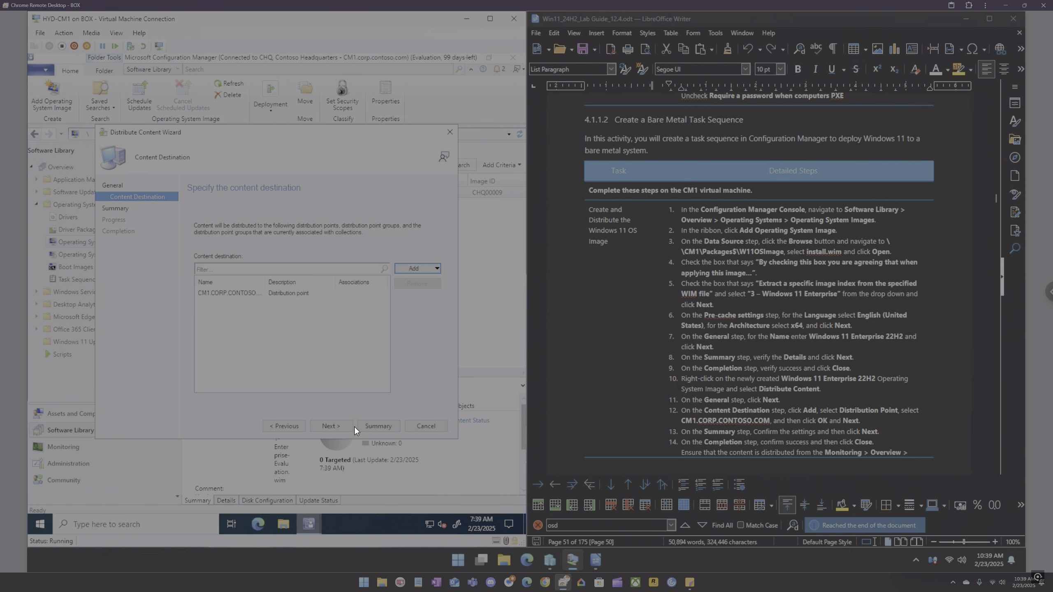
{"action": "left_click", "coordinate": [428, 268]}
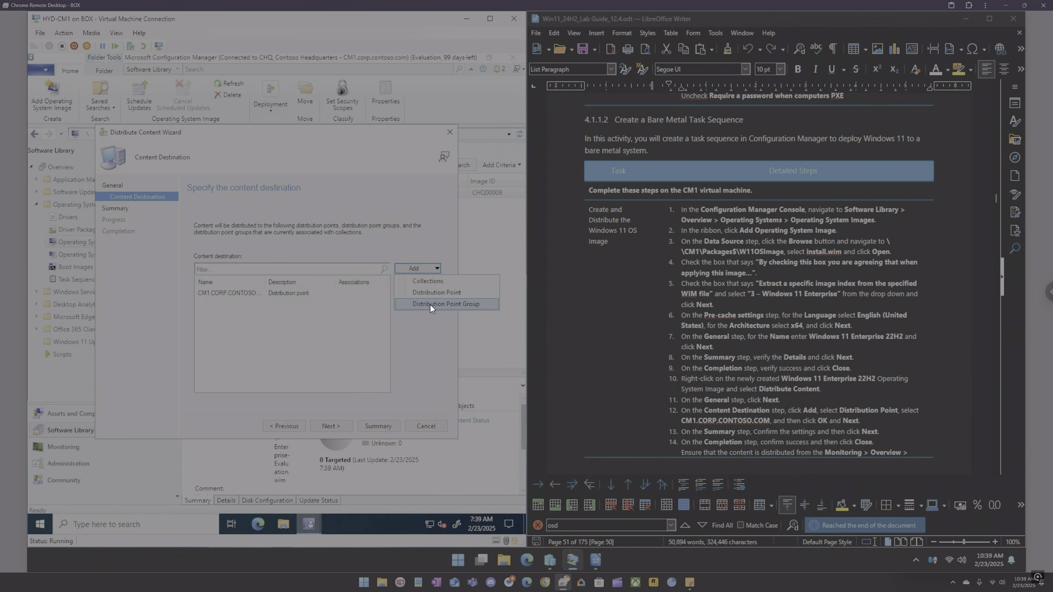
{"action": "left_click", "coordinate": [383, 407]}
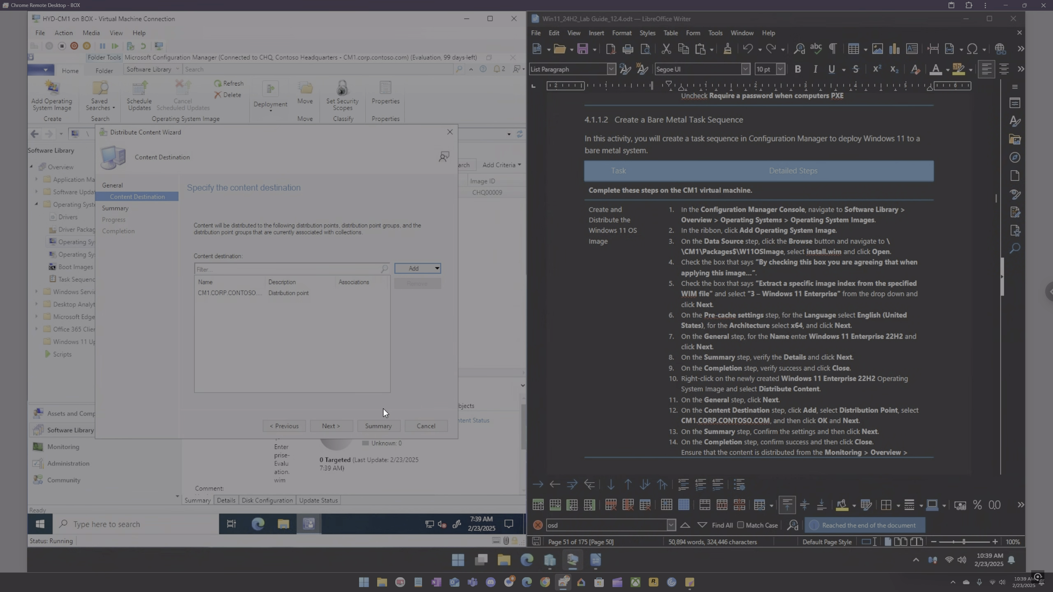
{"action": "left_click", "coordinate": [335, 429]}
{"action": "left_click", "coordinate": [336, 427]}
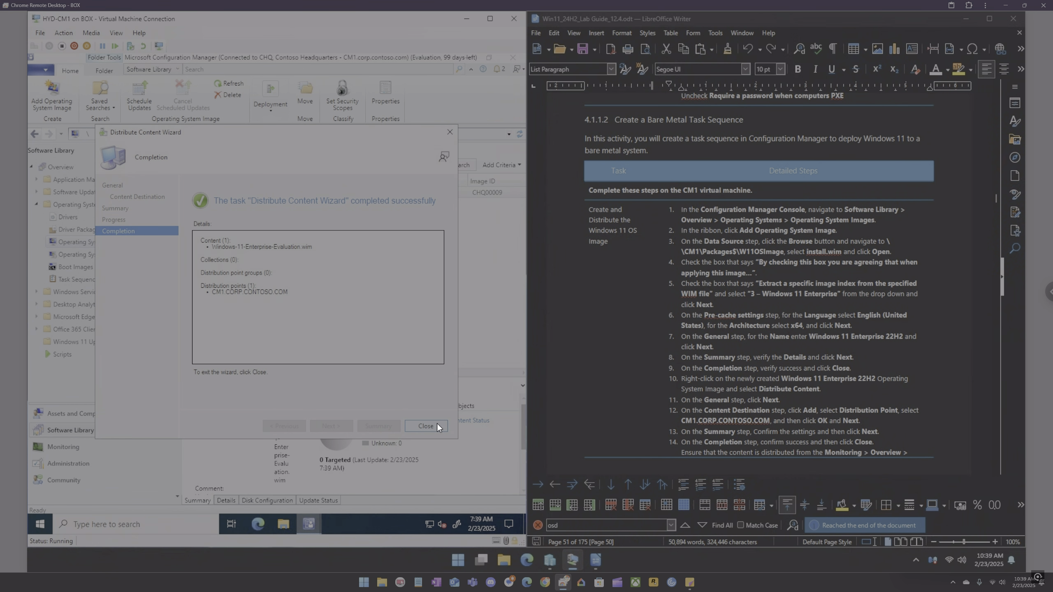
{"action": "left_click", "coordinate": [435, 424]}
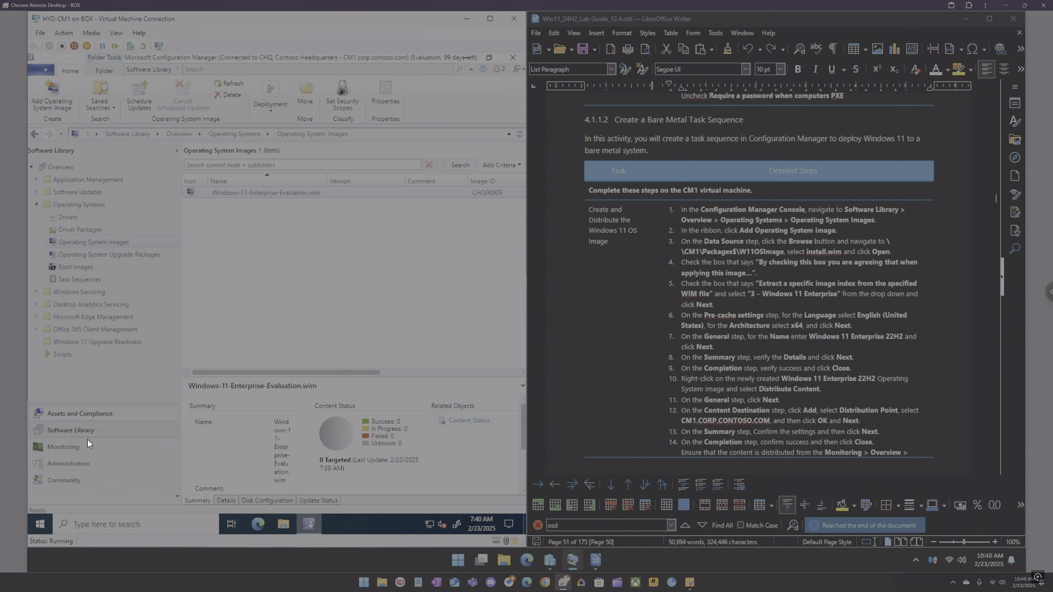
Step: Check deployments in the Monitoring workspace, then return to Operating System Images in the Software Library
{"action": "left_click", "coordinate": [75, 447]}
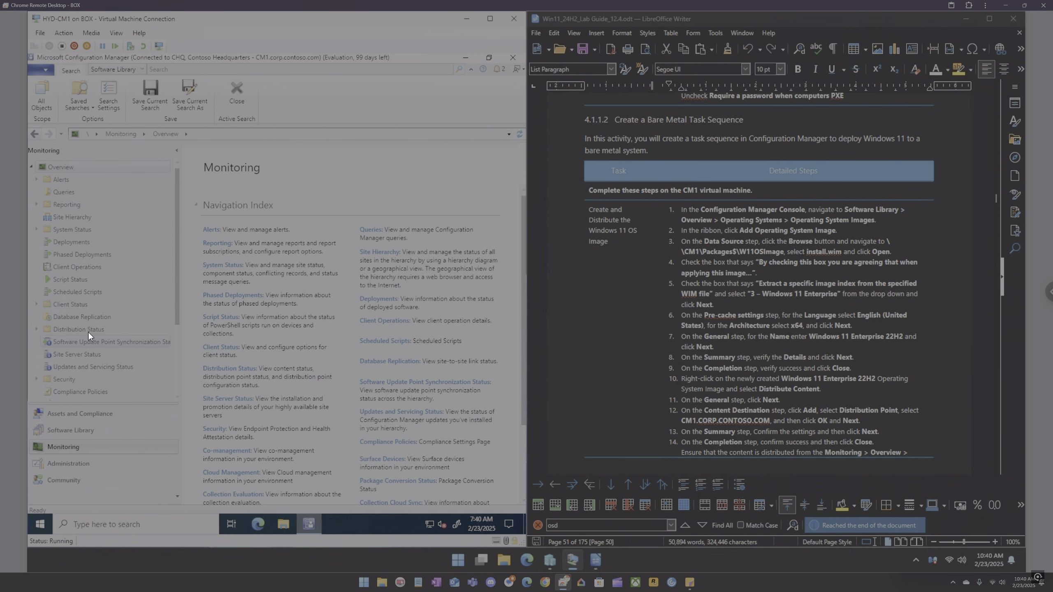
{"action": "left_click", "coordinate": [74, 241]}
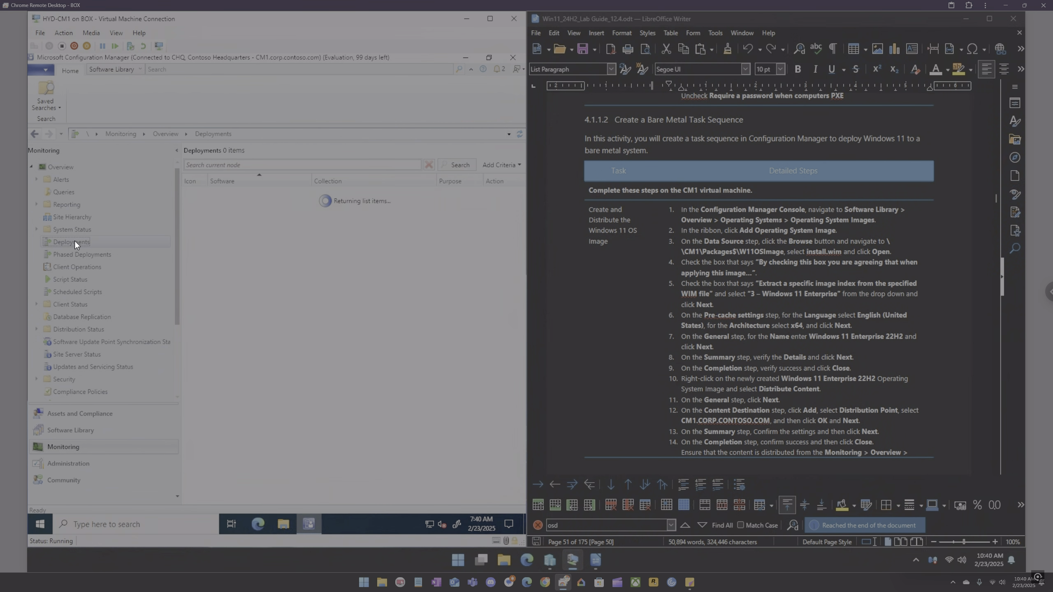
{"action": "scroll", "coordinate": [79, 280], "scroll_direction": "down", "scroll_amount": 3}
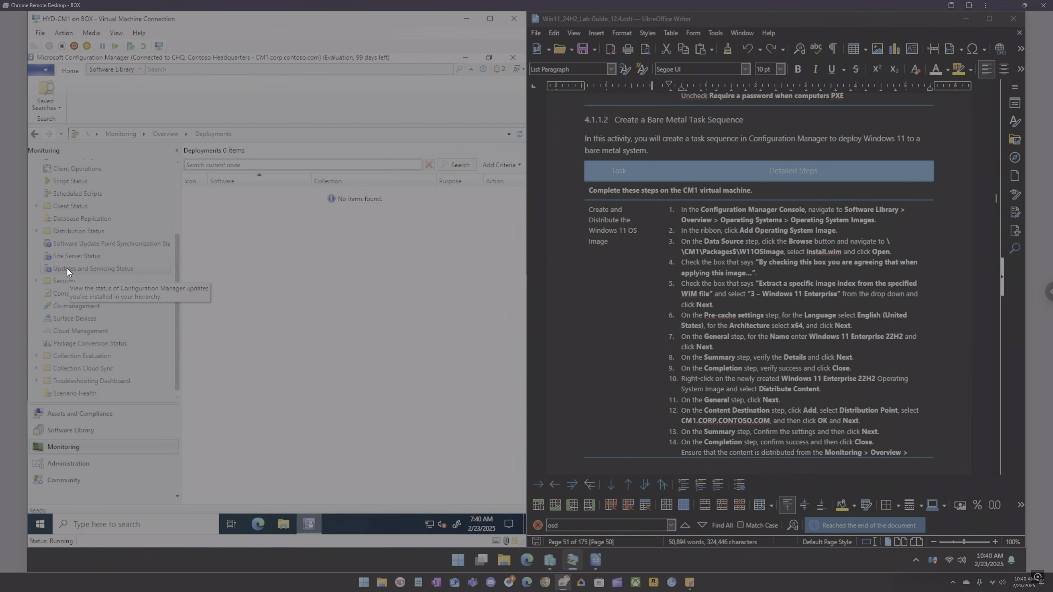
{"action": "left_click", "coordinate": [72, 432]}
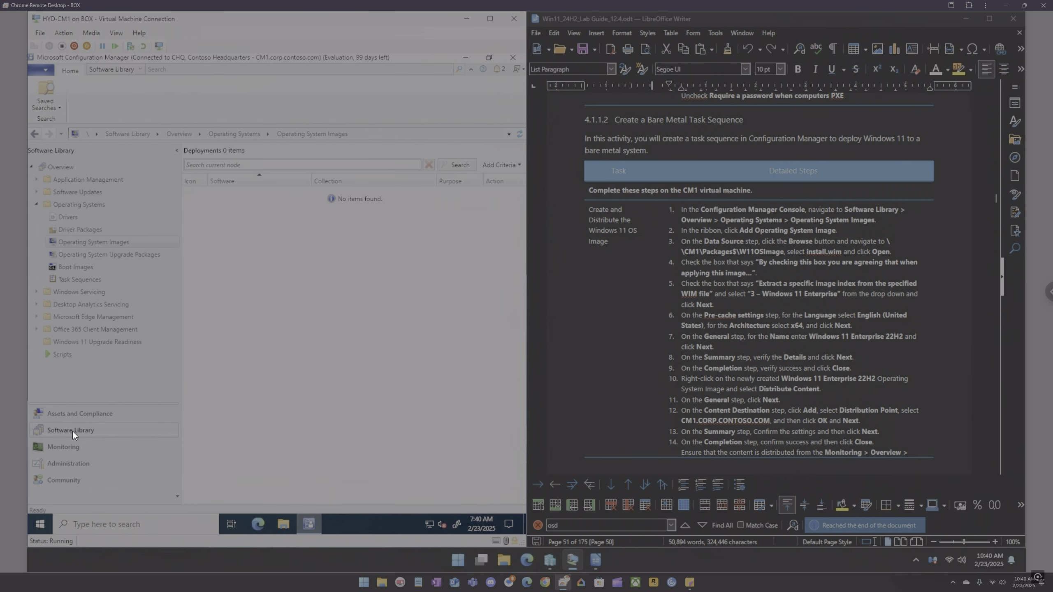
{"action": "left_click", "coordinate": [58, 240]}
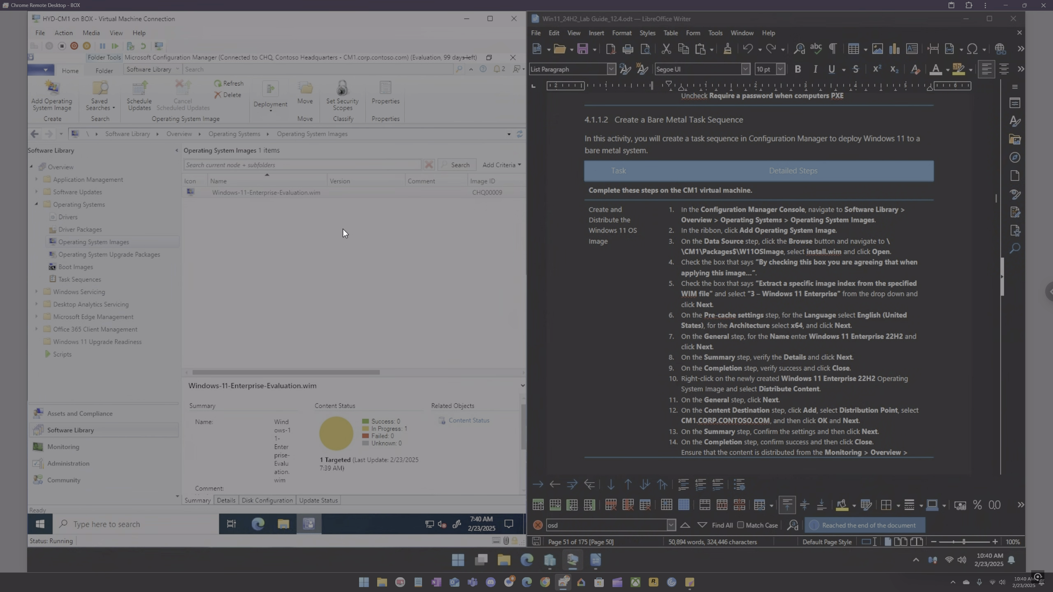
Step: Refresh the Windows 11 image entry to check its distribution content status
{"action": "left_click", "coordinate": [232, 81]}
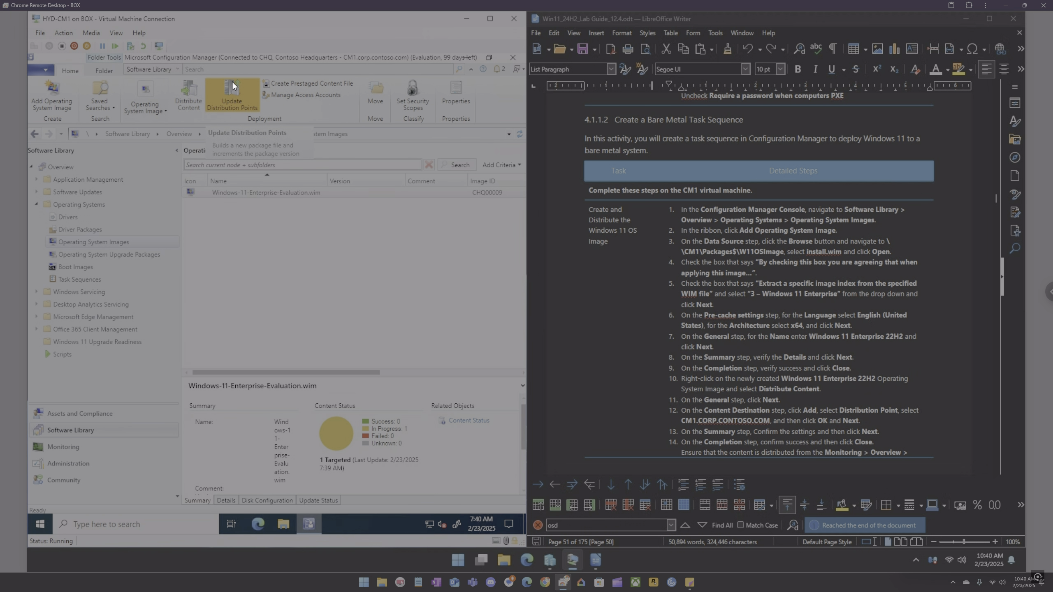
{"action": "left_click", "coordinate": [262, 196]}
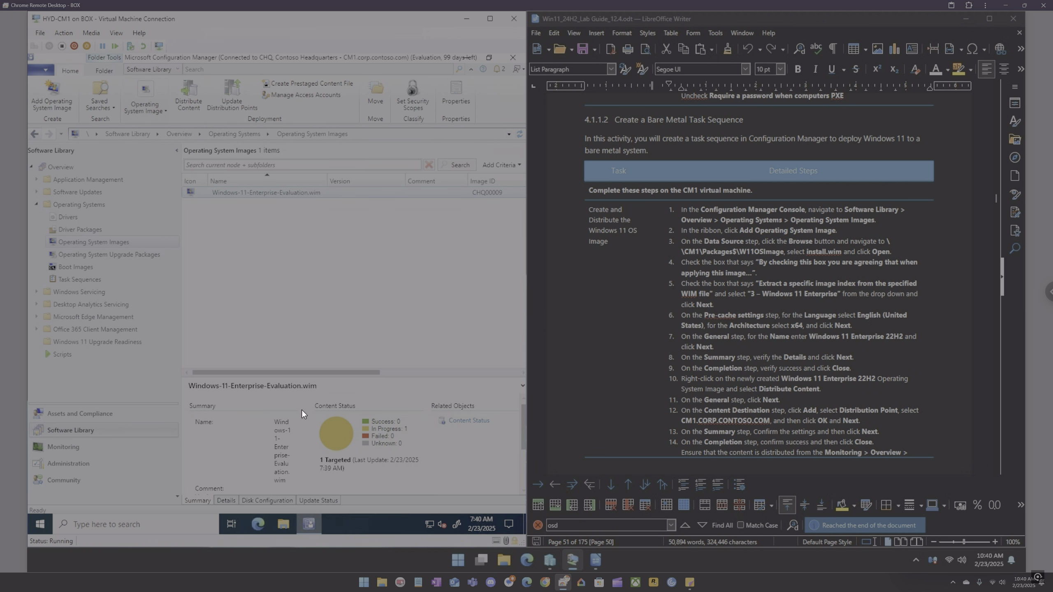
{"action": "right_click", "coordinate": [259, 196]}
{"action": "left_click", "coordinate": [279, 229]}
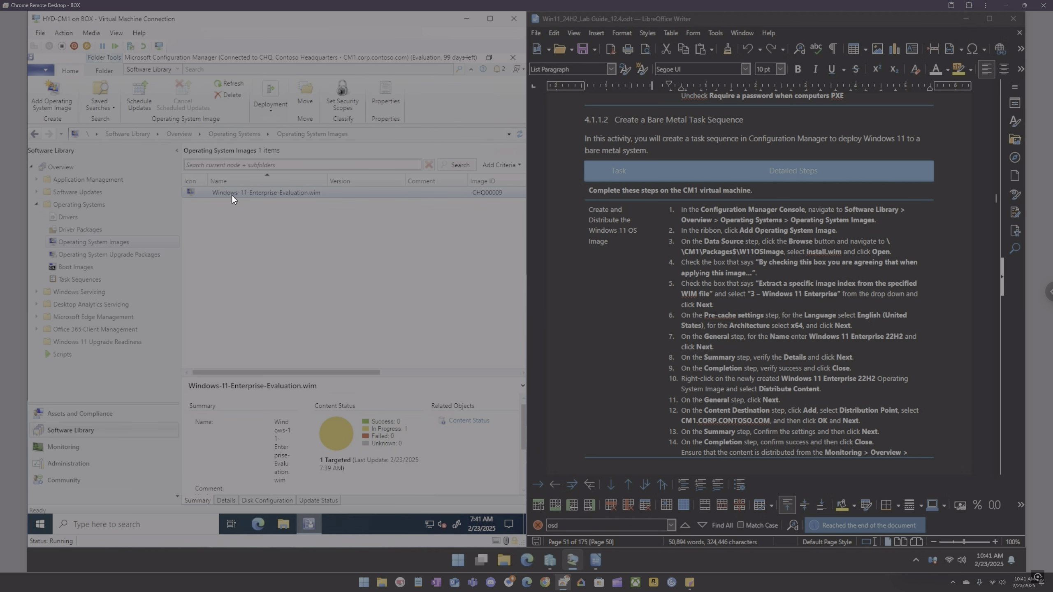
{"action": "left_click", "coordinate": [232, 83]}
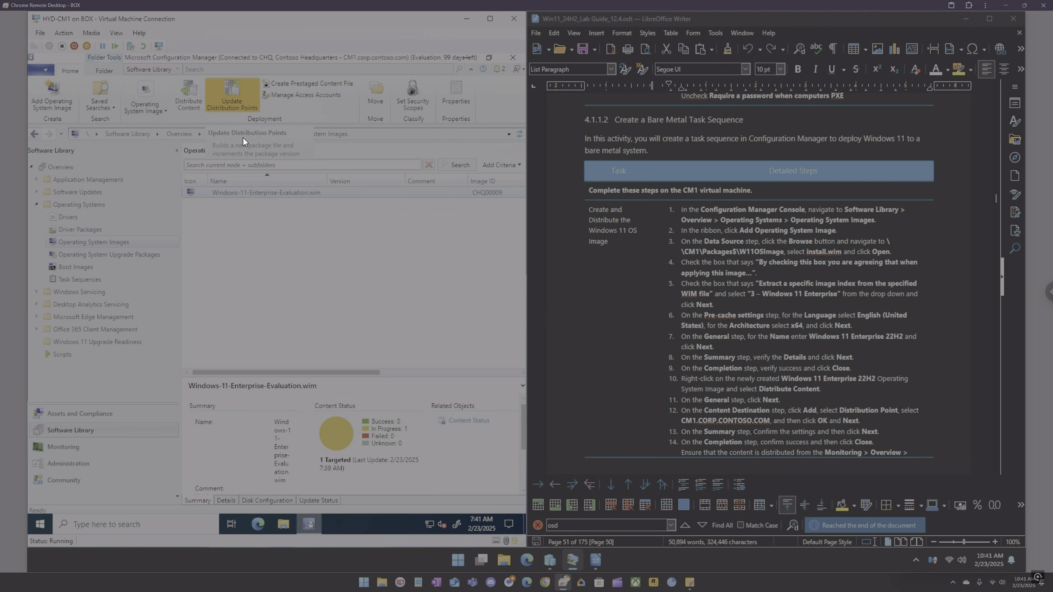
{"action": "right_click", "coordinate": [236, 196]}
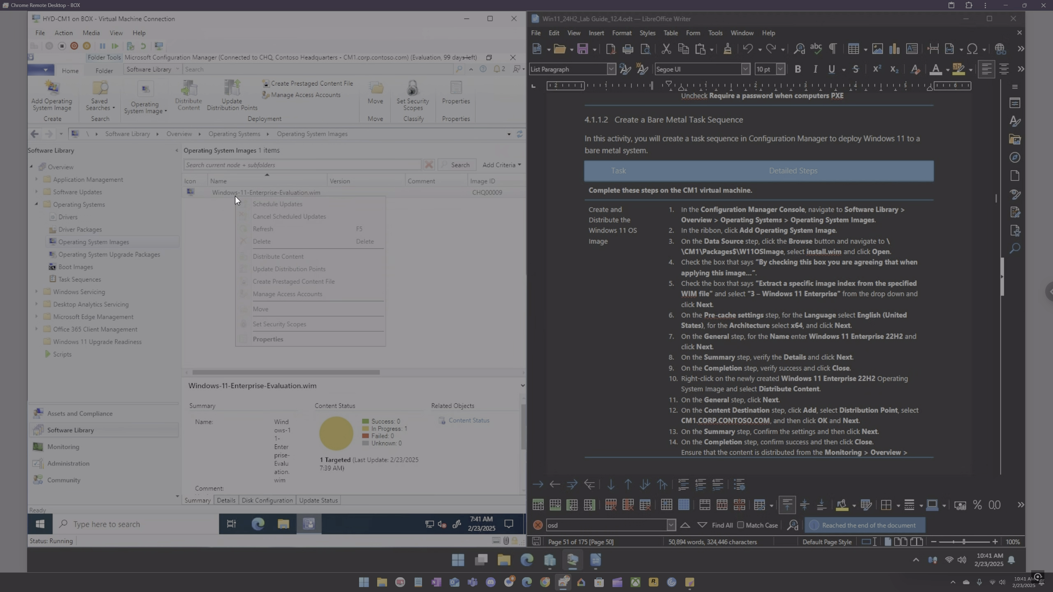
{"action": "left_click", "coordinate": [264, 227]}
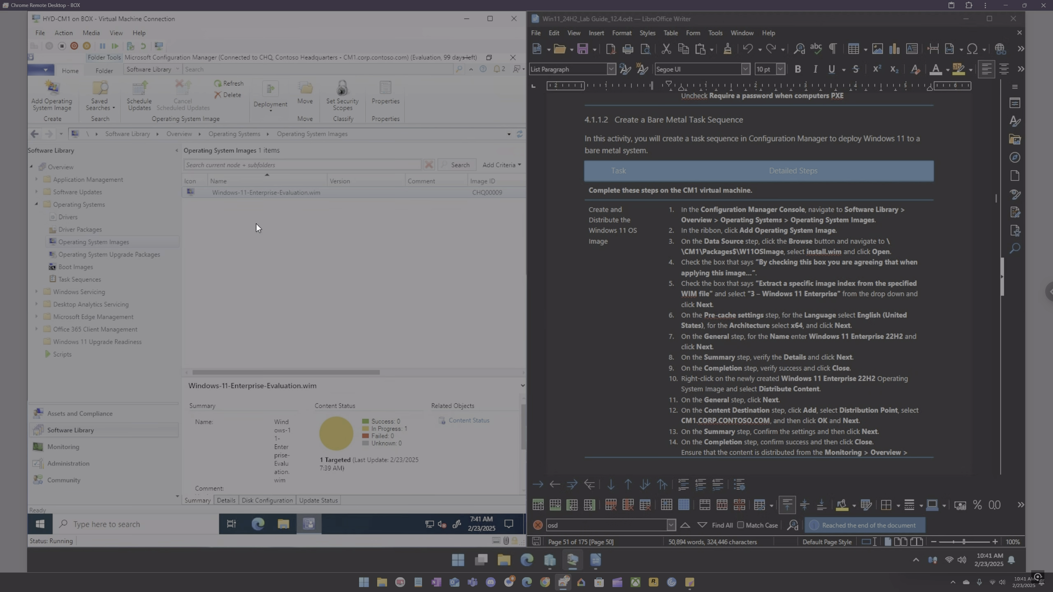
Step: Open Content Status under Distribution Status in the Monitoring workspace
{"action": "scroll", "coordinate": [734, 335], "scroll_direction": "down", "scroll_amount": 2}
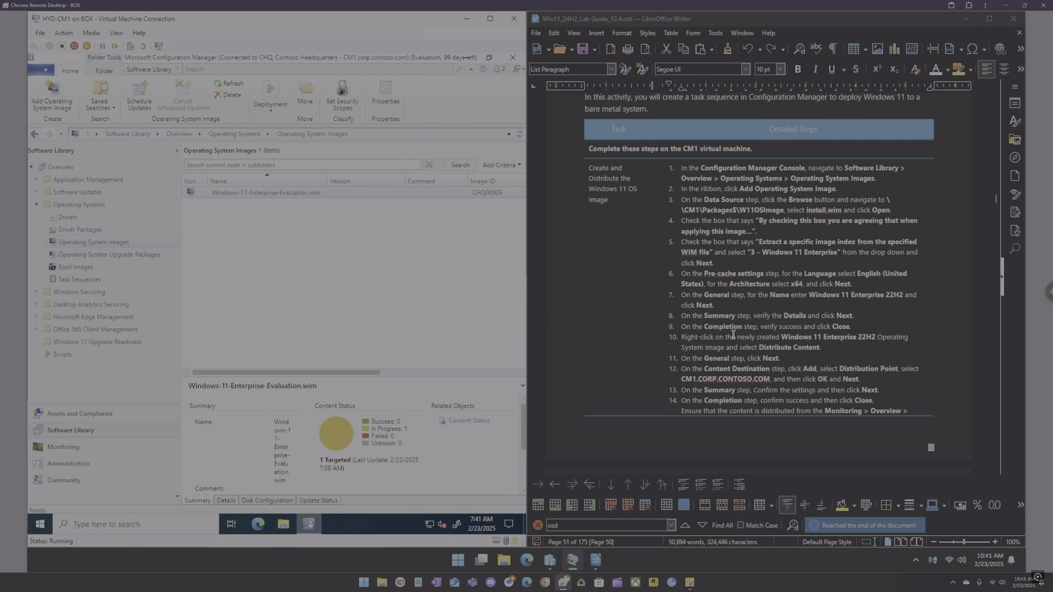
{"action": "left_click", "coordinate": [63, 447]}
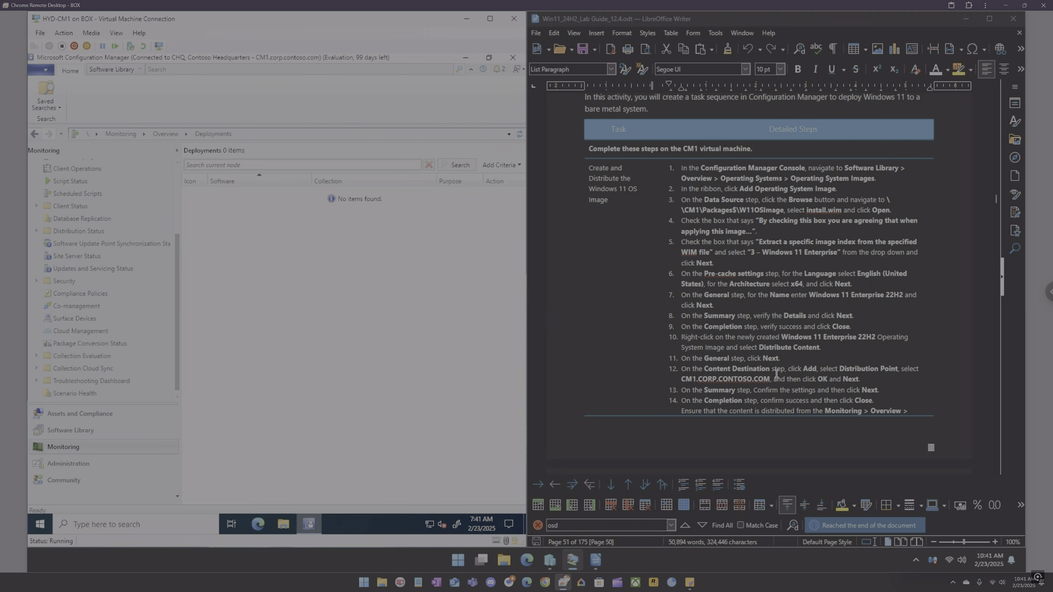
{"action": "scroll", "coordinate": [777, 370], "scroll_direction": "down", "scroll_amount": 3}
{"action": "scroll", "coordinate": [776, 369], "scroll_direction": "down", "scroll_amount": 4}
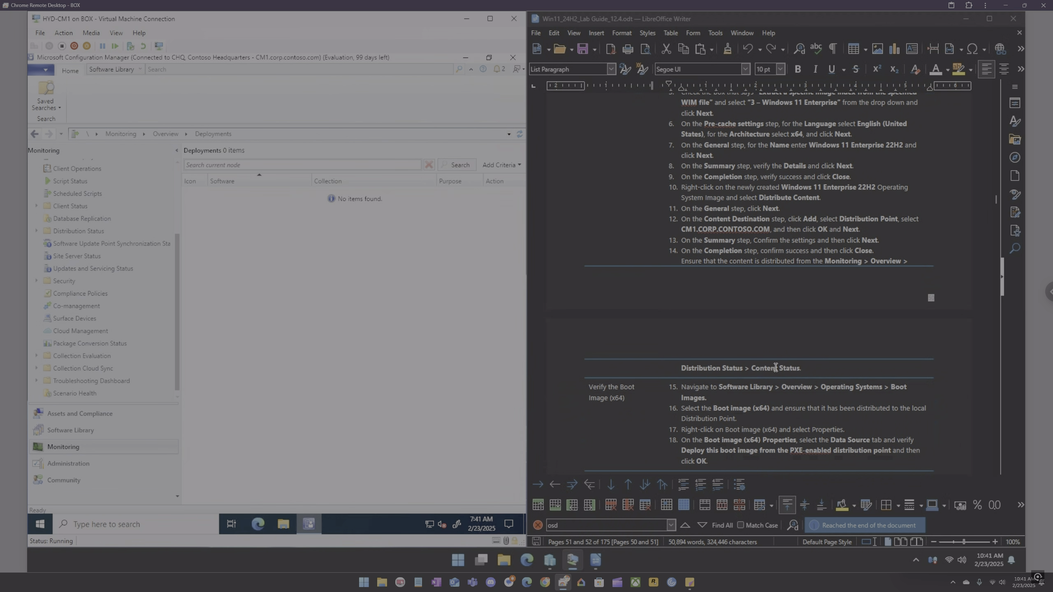
{"action": "scroll", "coordinate": [775, 368], "scroll_direction": "down", "scroll_amount": 1}
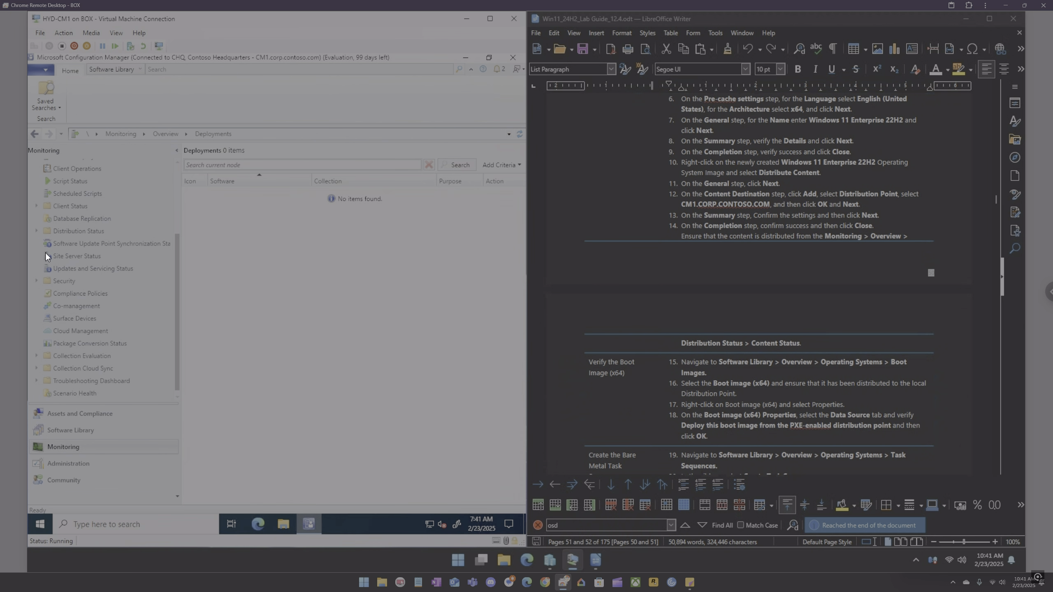
{"action": "scroll", "coordinate": [45, 253], "scroll_direction": "up", "scroll_amount": 2}
{"action": "scroll", "coordinate": [38, 224], "scroll_direction": "up", "scroll_amount": 1}
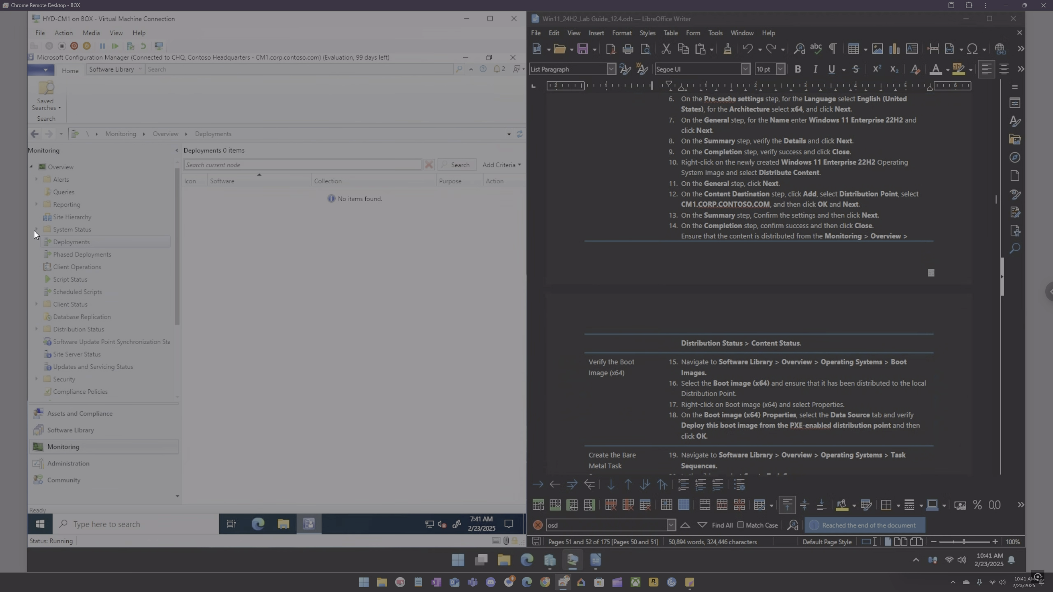
{"action": "left_click", "coordinate": [36, 330]}
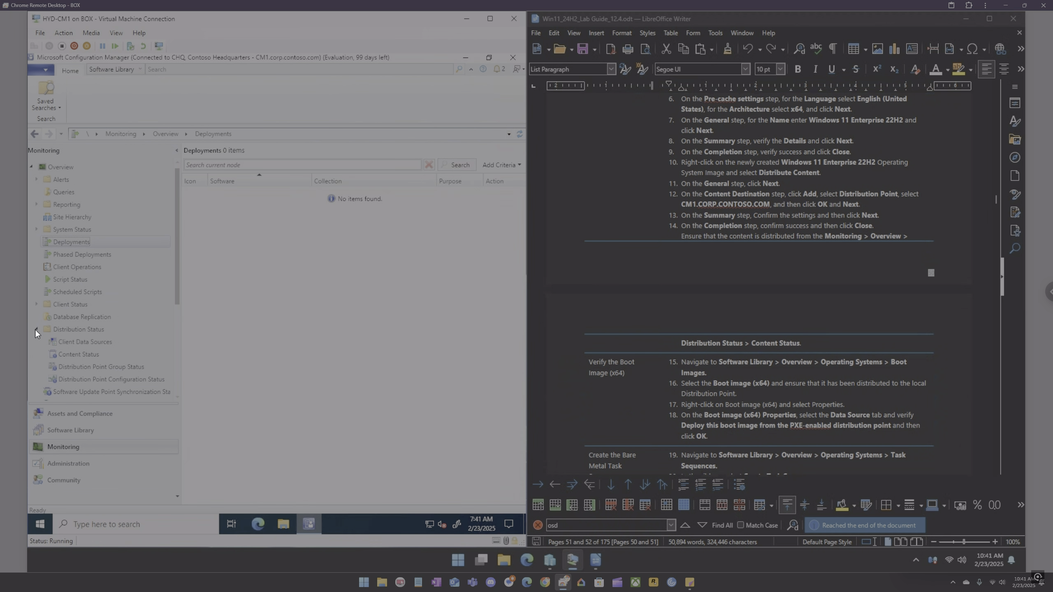
{"action": "left_click", "coordinate": [59, 330]}
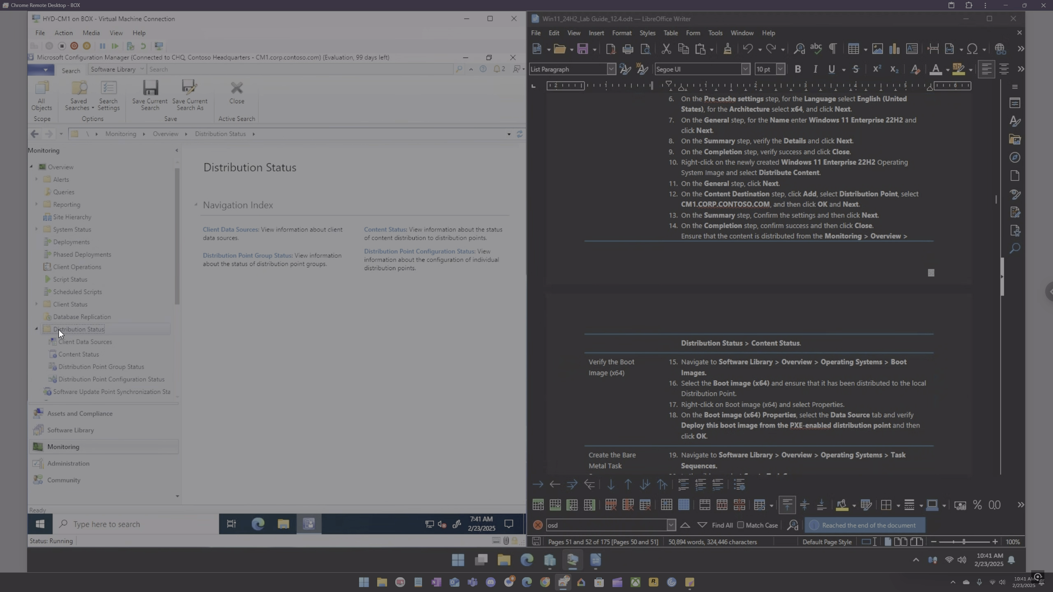
{"action": "left_click", "coordinate": [70, 352]}
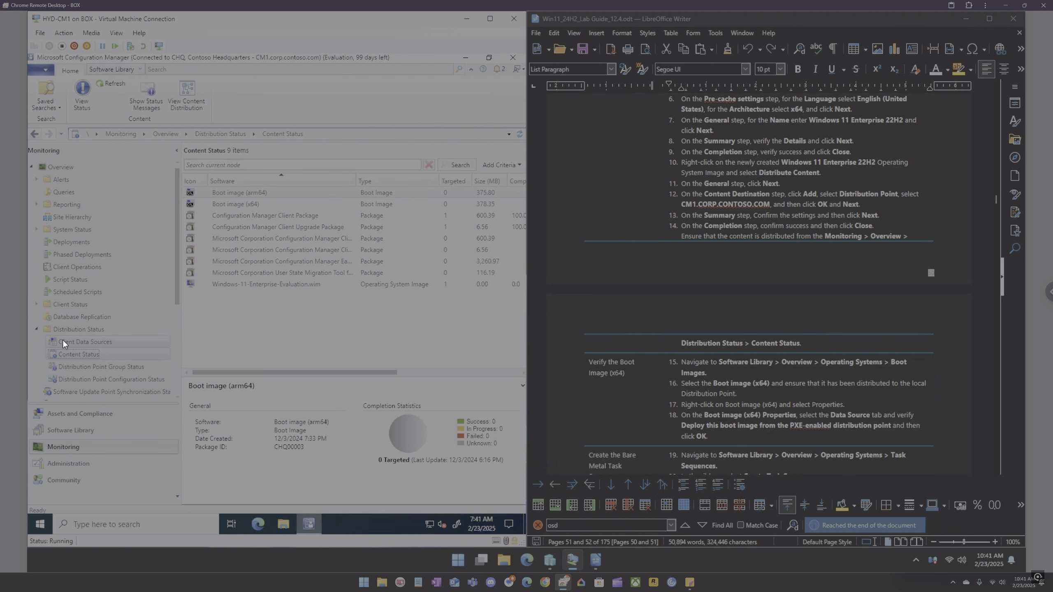
Step: Select the Windows-11-Enterprise-Evaluation.wim entry and refresh to check its distribution completion status
{"action": "left_click", "coordinate": [244, 288]}
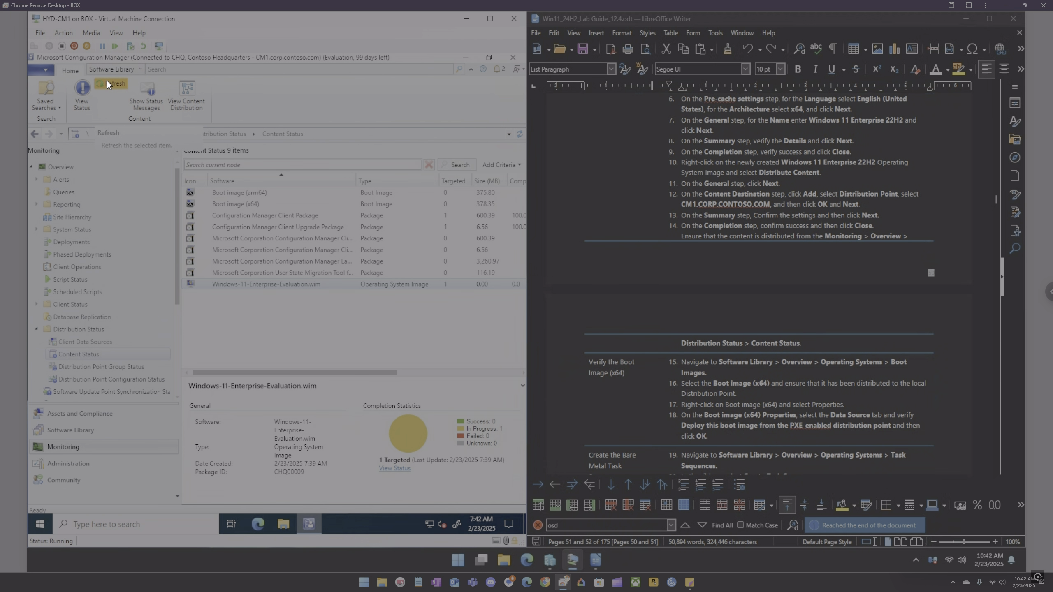
{"action": "left_click", "coordinate": [107, 81]}
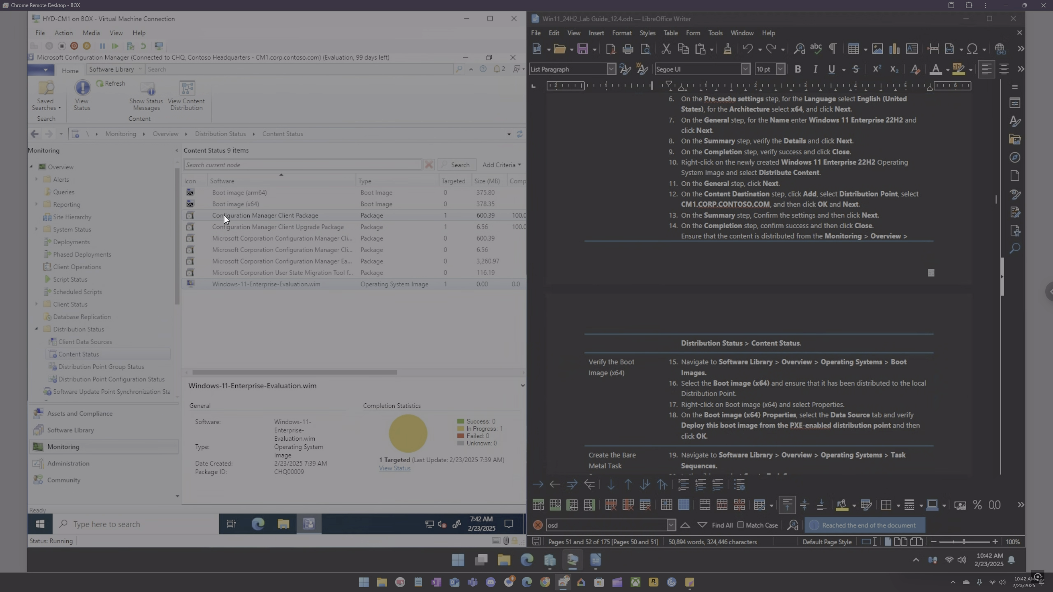
{"action": "left_click", "coordinate": [227, 204]}
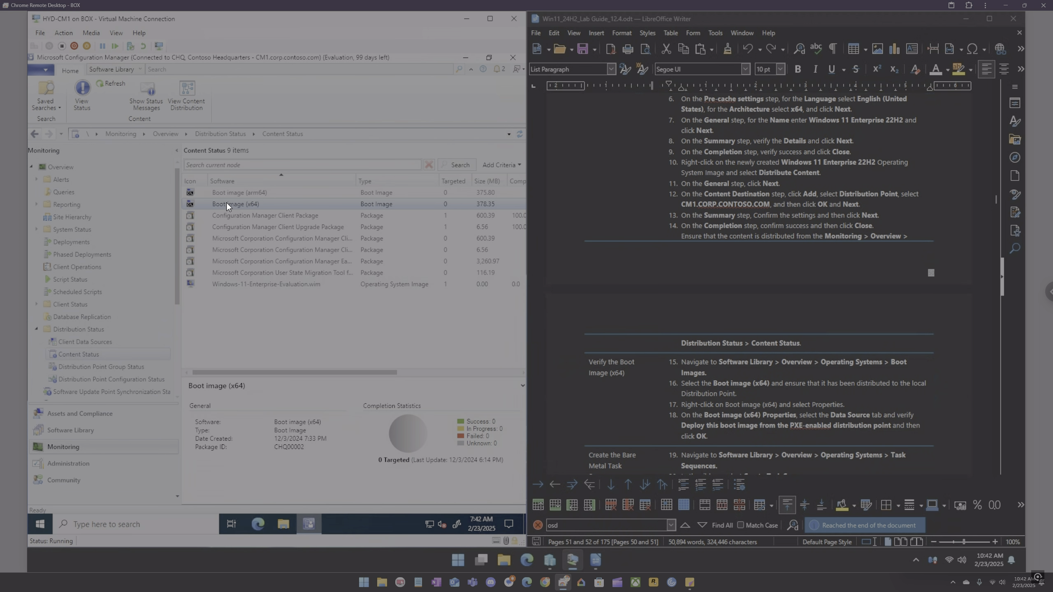
{"action": "left_click", "coordinate": [245, 286]}
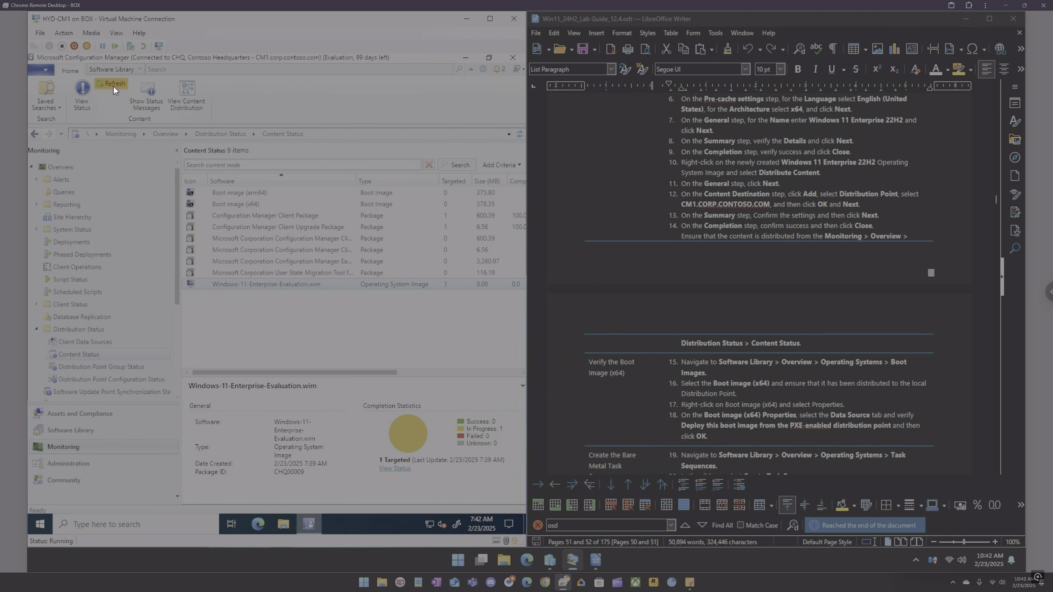
{"action": "left_click", "coordinate": [114, 85]}
{"action": "left_click", "coordinate": [115, 86]}
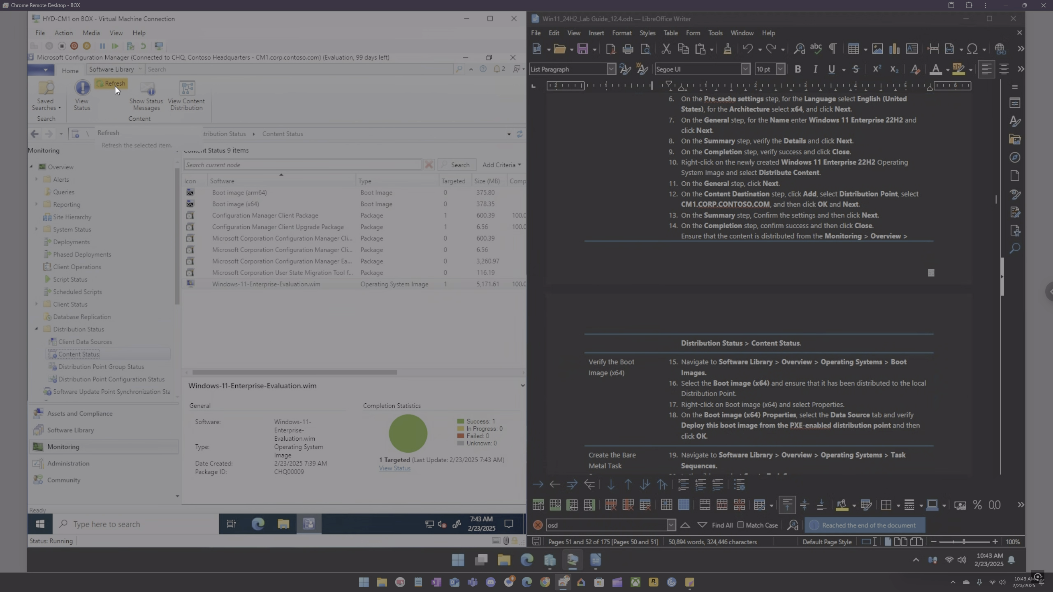
Step: Open Boot image (x64) properties in Boot Images and verify PXE deployment on the Data Source tab
{"action": "left_click", "coordinate": [67, 429]}
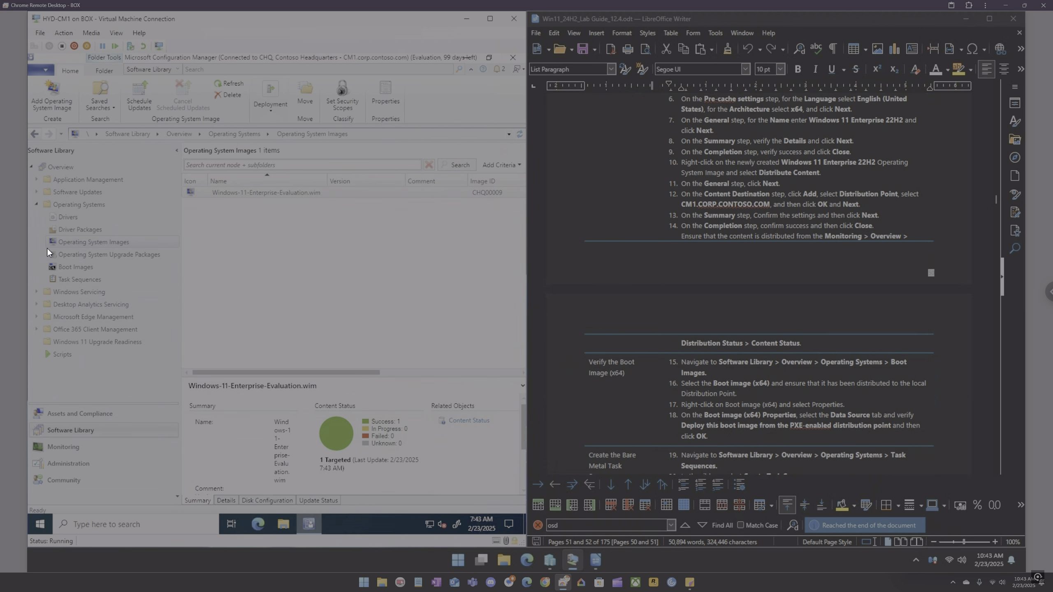
{"action": "left_click", "coordinate": [76, 268]}
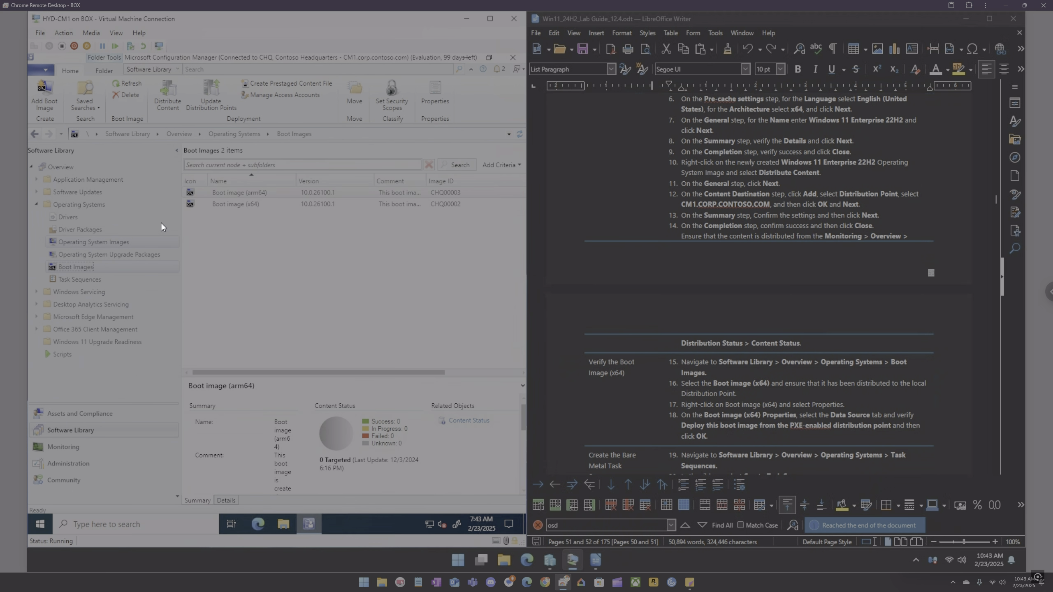
{"action": "right_click", "coordinate": [226, 204]}
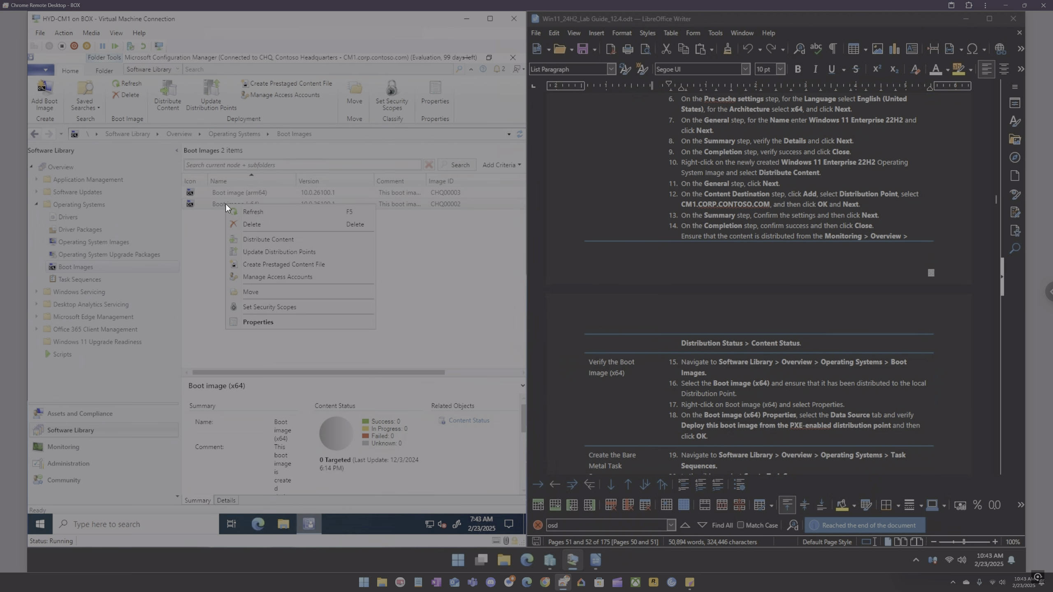
{"action": "left_click", "coordinate": [265, 322]}
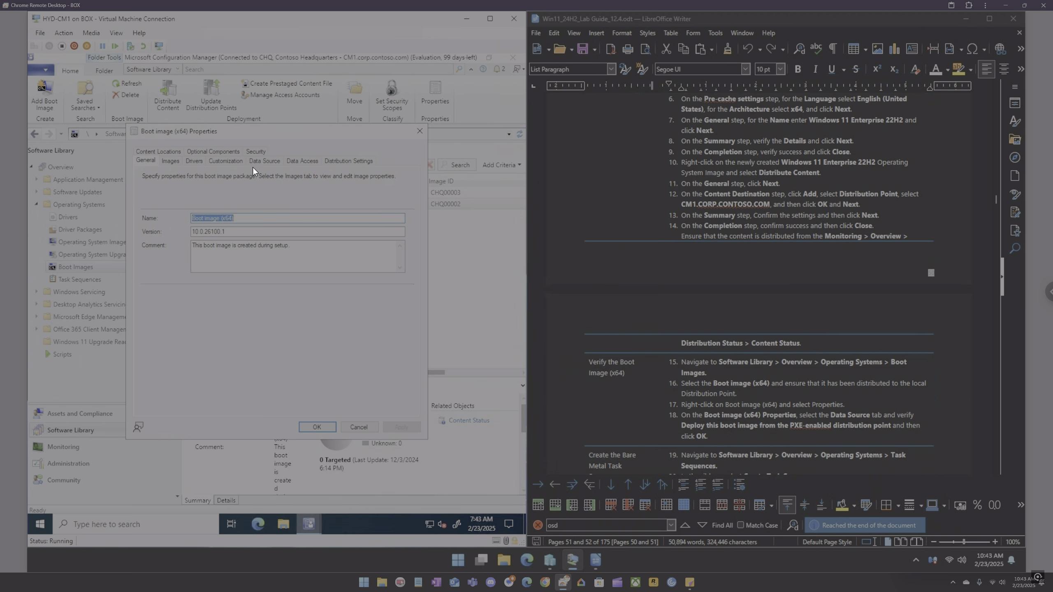
{"action": "left_click", "coordinate": [264, 161]}
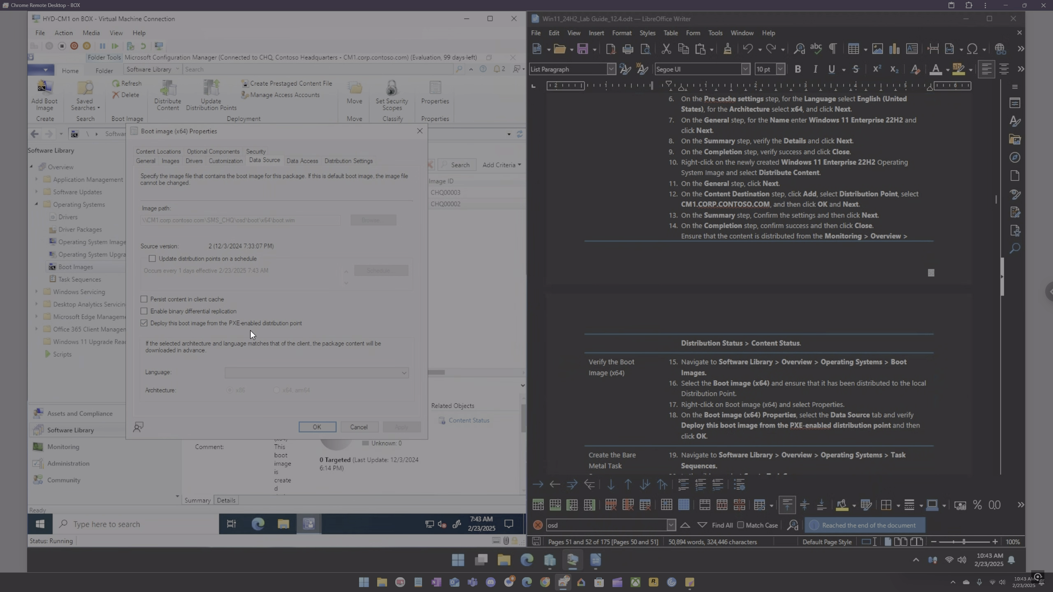
{"action": "left_click", "coordinate": [314, 427]}
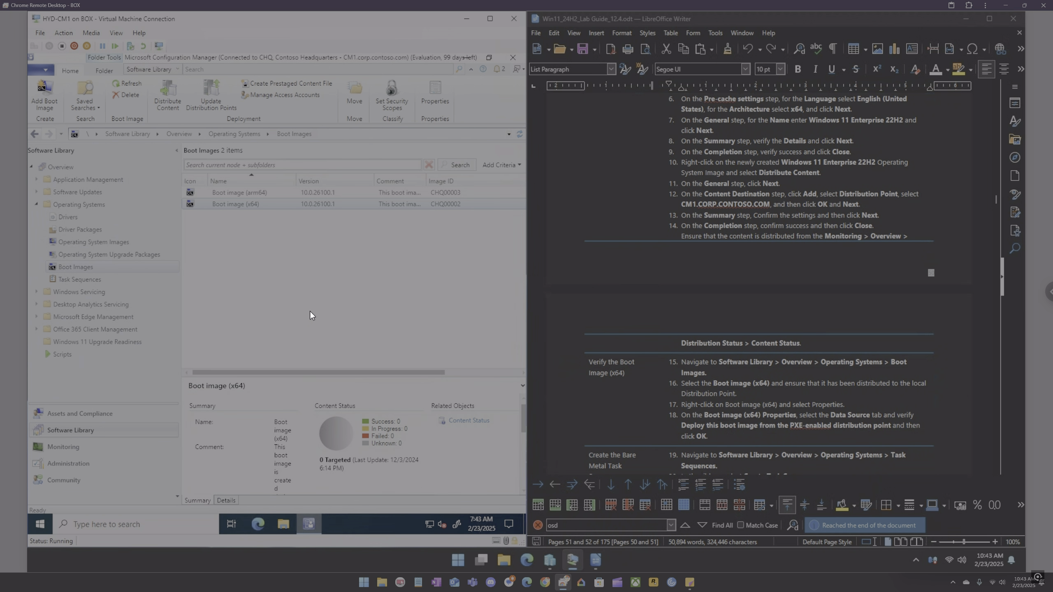
Step: Start distributing content for Boot image (x64) and pass the General page
{"action": "scroll", "coordinate": [687, 372], "scroll_direction": "down", "scroll_amount": 3}
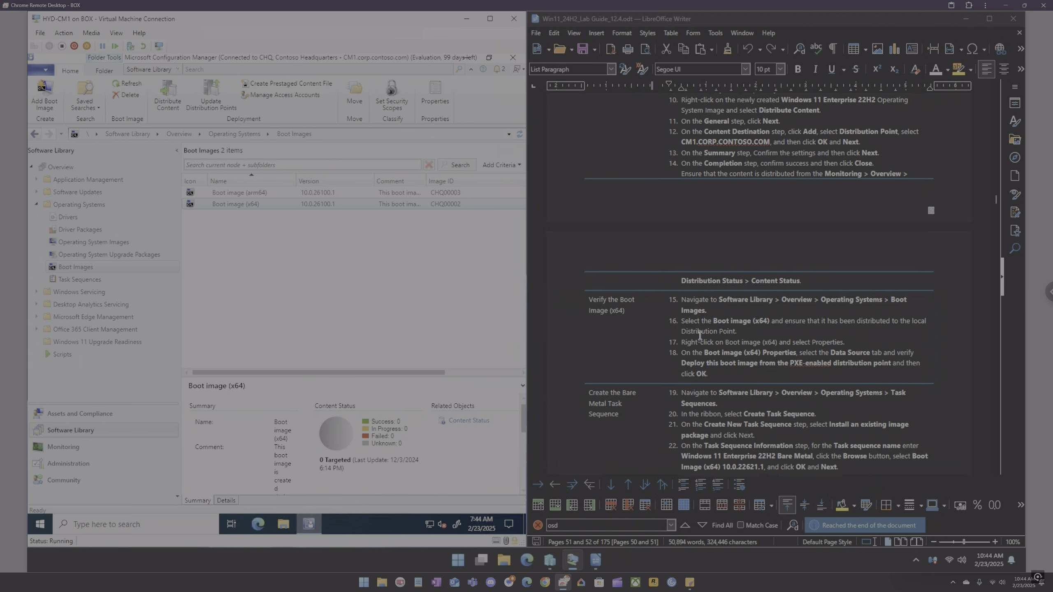
{"action": "left_click", "coordinate": [240, 208]}
{"action": "right_click", "coordinate": [238, 204]}
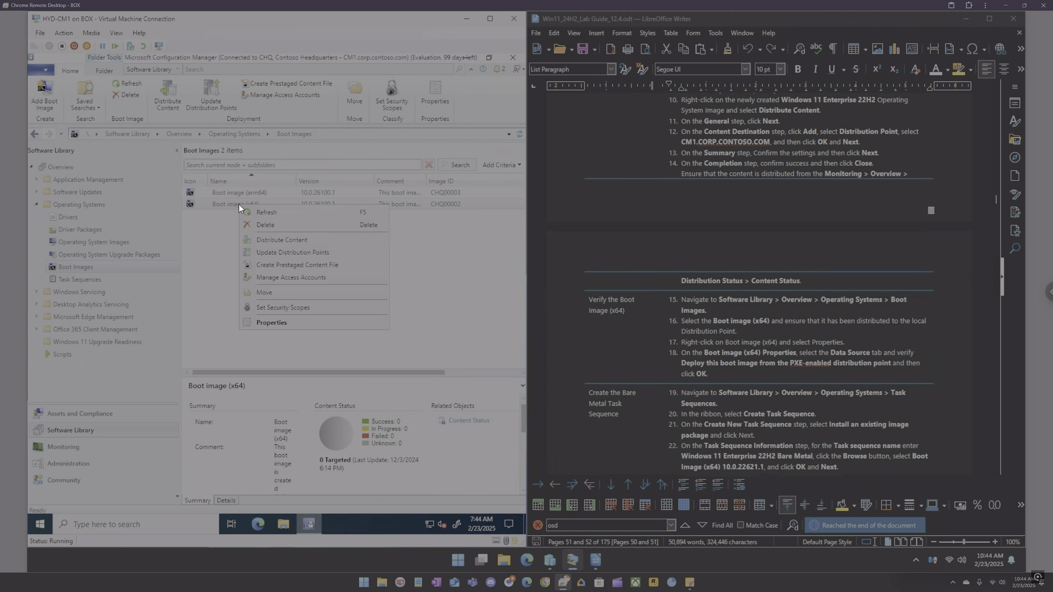
{"action": "left_click", "coordinate": [271, 240]}
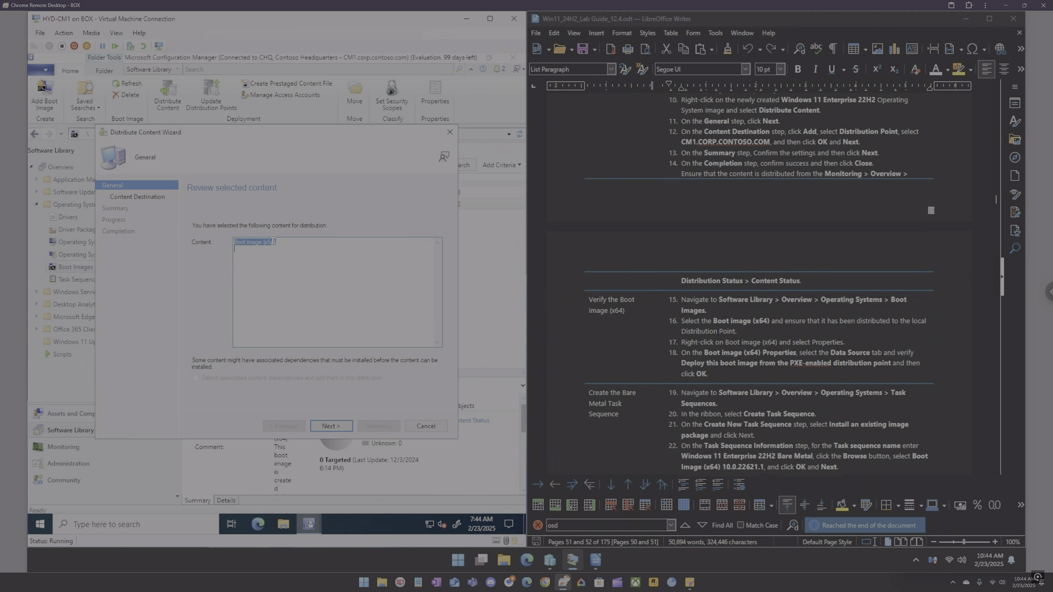
{"action": "left_click", "coordinate": [328, 427]}
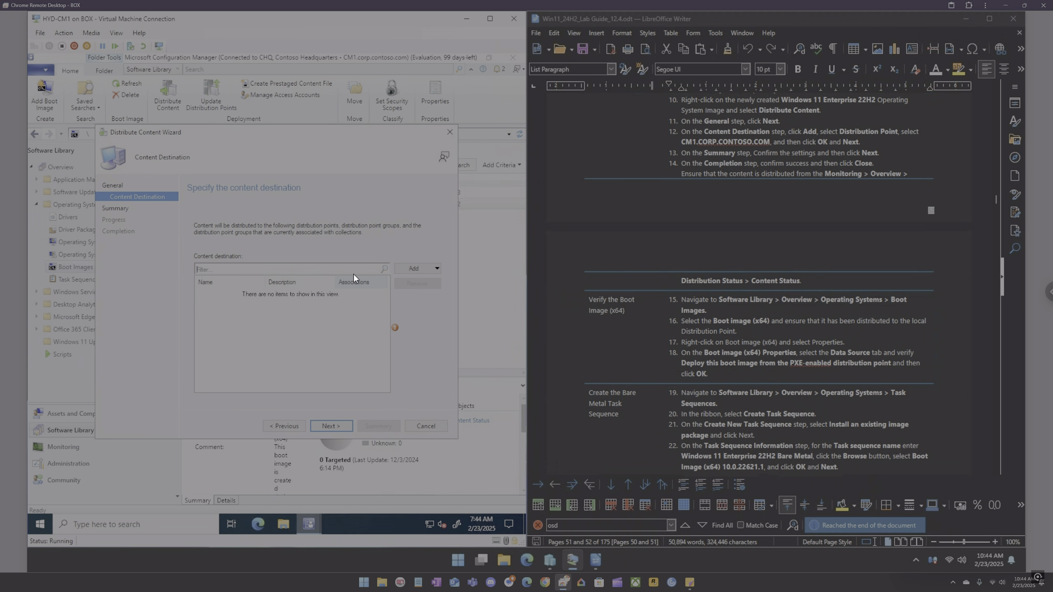
Step: Add the CM1.CORP.CONTOSO.COM distribution point as the destination and complete the Distribute Content wizard
{"action": "left_click", "coordinate": [427, 268]}
{"action": "left_click", "coordinate": [418, 291]}
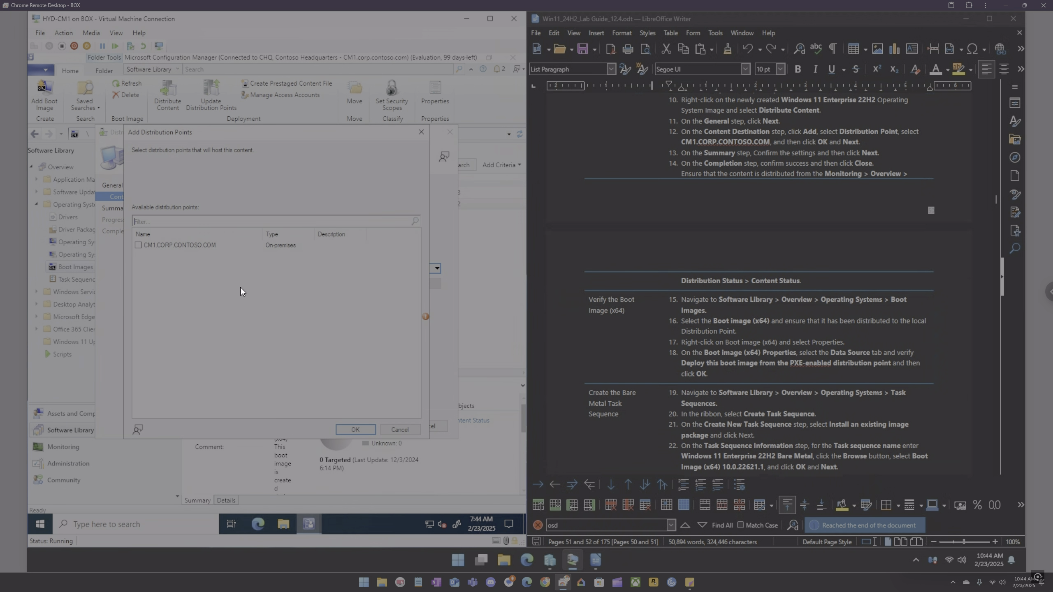
{"action": "left_click", "coordinate": [139, 245]}
{"action": "left_click", "coordinate": [353, 428]}
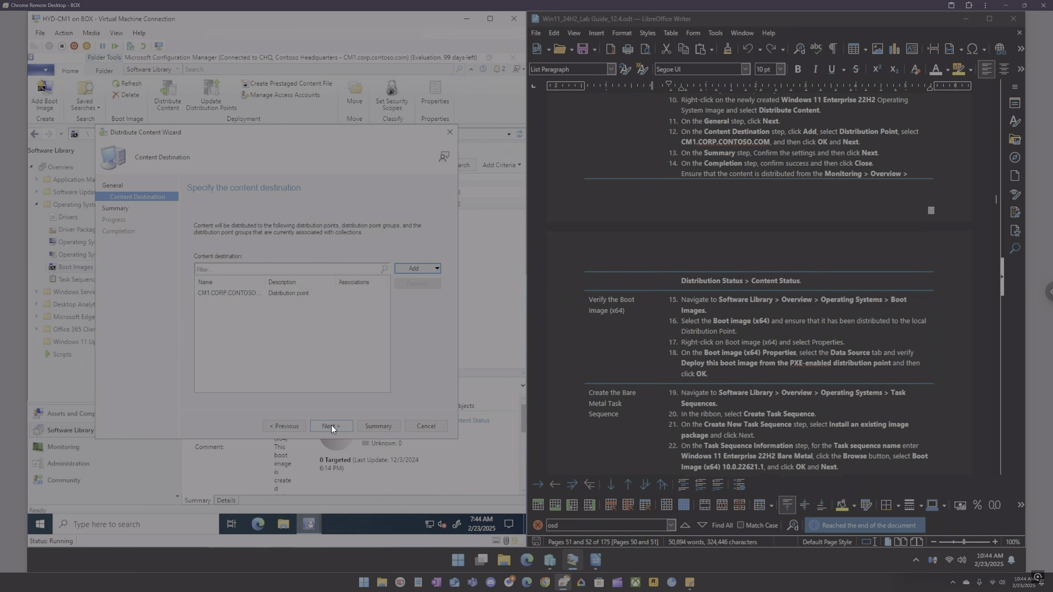
{"action": "left_click", "coordinate": [331, 425]}
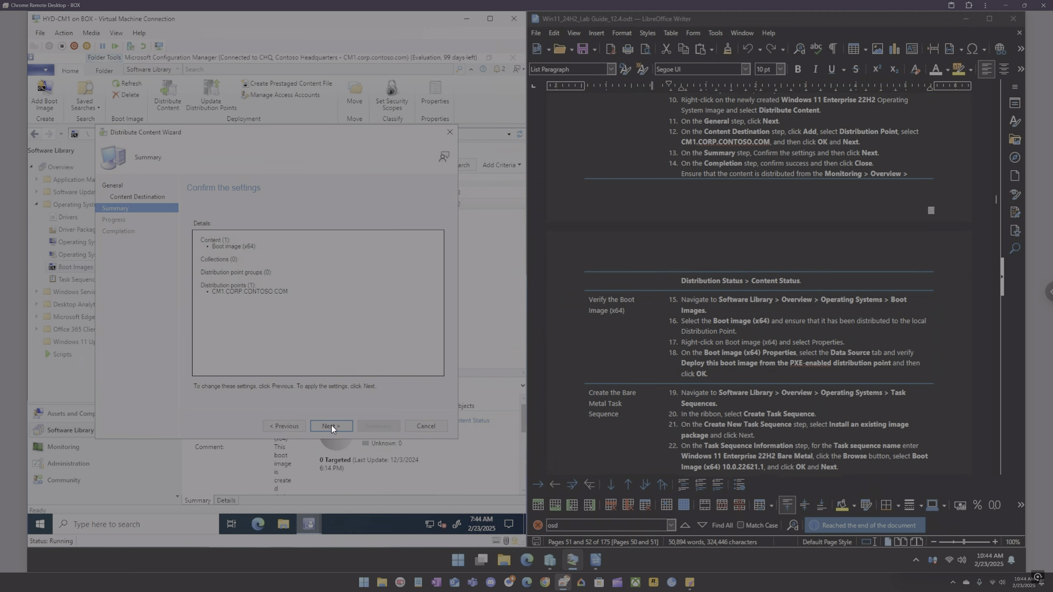
{"action": "left_click", "coordinate": [331, 425]}
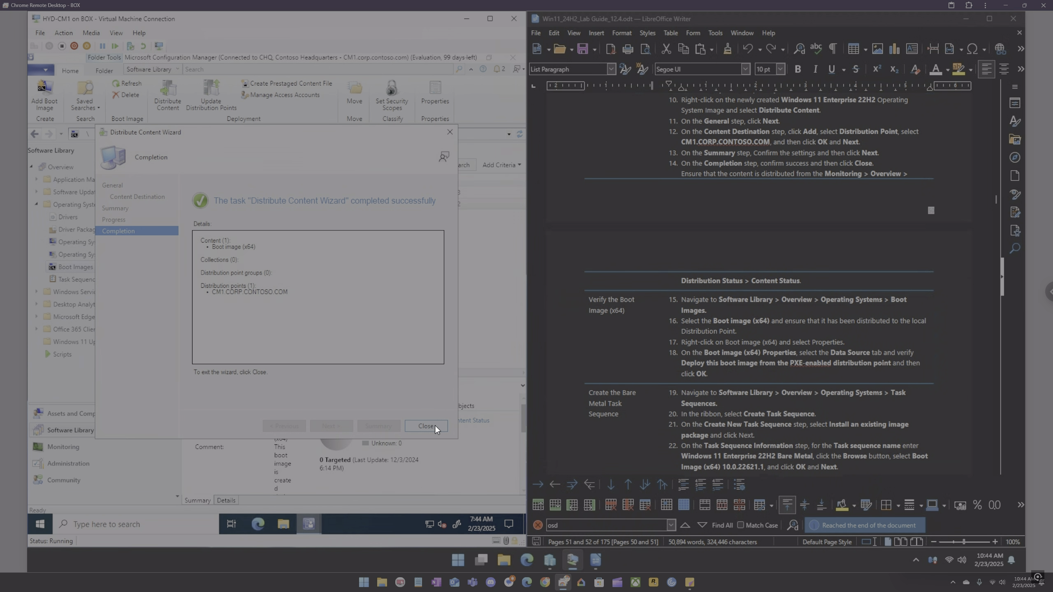
{"action": "left_click", "coordinate": [435, 426]}
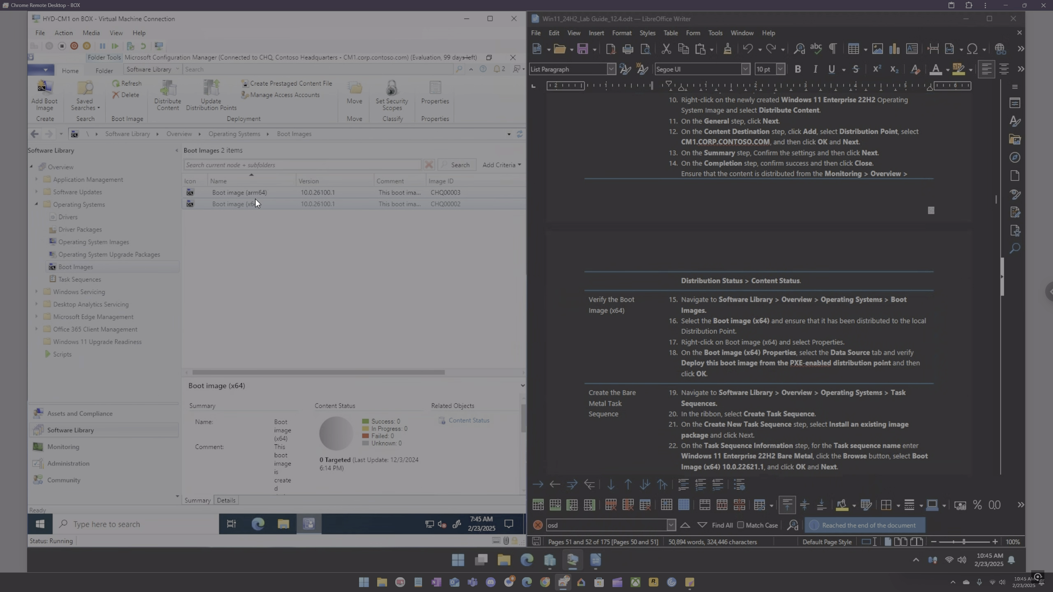
Step: Refresh and check the Boot image (x64) distribution status in Content Status and Boot Images
{"action": "left_click", "coordinate": [123, 84]}
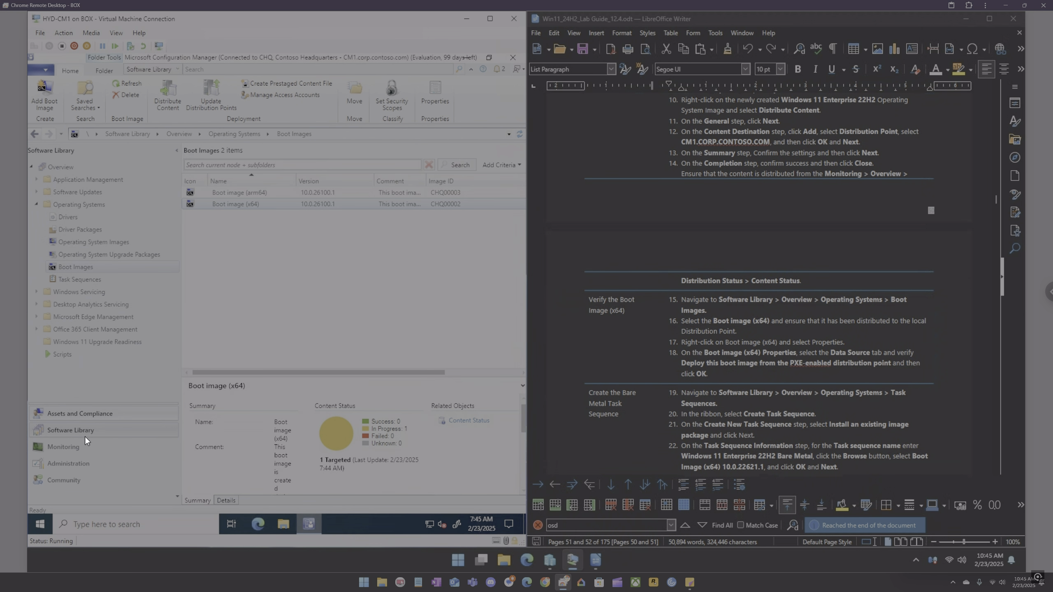
{"action": "left_click", "coordinate": [71, 445]}
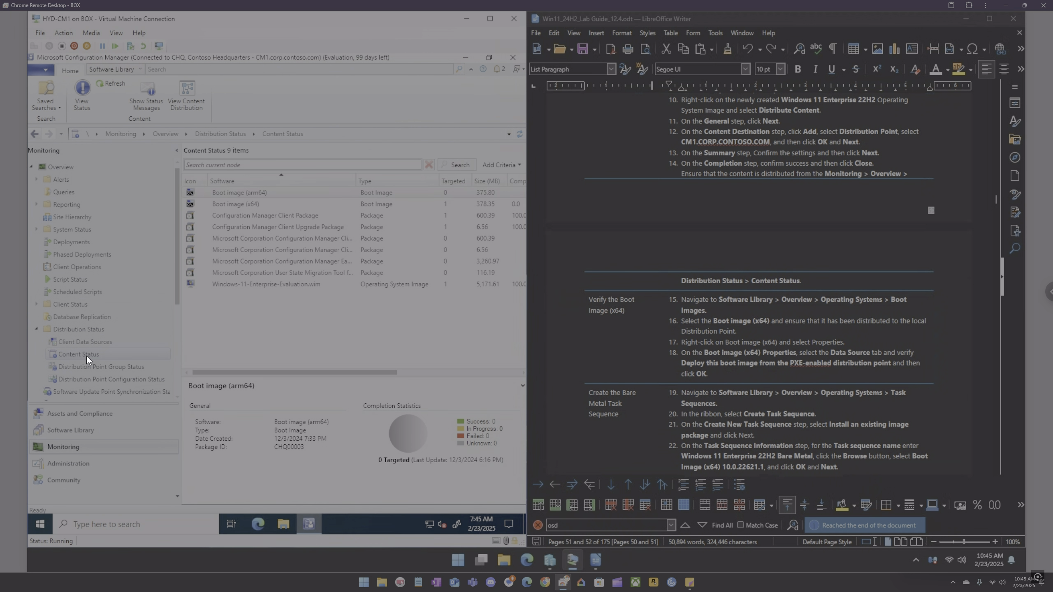
{"action": "left_click", "coordinate": [234, 203]}
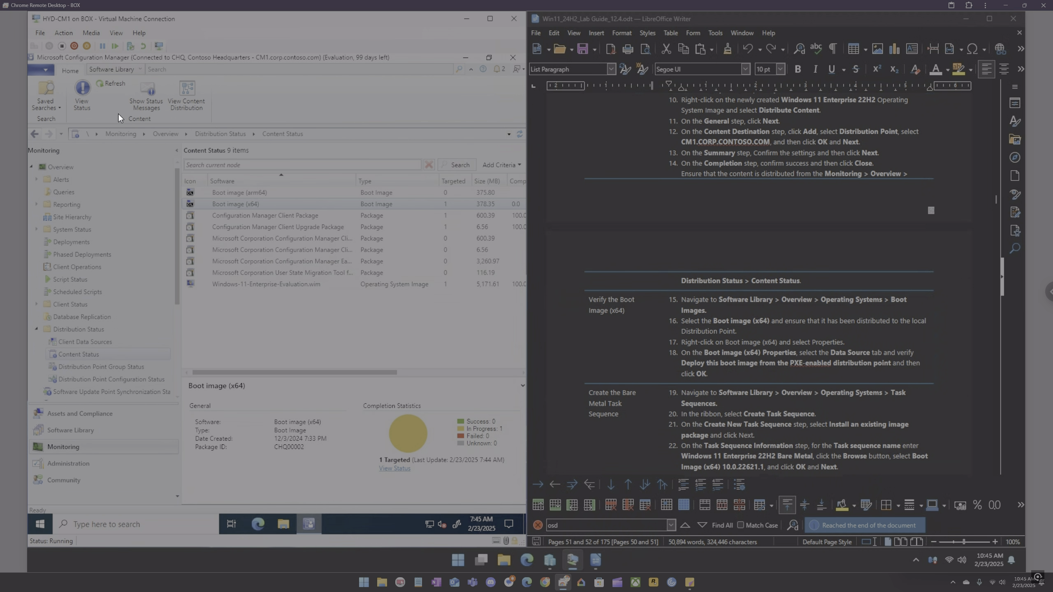
{"action": "left_click", "coordinate": [110, 83]}
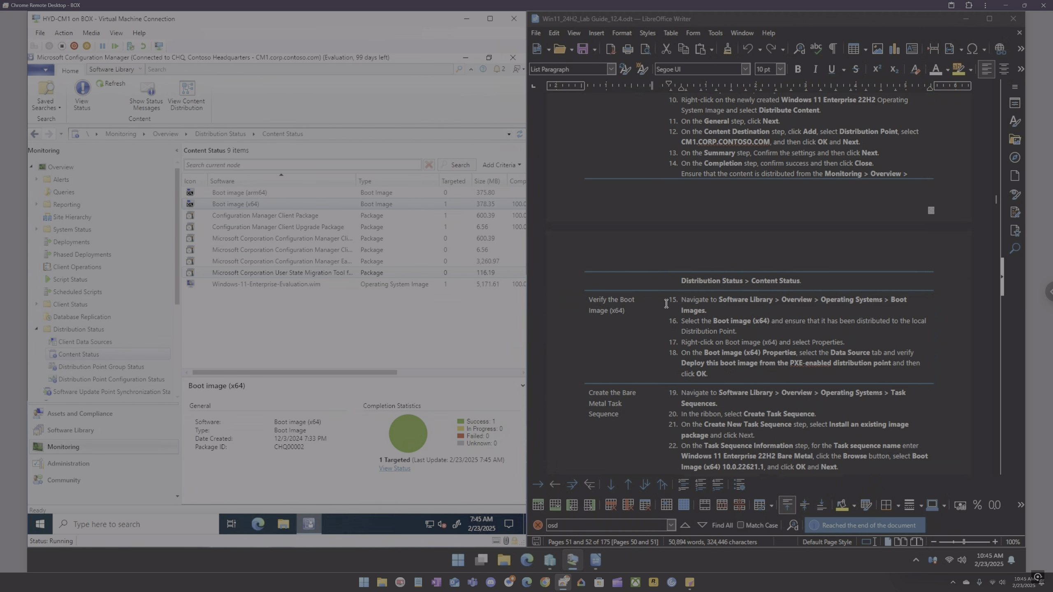
{"action": "scroll", "coordinate": [665, 309], "scroll_direction": "down", "scroll_amount": 2}
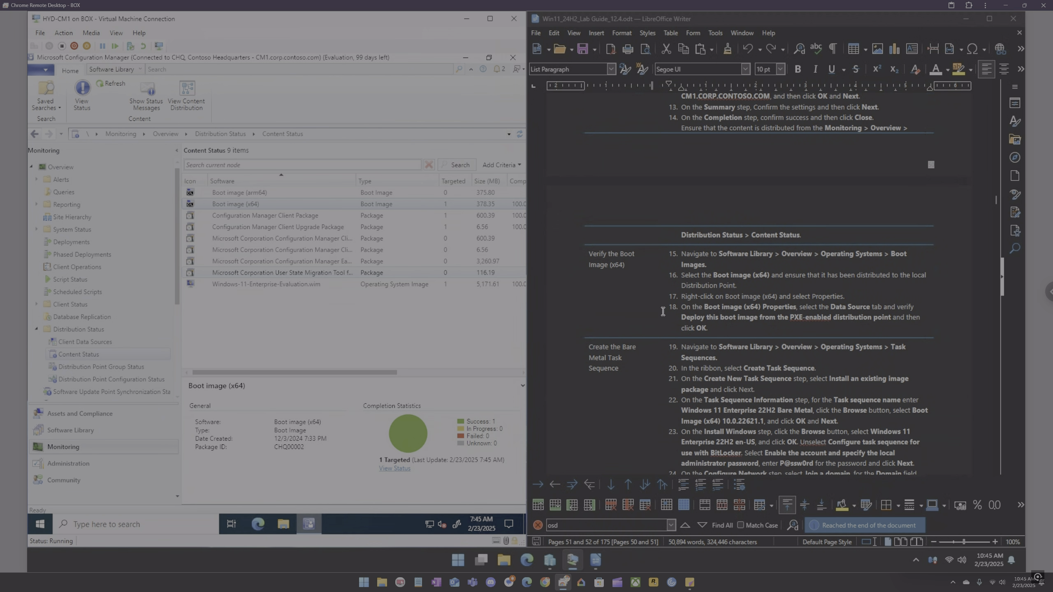
{"action": "scroll", "coordinate": [656, 304], "scroll_direction": "down", "scroll_amount": 3}
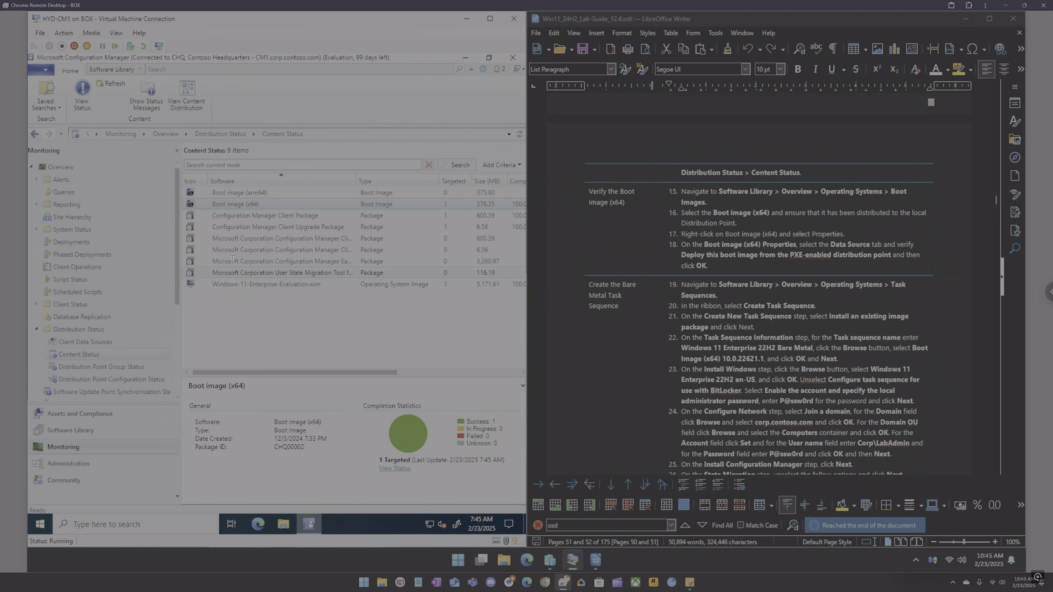
{"action": "left_click", "coordinate": [87, 432]}
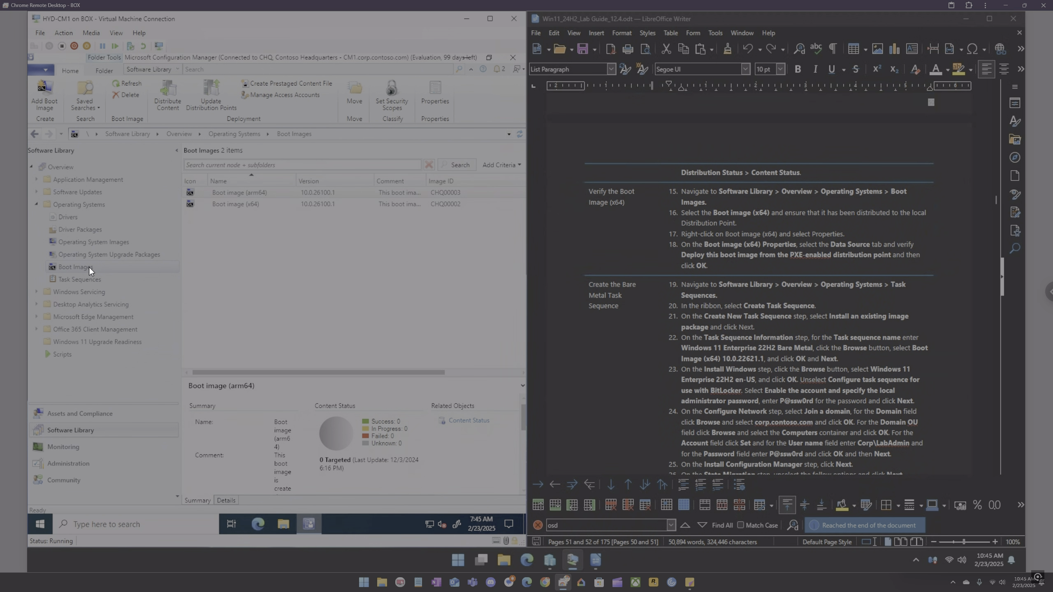
{"action": "left_click", "coordinate": [243, 204]}
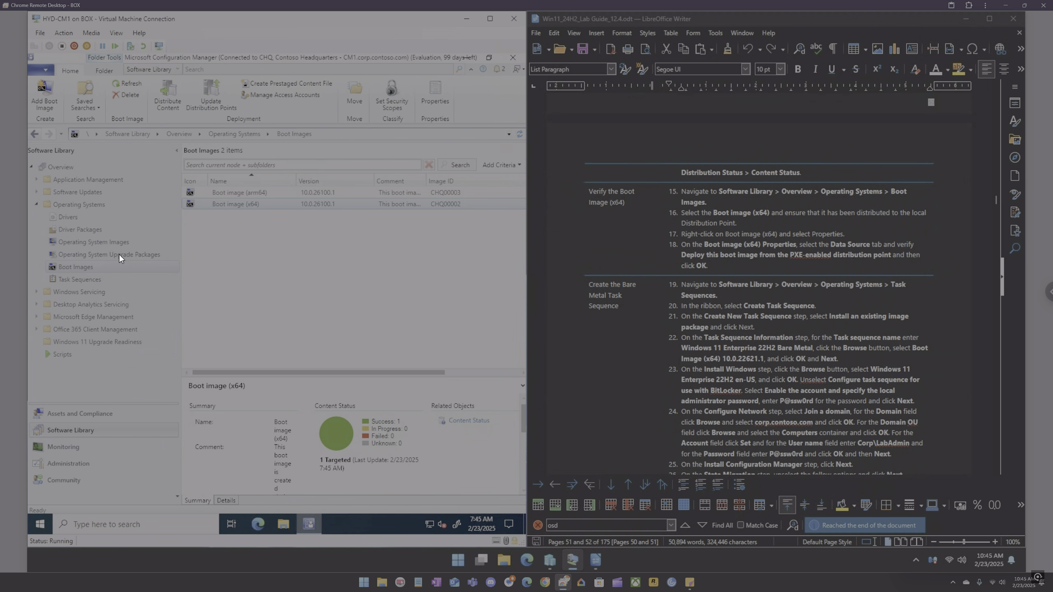
Step: Check the content status of the Windows-11-Enterprise-Evaluation.wim image in Operating System Images
{"action": "left_click", "coordinate": [114, 242]}
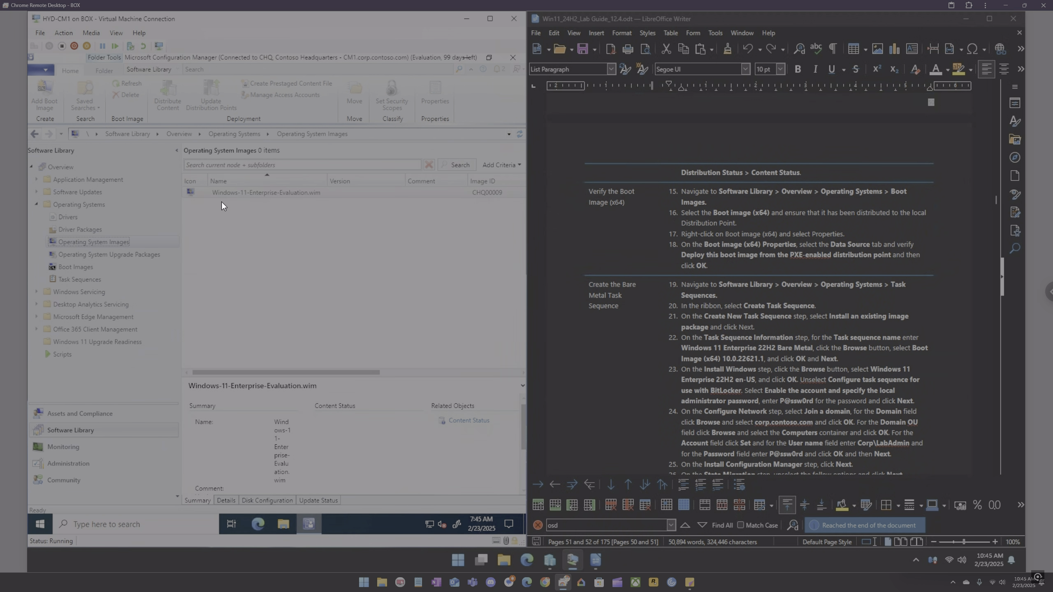
{"action": "left_click", "coordinate": [234, 194]}
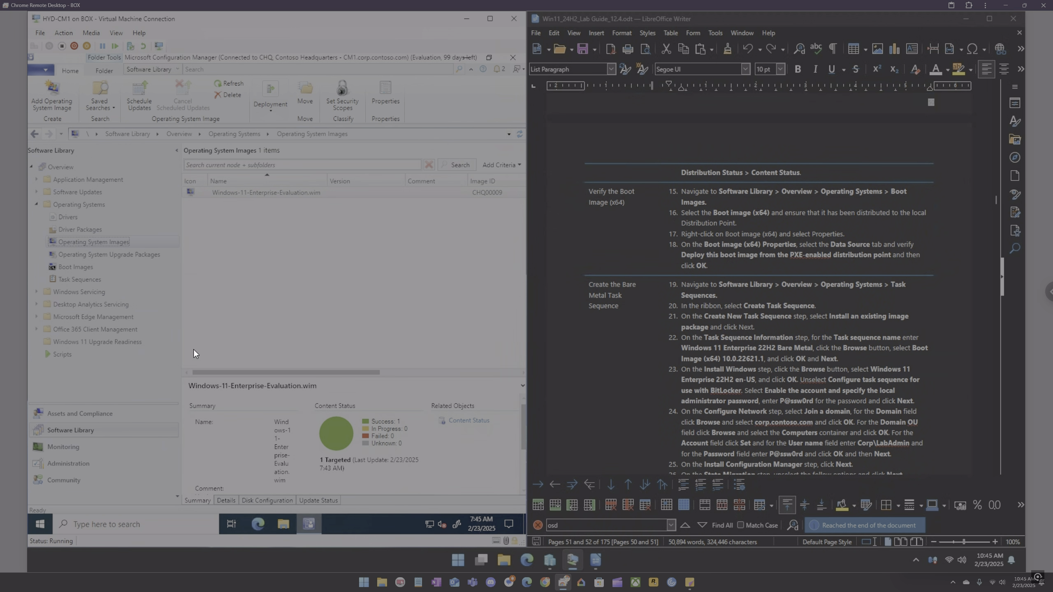
{"action": "left_click", "coordinate": [78, 266]}
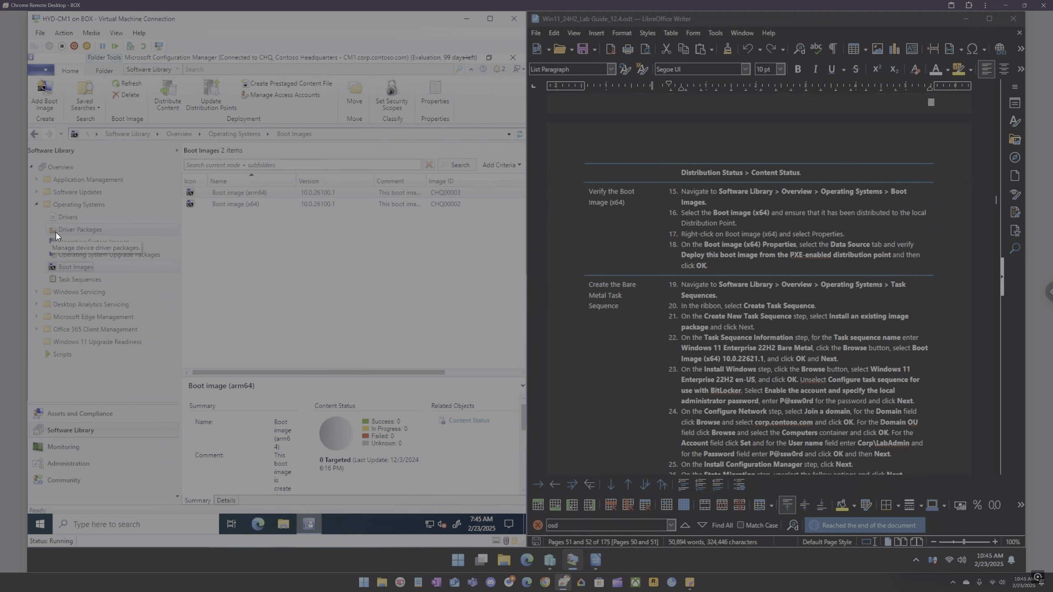
Step: Start a new task sequence in Task Sequences and choose to install an existing image package
{"action": "left_click", "coordinate": [74, 281]}
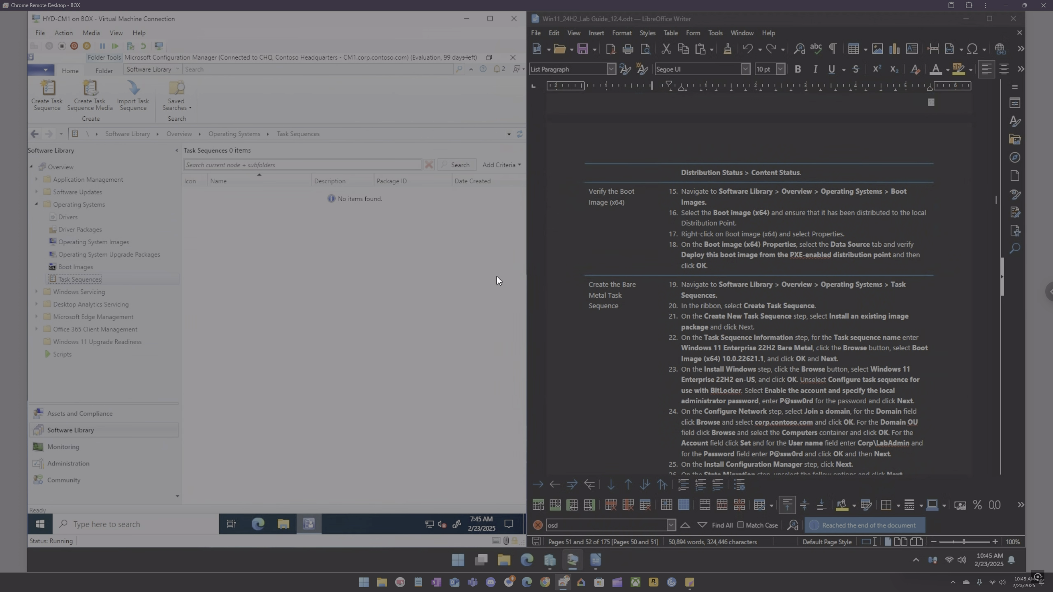
{"action": "scroll", "coordinate": [687, 289], "scroll_direction": "down", "scroll_amount": 6}
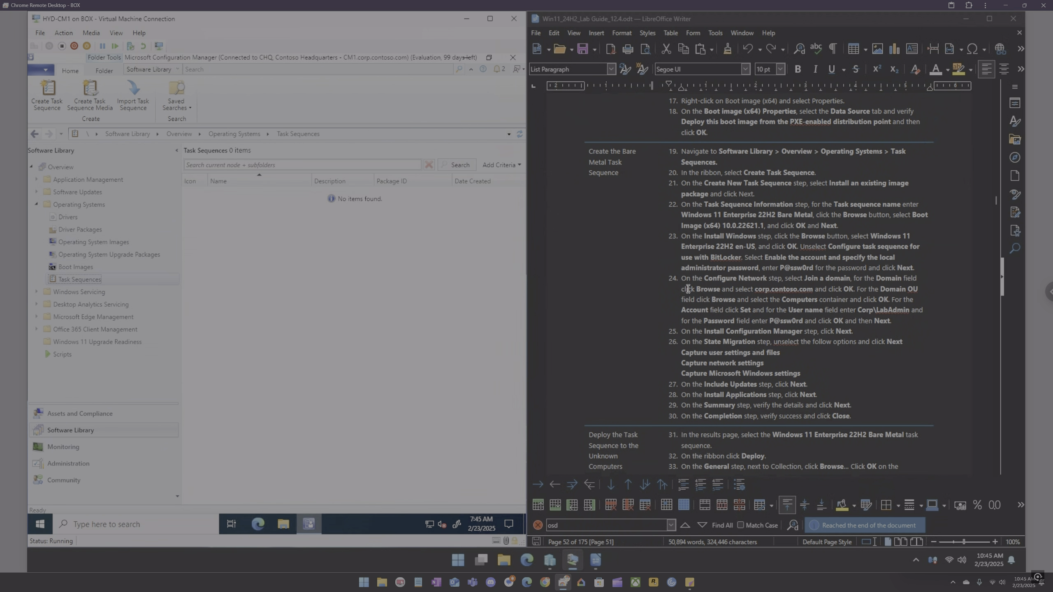
{"action": "scroll", "coordinate": [687, 288], "scroll_direction": "down", "scroll_amount": 2}
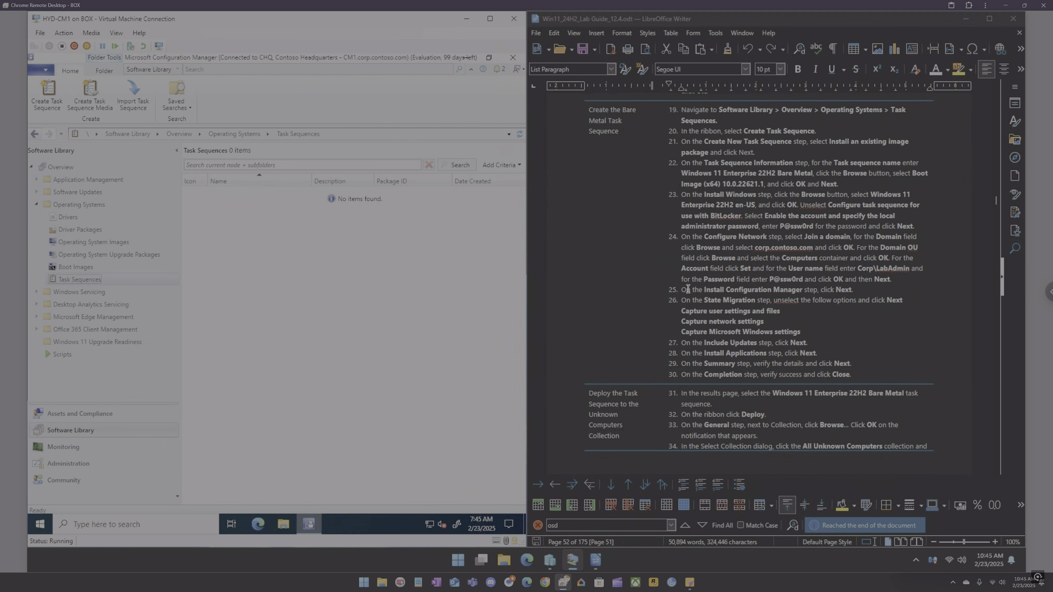
{"action": "scroll", "coordinate": [687, 289], "scroll_direction": "up", "scroll_amount": 1}
{"action": "right_click", "coordinate": [255, 240]}
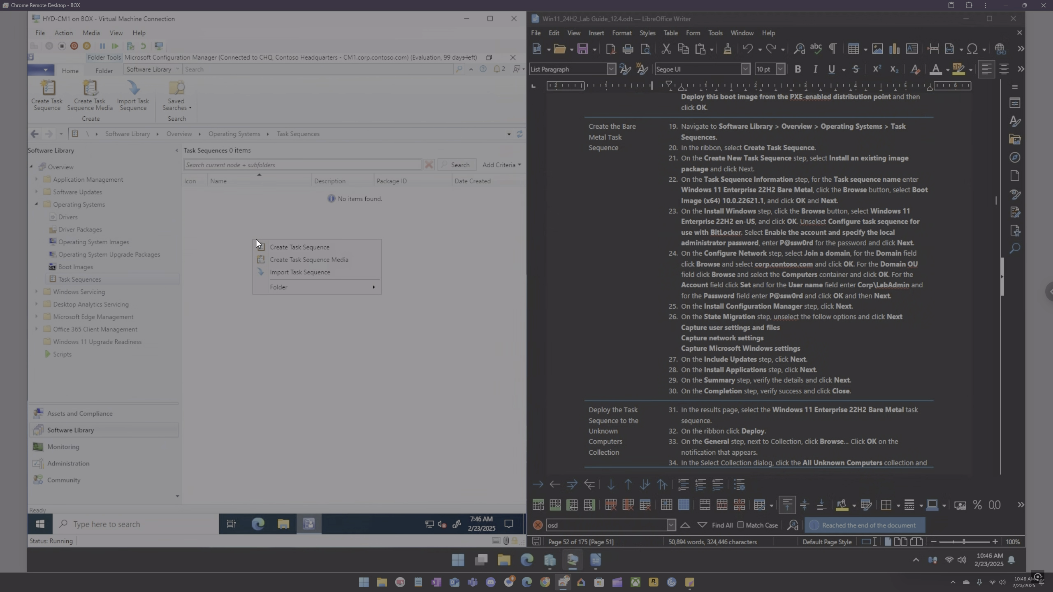
{"action": "left_click", "coordinate": [288, 247]}
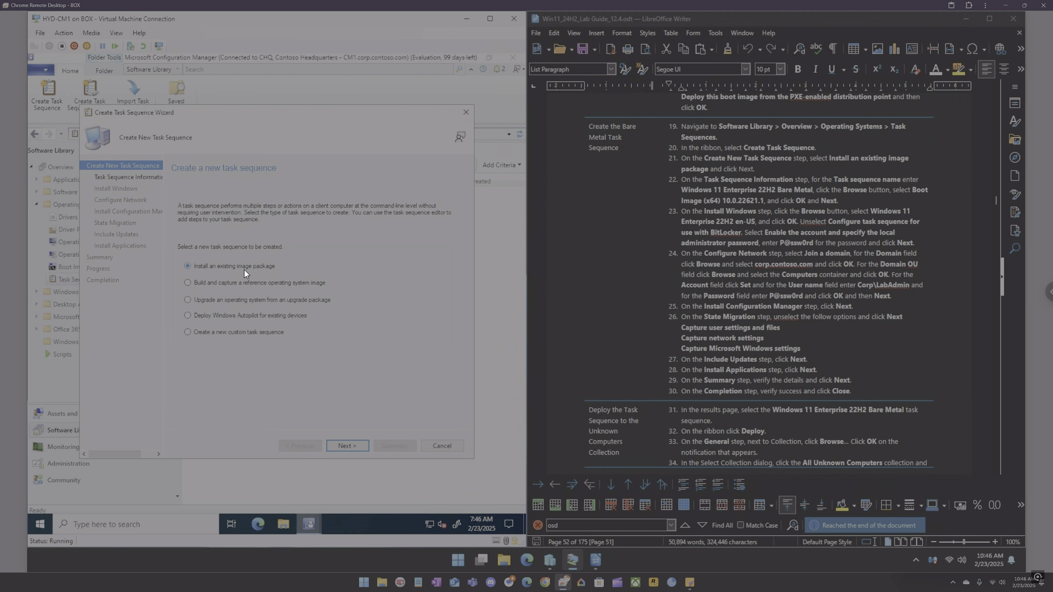
{"action": "left_click", "coordinate": [350, 445]}
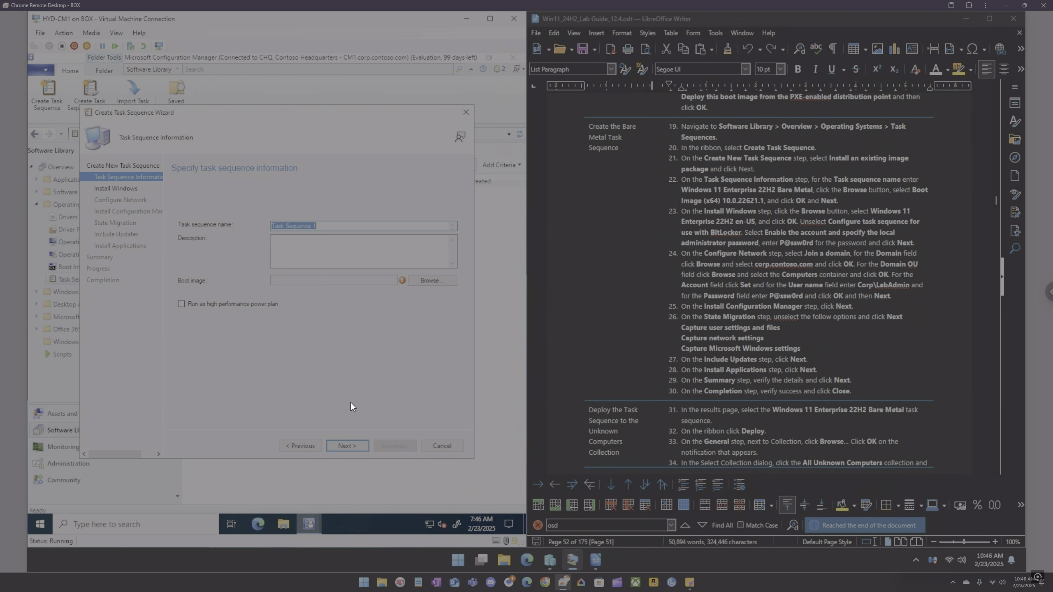
Step: Name the task sequence Windows 11 Bare Metal
{"action": "left_click", "coordinate": [324, 226]}
{"action": "key", "text": "BackSpace"}
{"action": "key", "text": "BackSpace"}
{"action": "key", "text": "BackSpace"}
{"action": "key", "text": "BackSpace"}
{"action": "key", "text": "BackSpace"}
{"action": "key", "text": "BackSpace"}
{"action": "key", "text": "BackSpace"}
{"action": "key", "text": "BackSpace"}
{"action": "key", "text": "BackSpace"}
{"action": "key", "text": "BackSpace"}
{"action": "key", "text": "BackSpace"}
{"action": "key", "text": "BackSpace"}
{"action": "key", "text": "BackSpace"}
{"action": "key", "text": "BackSpace"}
{"action": "type", "text": "Win"}
Step: Select Boot image (x64) 10.0.26100.1 as the task sequence boot image and continue to Install Windows
{"action": "left_click", "coordinate": [437, 283]}
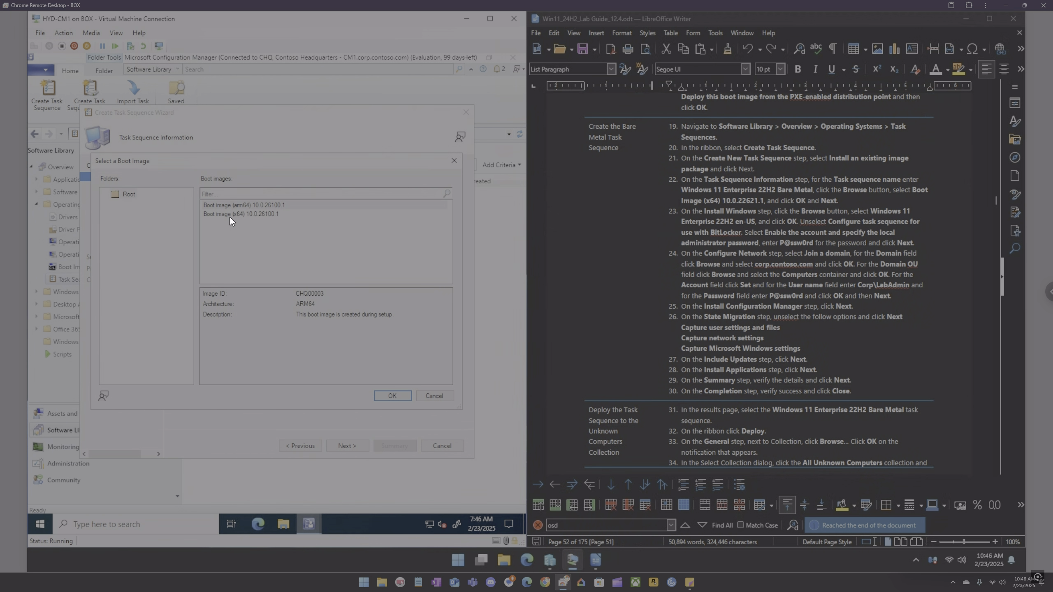
{"action": "left_click", "coordinate": [230, 214]}
{"action": "left_click", "coordinate": [398, 396]}
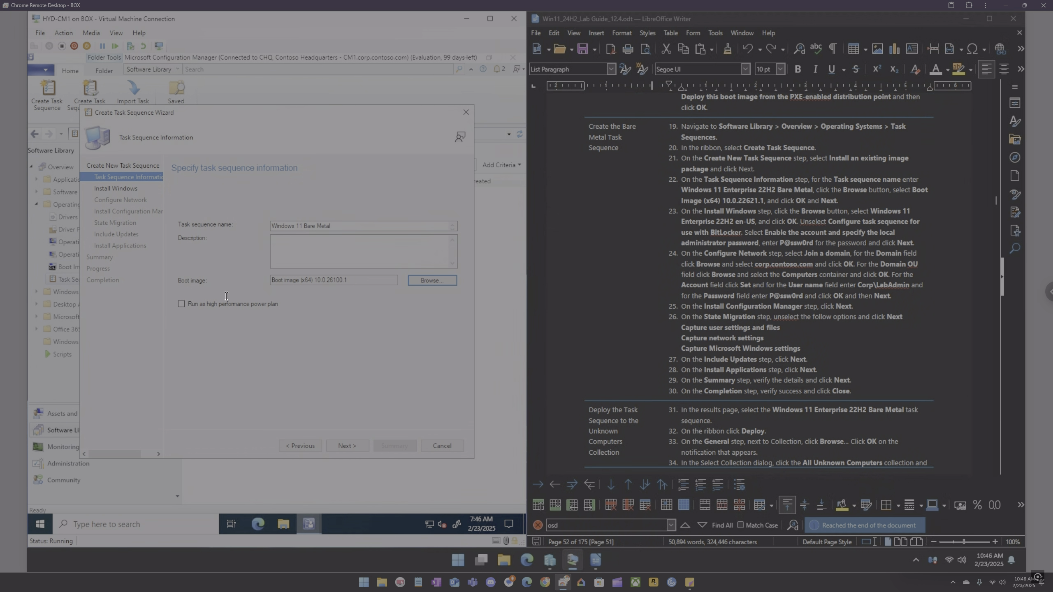
{"action": "left_click", "coordinate": [217, 305]}
{"action": "left_click", "coordinate": [345, 444]}
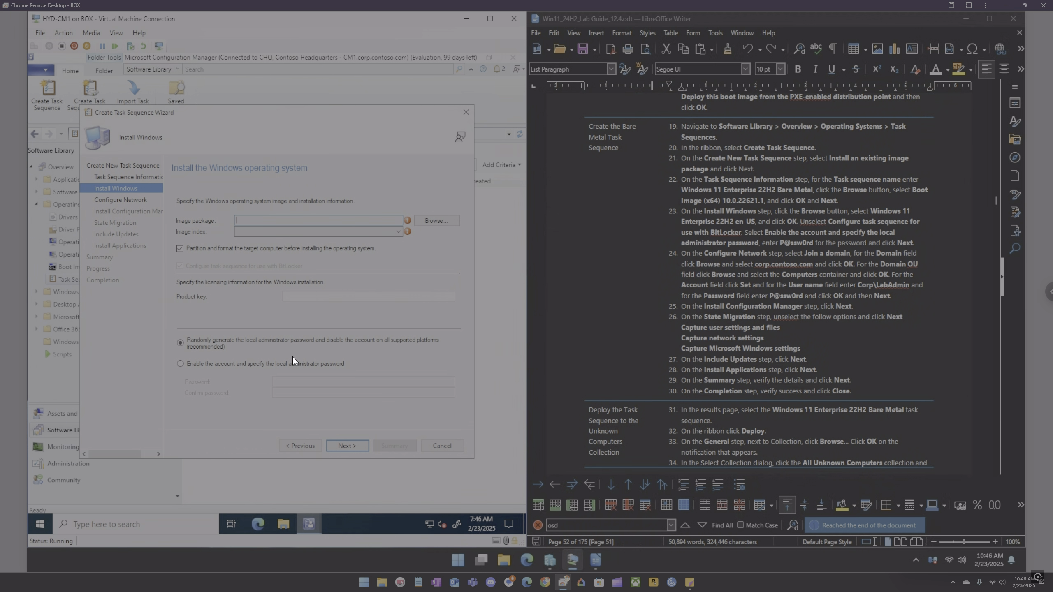
Step: Select the Windows-11-Enterprise-Evaluation.wim en-US image package and turn off BitLocker configuration for the task sequence
{"action": "left_click", "coordinate": [449, 223]}
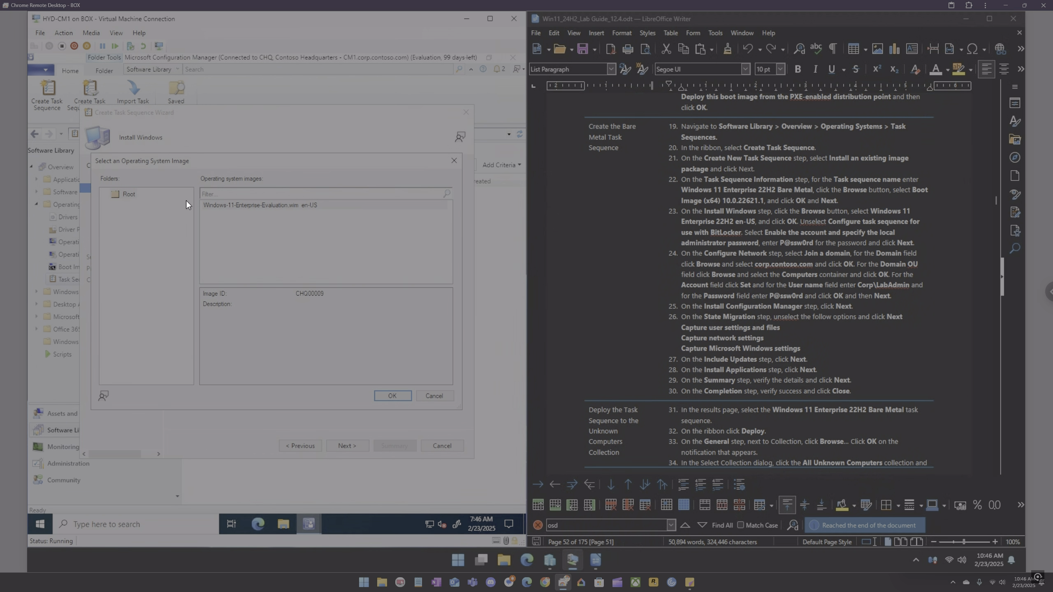
{"action": "left_click", "coordinate": [245, 205]}
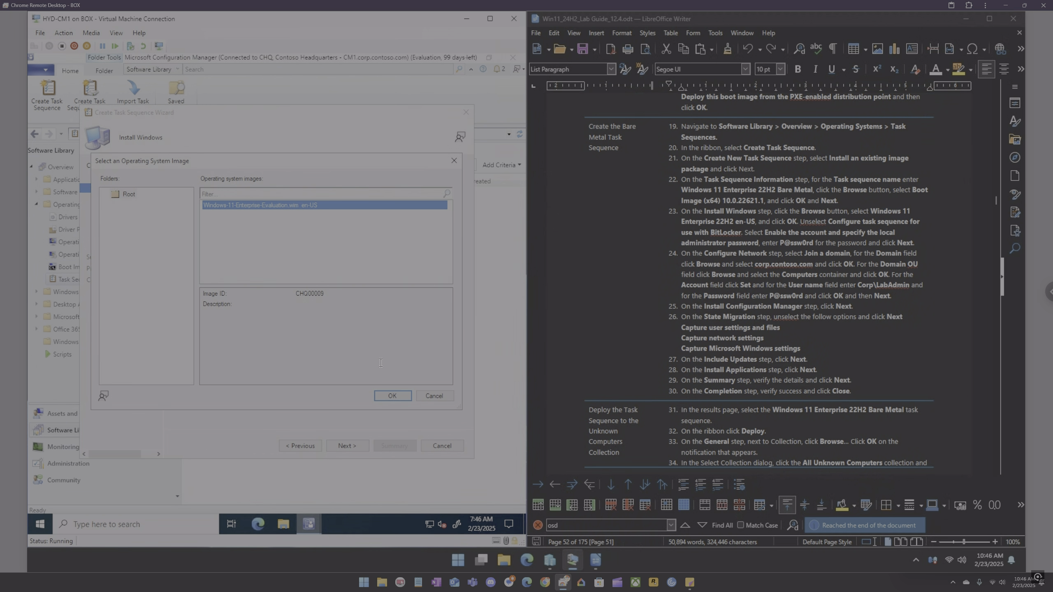
{"action": "left_click", "coordinate": [392, 396]}
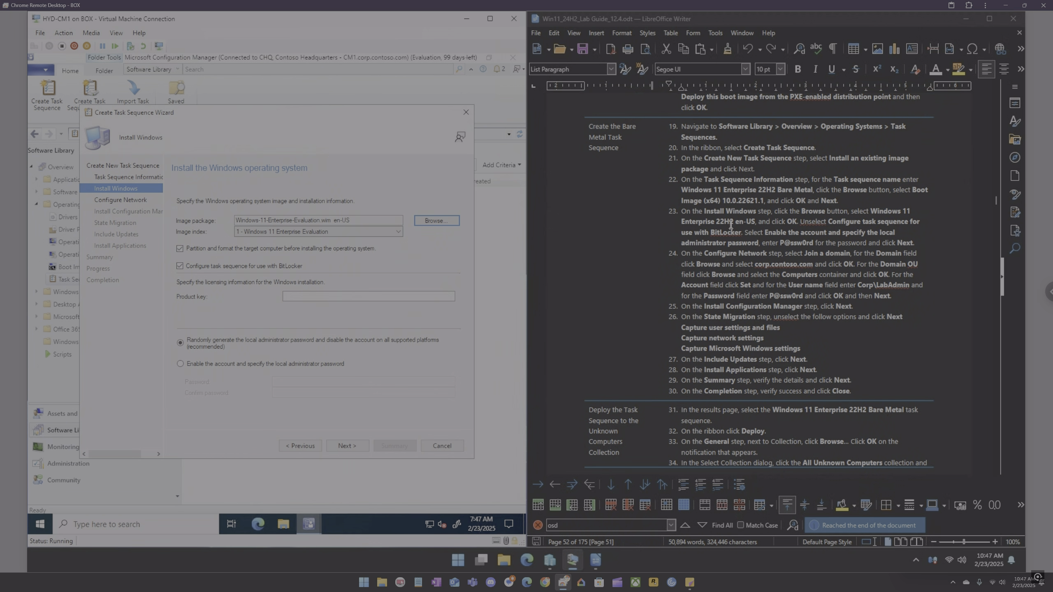
{"action": "left_click", "coordinate": [211, 266]}
Step: Enable the local administrator account, enter and confirm its password, and continue to Configure Network
{"action": "left_click", "coordinate": [239, 363]}
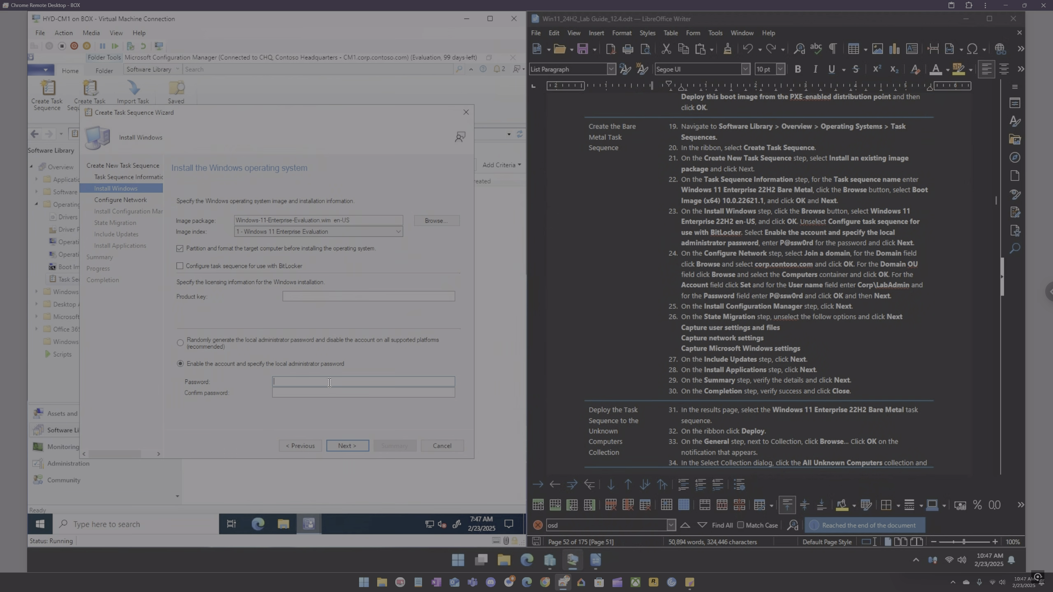
{"action": "type", "text": "P@sP@ssw0rd"}
{"action": "left_click", "coordinate": [354, 447]}
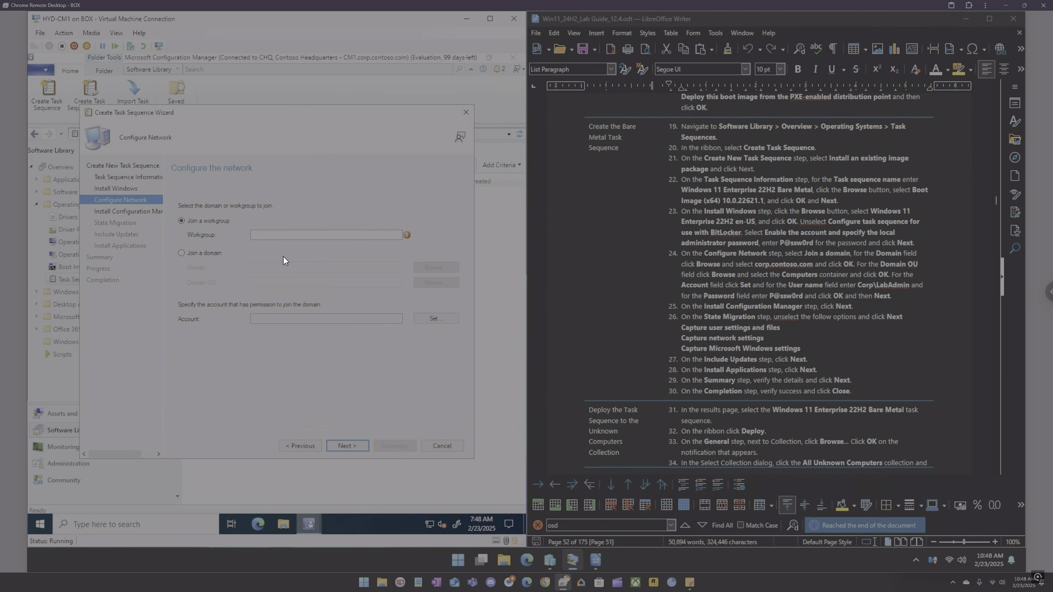
Step: Join the domain corp.contoso.com and set the domain OU to the Computers container
{"action": "left_click", "coordinate": [212, 252]}
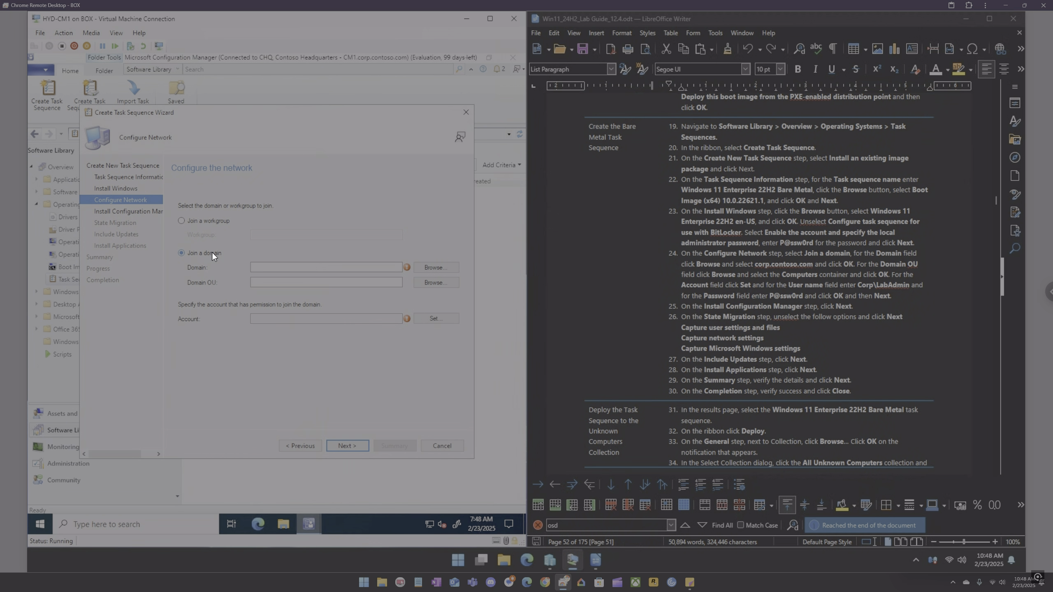
{"action": "left_click", "coordinate": [424, 267]}
{"action": "left_click", "coordinate": [236, 253]}
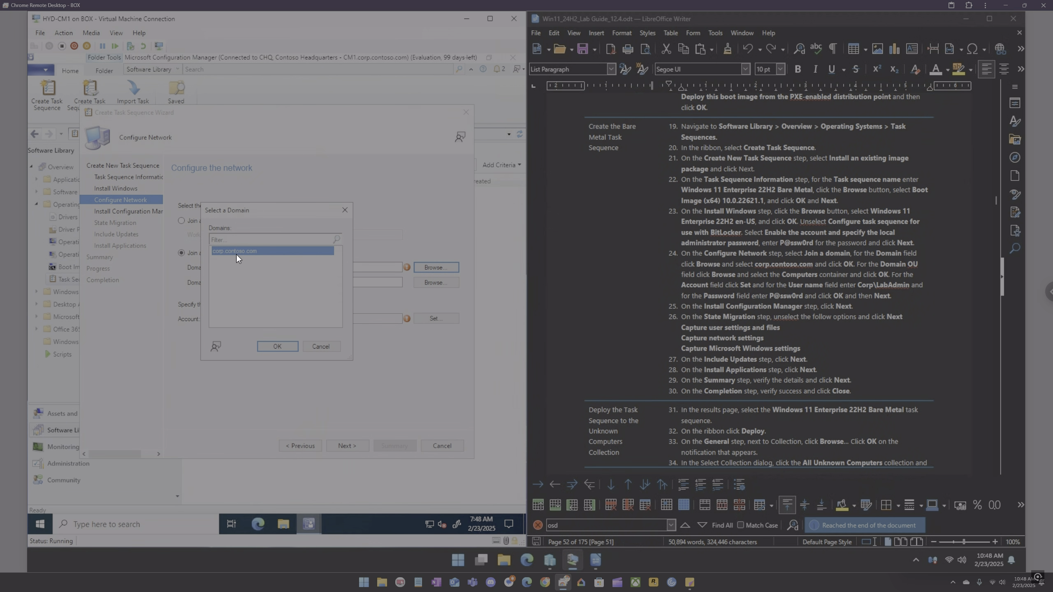
{"action": "left_click", "coordinate": [276, 346]}
{"action": "left_click", "coordinate": [429, 282]}
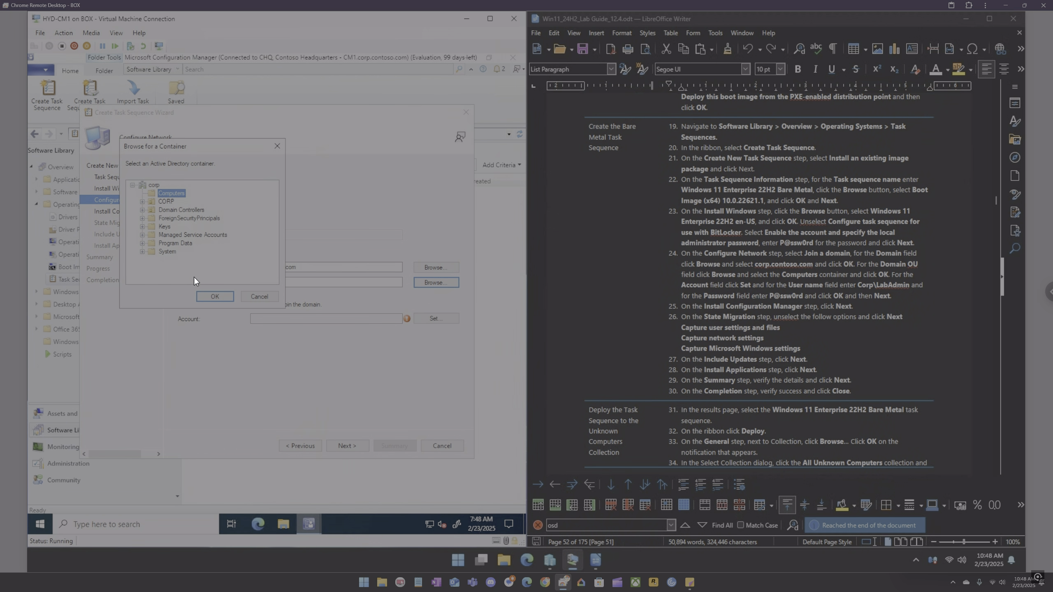
{"action": "left_click", "coordinate": [210, 295]}
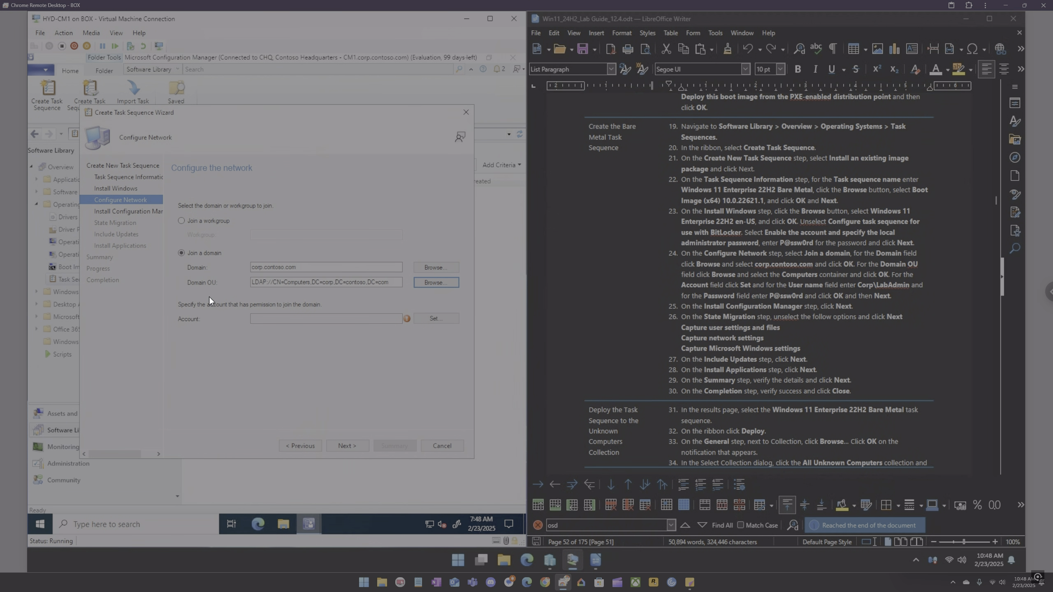
Step: Set the domain join account user name to CORP\LabAdmin
{"action": "left_click", "coordinate": [440, 318]}
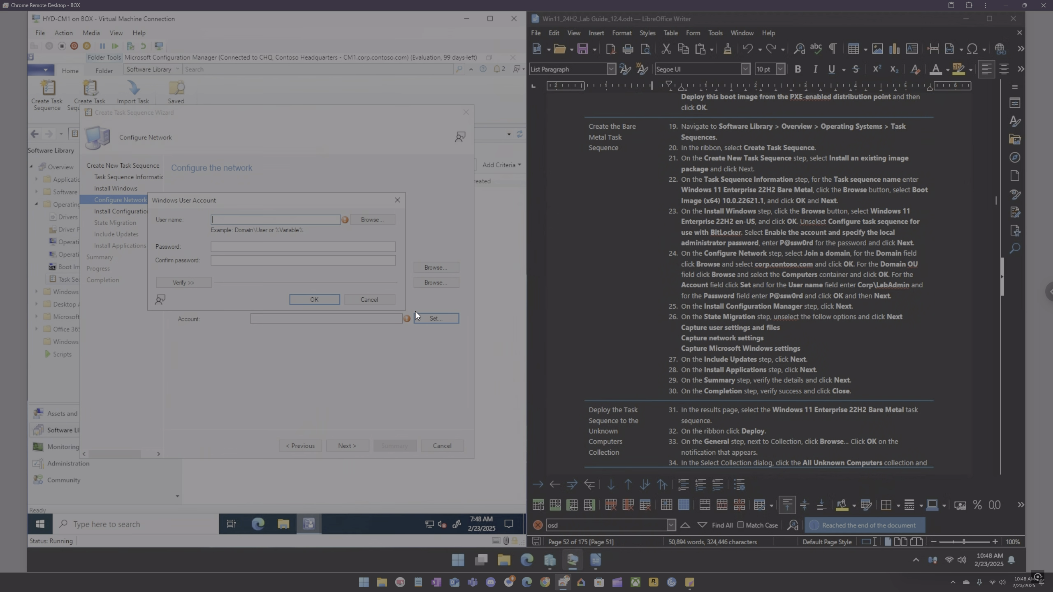
{"action": "left_click", "coordinate": [365, 220]}
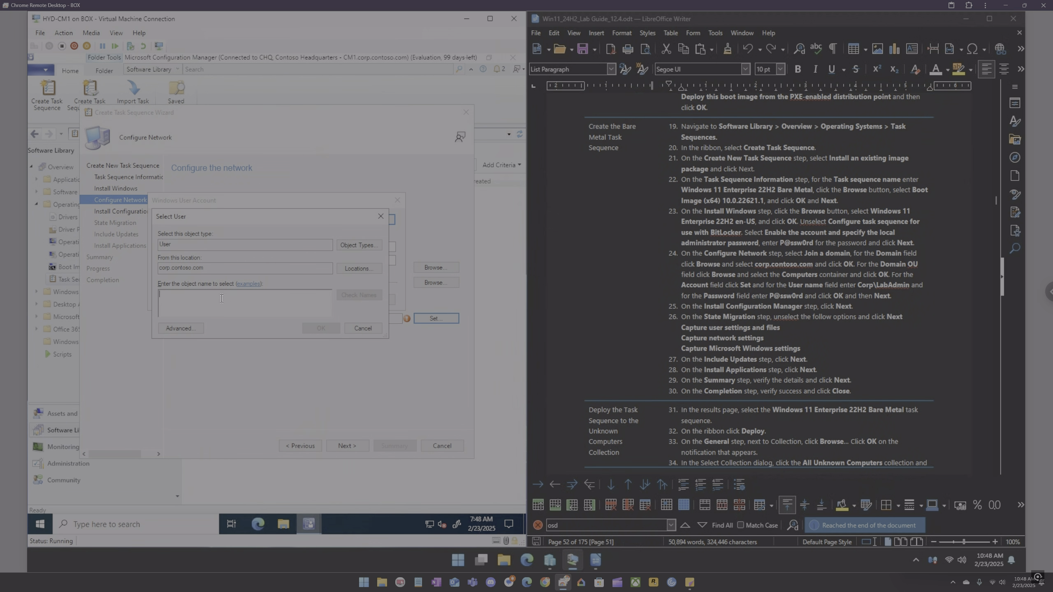
{"action": "type", "text": "labadmin"}
{"action": "key", "text": "Return"}
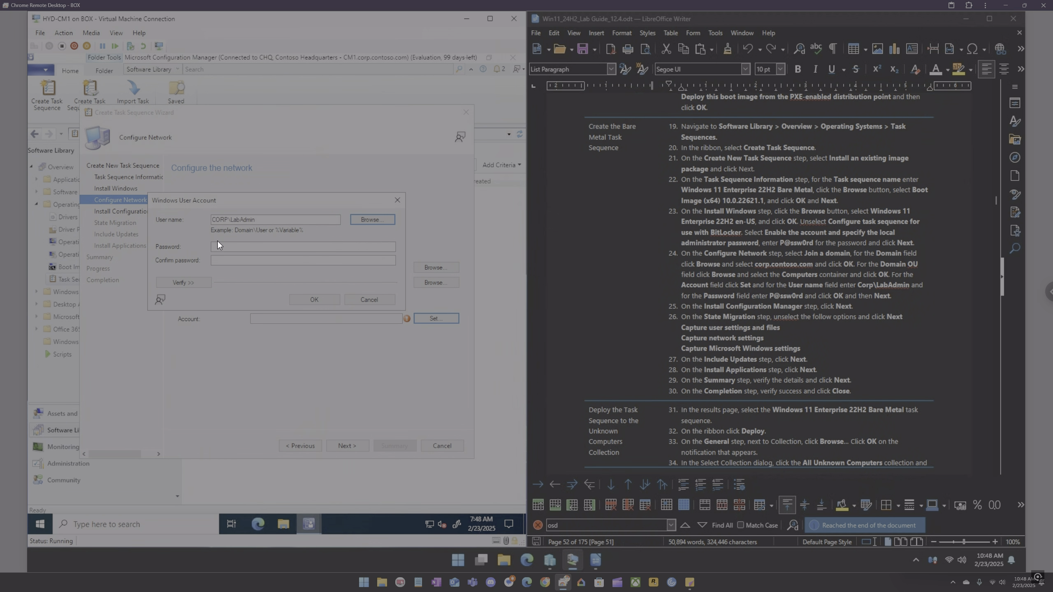
Step: Enter and confirm the domain join account password, test the connection, and save the account
{"action": "left_click", "coordinate": [223, 246]}
{"action": "type", "text": "P@ssw0rd"}
{"action": "key", "text": "Tab"}
{"action": "type", "text": "P@ssw0rd"}
{"action": "left_click", "coordinate": [203, 281]}
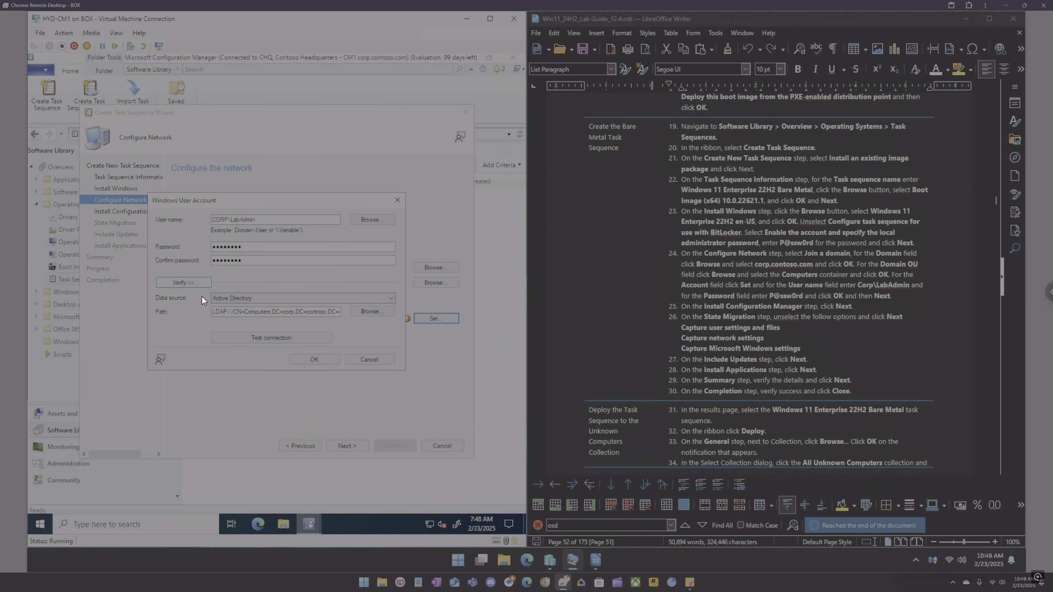
{"action": "left_click", "coordinate": [268, 338]}
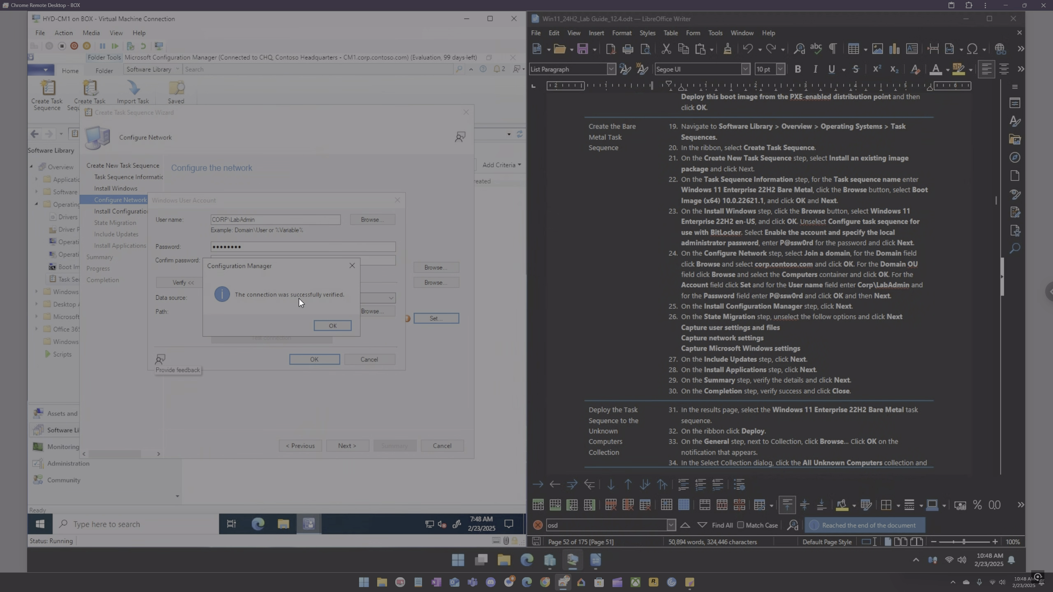
{"action": "left_click", "coordinate": [330, 322]}
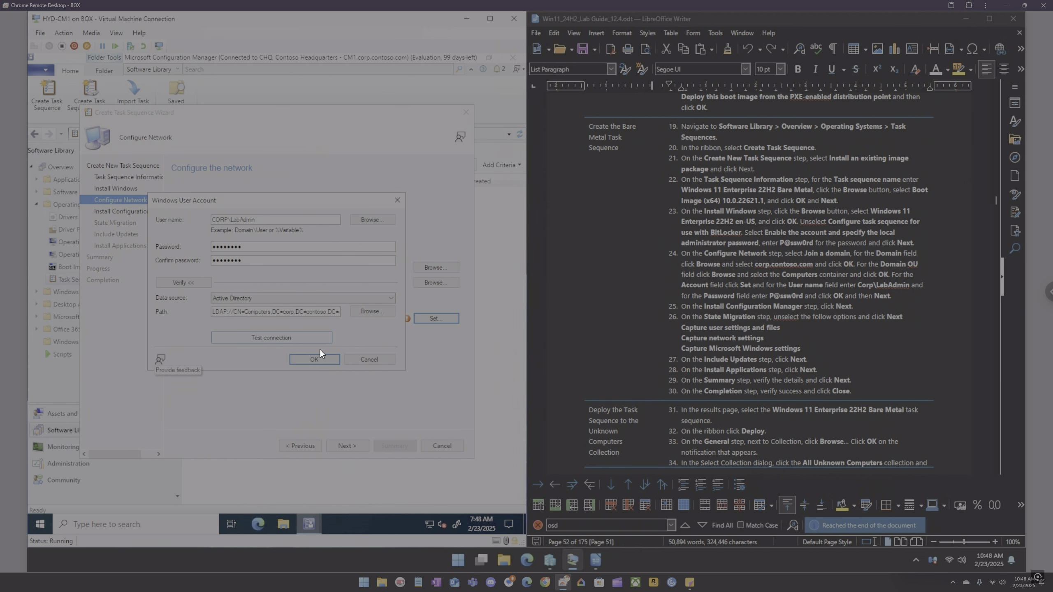
{"action": "left_click", "coordinate": [320, 359]}
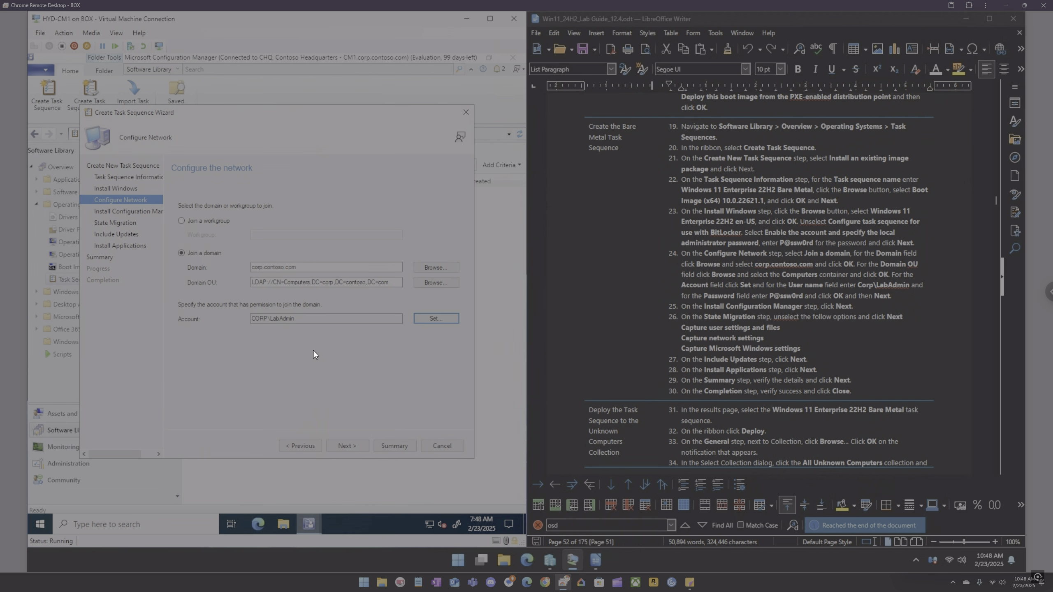
Step: Step back through the wizard to review the Install Windows and Configure Network pages, then return forward
{"action": "left_click", "coordinate": [351, 446]}
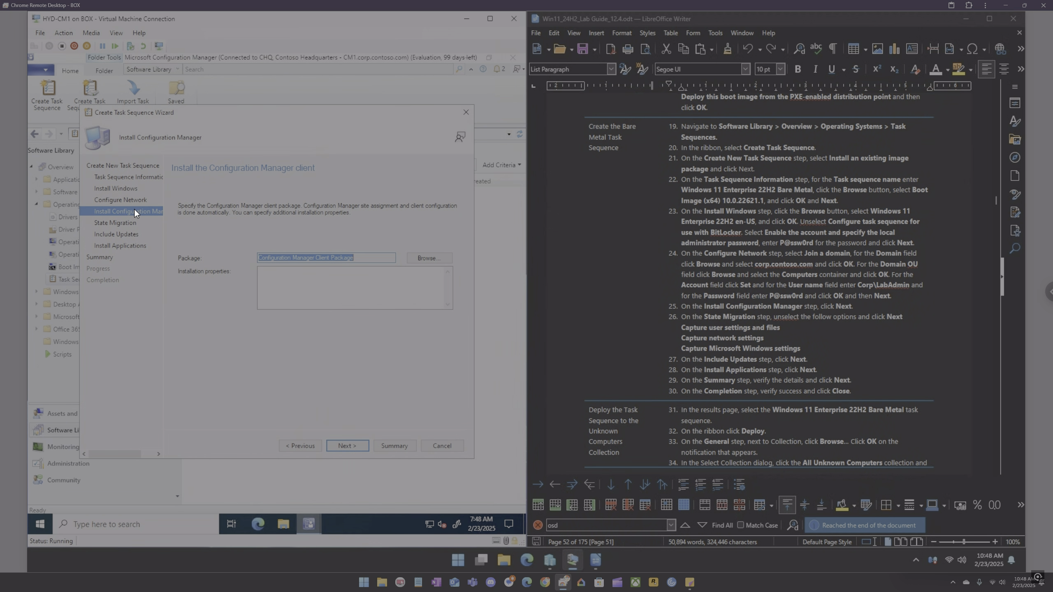
{"action": "left_click", "coordinate": [305, 442]}
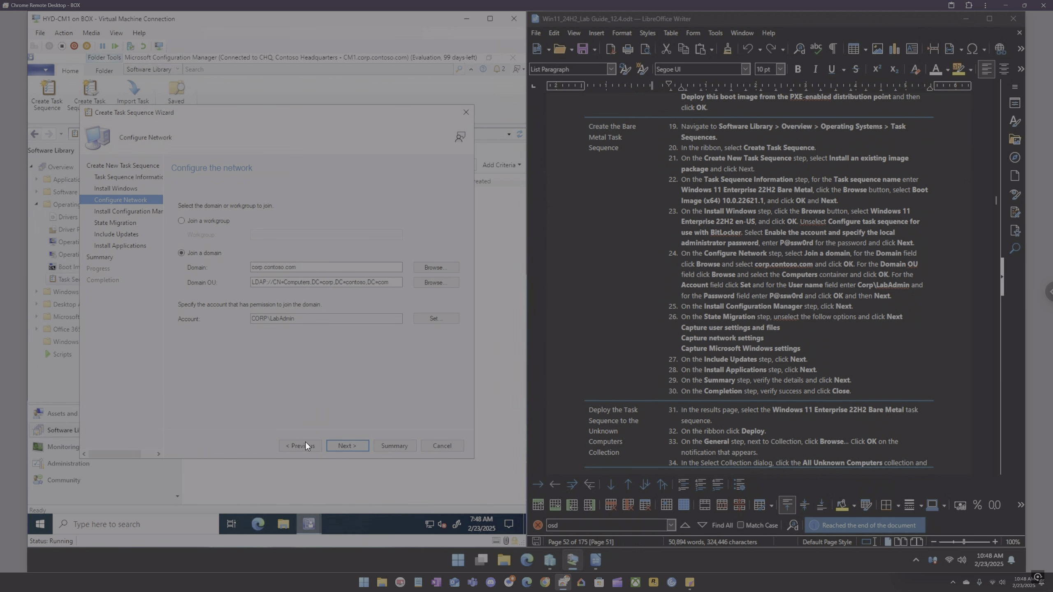
{"action": "left_click", "coordinate": [305, 443]}
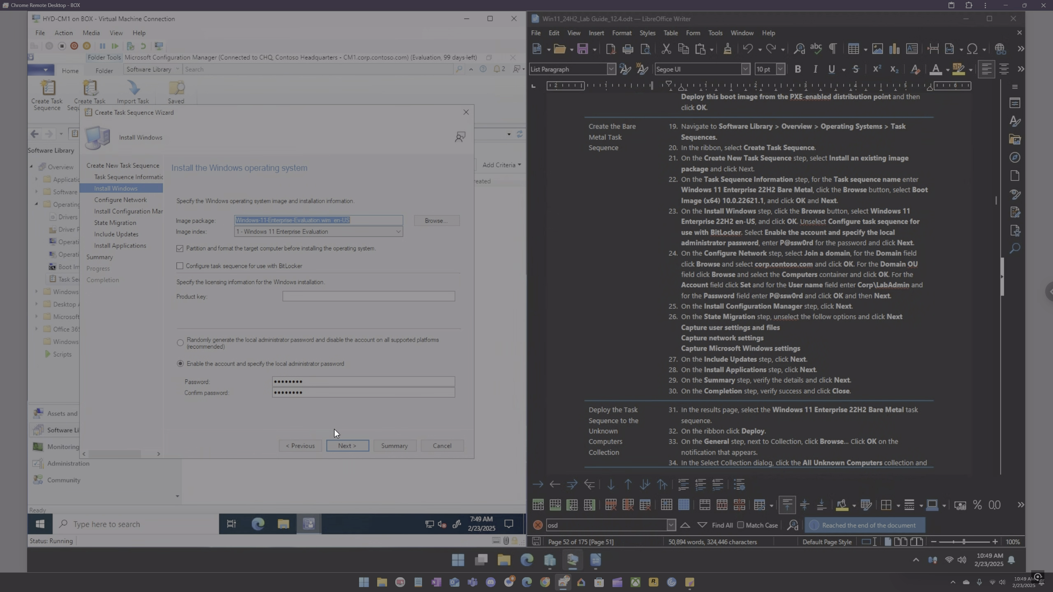
{"action": "left_click", "coordinate": [340, 444]}
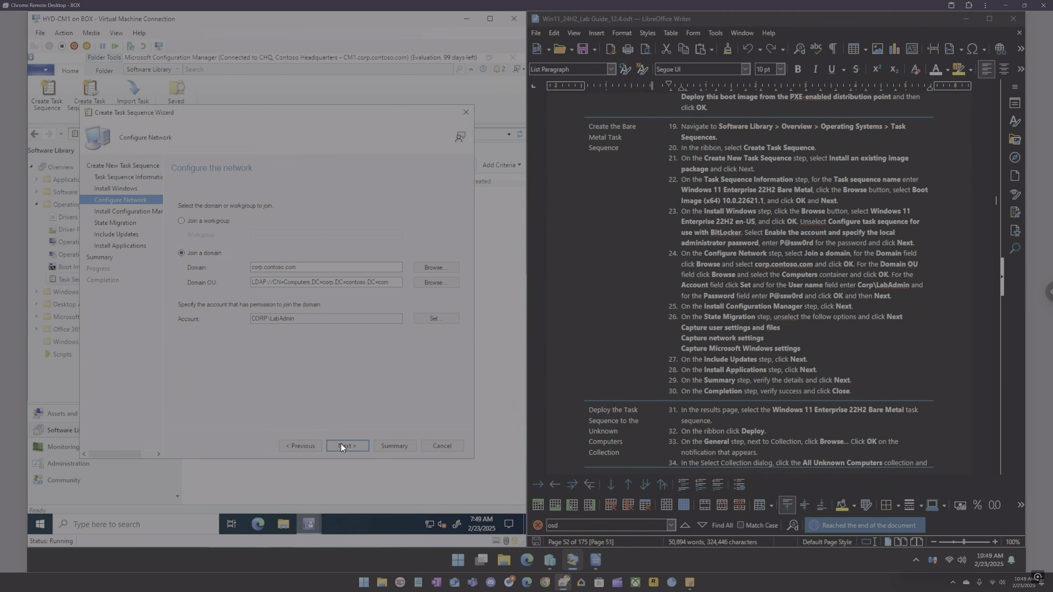
{"action": "left_click", "coordinate": [340, 444]}
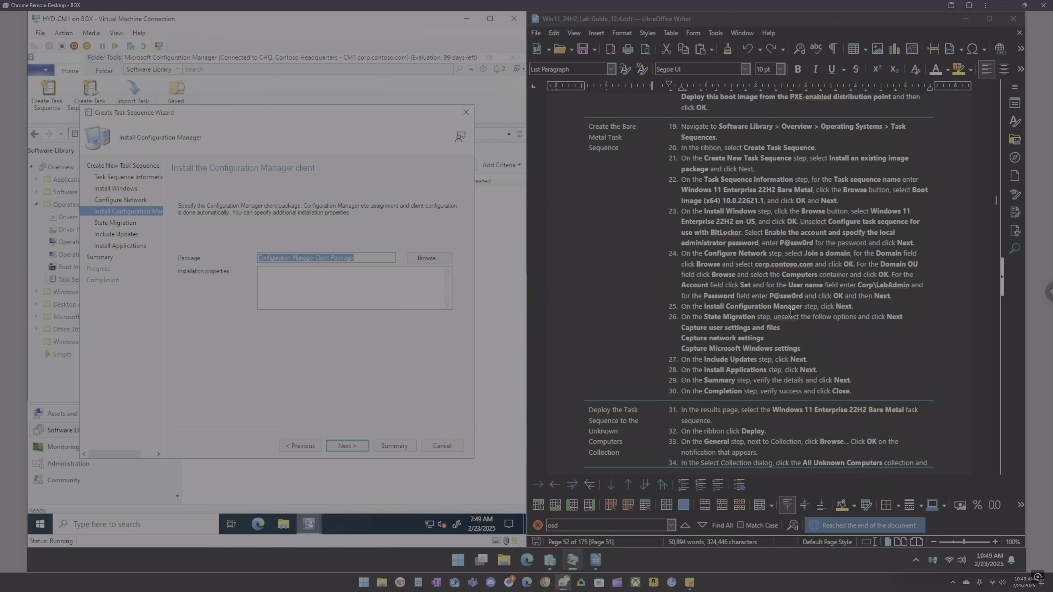
Step: Keep the default client package and clear the state migration capture options for user, network and Windows settings
{"action": "left_click", "coordinate": [352, 444]}
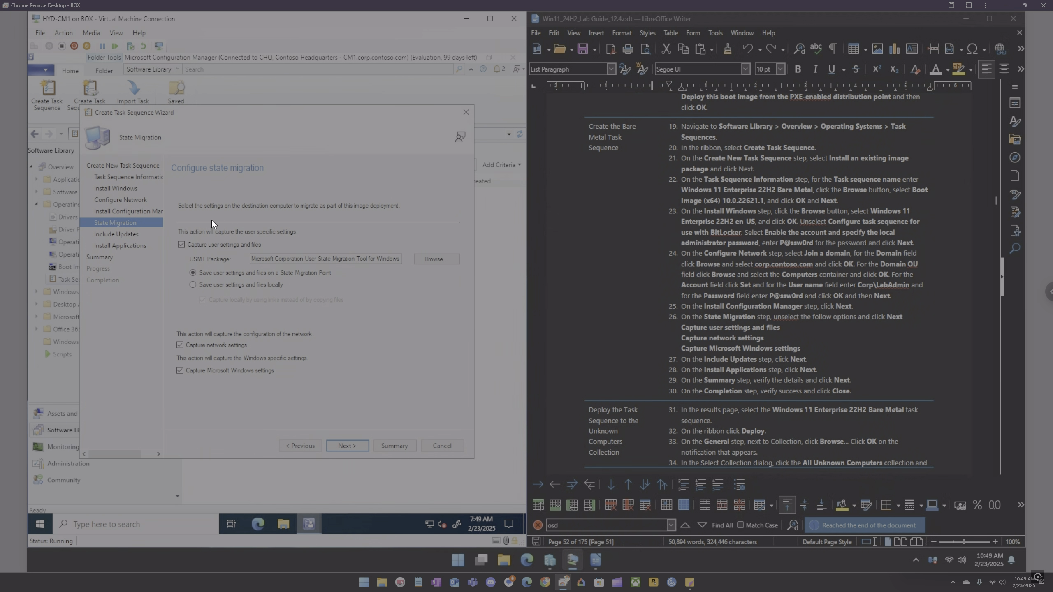
{"action": "left_click", "coordinate": [196, 247]}
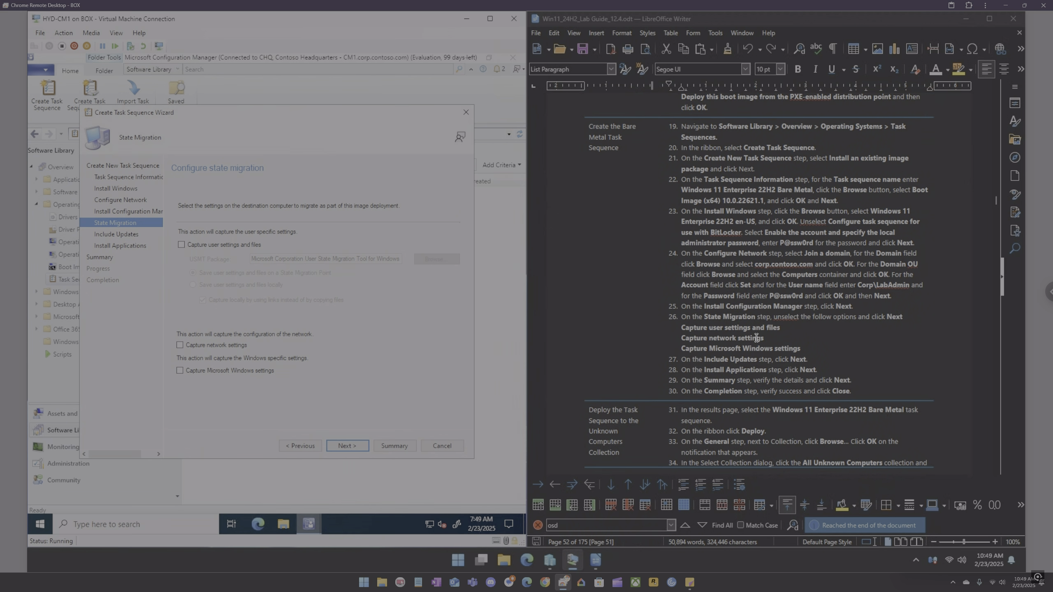
Step: Accept the default Include Updates and Install Applications pages and finish creating the task sequence
{"action": "left_click", "coordinate": [343, 445]}
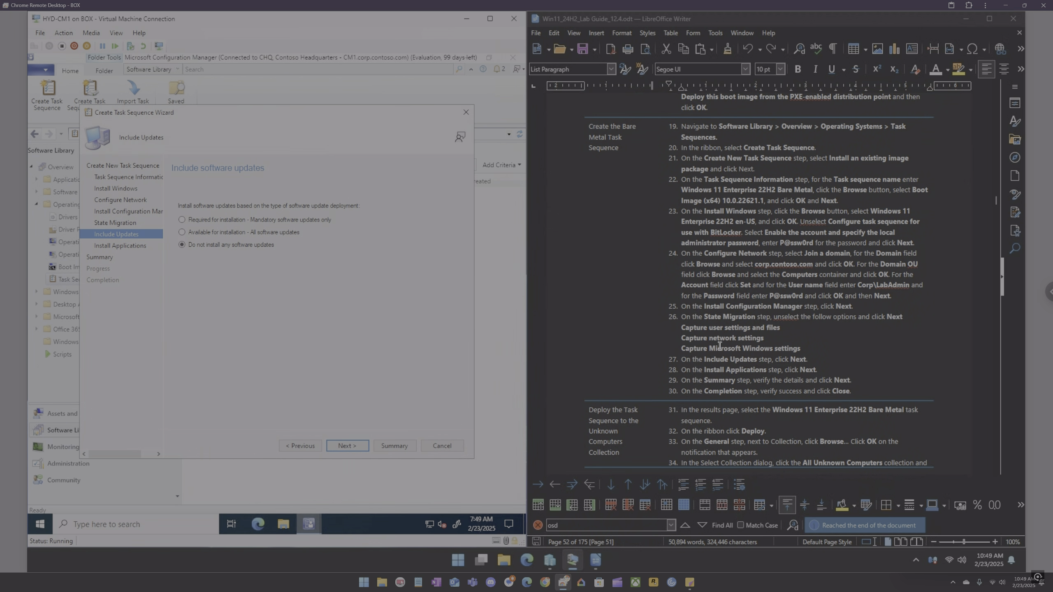
{"action": "left_click", "coordinate": [357, 447]}
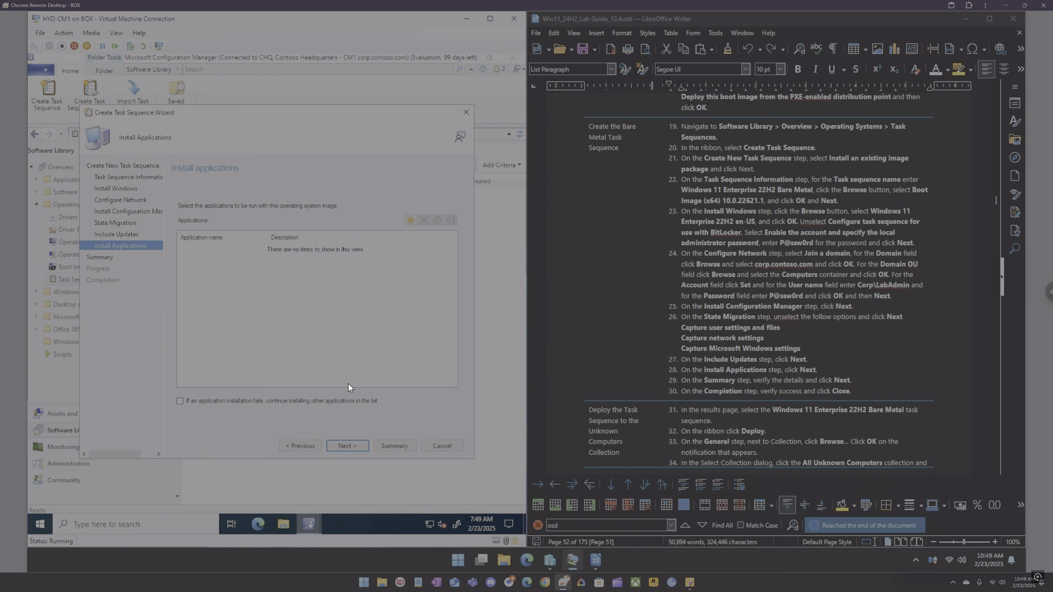
{"action": "left_click", "coordinate": [348, 445]}
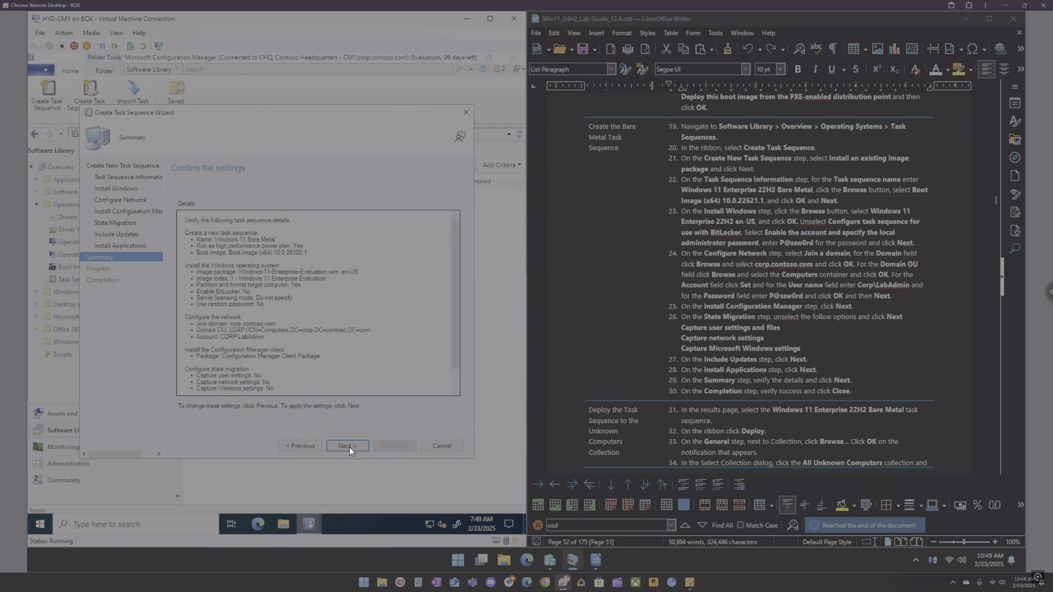
{"action": "left_click", "coordinate": [348, 447]}
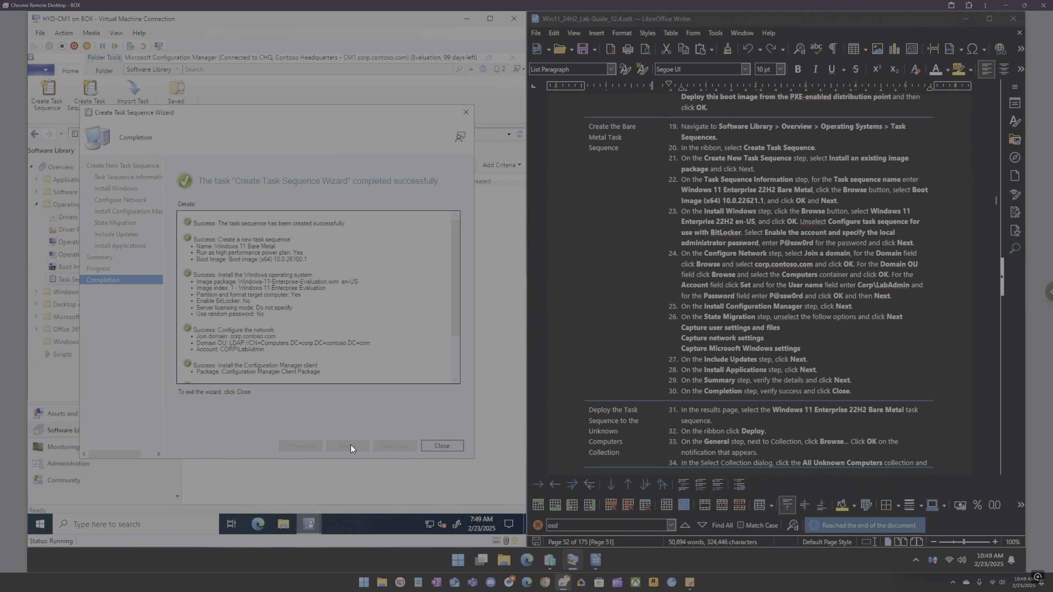
{"action": "left_click", "coordinate": [440, 446]}
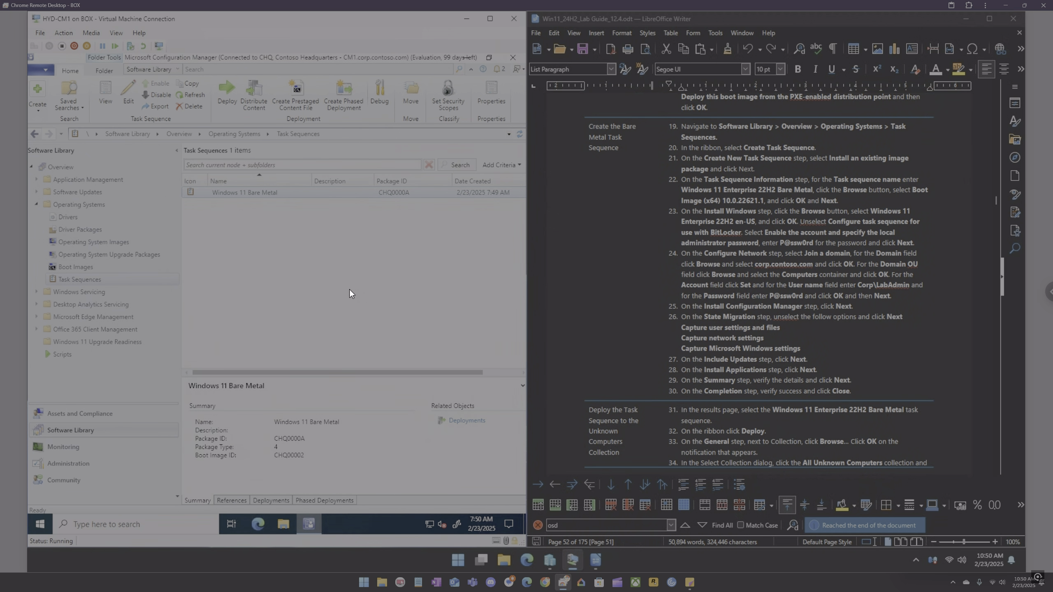
Step: Open the Windows 11 Bare Metal task sequence in the editor, review each of its steps, and close without saving
{"action": "right_click", "coordinate": [242, 192]}
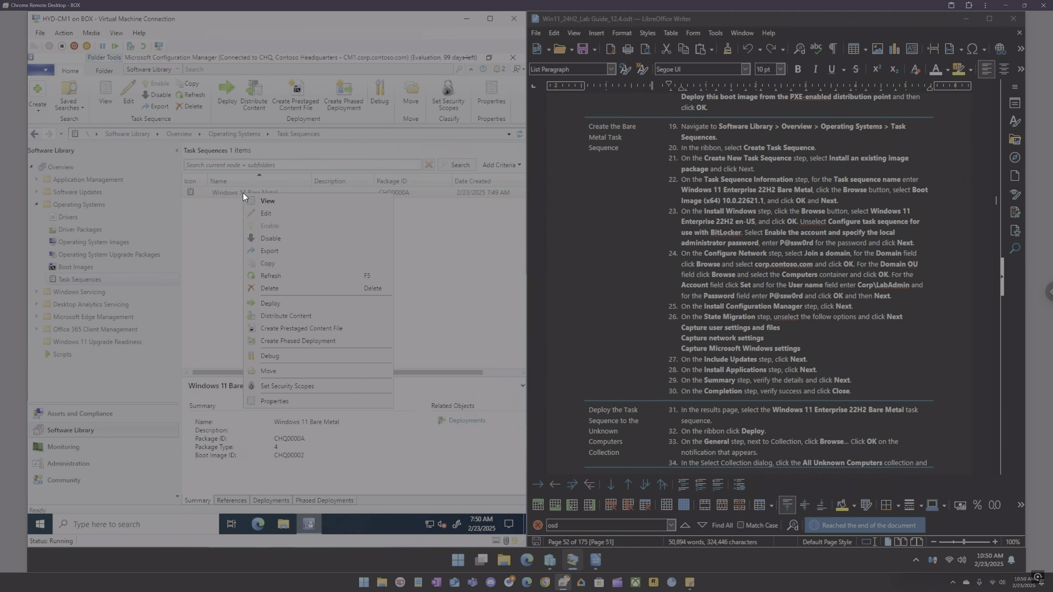
{"action": "left_click", "coordinate": [266, 214]}
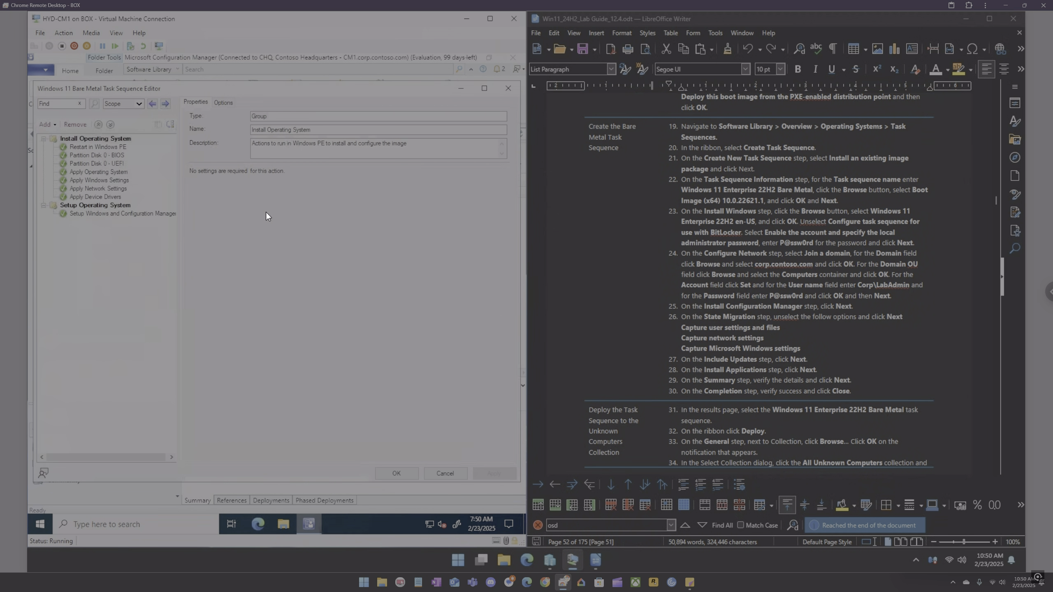
{"action": "left_click", "coordinate": [115, 147]}
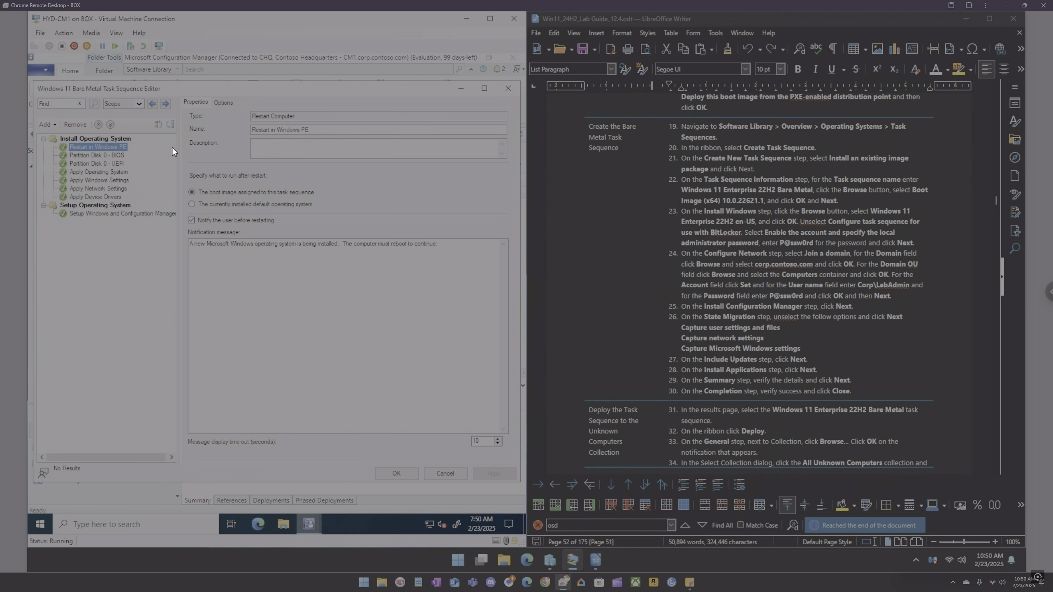
{"action": "left_click", "coordinate": [116, 156]}
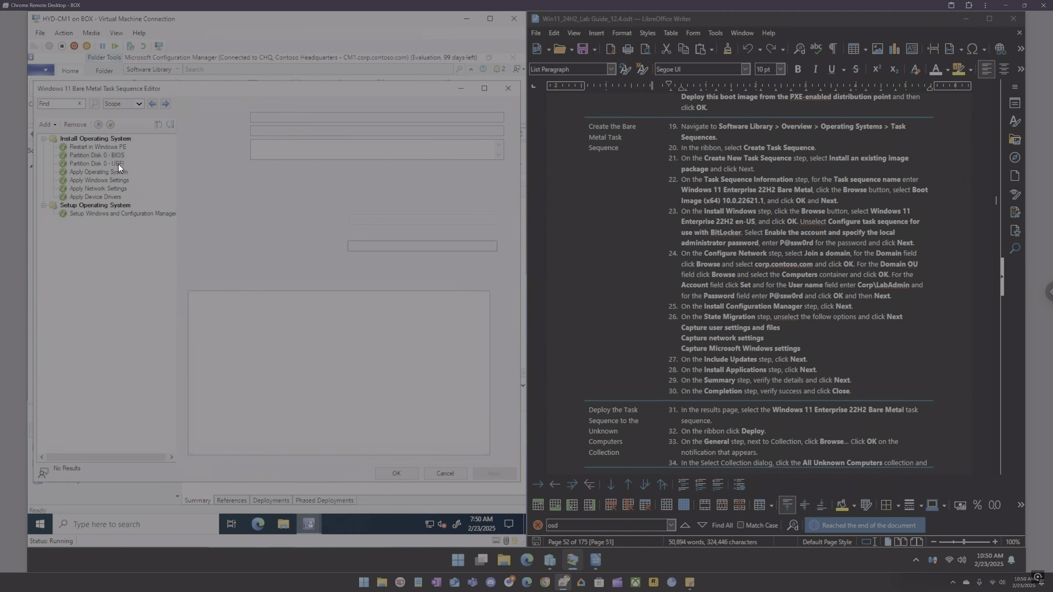
{"action": "left_click", "coordinate": [120, 165]}
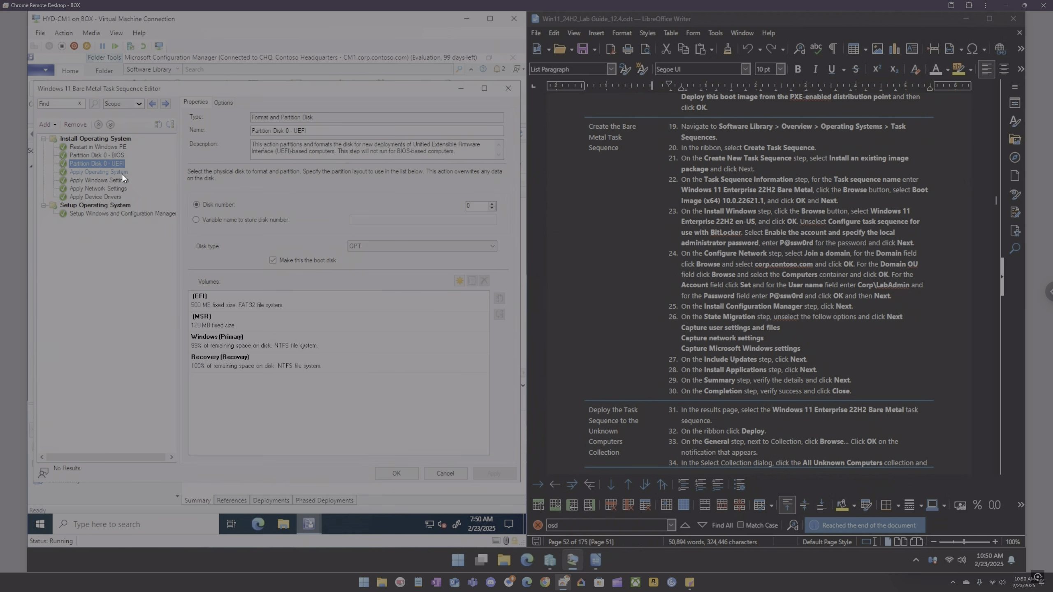
{"action": "left_click", "coordinate": [122, 175]}
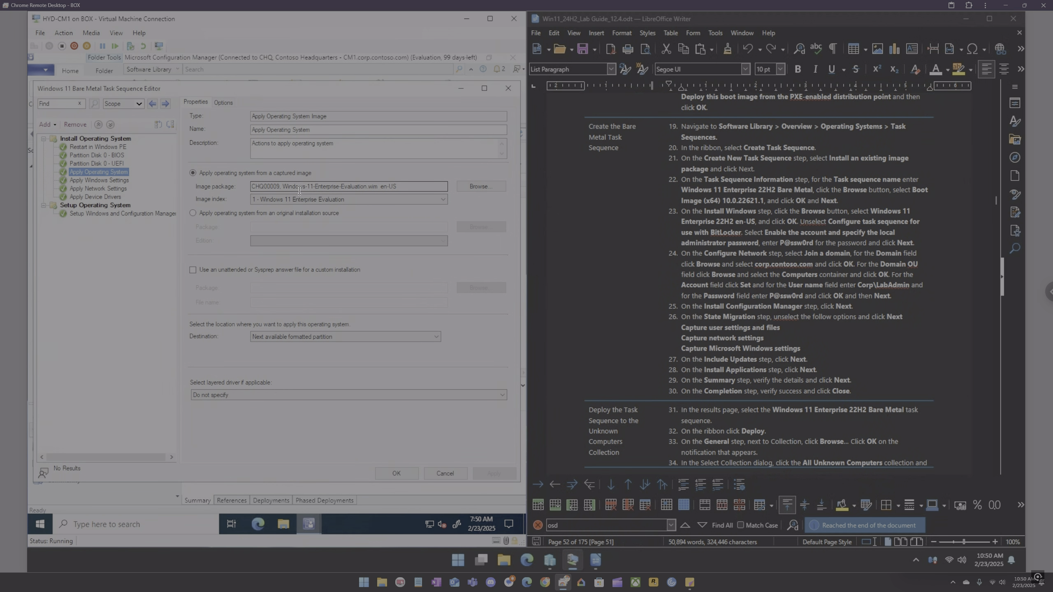
{"action": "left_click", "coordinate": [110, 181]}
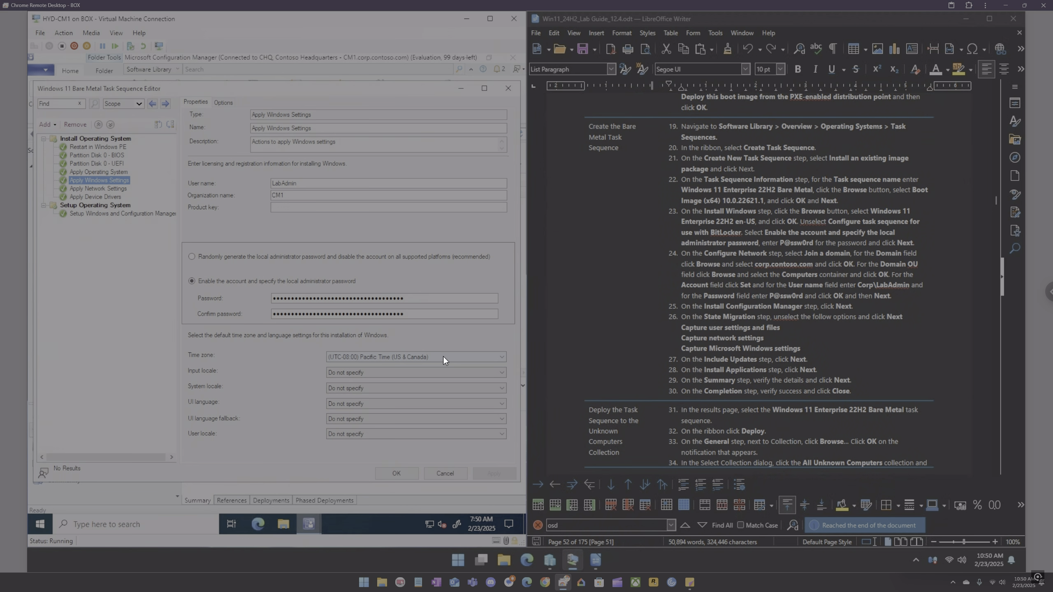
{"action": "left_click", "coordinate": [106, 189]}
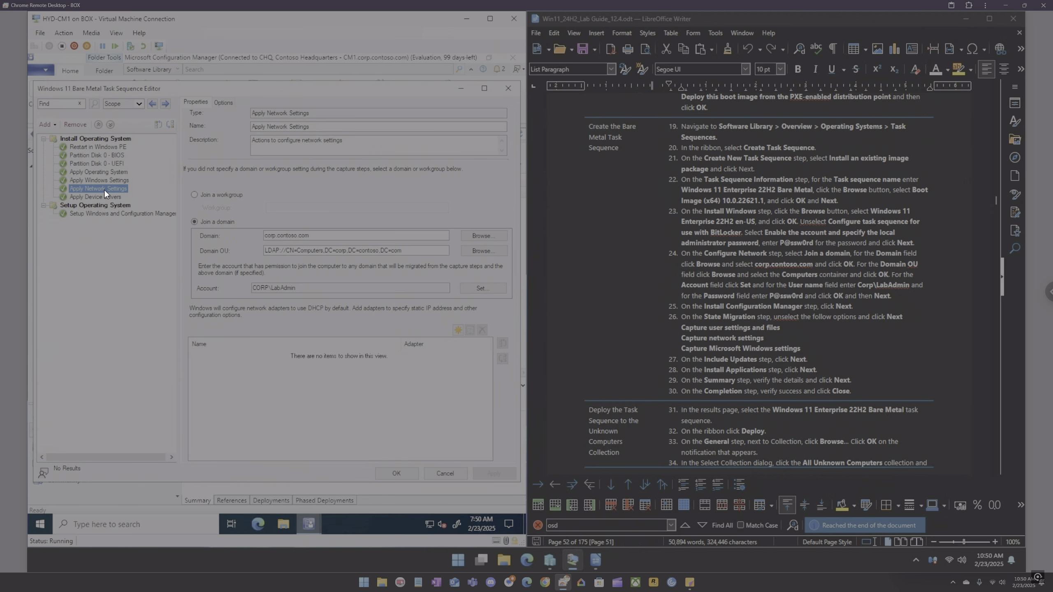
{"action": "left_click", "coordinate": [98, 196]}
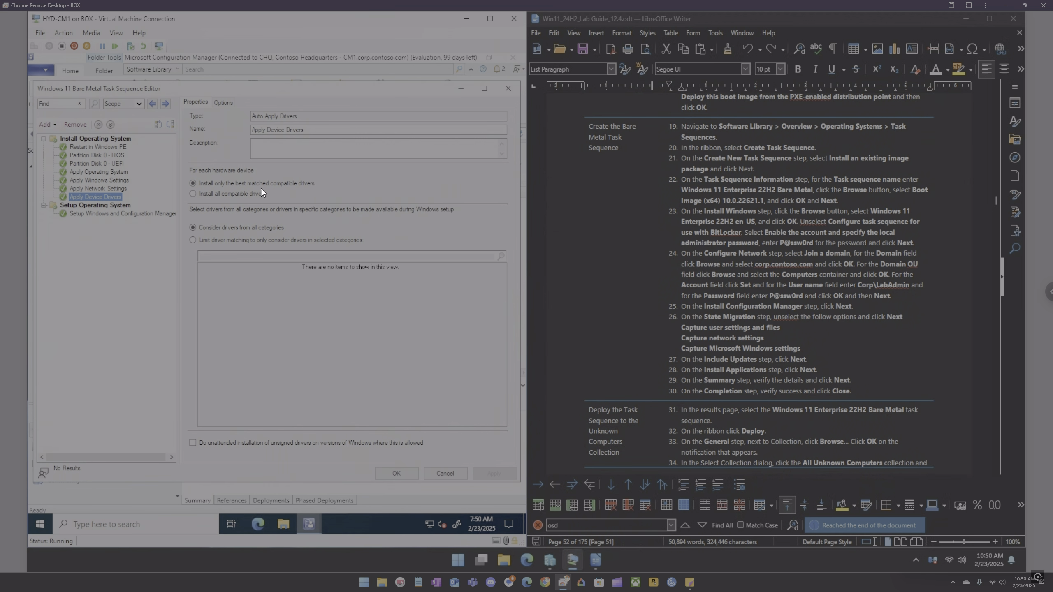
{"action": "left_click", "coordinate": [118, 215]}
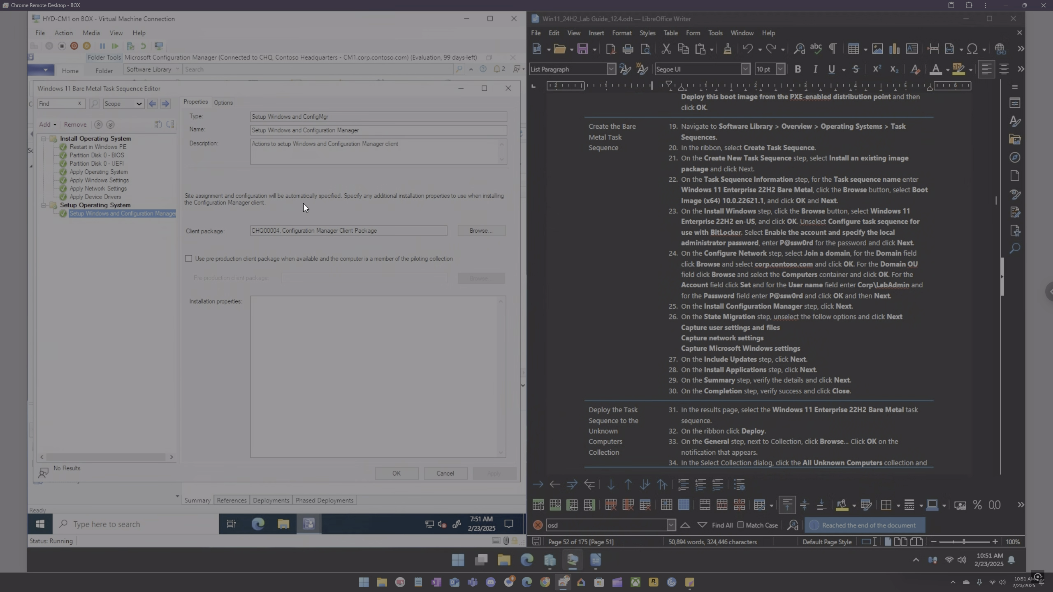
{"action": "left_click", "coordinate": [446, 474]}
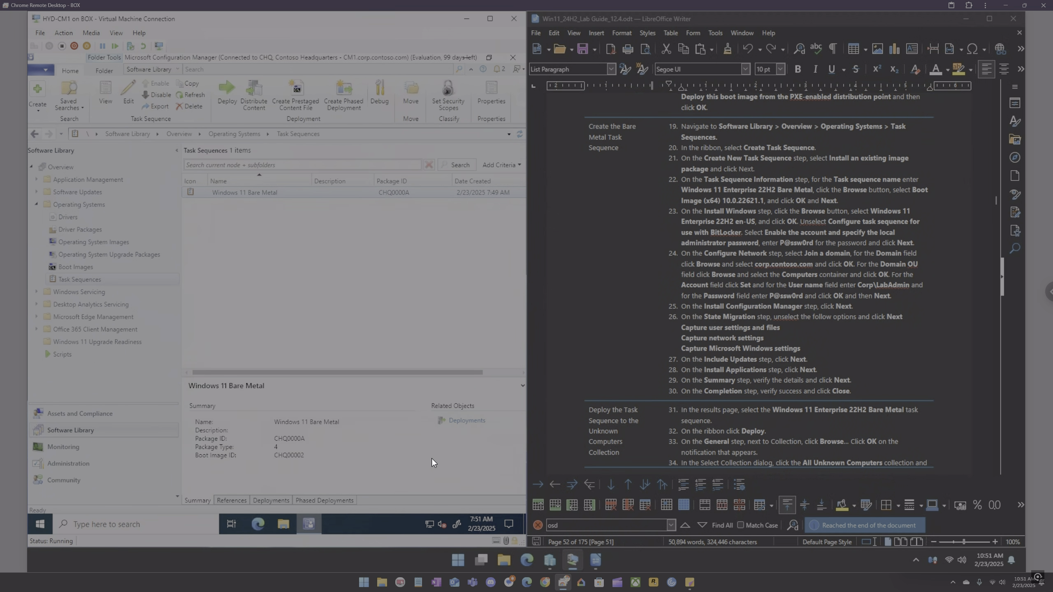
{"action": "right_click", "coordinate": [253, 192]}
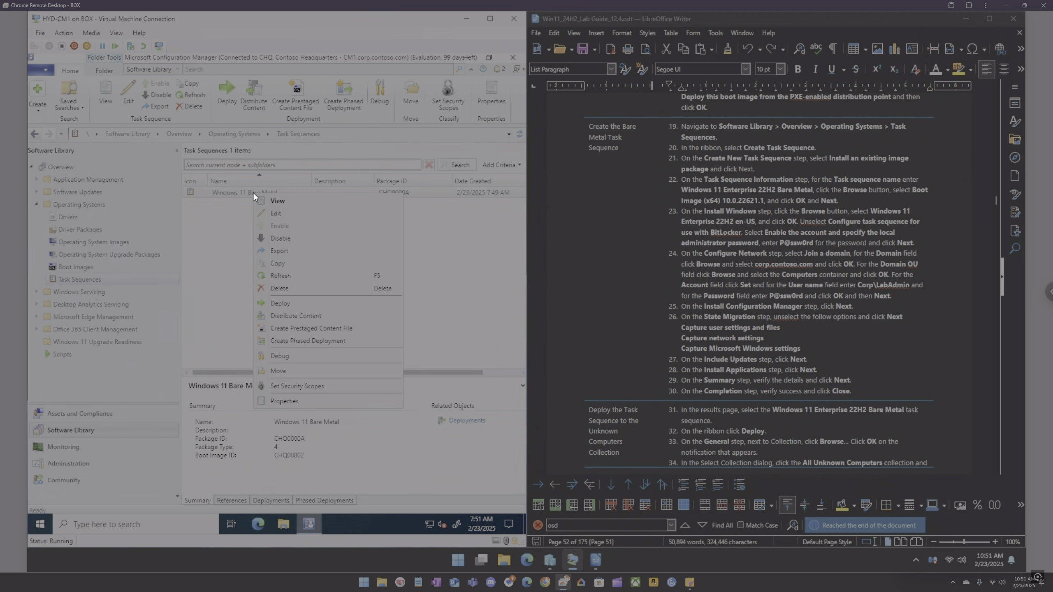
{"action": "left_click", "coordinate": [227, 207]}
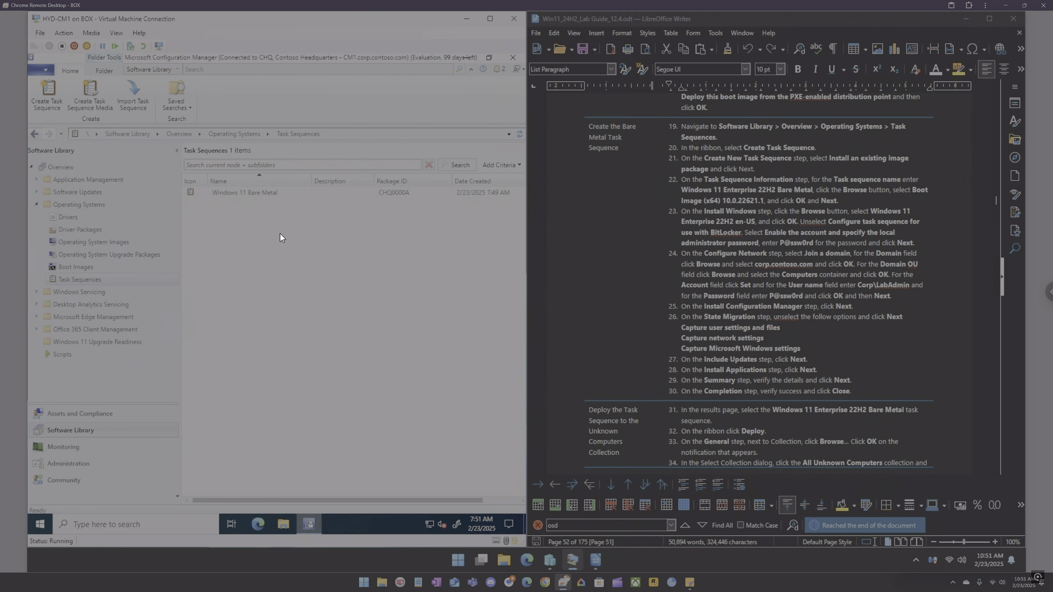
{"action": "scroll", "coordinate": [727, 387], "scroll_direction": "down", "scroll_amount": 1}
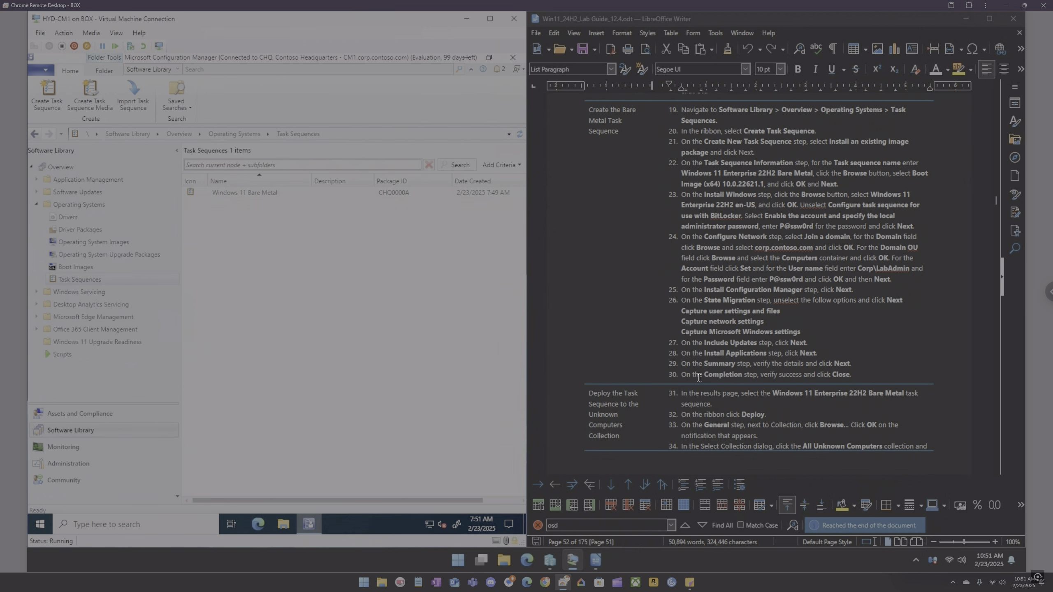
{"action": "scroll", "coordinate": [700, 379], "scroll_direction": "down", "scroll_amount": 2}
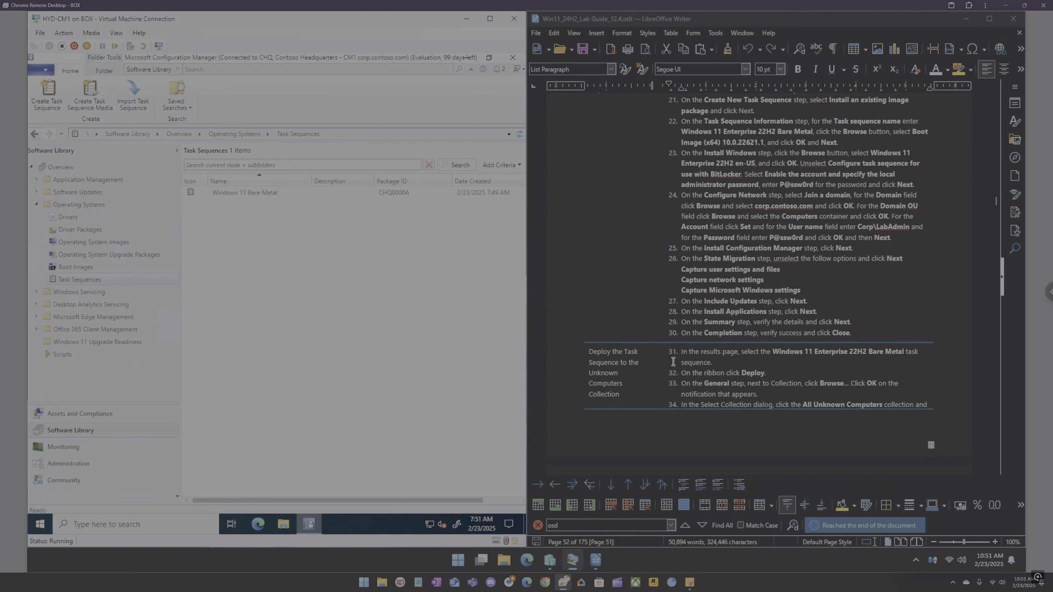
Step: Start deploying the Windows 11 Bare Metal task sequence and choose the All Unknown Computers collection as its target
{"action": "right_click", "coordinate": [238, 192]}
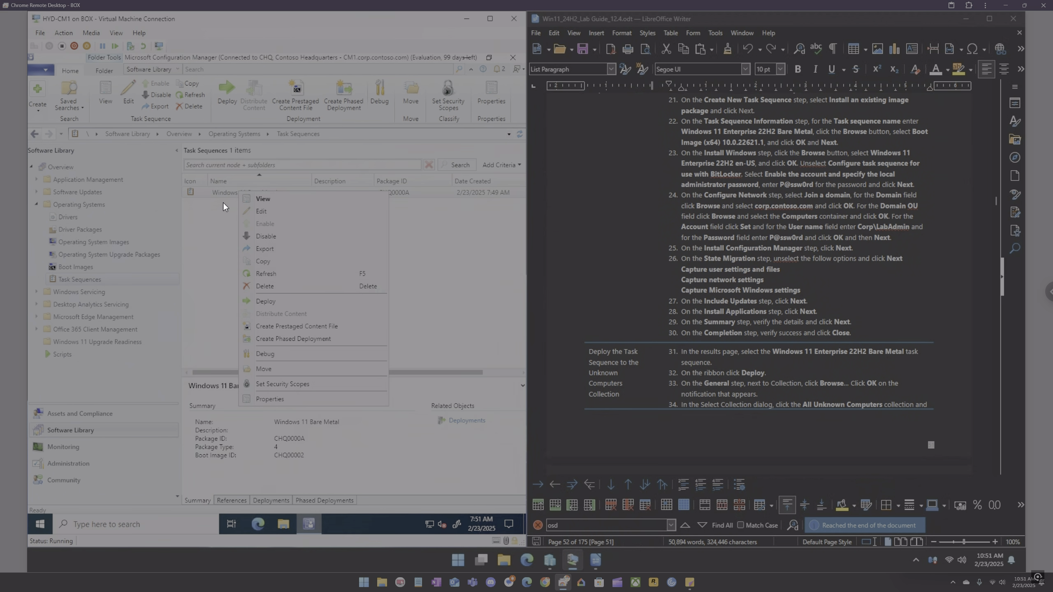
{"action": "left_click", "coordinate": [217, 219]}
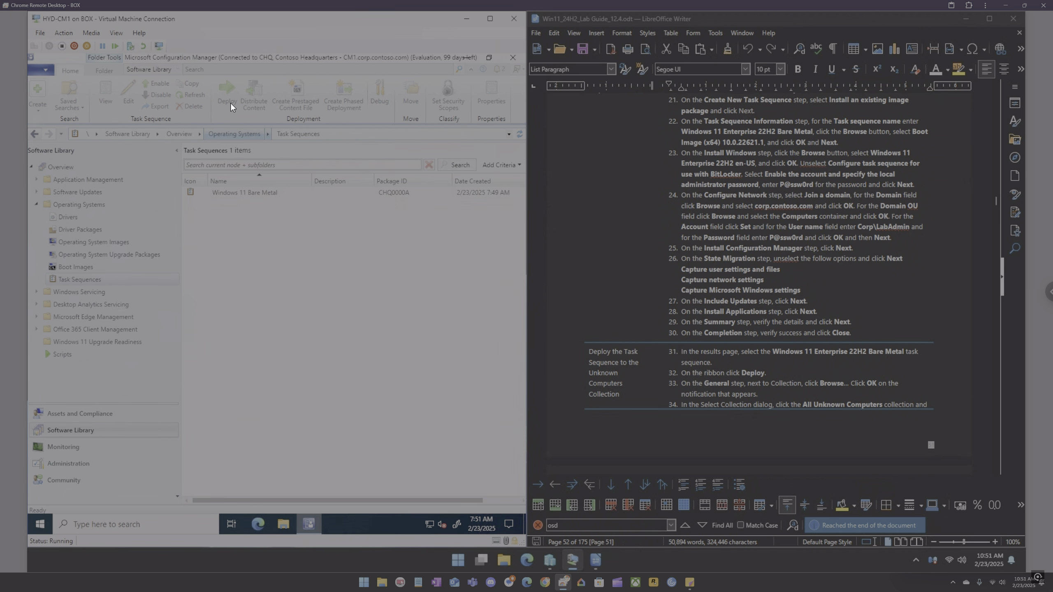
{"action": "left_click", "coordinate": [236, 193]}
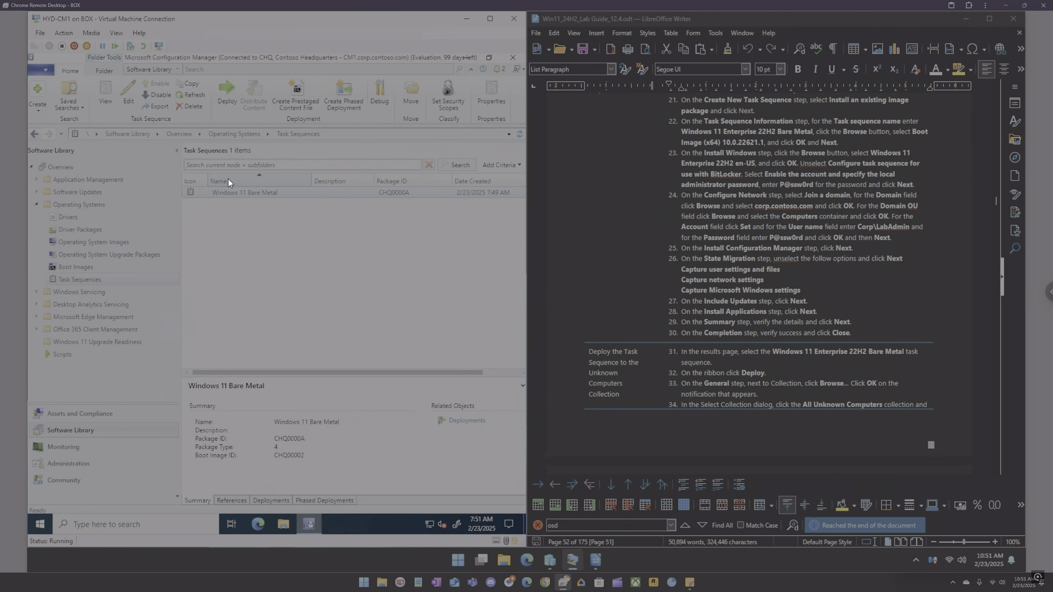
{"action": "right_click", "coordinate": [231, 193]}
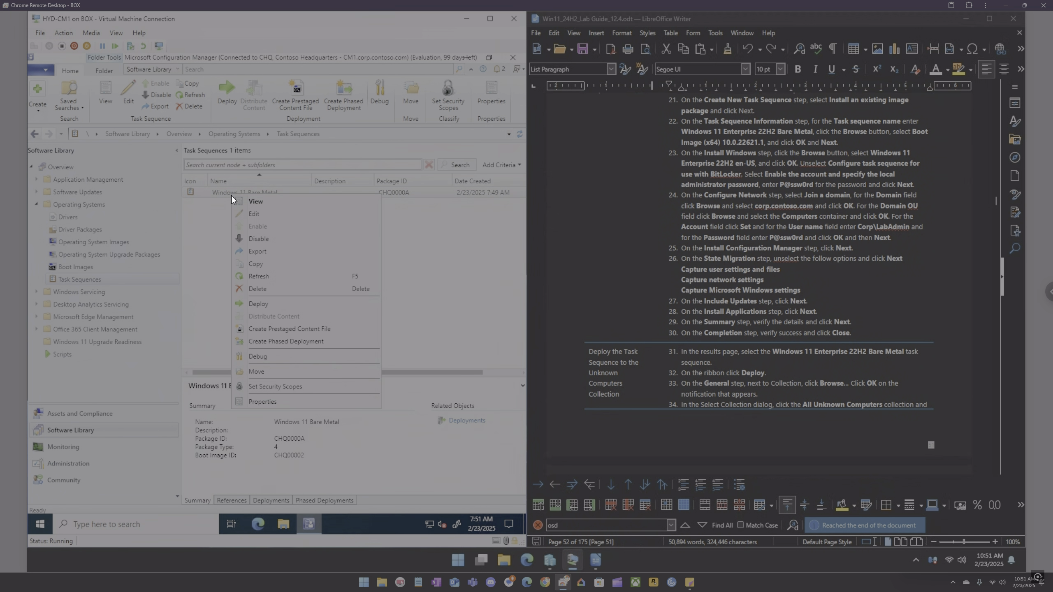
{"action": "left_click", "coordinate": [259, 303]}
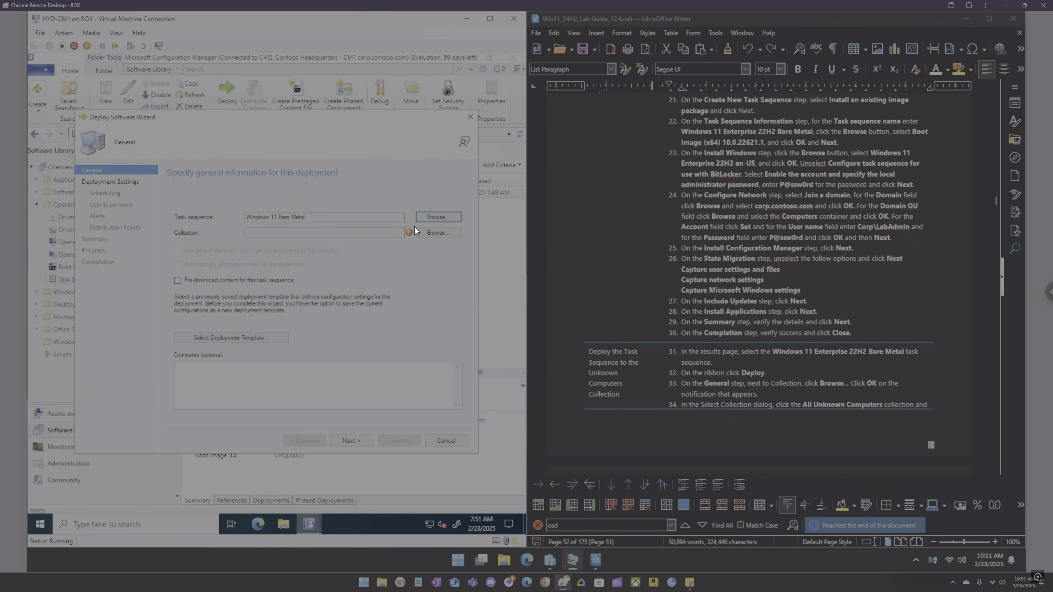
{"action": "left_click", "coordinate": [428, 232]}
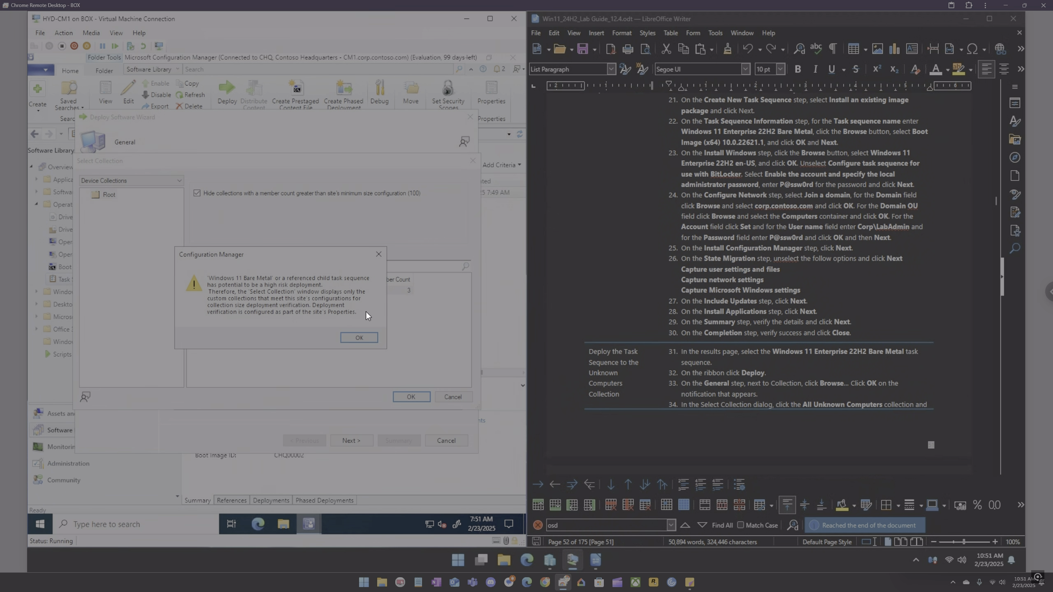
{"action": "left_click", "coordinate": [367, 337]}
{"action": "left_click", "coordinate": [239, 292]}
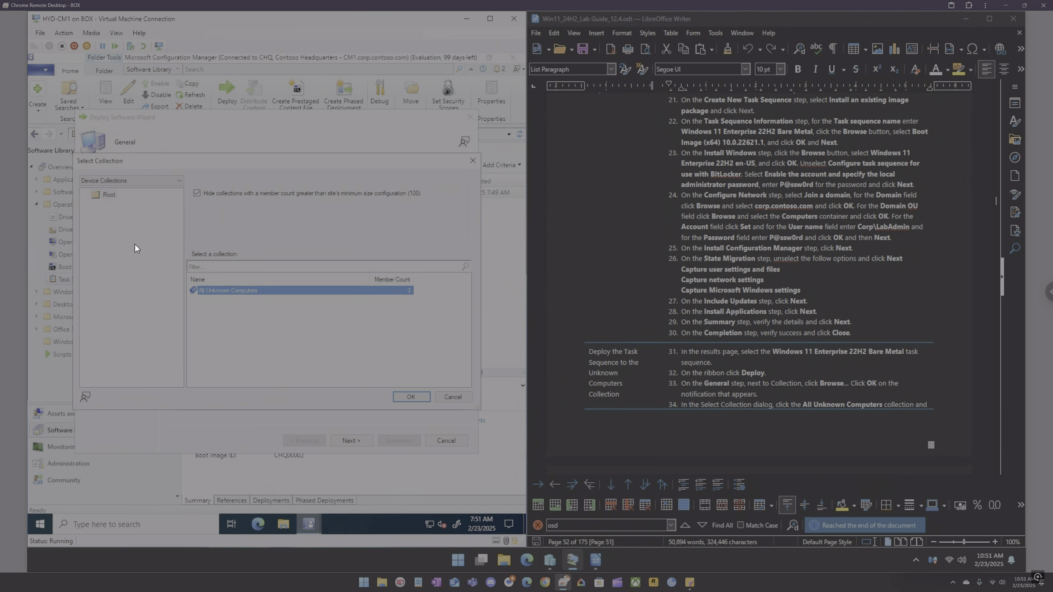
{"action": "left_click", "coordinate": [402, 397]}
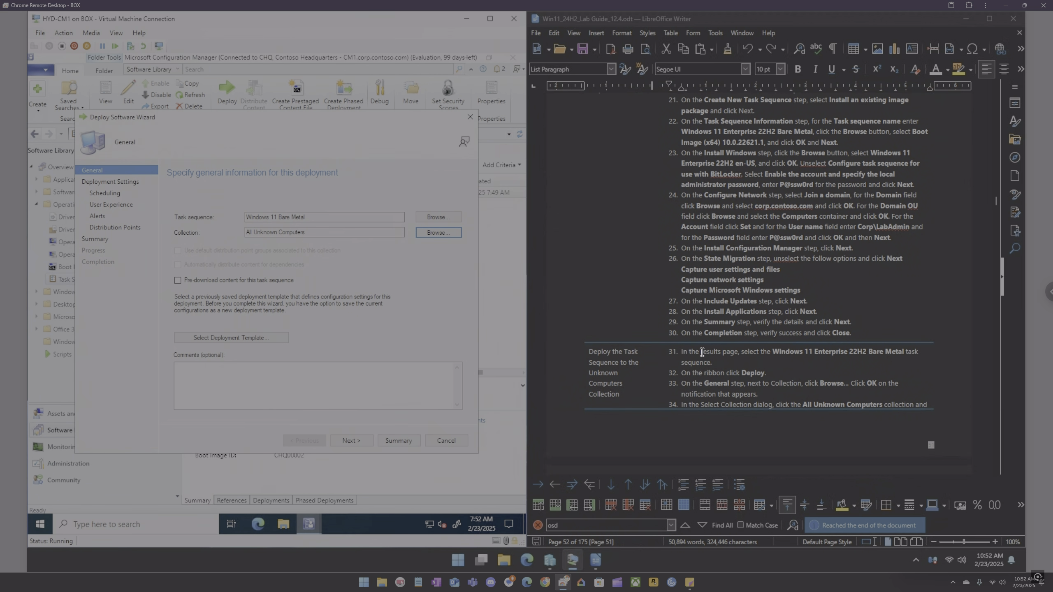
Step: Make the deployment available to Configuration Manager clients, media and PXE
{"action": "scroll", "coordinate": [540, 338], "scroll_direction": "down", "scroll_amount": 6}
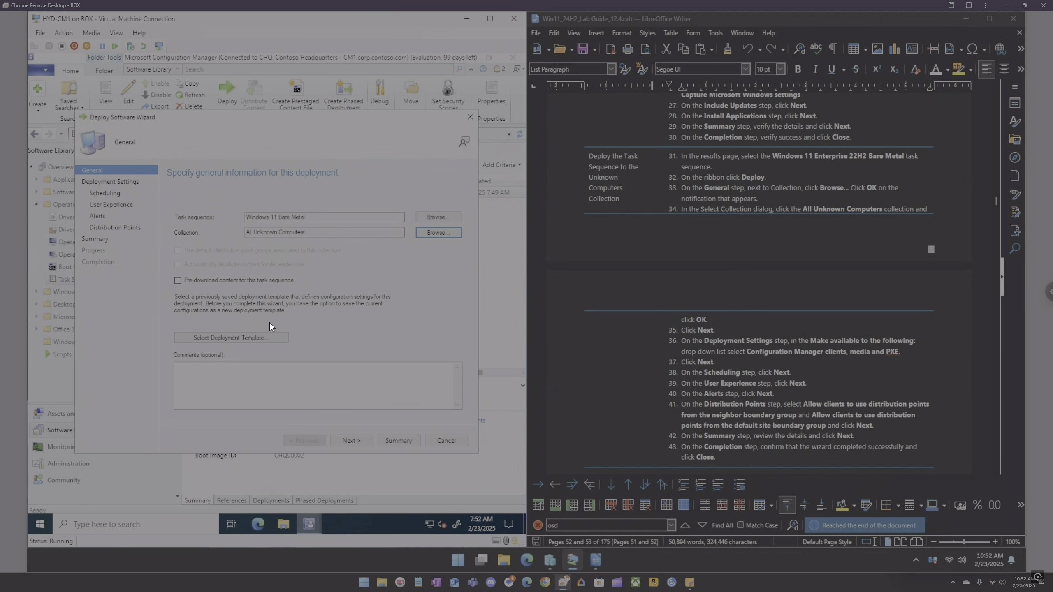
{"action": "left_click", "coordinate": [349, 441]}
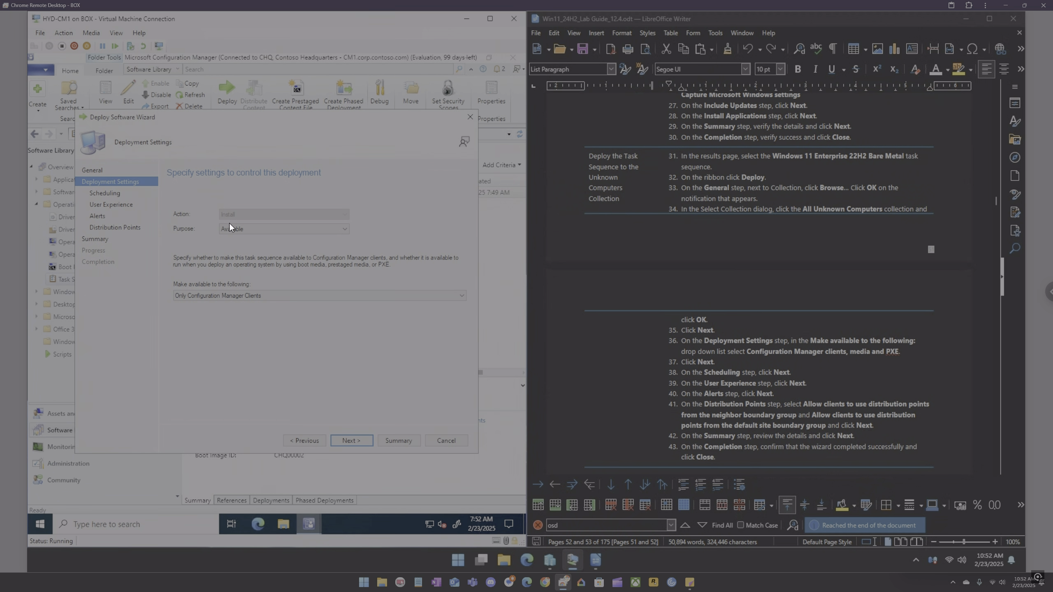
{"action": "left_click", "coordinate": [294, 295]}
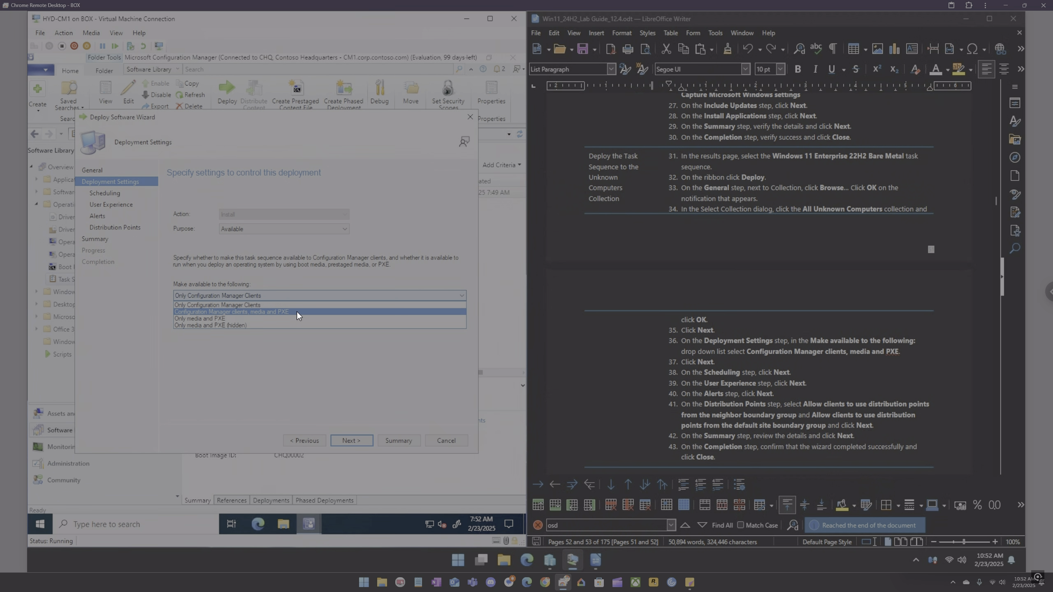
{"action": "left_click", "coordinate": [296, 311]}
{"action": "left_click", "coordinate": [360, 440]}
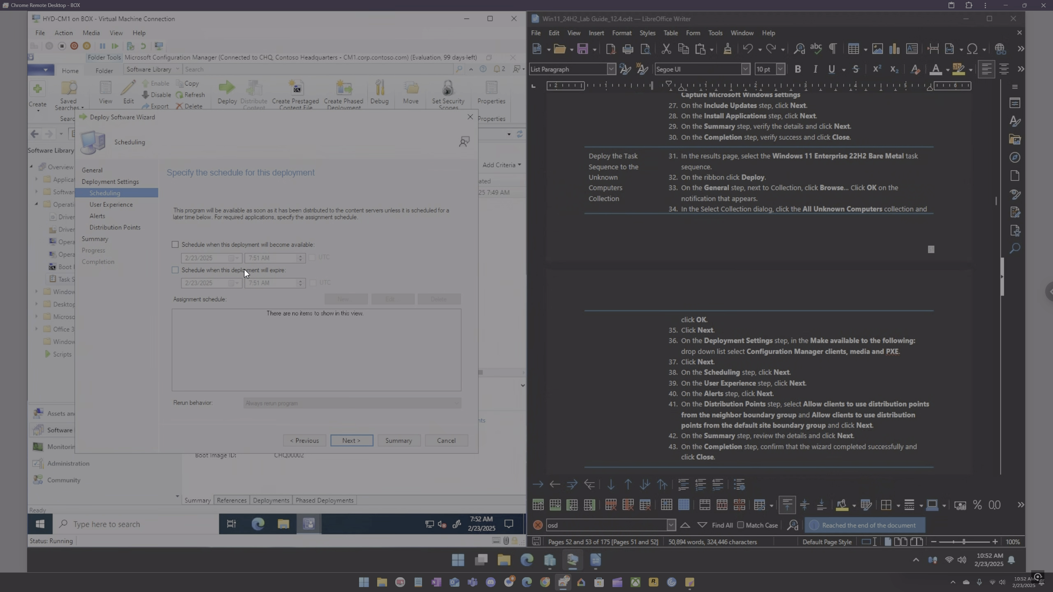
Step: Keep the default scheduling, user experience and alert settings for the deployment
{"action": "left_click", "coordinate": [352, 441]}
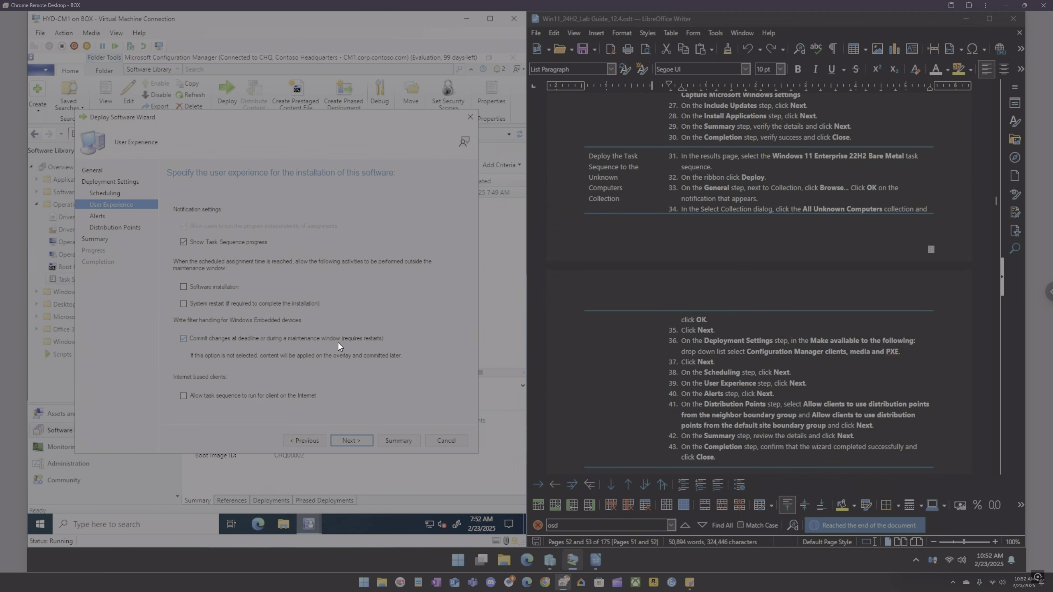
{"action": "left_click", "coordinate": [357, 441]}
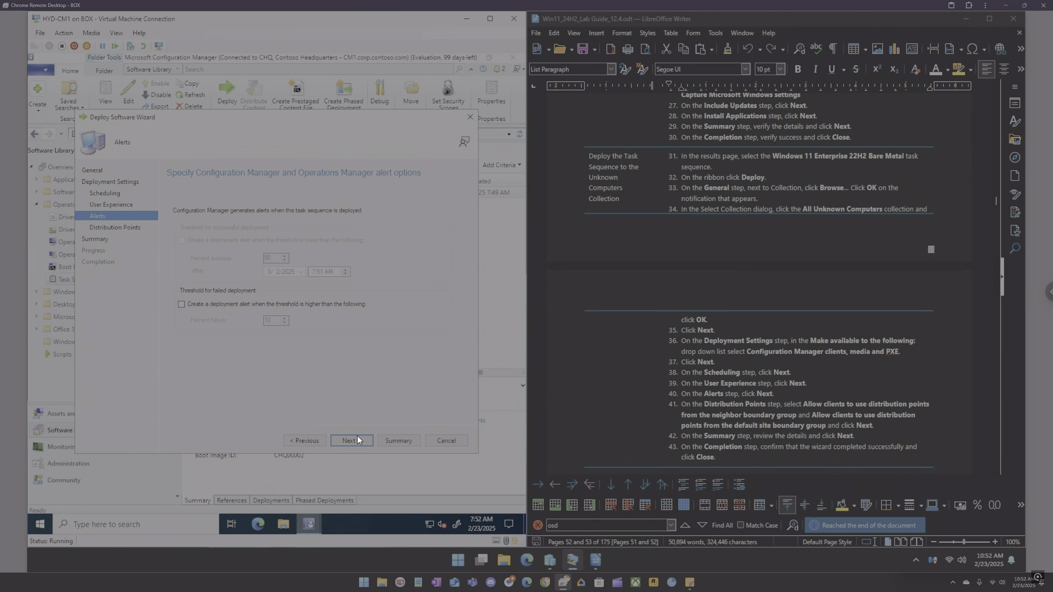
{"action": "left_click", "coordinate": [356, 440]}
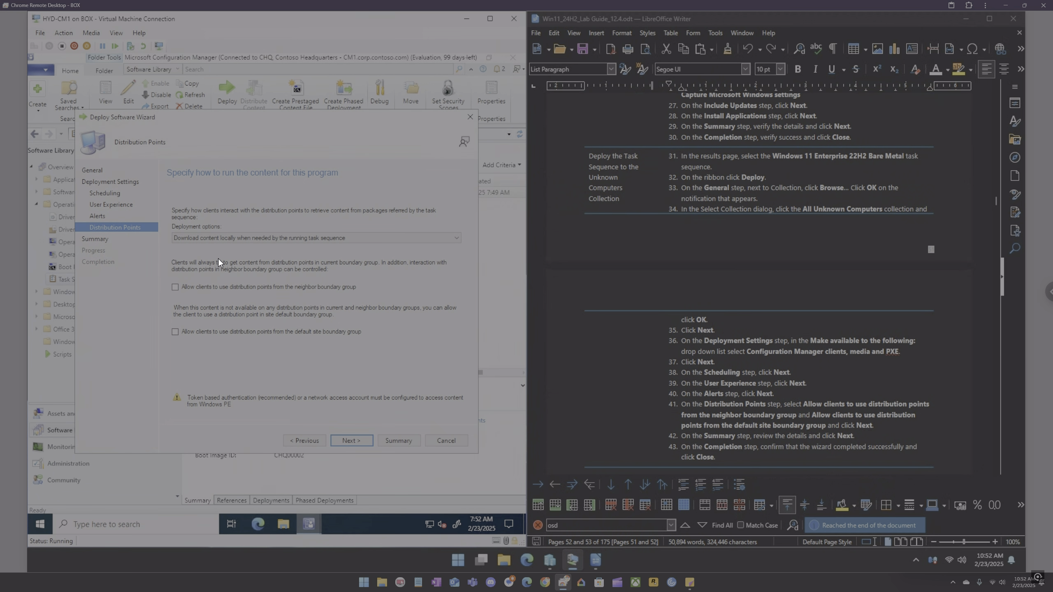
Step: Allow clients to use distribution points from the neighbor and default site boundary groups, then finish and close the deployment wizard
{"action": "left_click", "coordinate": [230, 240]}
{"action": "left_click", "coordinate": [230, 241]}
{"action": "left_click", "coordinate": [248, 235]}
{"action": "left_click", "coordinate": [250, 235]}
{"action": "left_click", "coordinate": [350, 439]}
{"action": "left_click", "coordinate": [352, 439]}
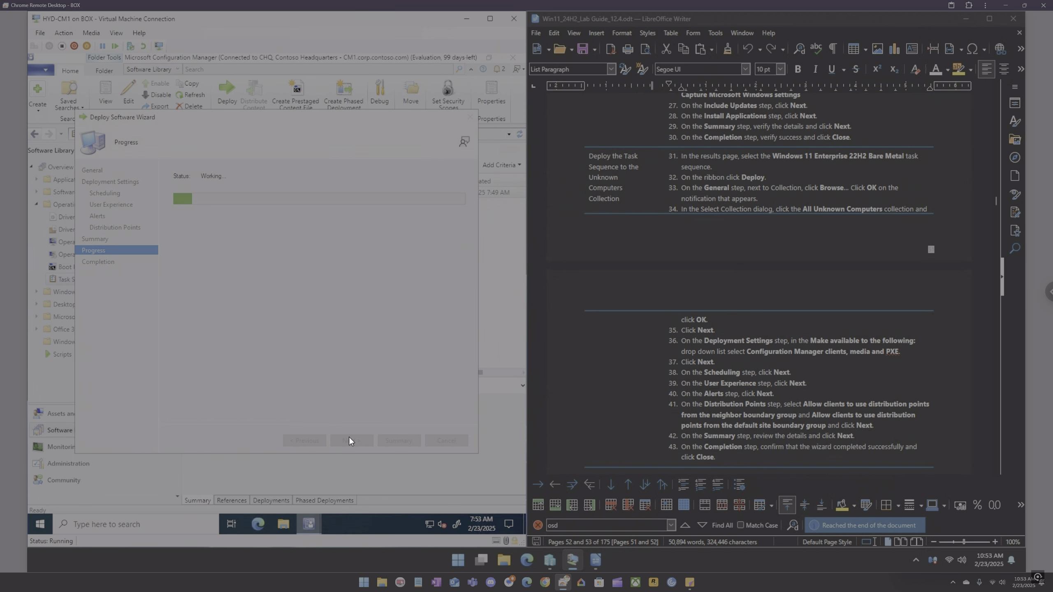
{"action": "left_click", "coordinate": [453, 443]}
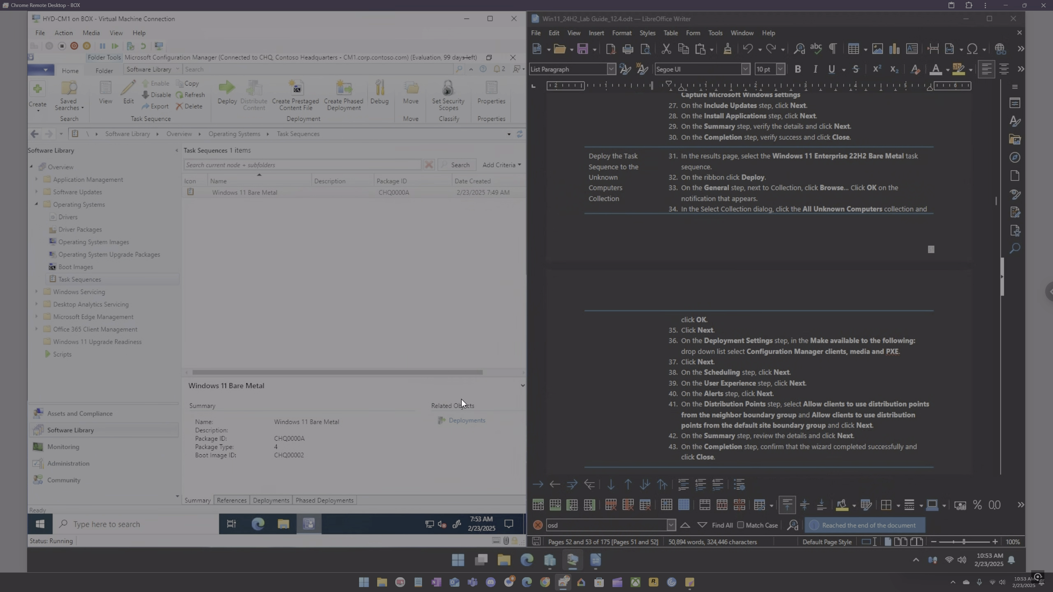
Step: Switch to Hyper-V Manager and select the HYD-Client5 virtual machine
{"action": "scroll", "coordinate": [788, 364], "scroll_direction": "down", "scroll_amount": 3}
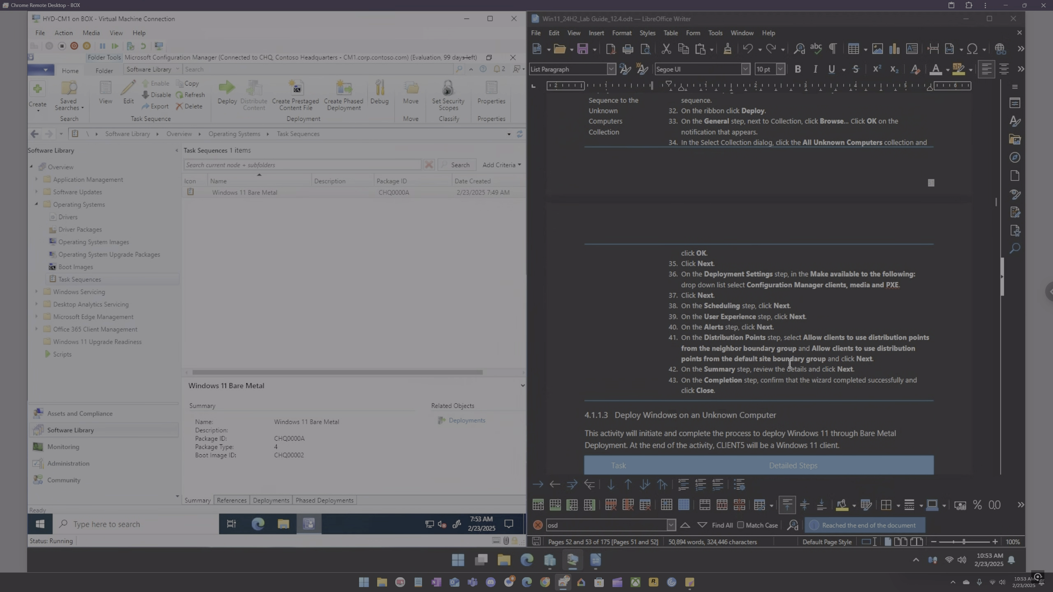
{"action": "scroll", "coordinate": [778, 353], "scroll_direction": "down", "scroll_amount": 2}
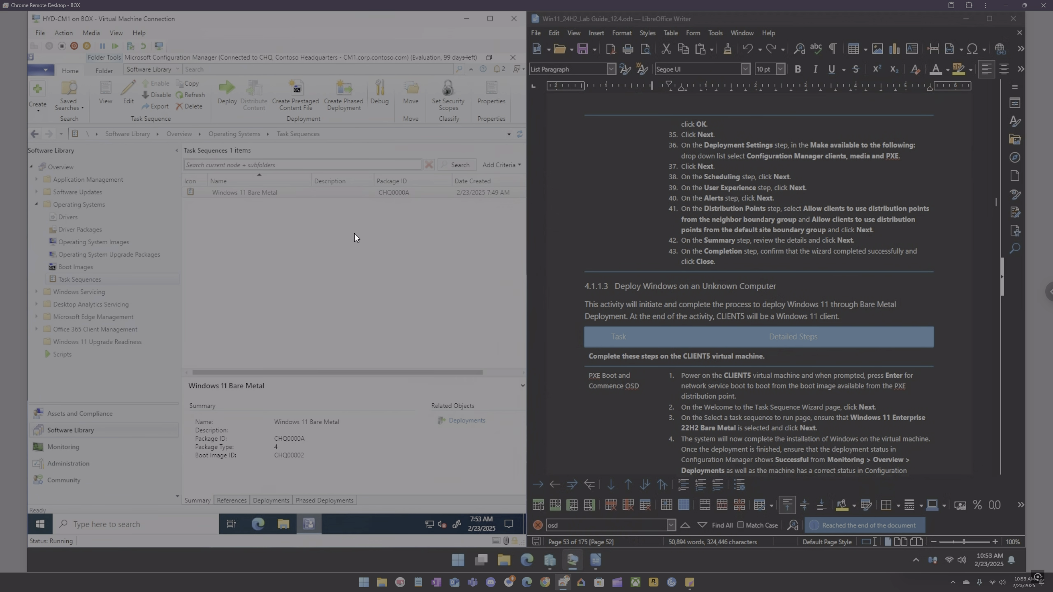
{"action": "left_click", "coordinate": [967, 17]}
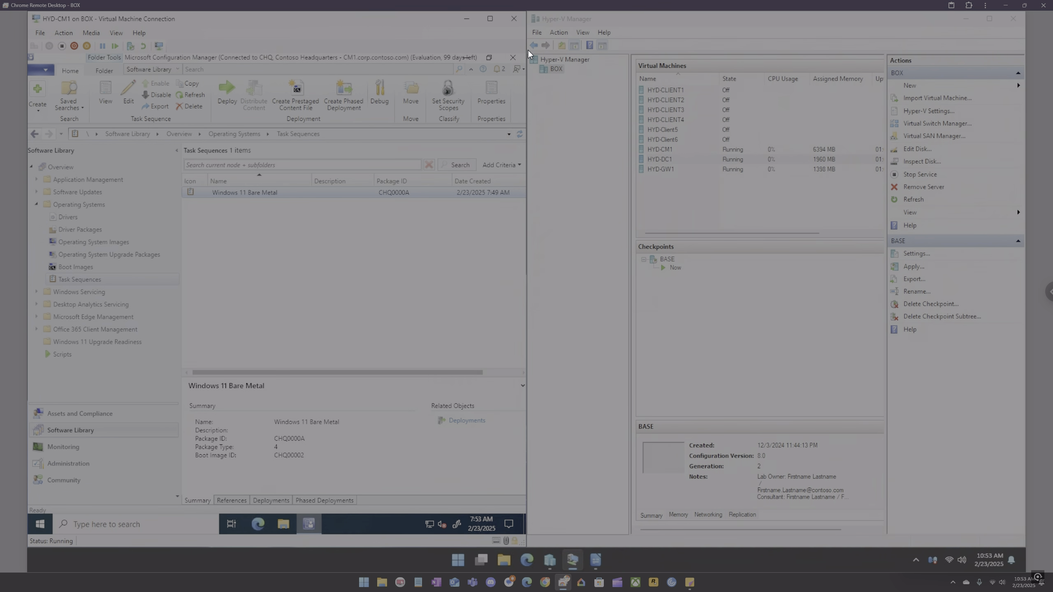
{"action": "left_click", "coordinate": [467, 20]}
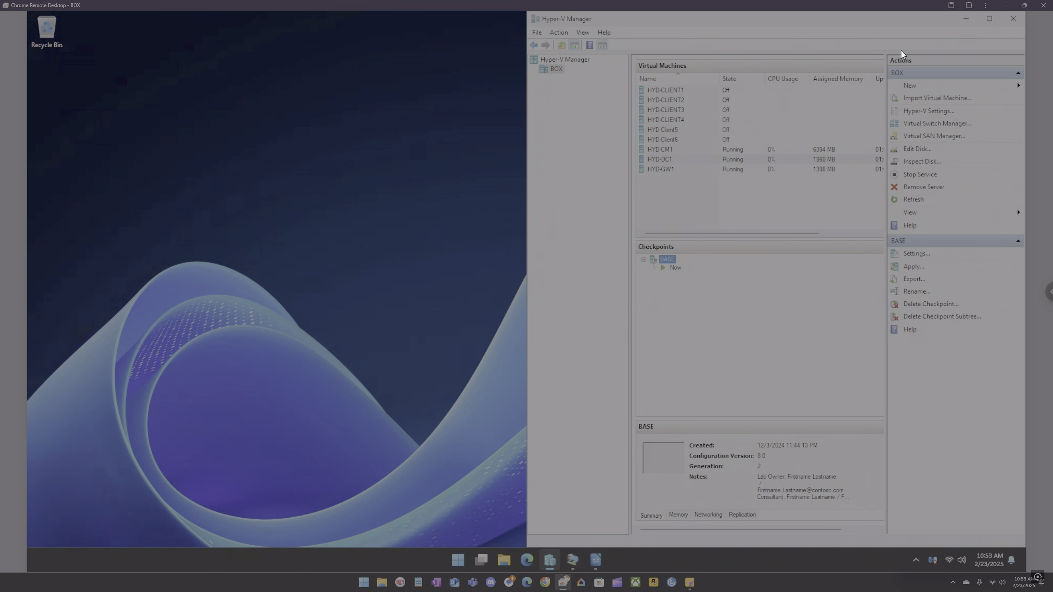
{"action": "left_click", "coordinate": [991, 19]}
{"action": "left_click", "coordinate": [166, 131]}
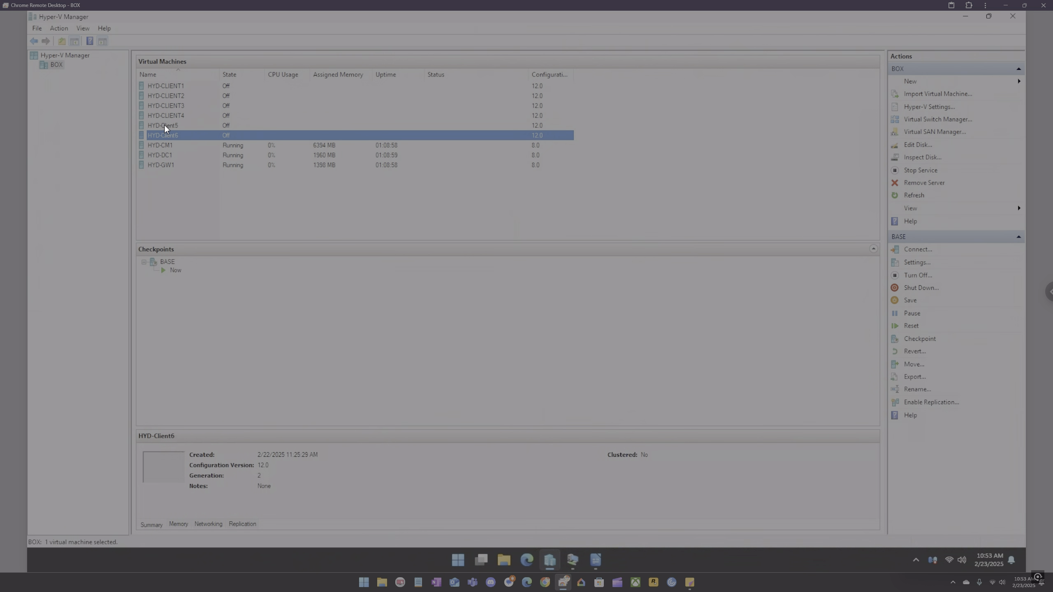
{"action": "left_click", "coordinate": [166, 125]}
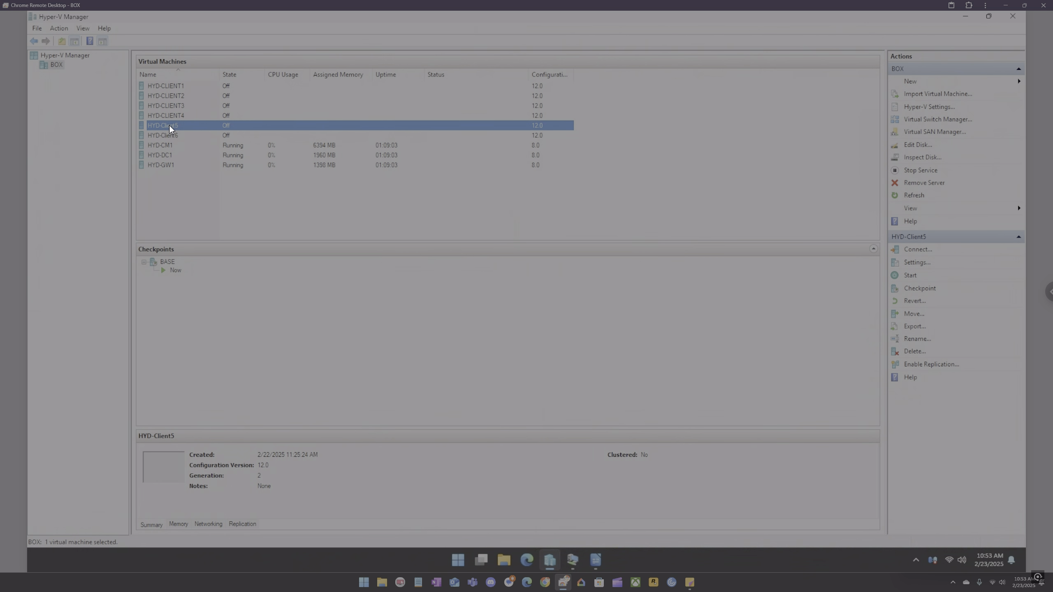
Step: Connect to HYD-Client5, start it, and accept the network boot service prompt to PXE boot
{"action": "right_click", "coordinate": [169, 125]}
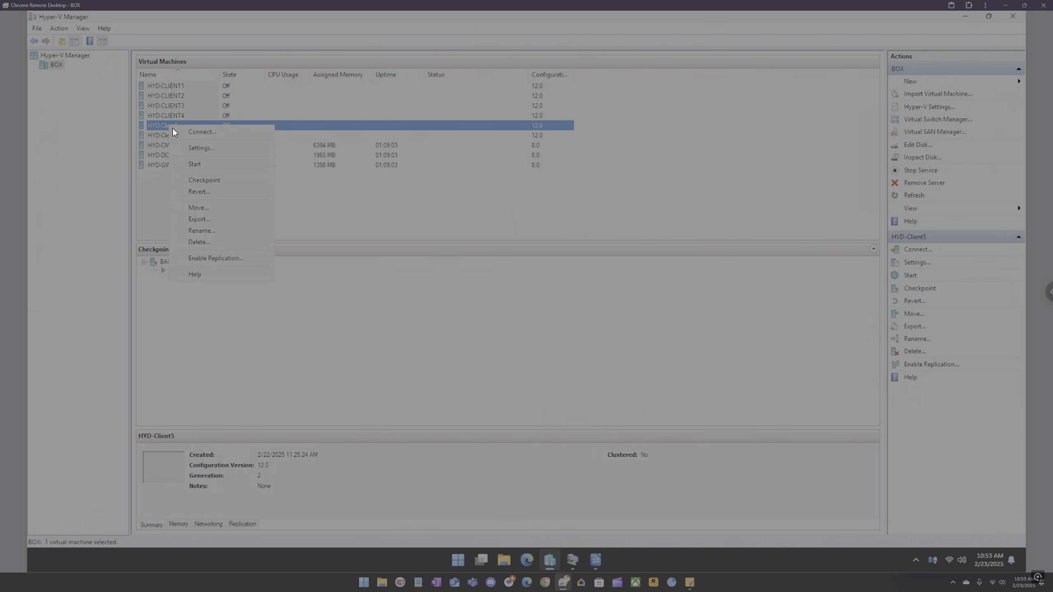
{"action": "left_click", "coordinate": [189, 131]}
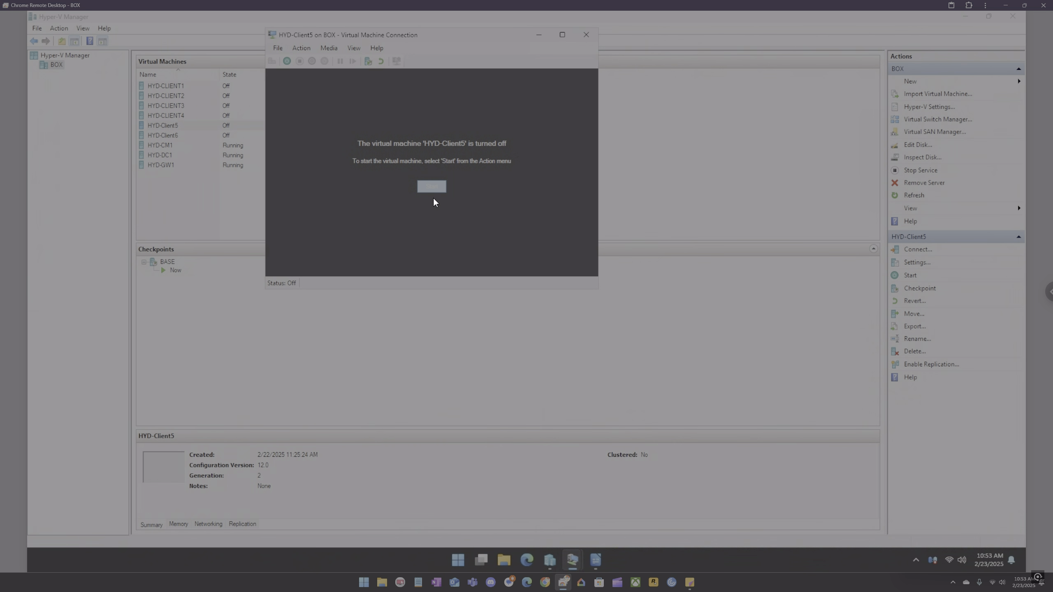
{"action": "left_click", "coordinate": [435, 187]}
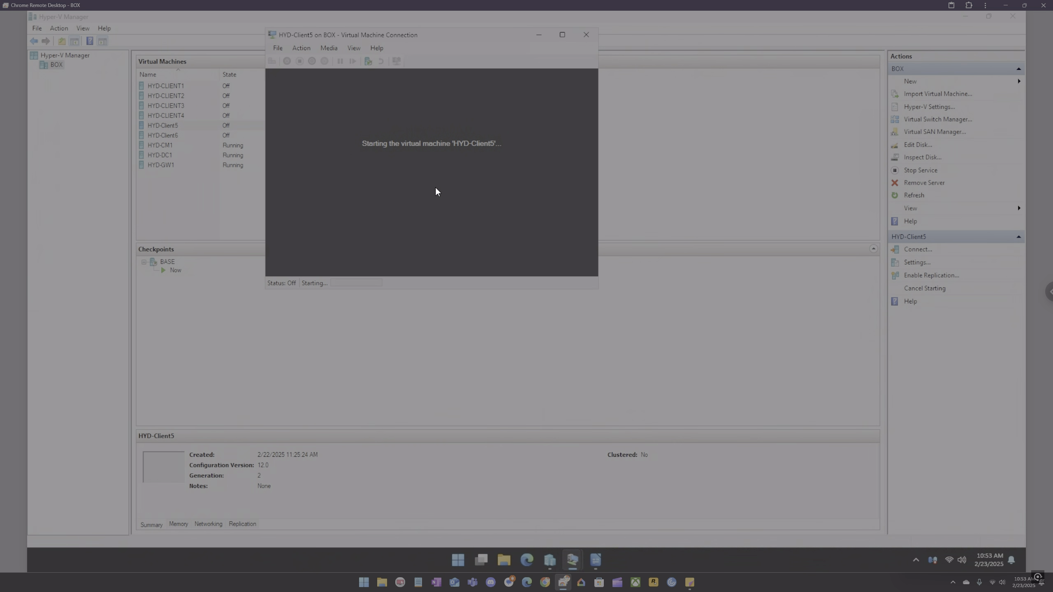
{"action": "left_click_drag", "start_coordinate": [436, 33], "coordinate": [444, 65]}
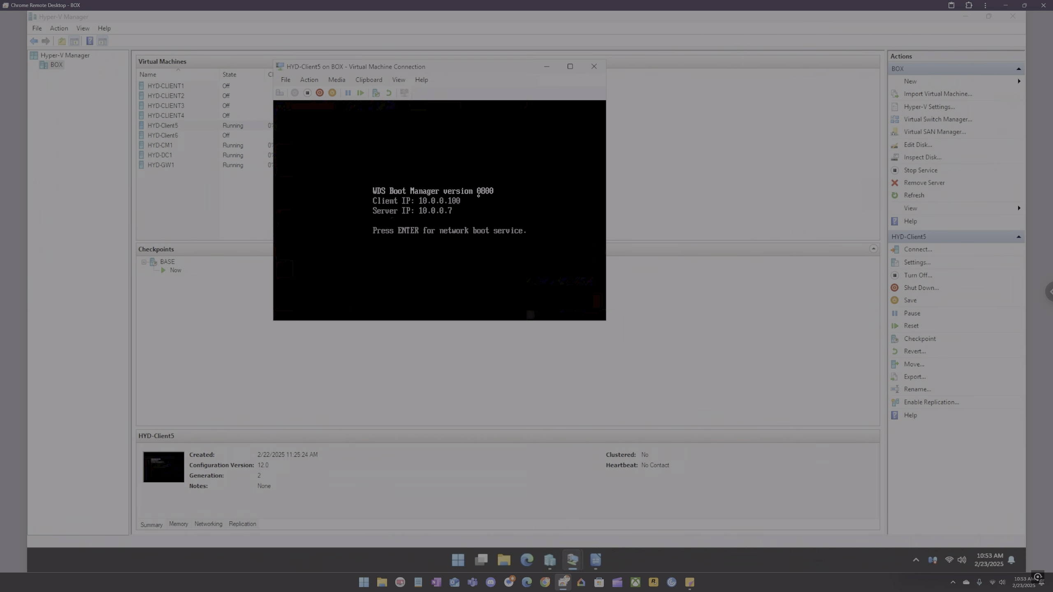
{"action": "key", "text": "Return"}
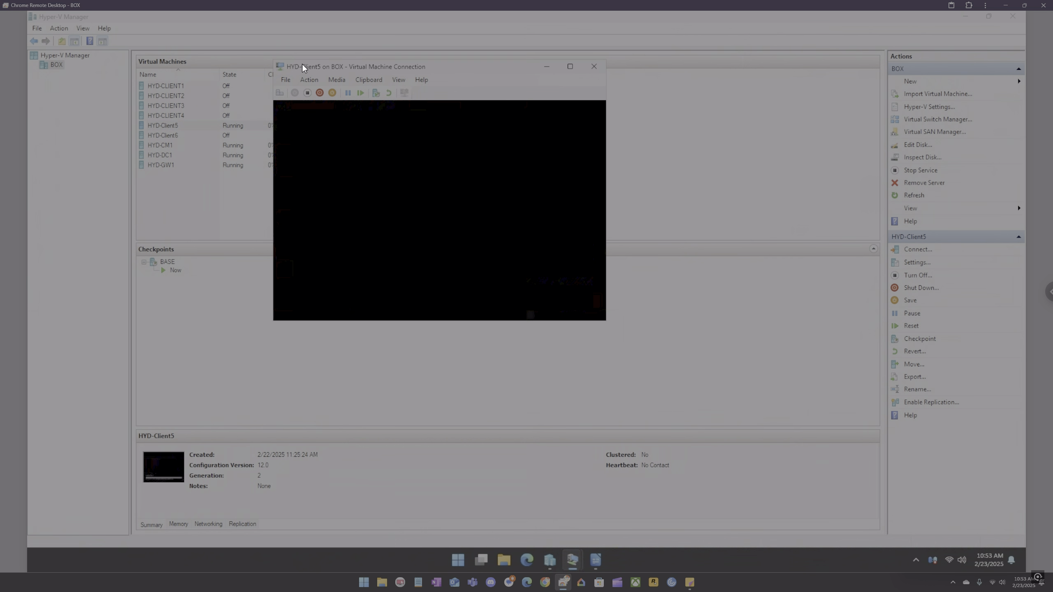
Step: Arrange the HYD-Client5 and HYD-CM1 connection windows side by side on the desktop
{"action": "left_click_drag", "start_coordinate": [327, 71], "coordinate": [255, 86]}
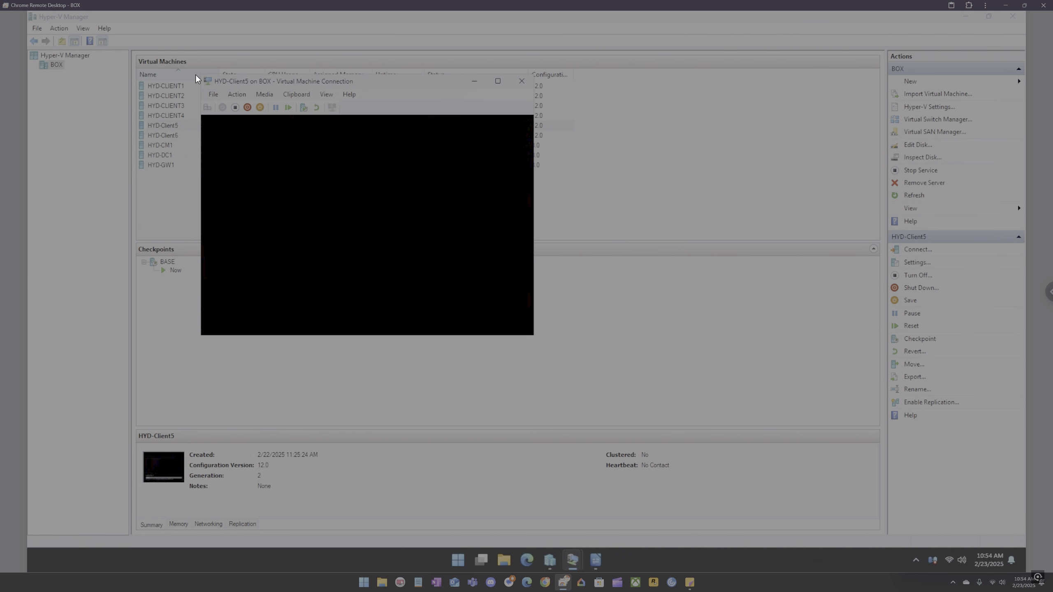
{"action": "left_click_drag", "start_coordinate": [205, 78], "coordinate": [217, 88]}
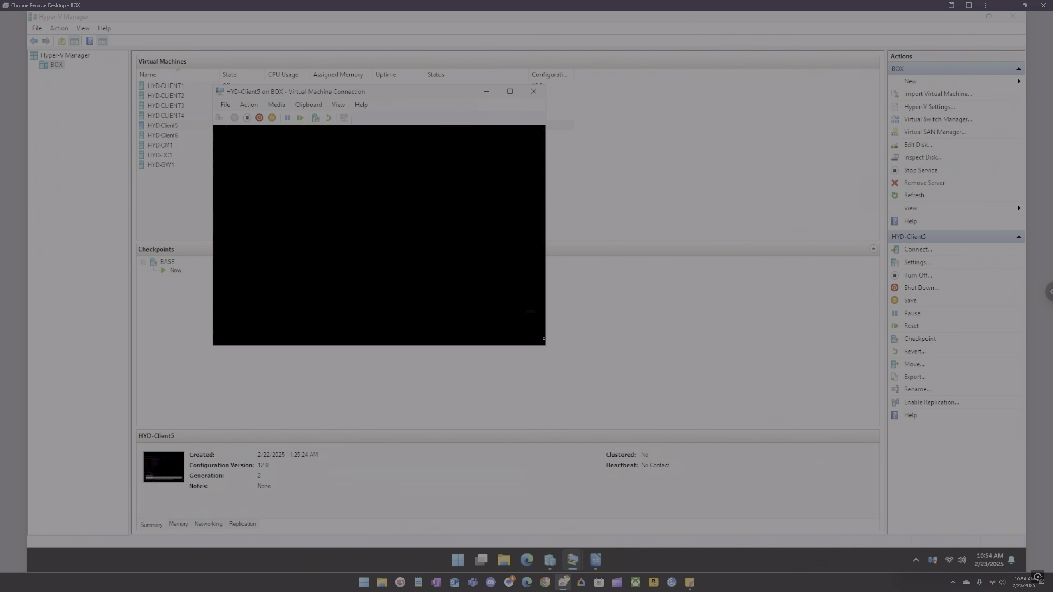
{"action": "left_click", "coordinate": [510, 92]}
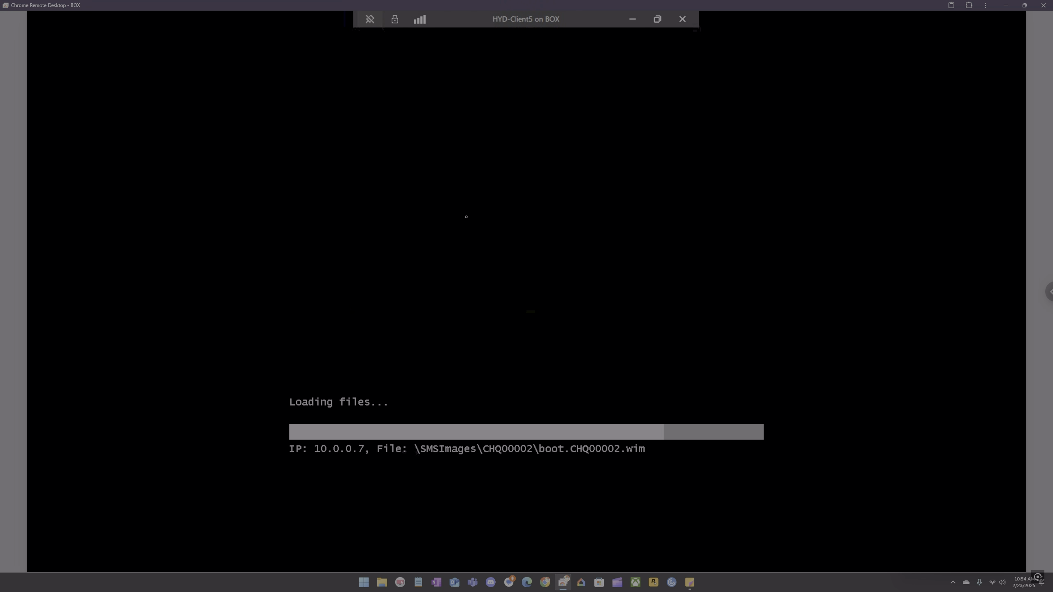
{"action": "left_click", "coordinate": [657, 20]}
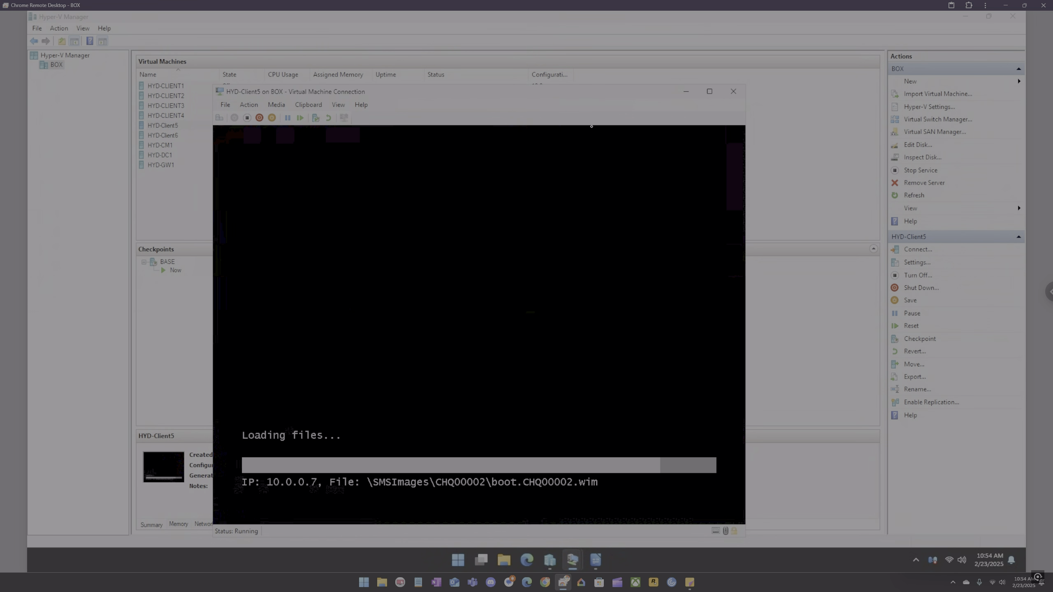
{"action": "left_click_drag", "start_coordinate": [591, 96], "coordinate": [515, 80]}
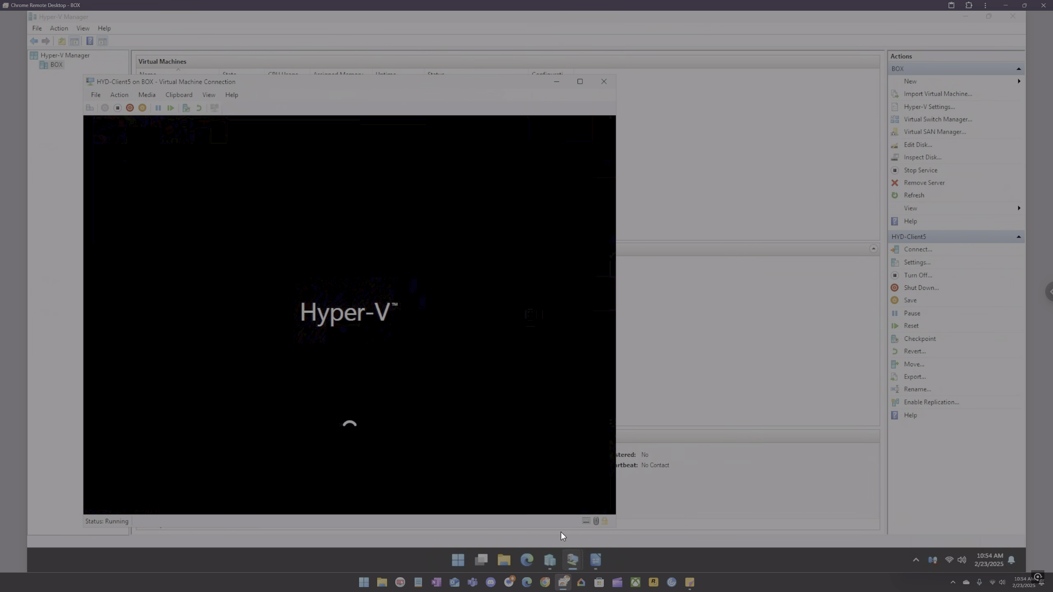
{"action": "left_click", "coordinate": [546, 522]}
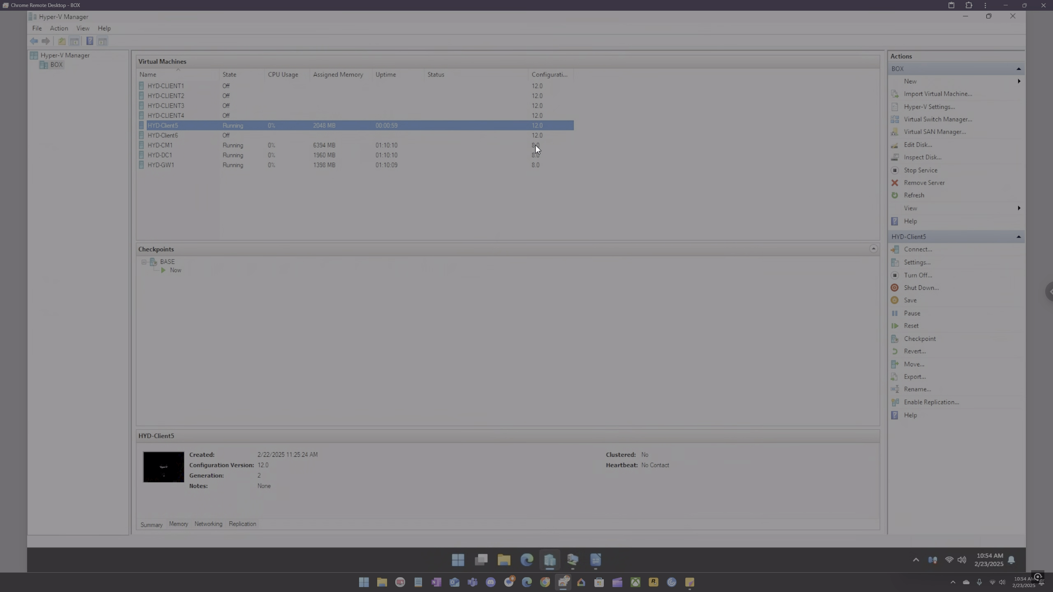
{"action": "mouse_move", "coordinate": [571, 558]}
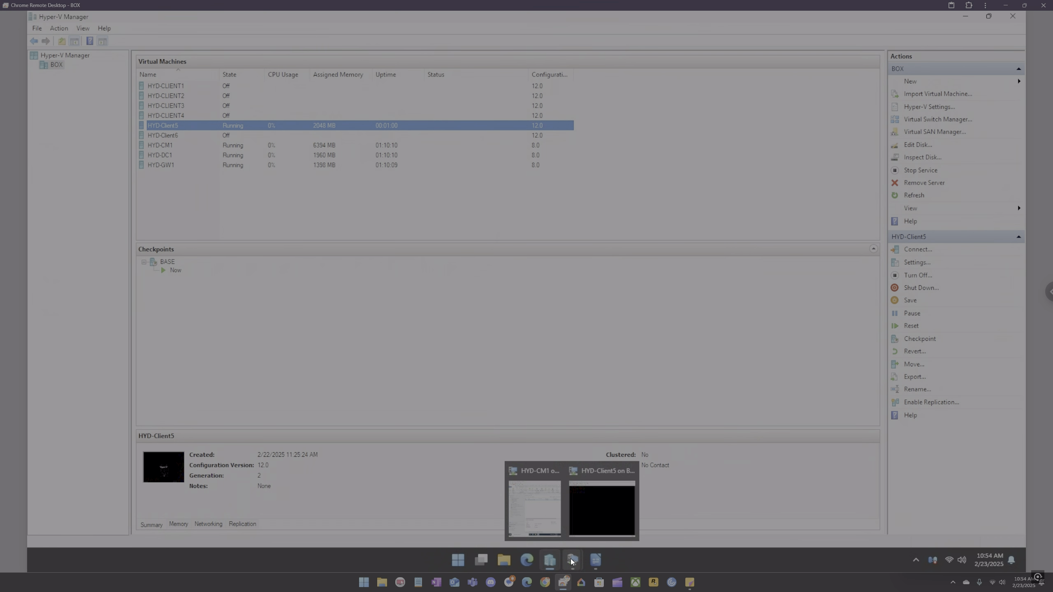
{"action": "left_click", "coordinate": [546, 509]}
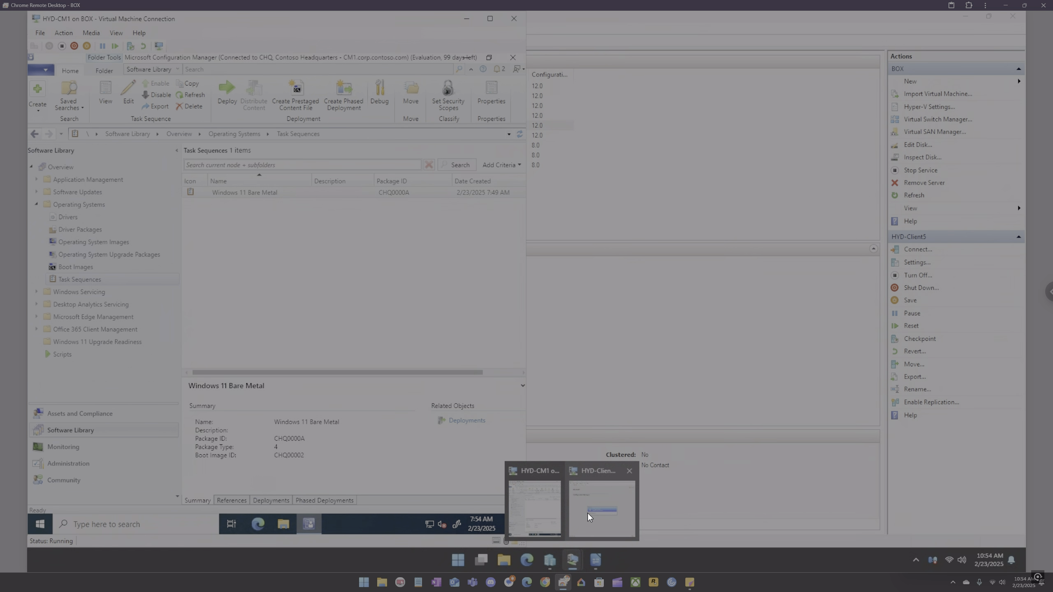
{"action": "left_click", "coordinate": [587, 513]}
{"action": "left_click_drag", "start_coordinate": [463, 86], "coordinate": [797, 78]}
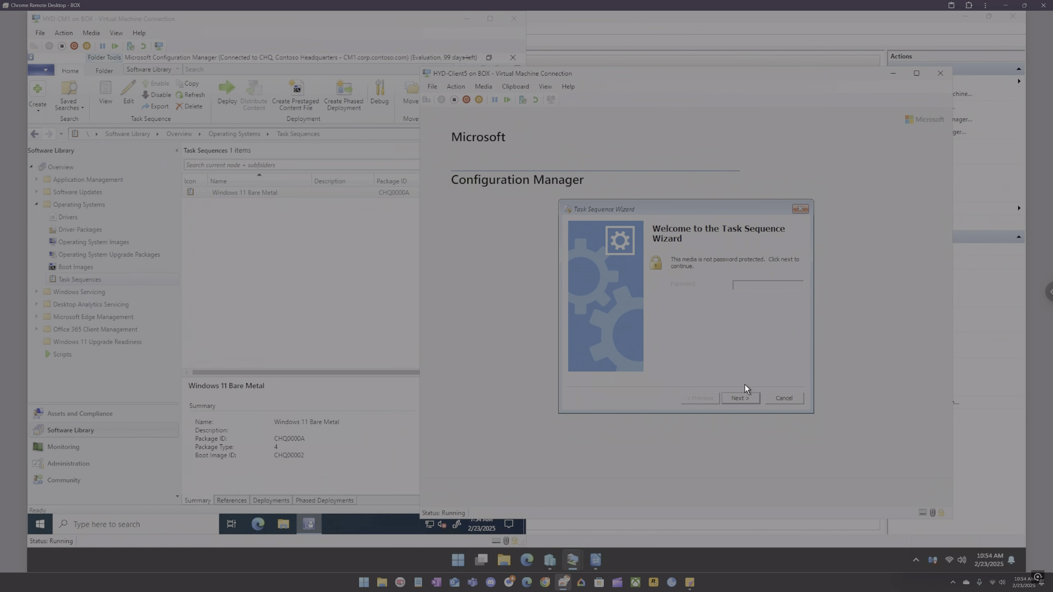
Step: Proceed through the Task Sequence Wizard on HYD-Client5 and run the Windows 11 Bare Metal task sequence
{"action": "left_click", "coordinate": [745, 402]}
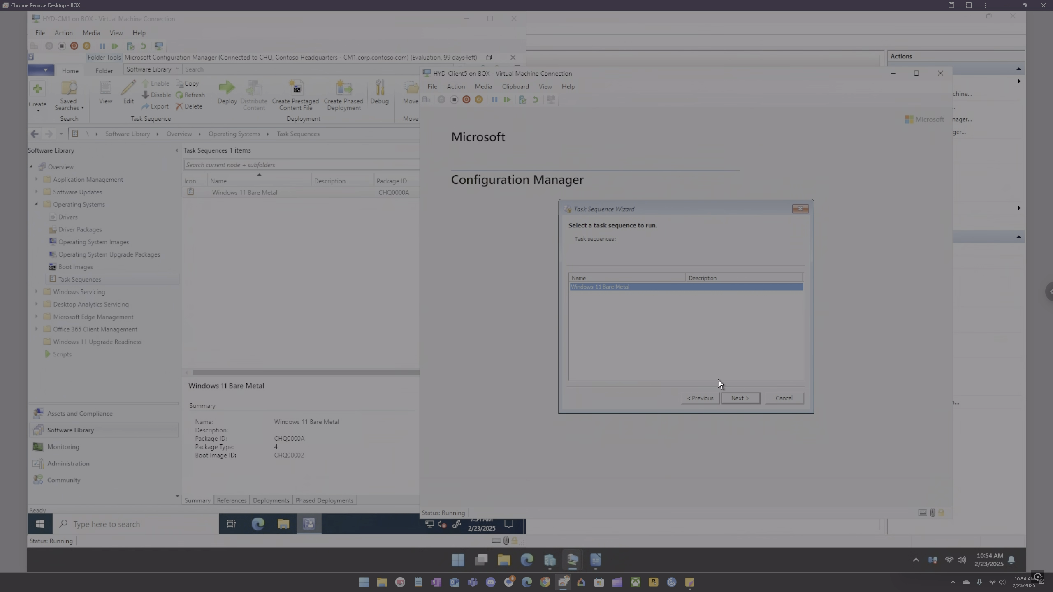
{"action": "left_click", "coordinate": [741, 398]}
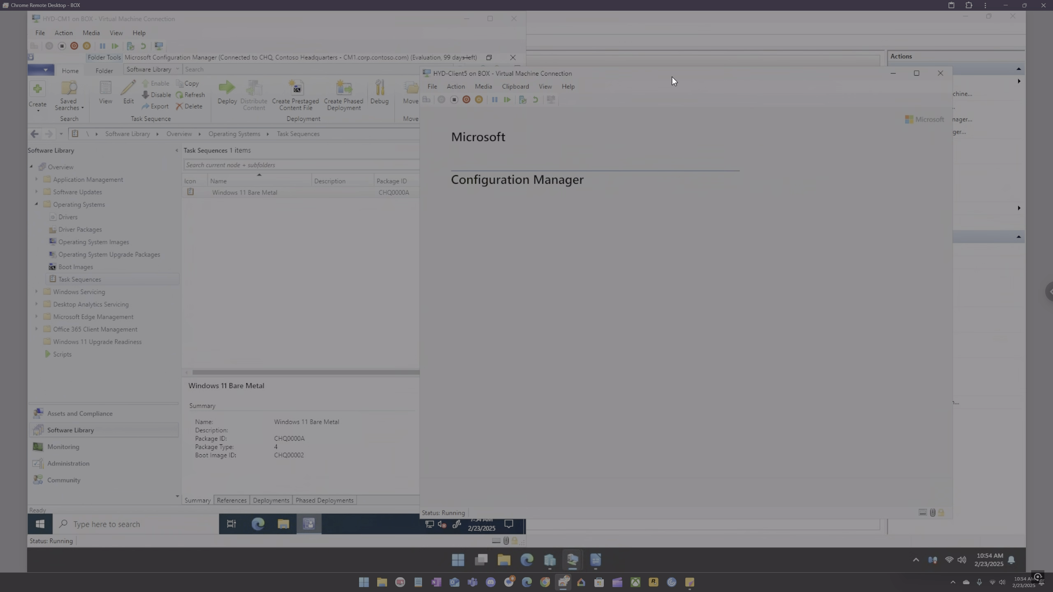
Step: Open the Boot Images node in Configuration Manager and select the Boot image (x64)
{"action": "left_click_drag", "start_coordinate": [672, 79], "coordinate": [742, 78]}
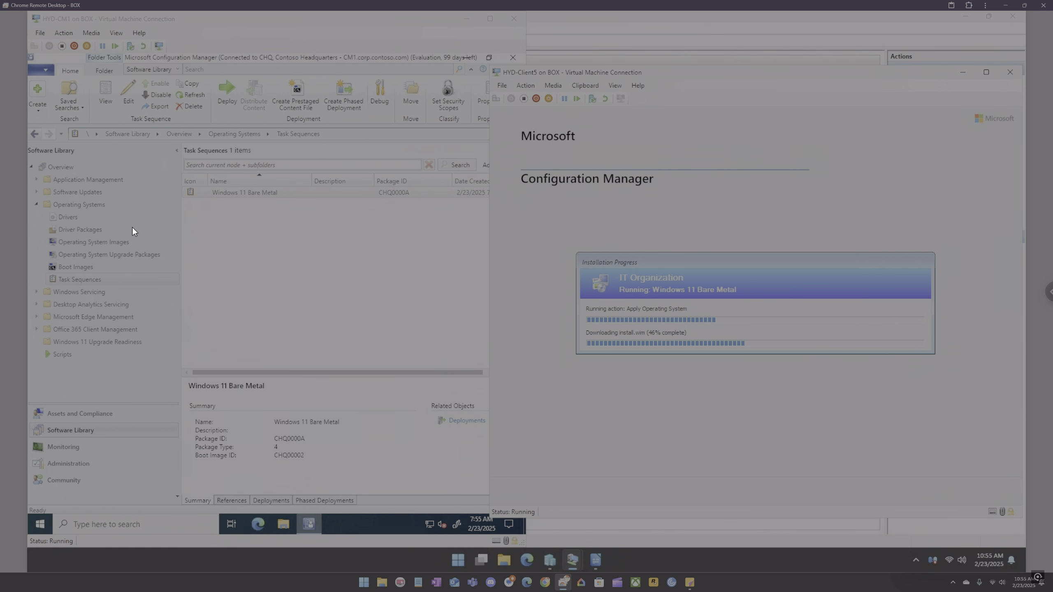
{"action": "left_click", "coordinate": [83, 267]}
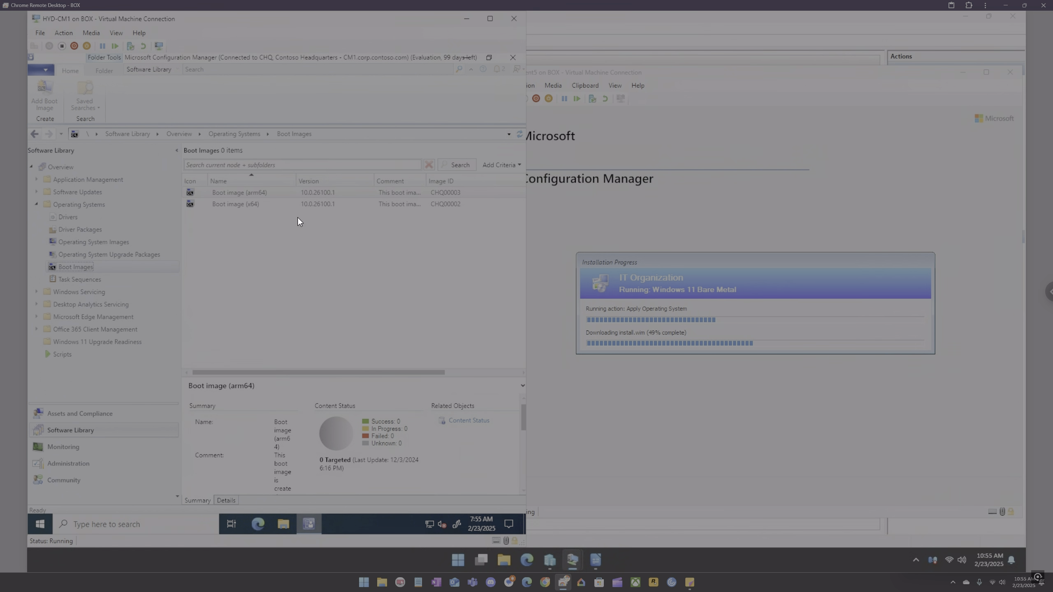
{"action": "left_click", "coordinate": [272, 204]}
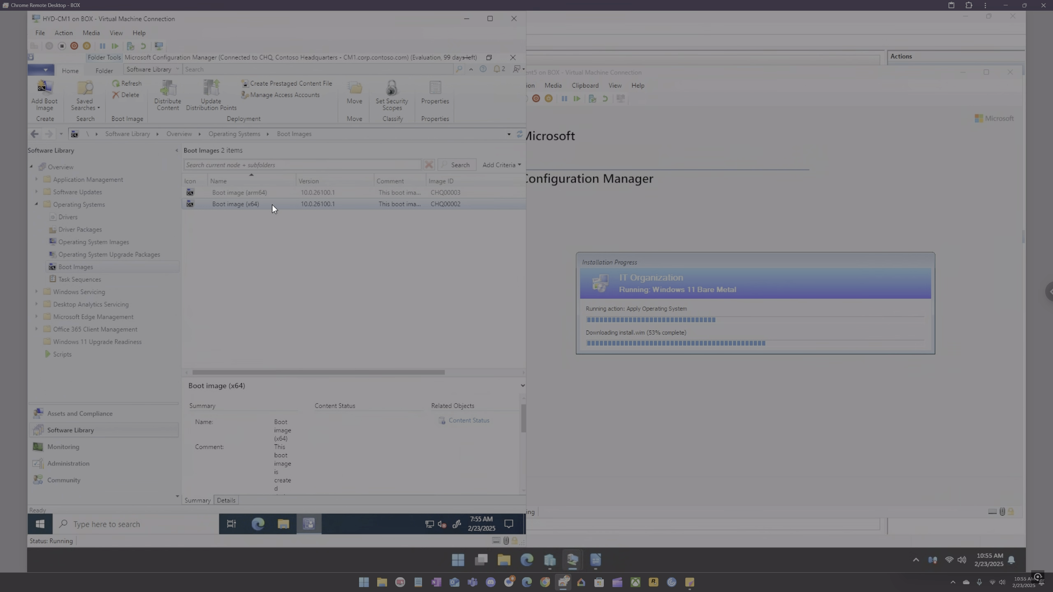
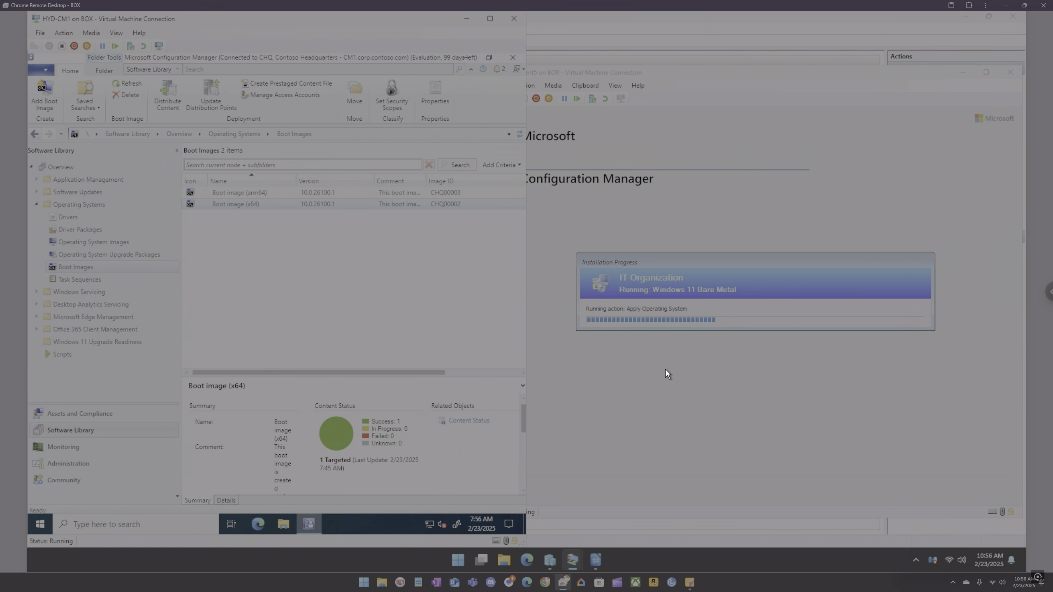
Step: Copy the Windows 11 Bare Metal task sequence in the Task Sequences node
{"action": "left_click", "coordinate": [94, 279]}
{"action": "left_click", "coordinate": [225, 193]}
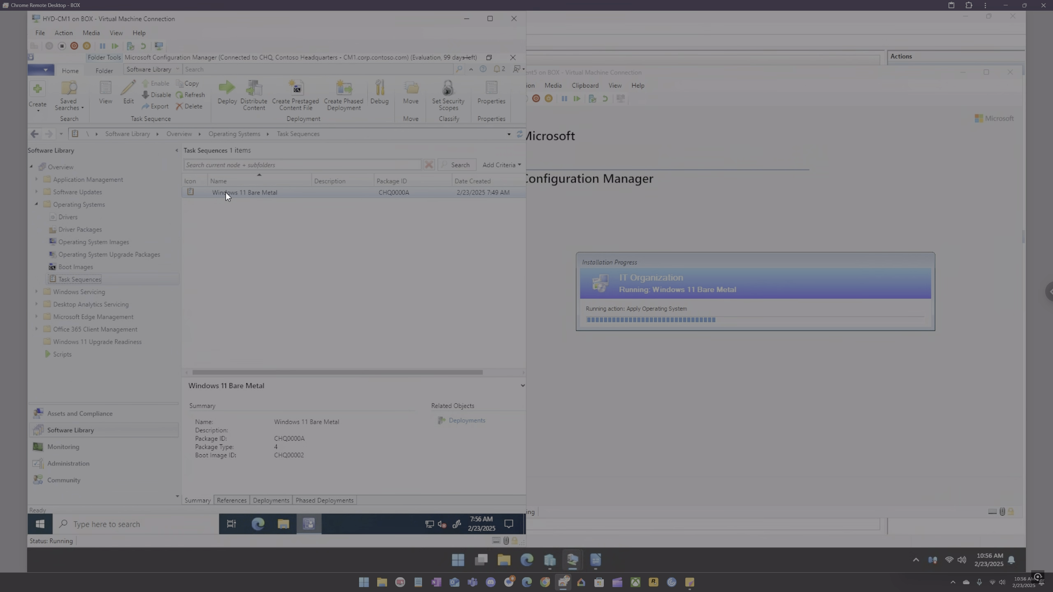
{"action": "right_click", "coordinate": [227, 195]}
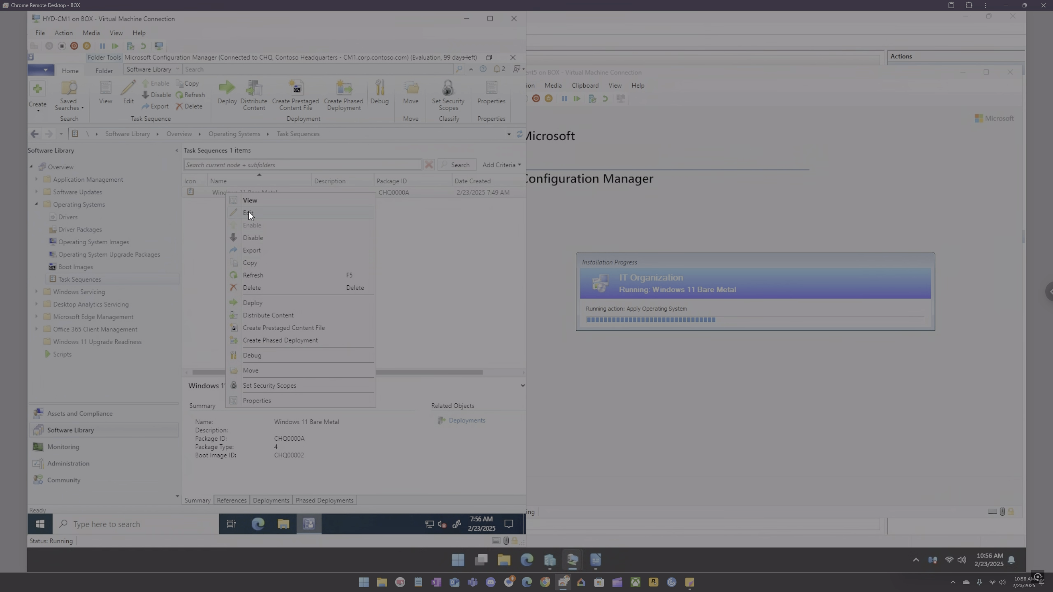
{"action": "left_click", "coordinate": [417, 227]}
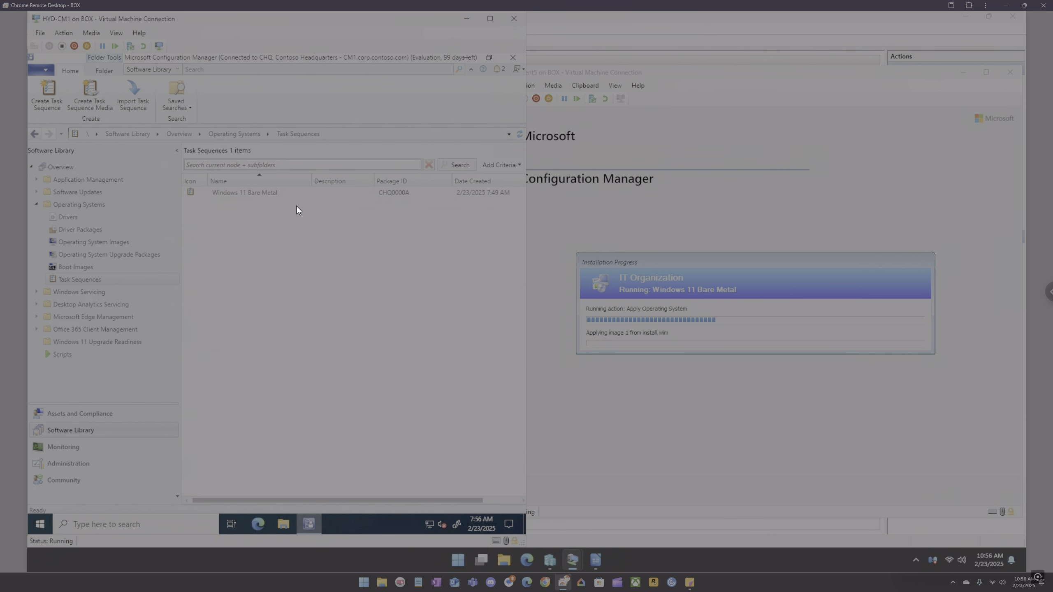
{"action": "right_click", "coordinate": [247, 195]}
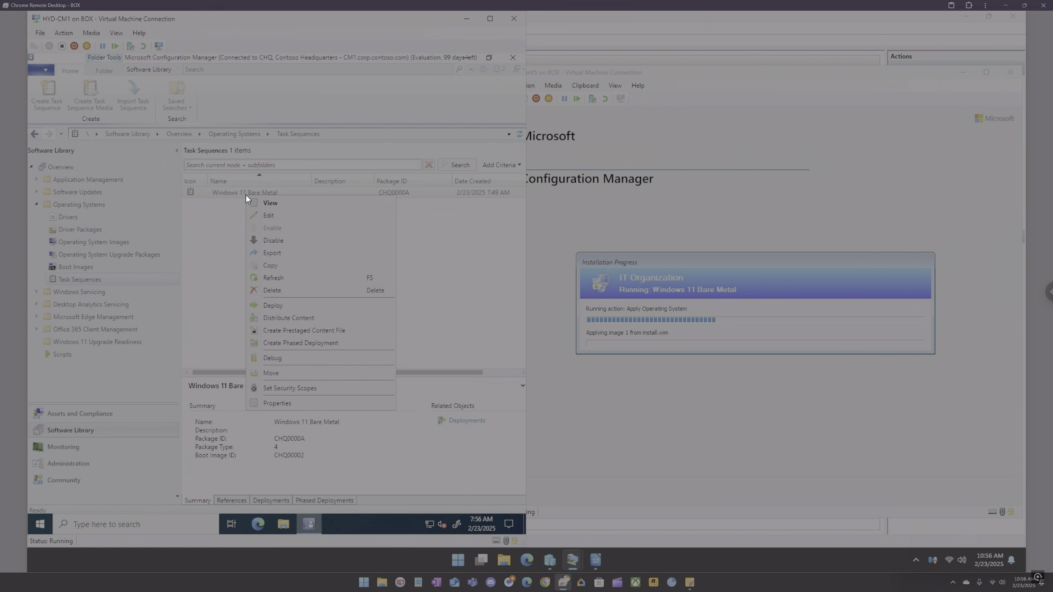
{"action": "left_click", "coordinate": [275, 266]}
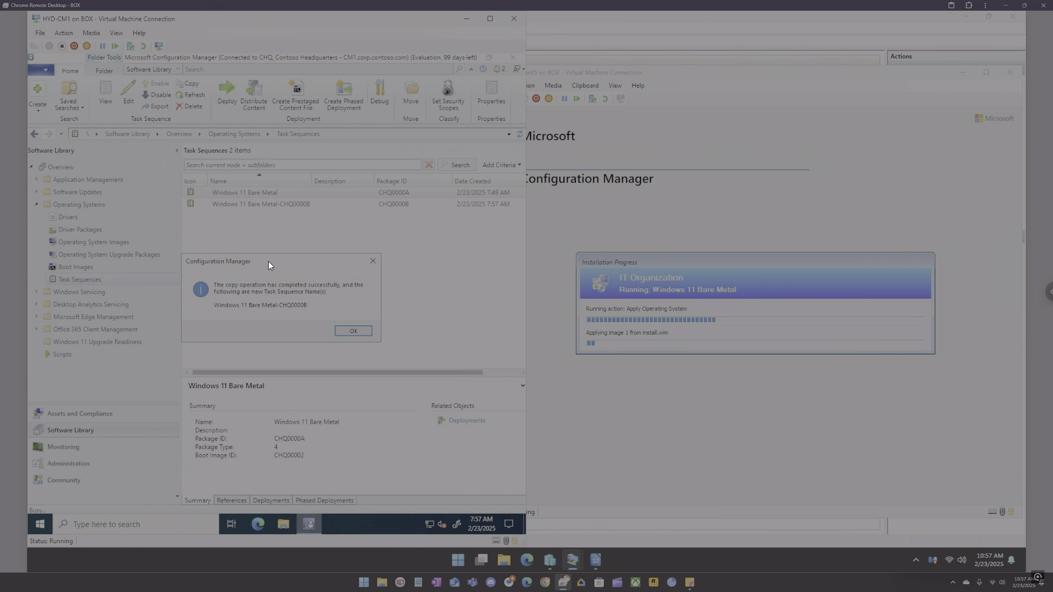
{"action": "left_click", "coordinate": [348, 331]}
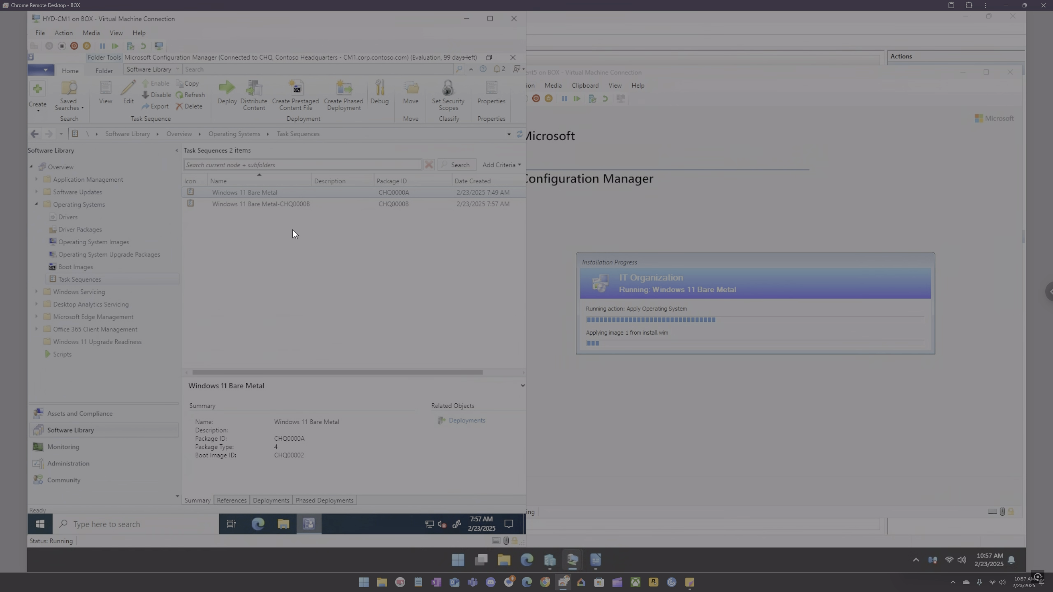
Step: Rename the copied task sequence to Windows 11 Bare Metal (Testing) in its properties and apply
{"action": "right_click", "coordinate": [284, 205]}
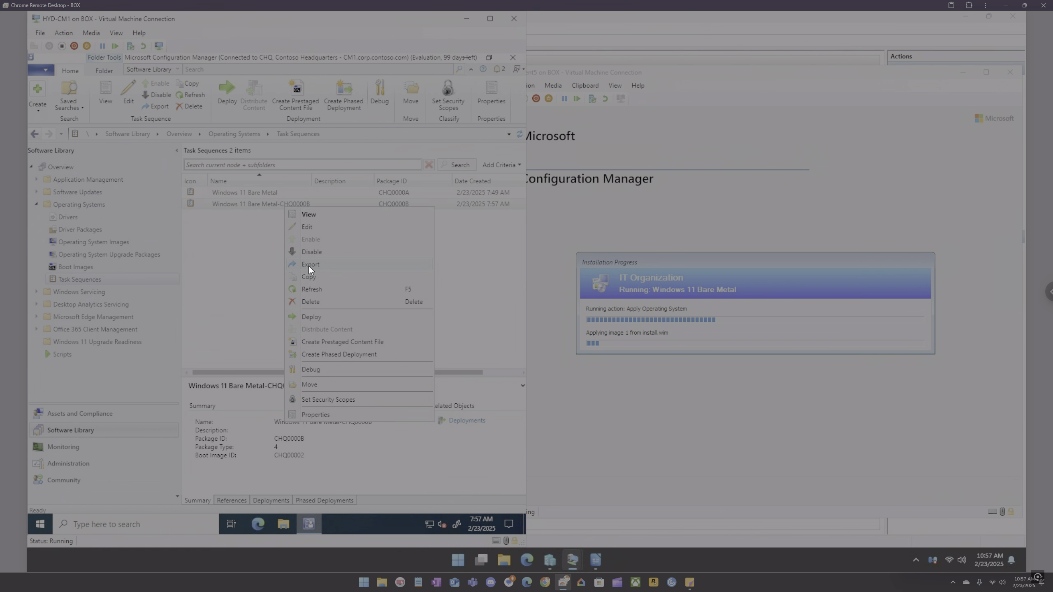
{"action": "left_click", "coordinate": [320, 413]}
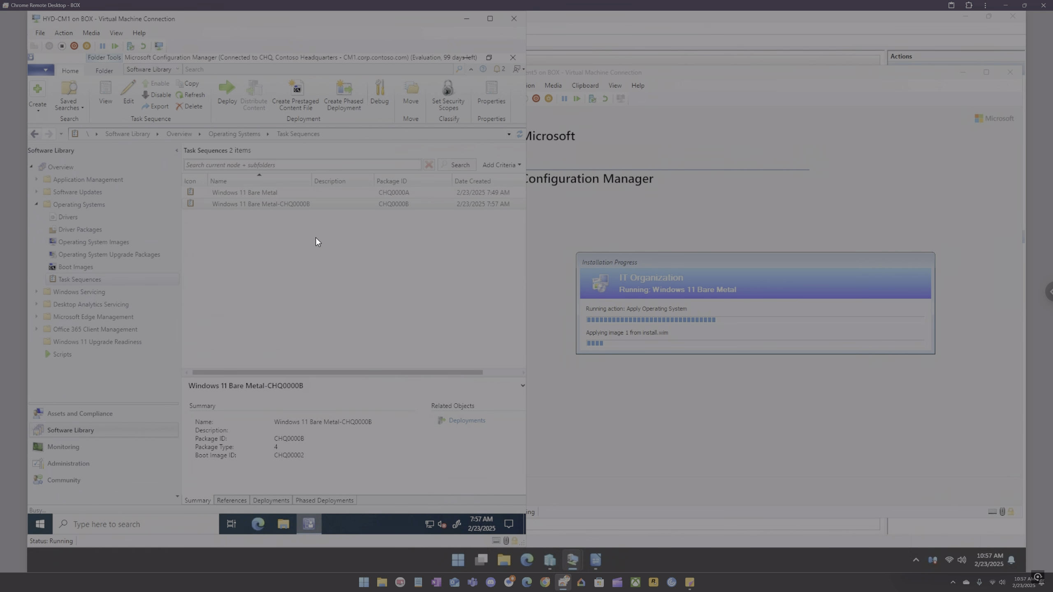
{"action": "double_click", "coordinate": [286, 176]}
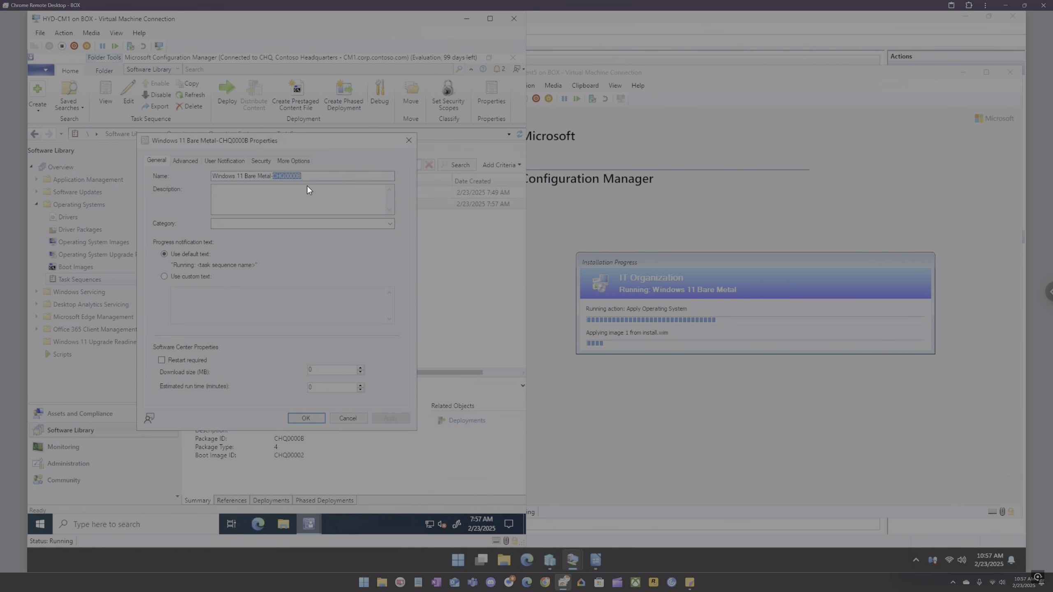
{"action": "key", "text": "BackSpace"}
{"action": "key", "text": "BackSpace"}
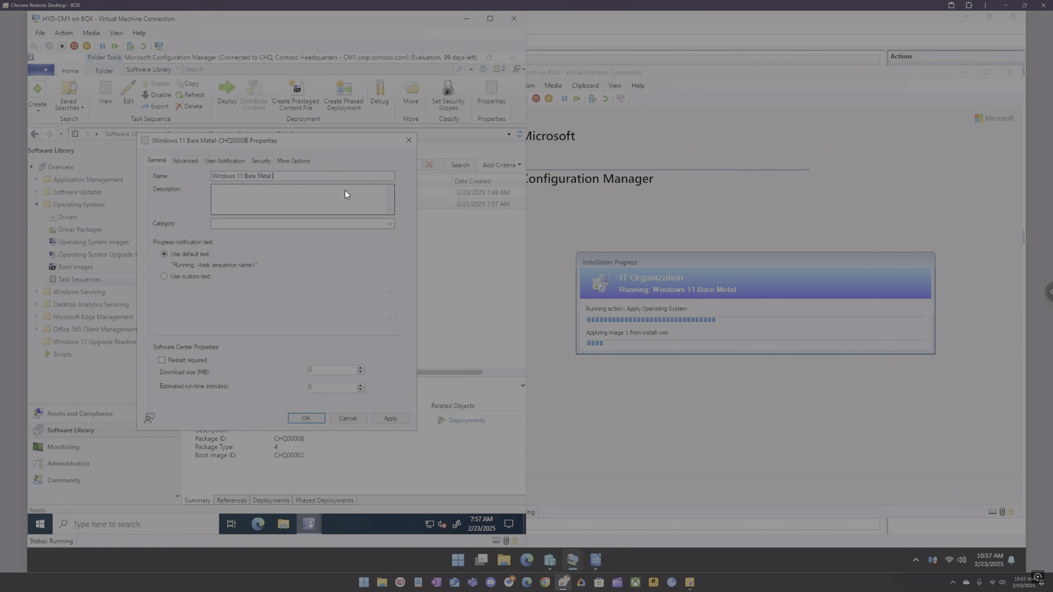
{"action": "type", "text": "(Testing)"}
{"action": "left_click", "coordinate": [387, 415]}
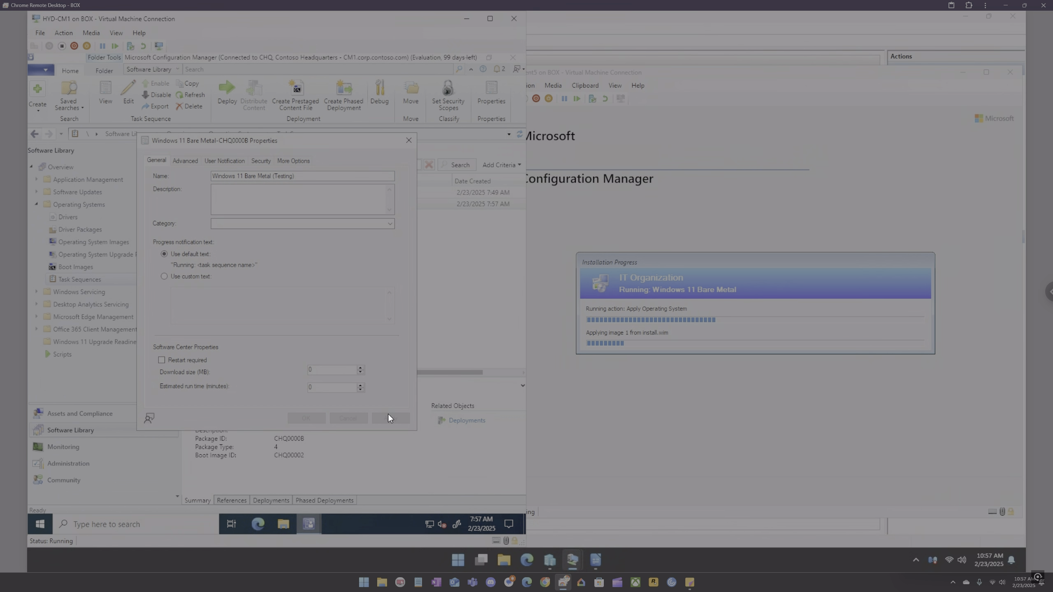
{"action": "left_click", "coordinate": [305, 418]}
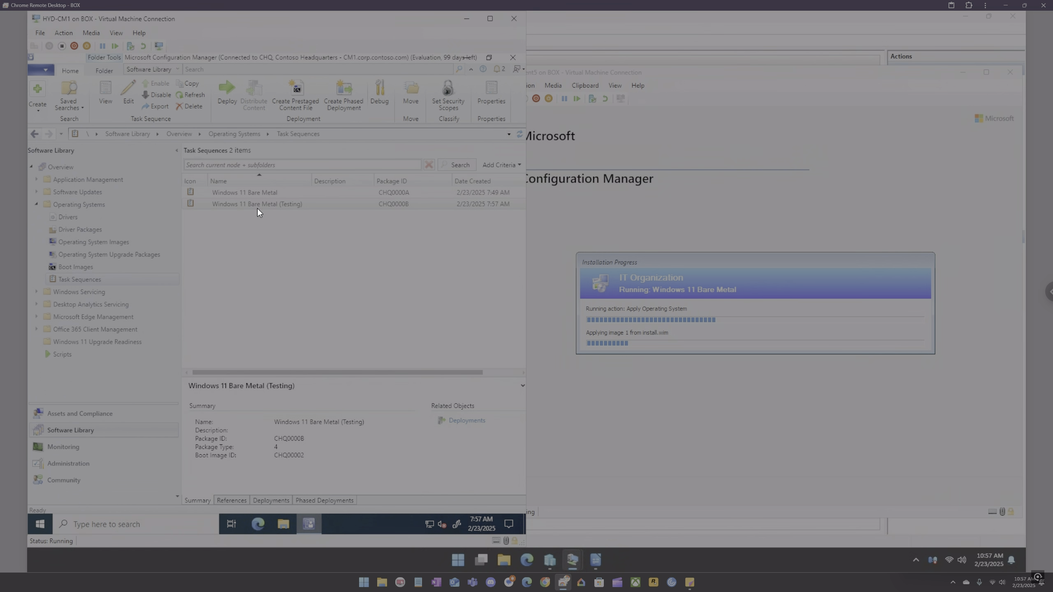
Step: Open the testing task sequence for editing and select the Setup Windows and Configuration Manager step
{"action": "right_click", "coordinate": [257, 206]}
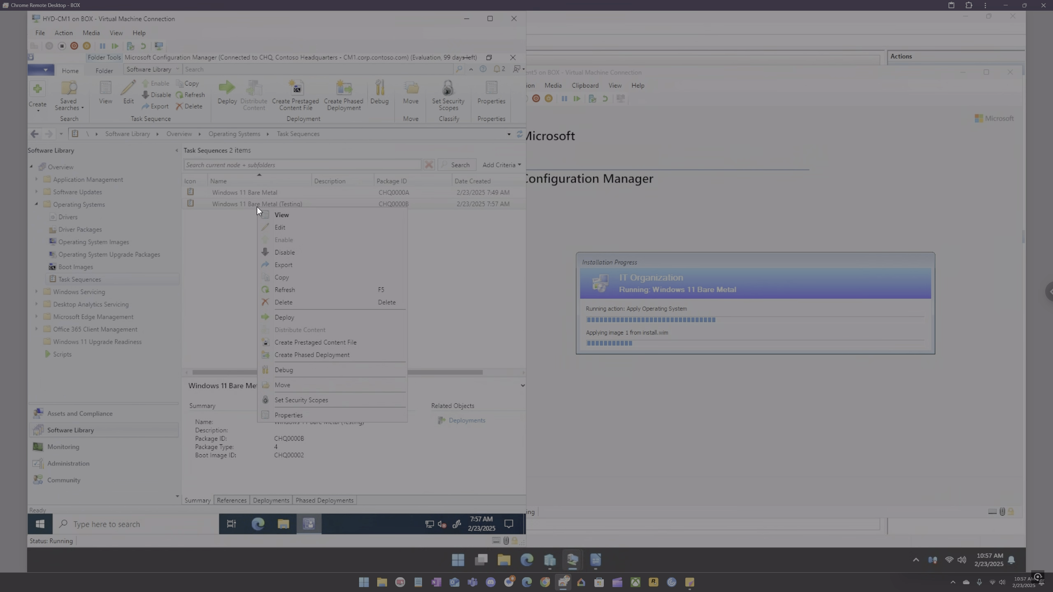
{"action": "left_click", "coordinate": [277, 229]}
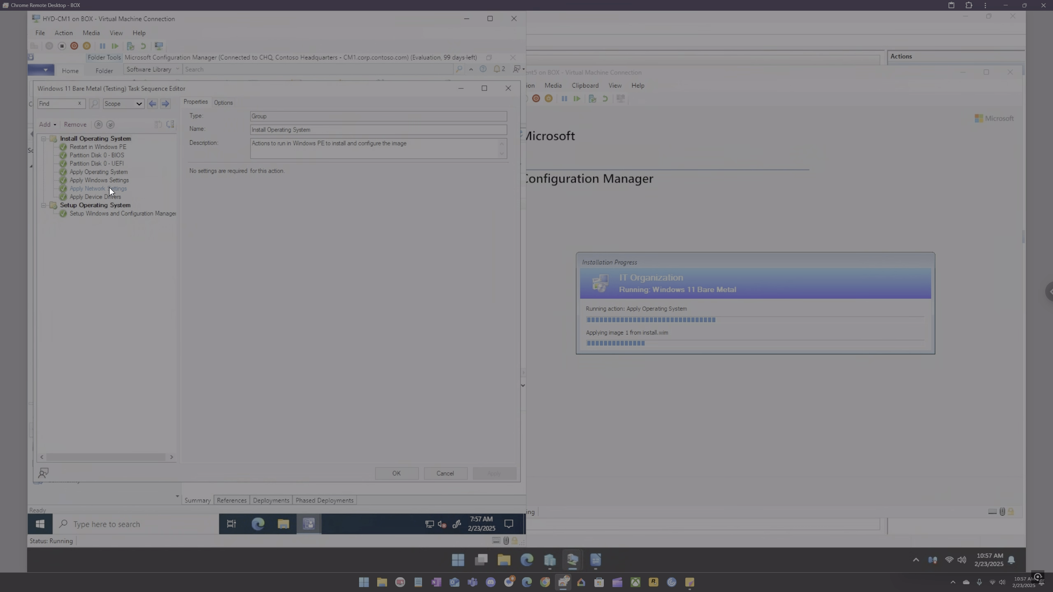
{"action": "left_click", "coordinate": [109, 214]}
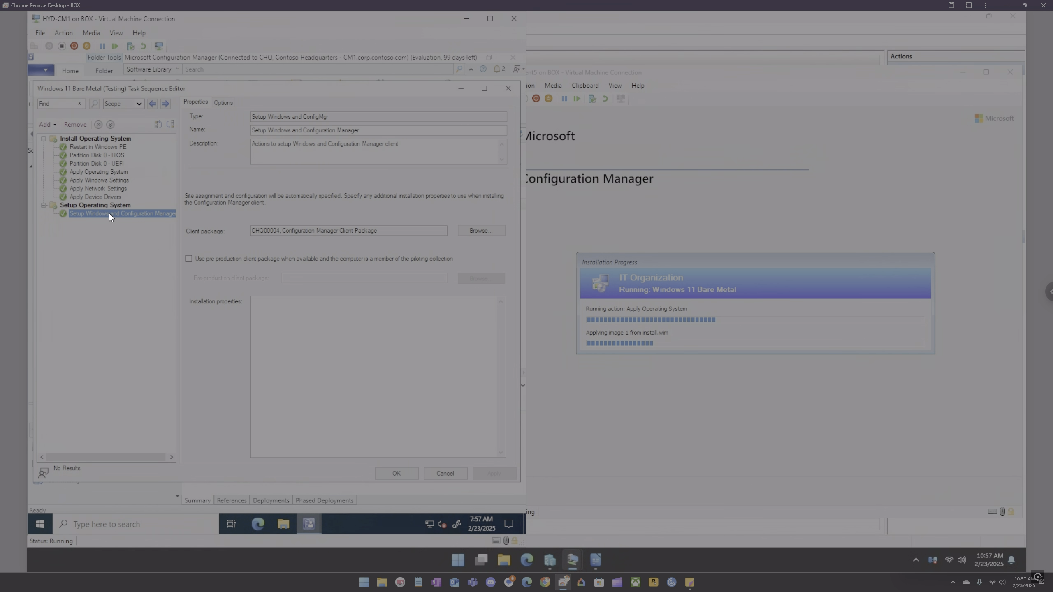
{"action": "left_click", "coordinate": [55, 126]}
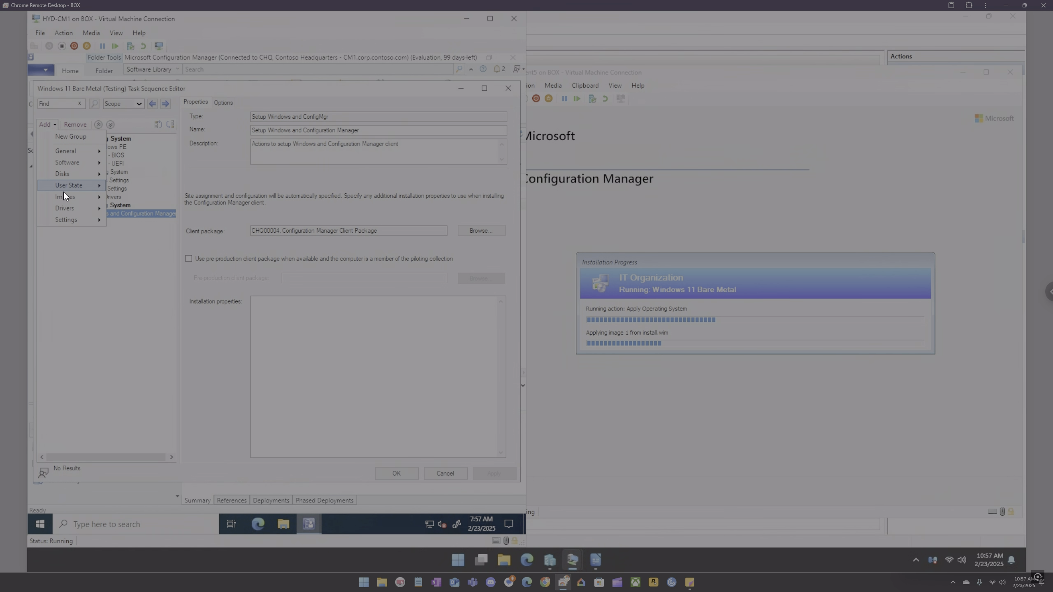
{"action": "left_click", "coordinate": [72, 137]}
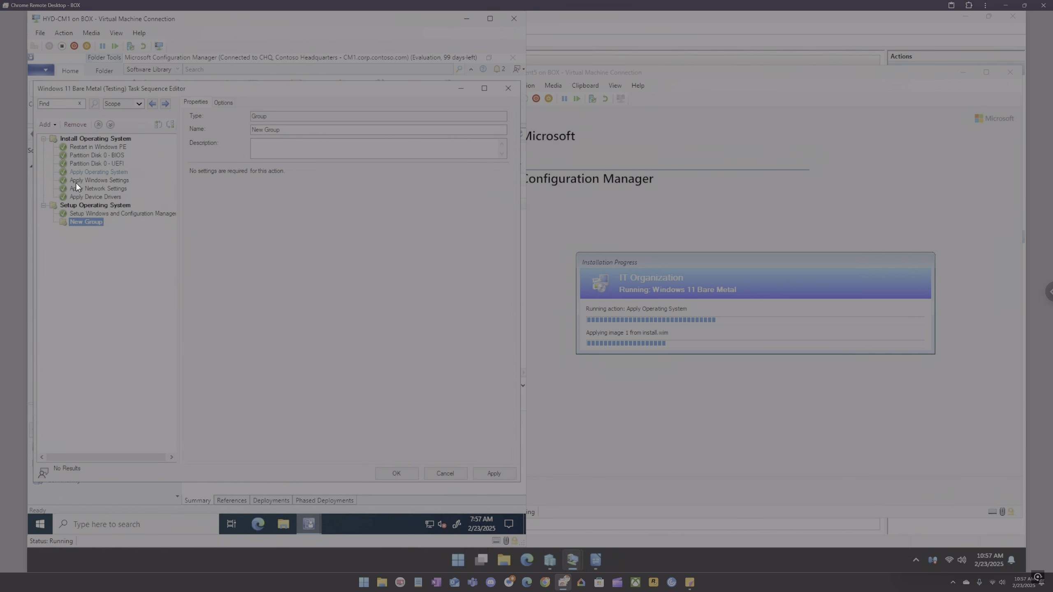
{"action": "right_click", "coordinate": [90, 224]}
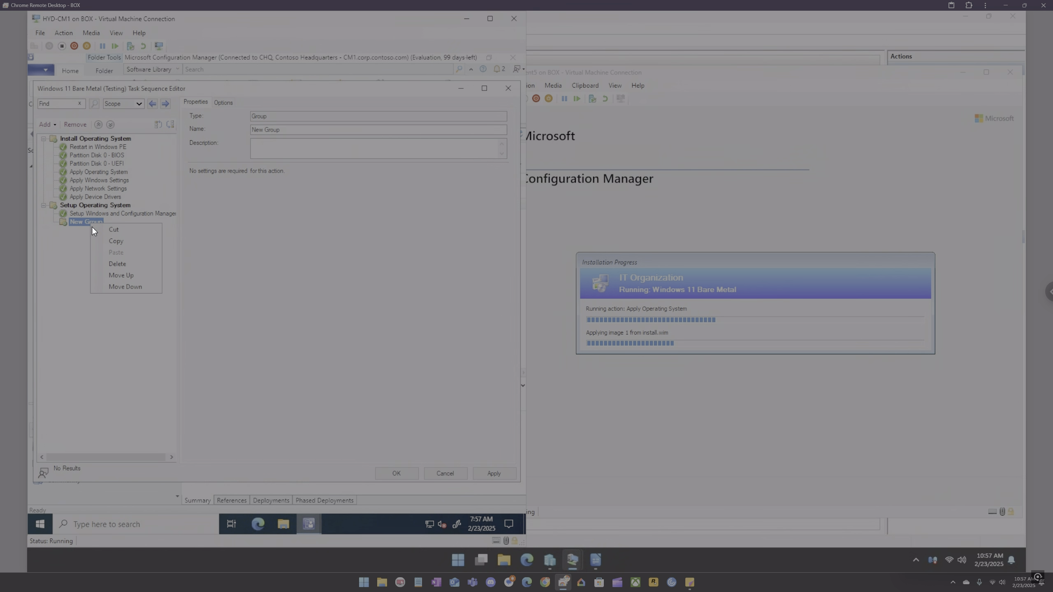
{"action": "left_click", "coordinate": [120, 260]}
{"action": "left_click", "coordinate": [308, 325]}
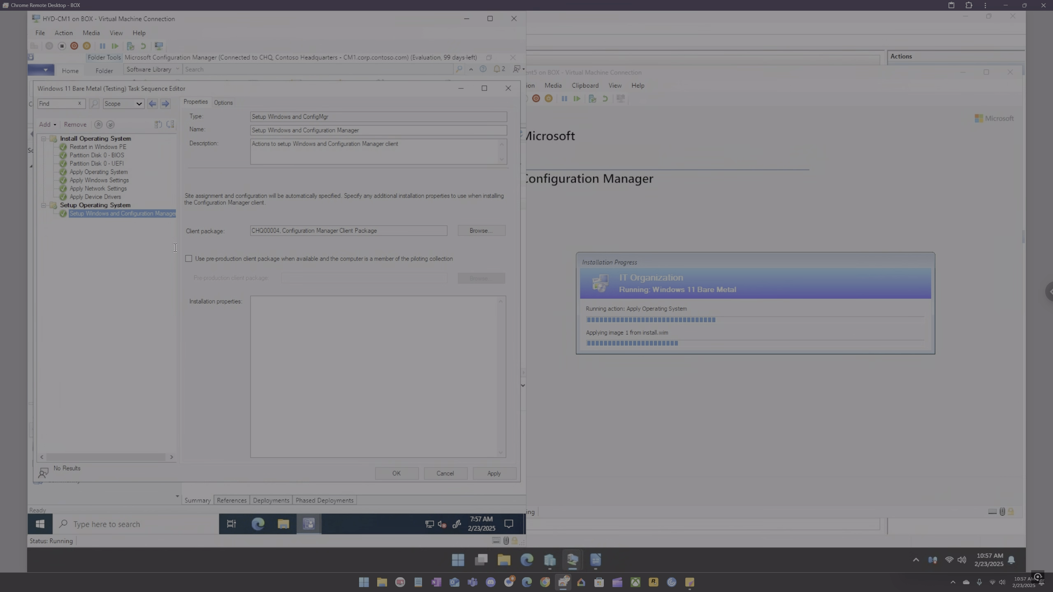
Step: Add a Restart Computer step that restarts into the installed default operating system with a 10-second message timeout
{"action": "left_click", "coordinate": [47, 125]}
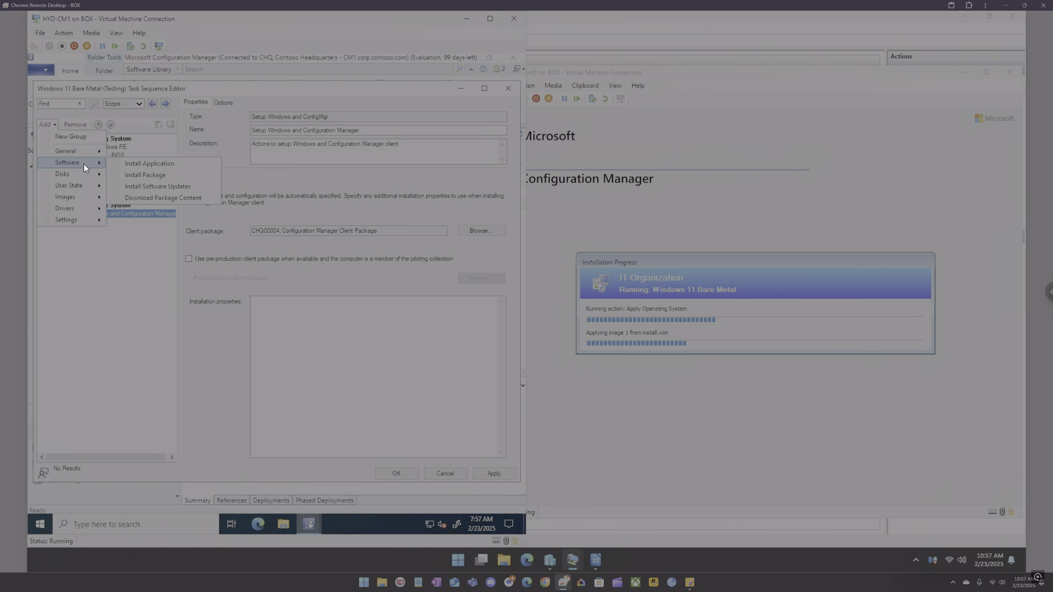
{"action": "mouse_move", "coordinate": [84, 153]}
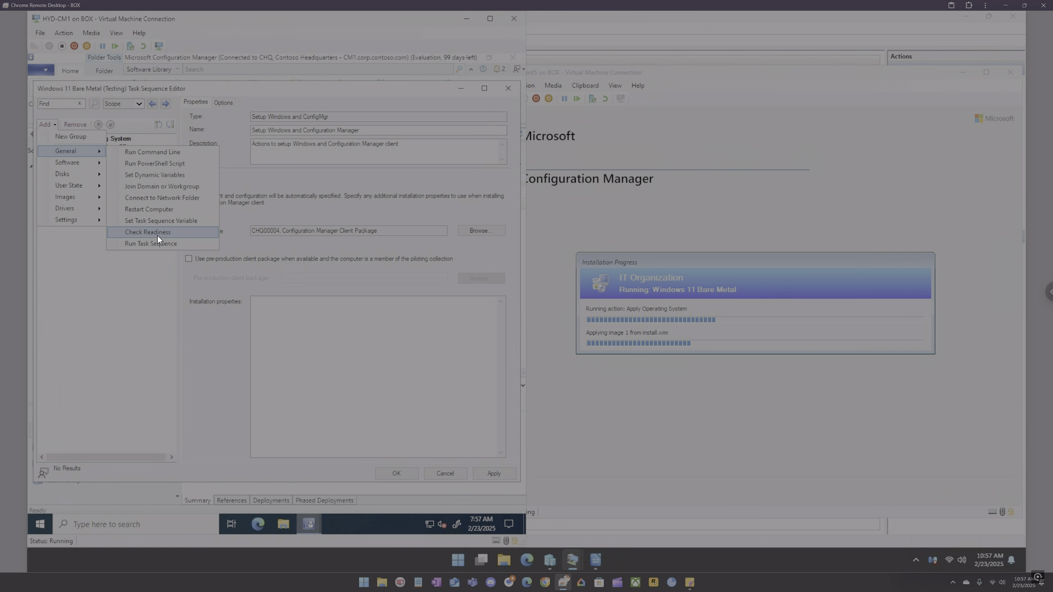
{"action": "left_click", "coordinate": [149, 209]}
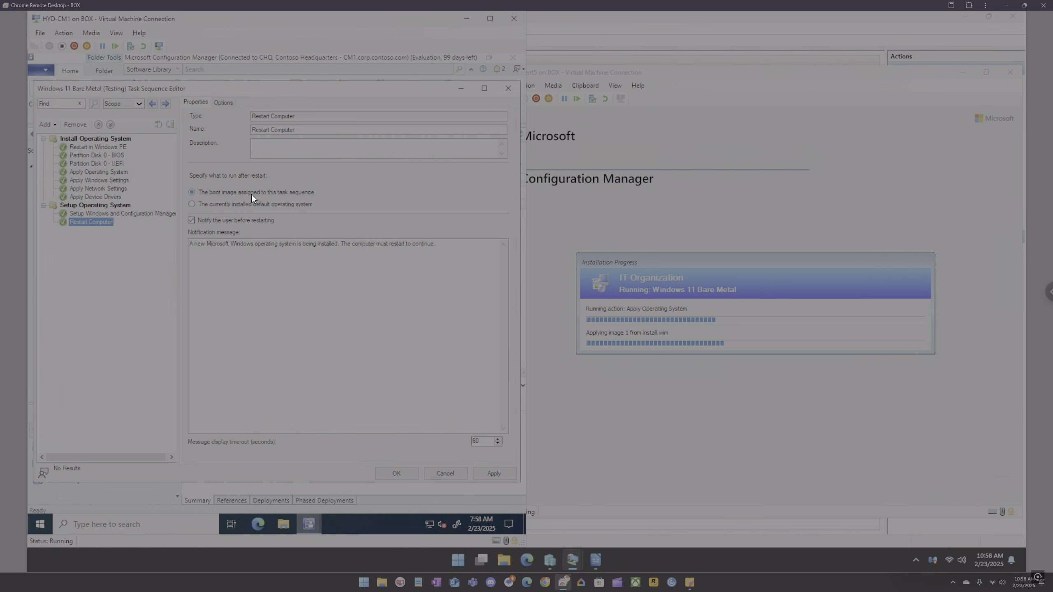
{"action": "double_click", "coordinate": [482, 441]}
{"action": "left_click", "coordinate": [404, 467]}
{"action": "left_click", "coordinate": [54, 125]}
{"action": "mouse_move", "coordinate": [62, 150]}
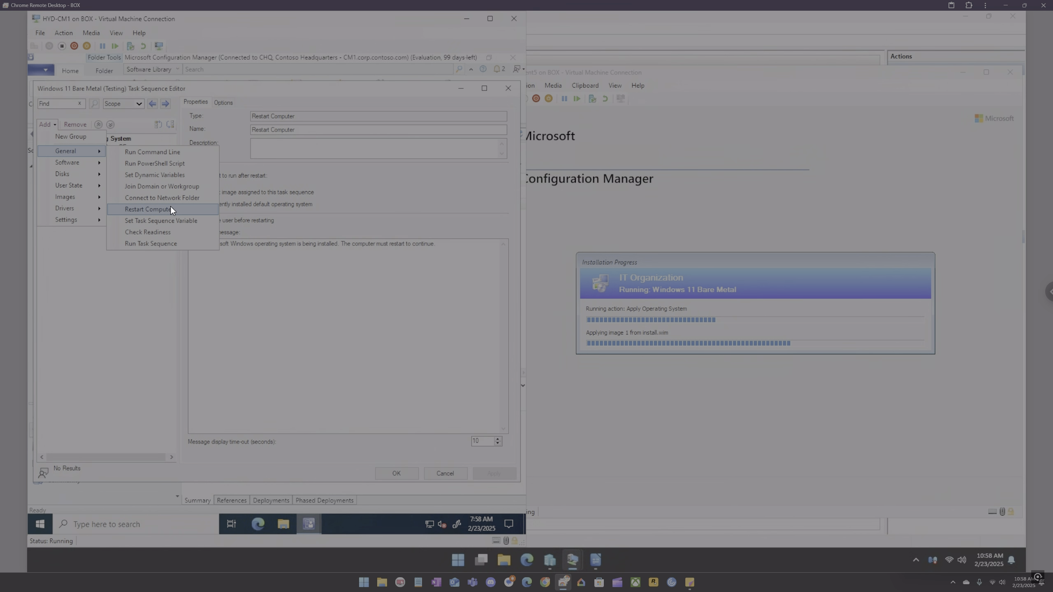
{"action": "left_click", "coordinate": [164, 233]}
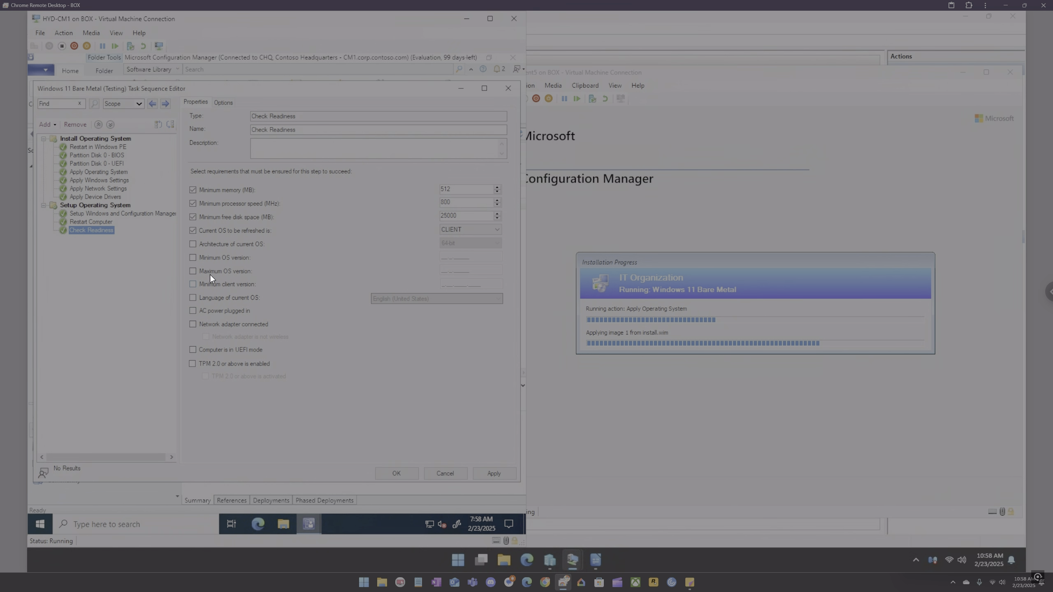
{"action": "right_click", "coordinate": [89, 232]}
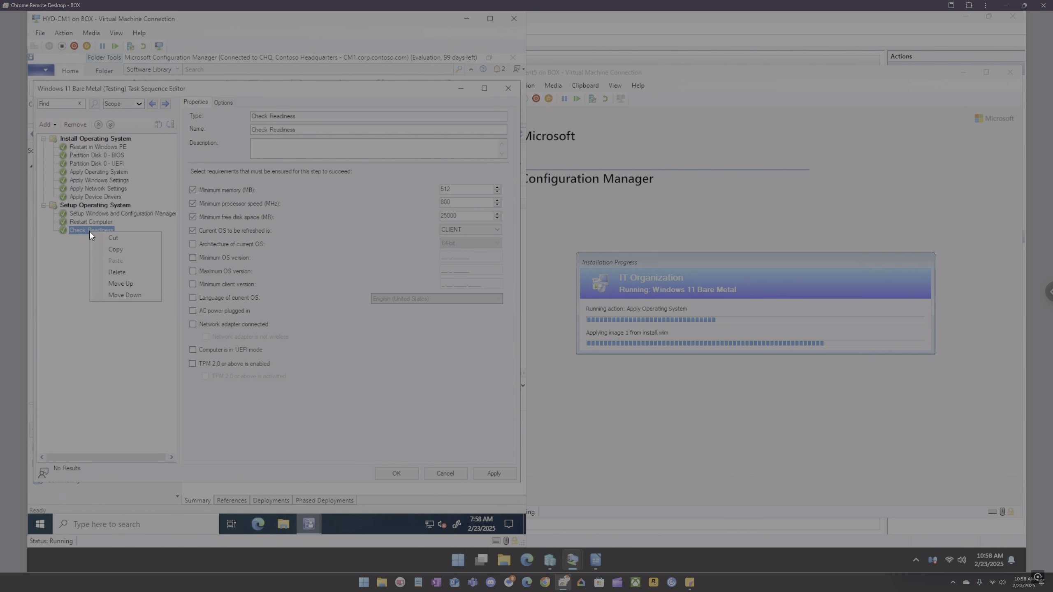
{"action": "left_click", "coordinate": [117, 271]}
{"action": "left_click", "coordinate": [295, 324]}
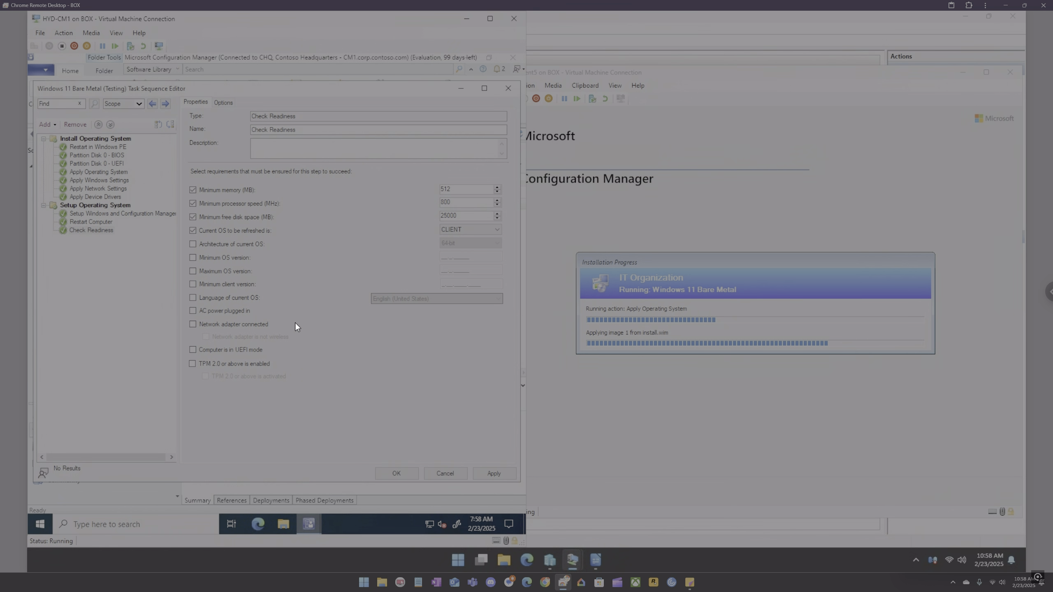
{"action": "left_click", "coordinate": [55, 124]}
{"action": "left_click", "coordinate": [54, 124]}
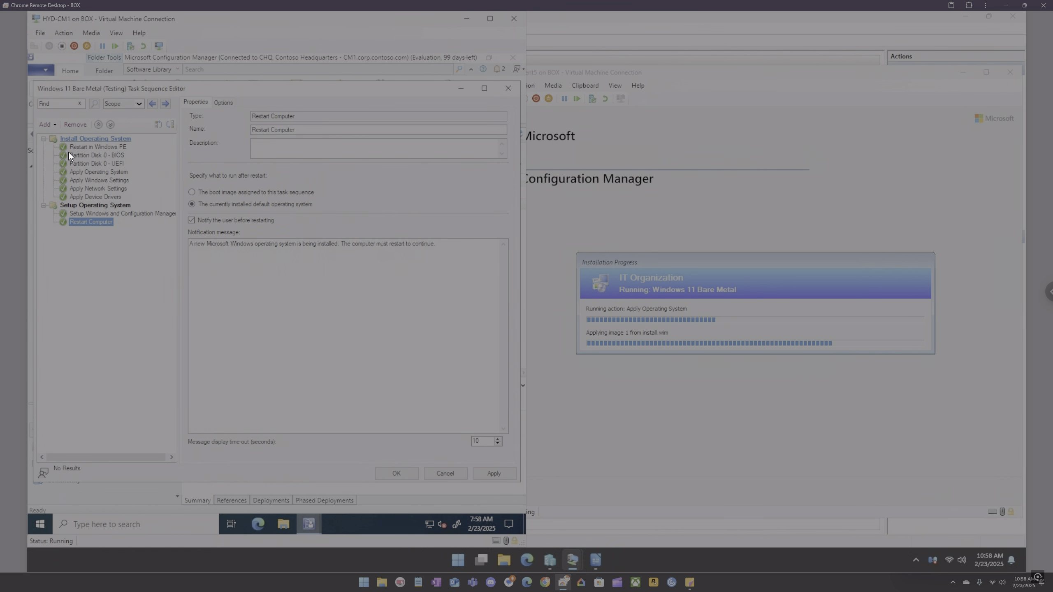
{"action": "left_click", "coordinate": [52, 127]}
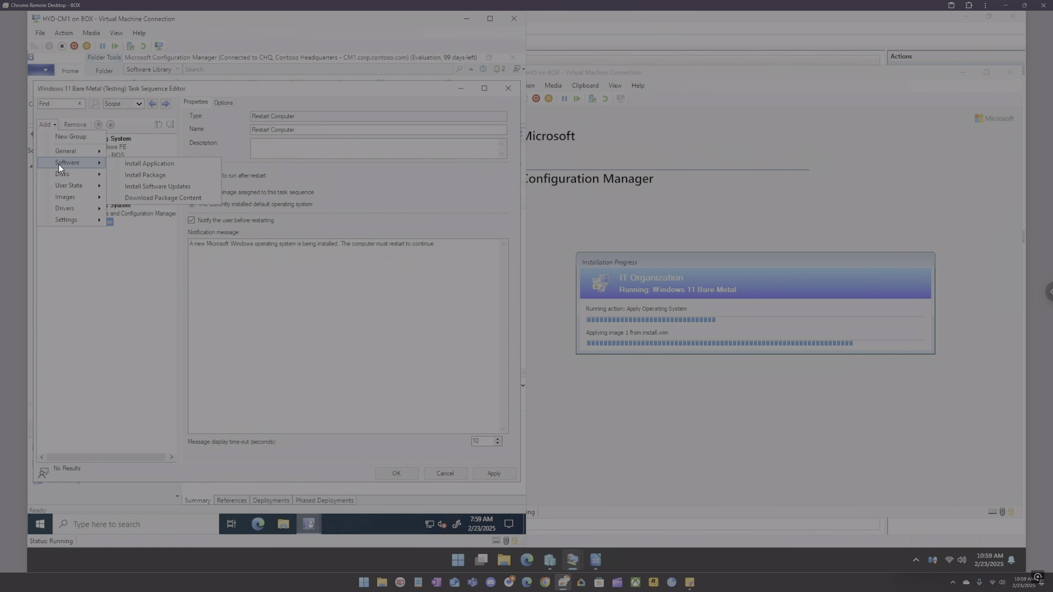
{"action": "mouse_move", "coordinate": [62, 173]}
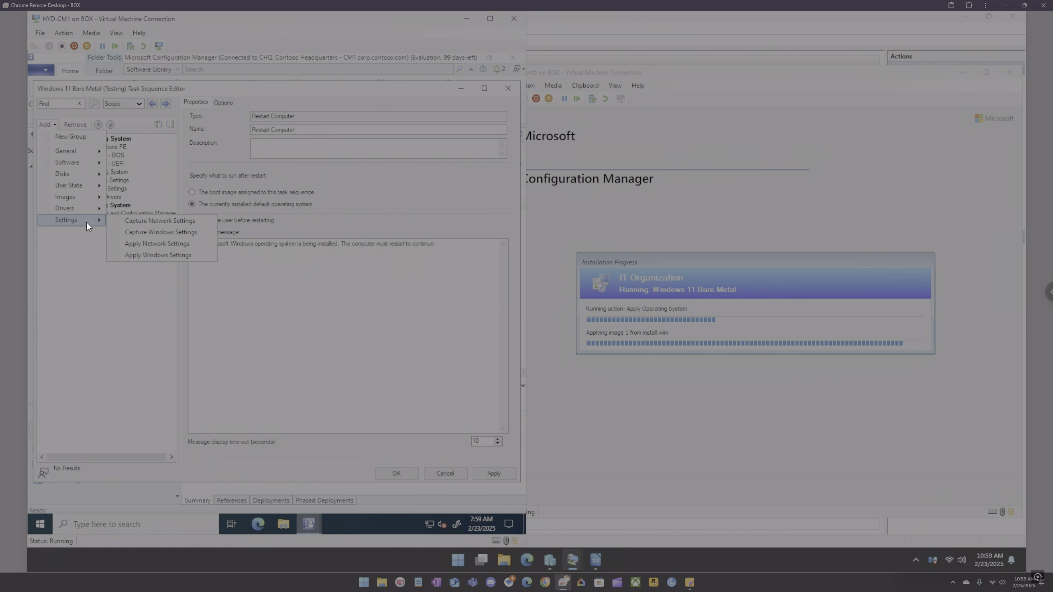
{"action": "left_click", "coordinate": [90, 253]}
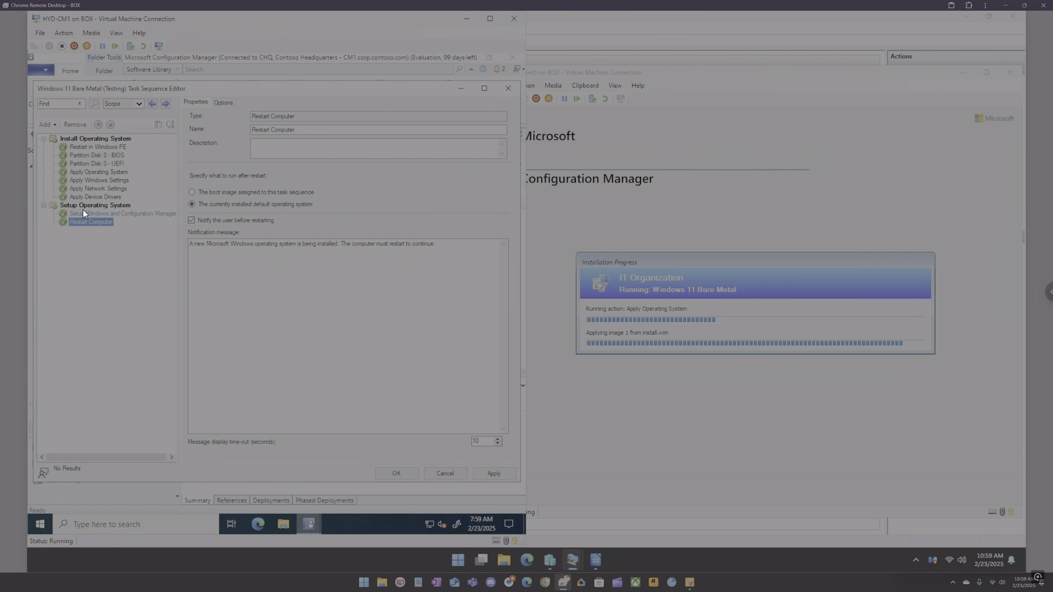
Step: Add a Run PowerShell Script step after Restart Computer, choosing to enter a script and opening then closing the script editor
{"action": "left_click", "coordinate": [53, 124]}
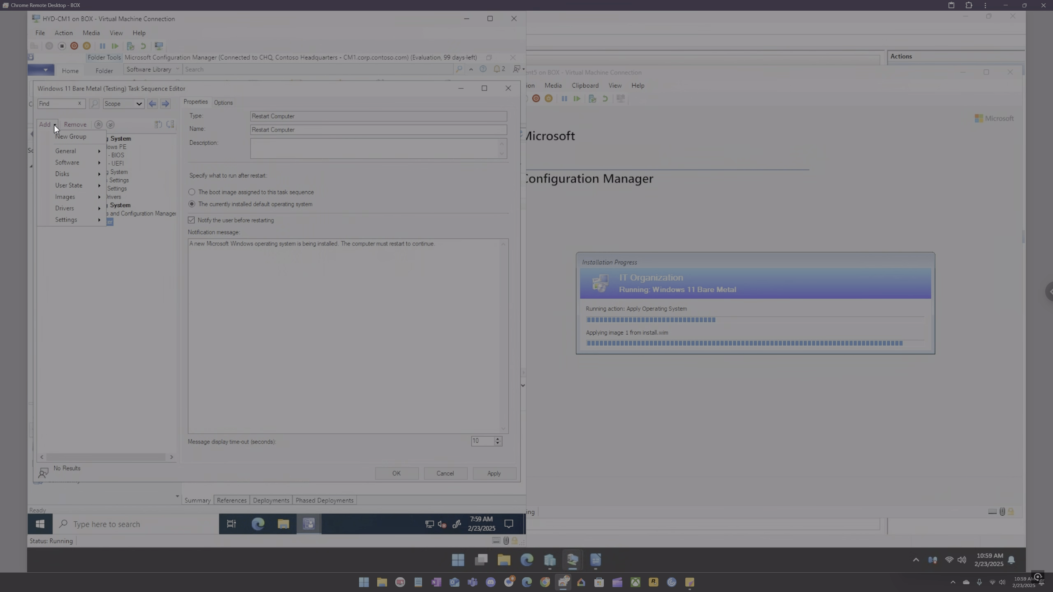
{"action": "mouse_move", "coordinate": [68, 148]}
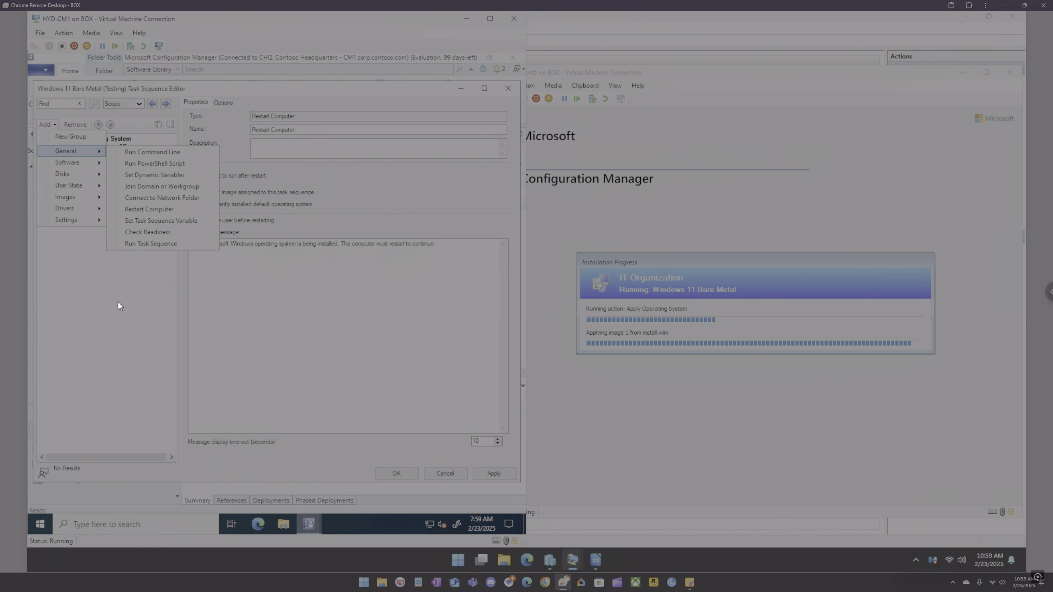
{"action": "left_click", "coordinate": [145, 163]}
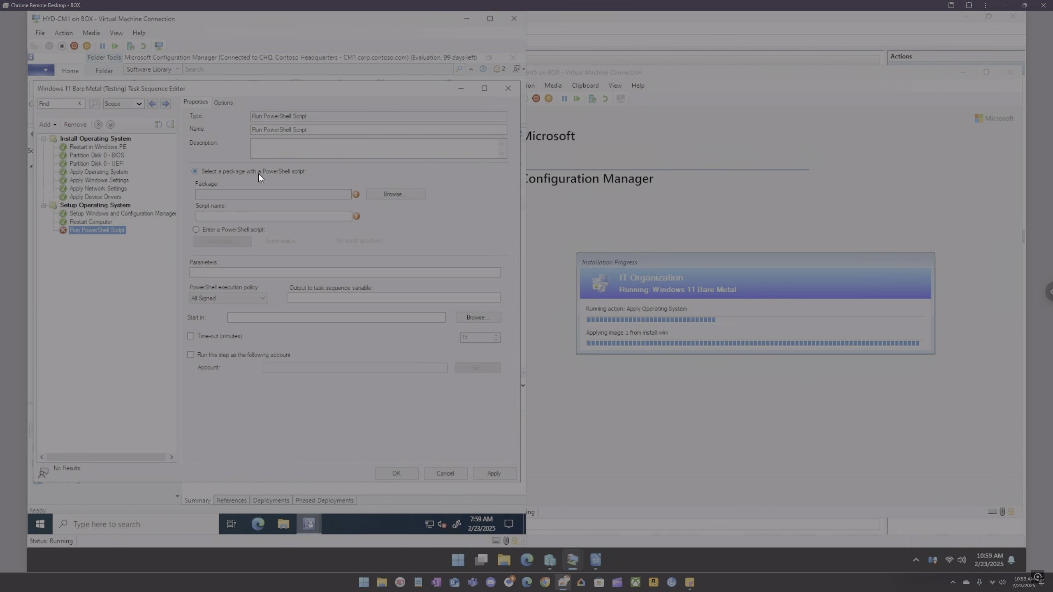
{"action": "left_click", "coordinate": [230, 229]}
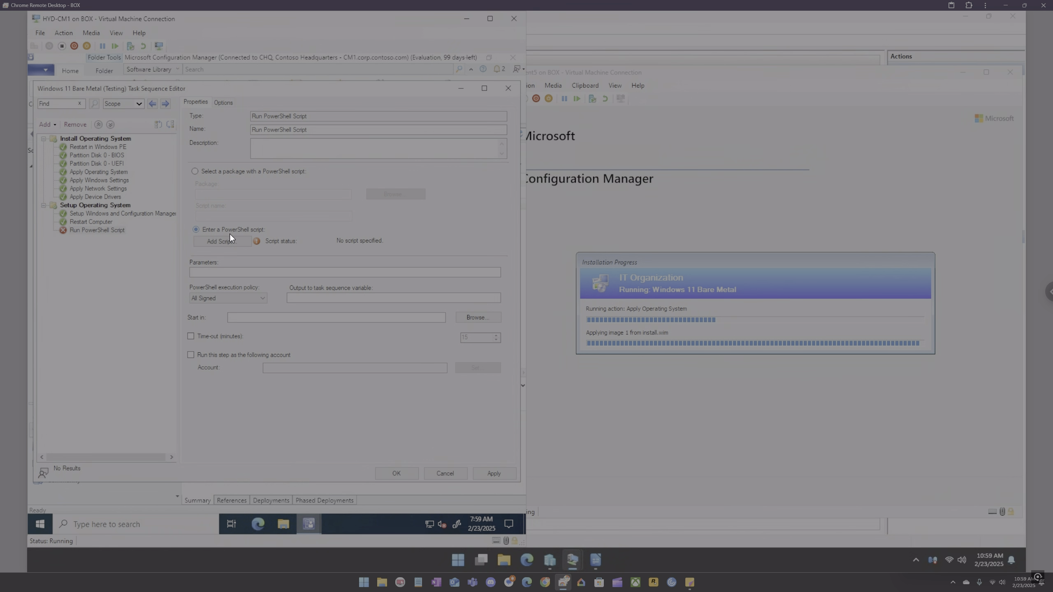
{"action": "left_click", "coordinate": [224, 241]}
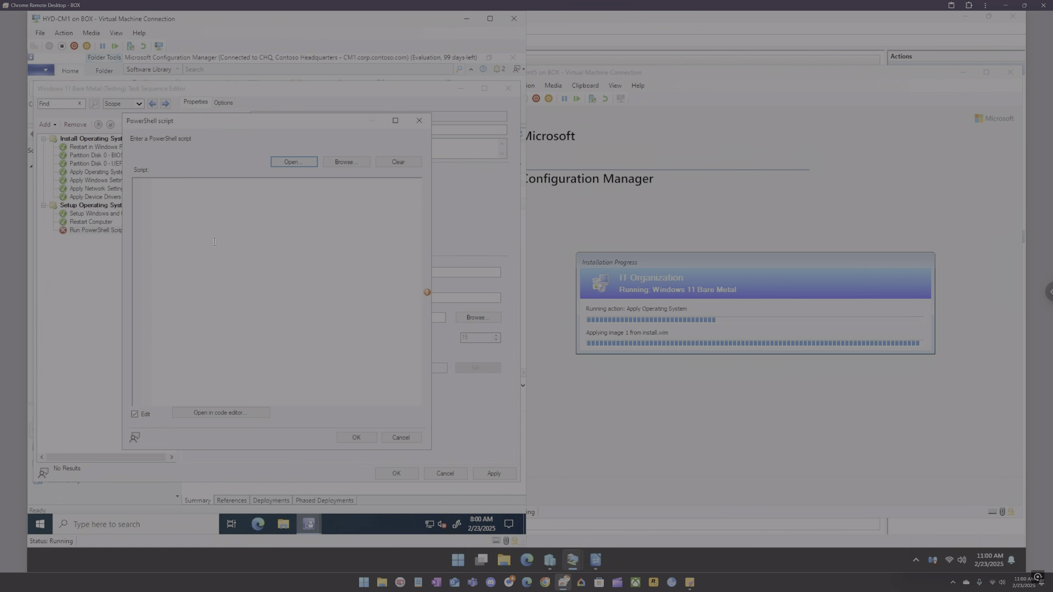
{"action": "left_click", "coordinate": [265, 317]}
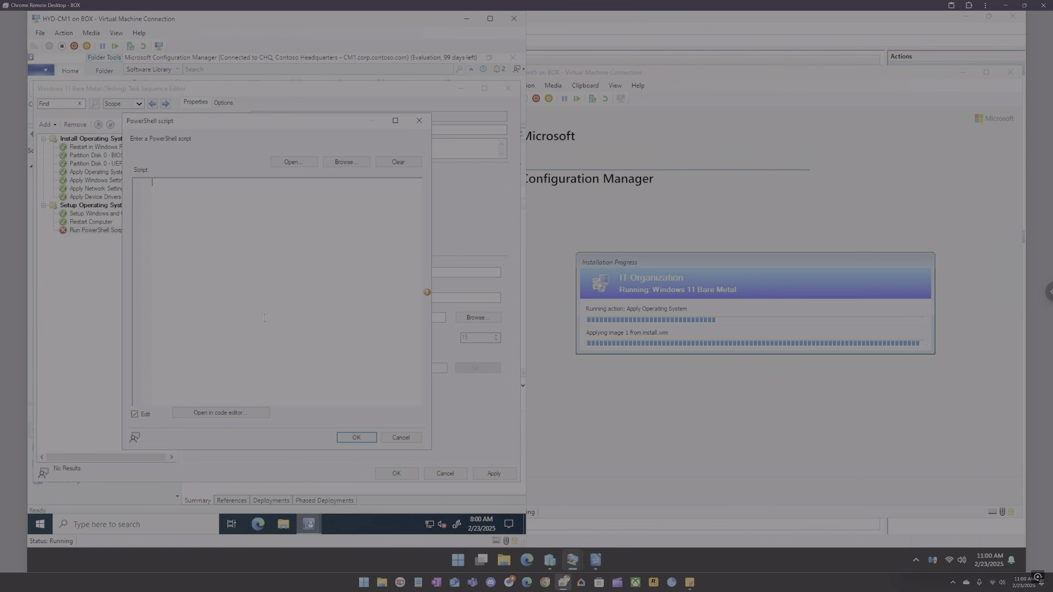
{"action": "left_click", "coordinate": [414, 127]}
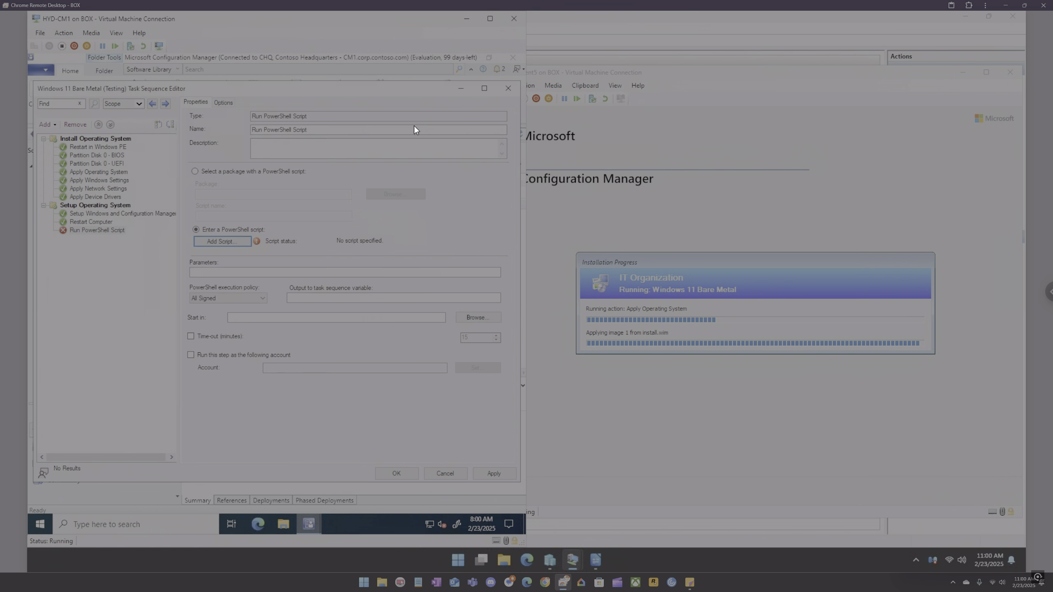
Step: Set the PowerShell execution policy to Bypass and enable Continue on error in the step's options
{"action": "left_click", "coordinate": [251, 298]}
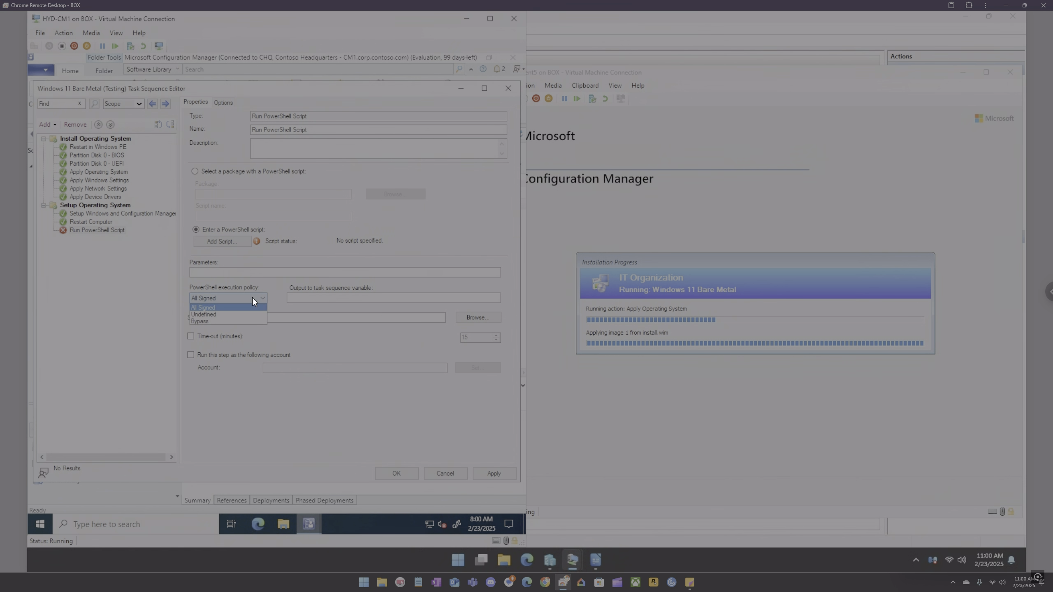
{"action": "left_click", "coordinate": [245, 320]}
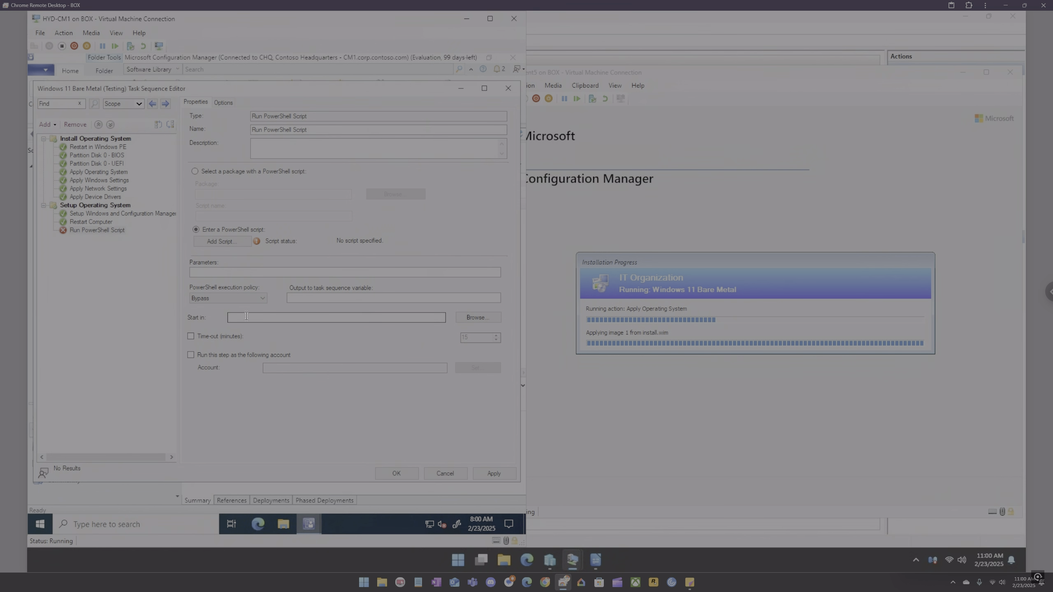
{"action": "left_click", "coordinate": [231, 101]}
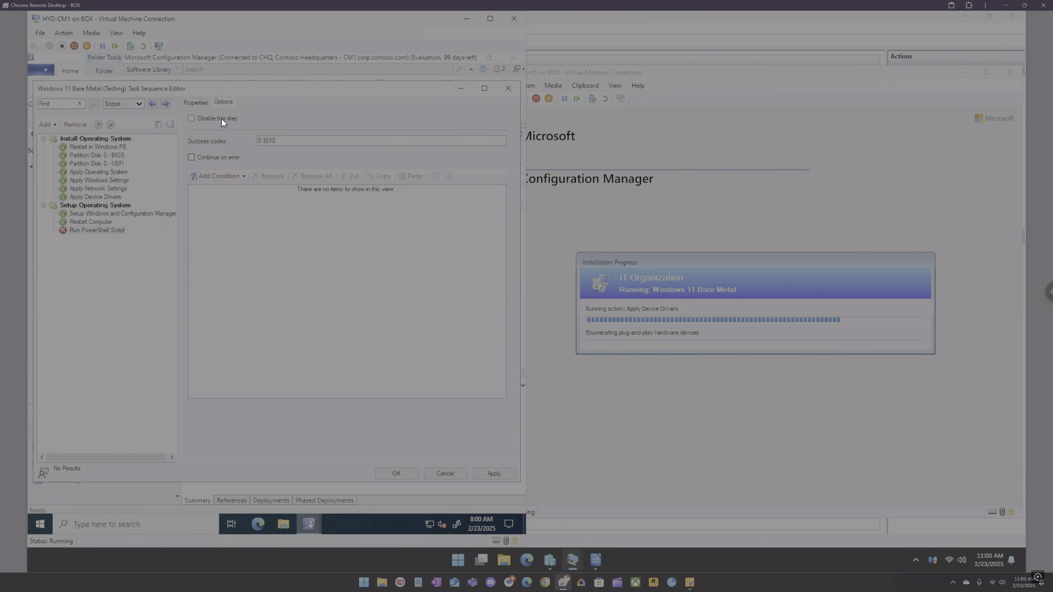
{"action": "left_click", "coordinate": [222, 121]}
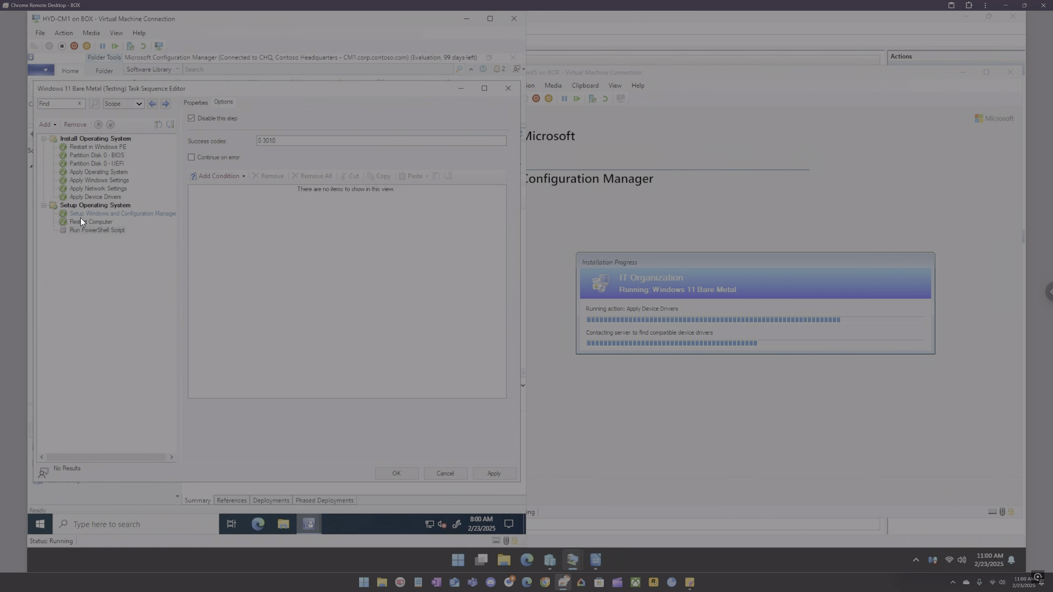
{"action": "left_click", "coordinate": [208, 118]}
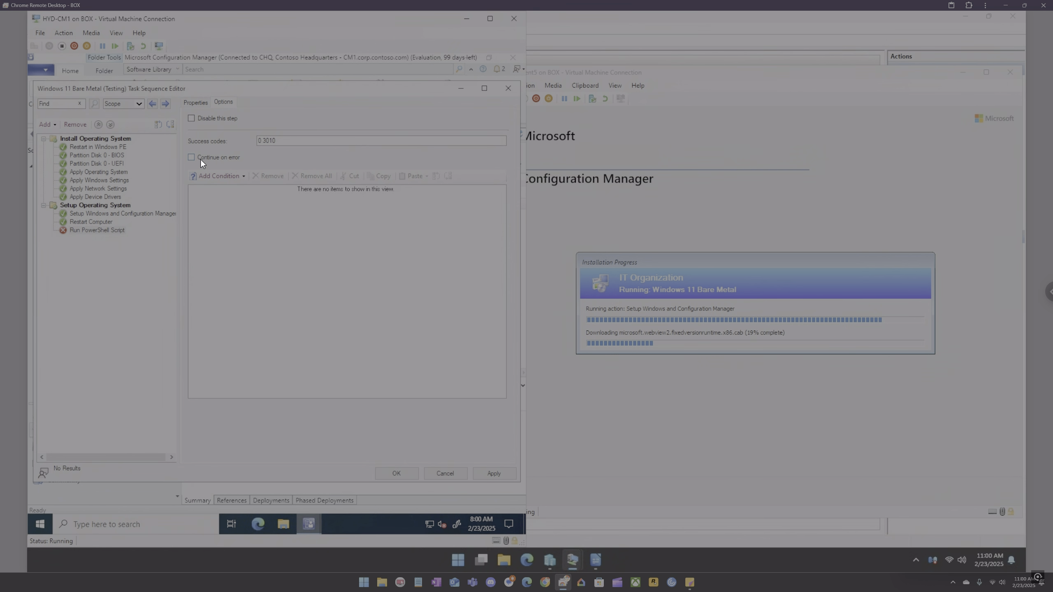
{"action": "left_click", "coordinate": [200, 160]}
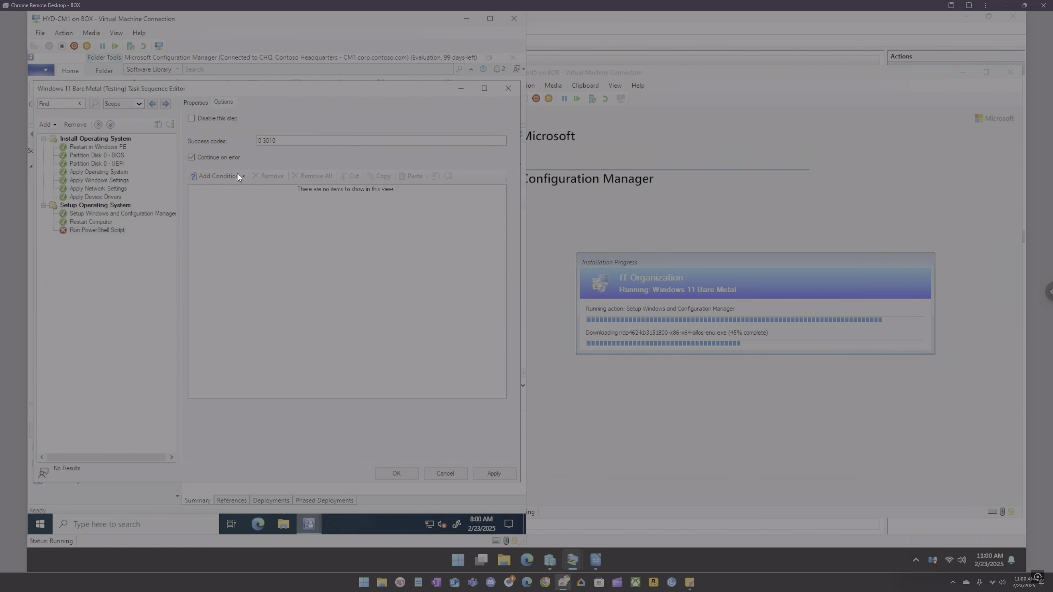
Step: Exit the task sequence editor, discarding the unsaved changes
{"action": "left_click", "coordinate": [445, 474]}
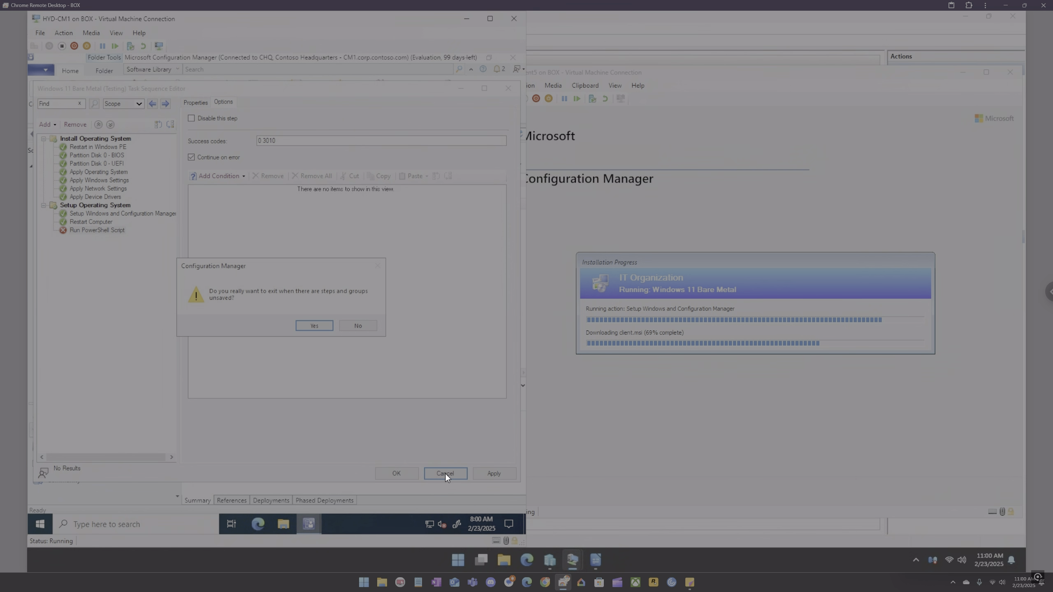
{"action": "left_click", "coordinate": [318, 325]}
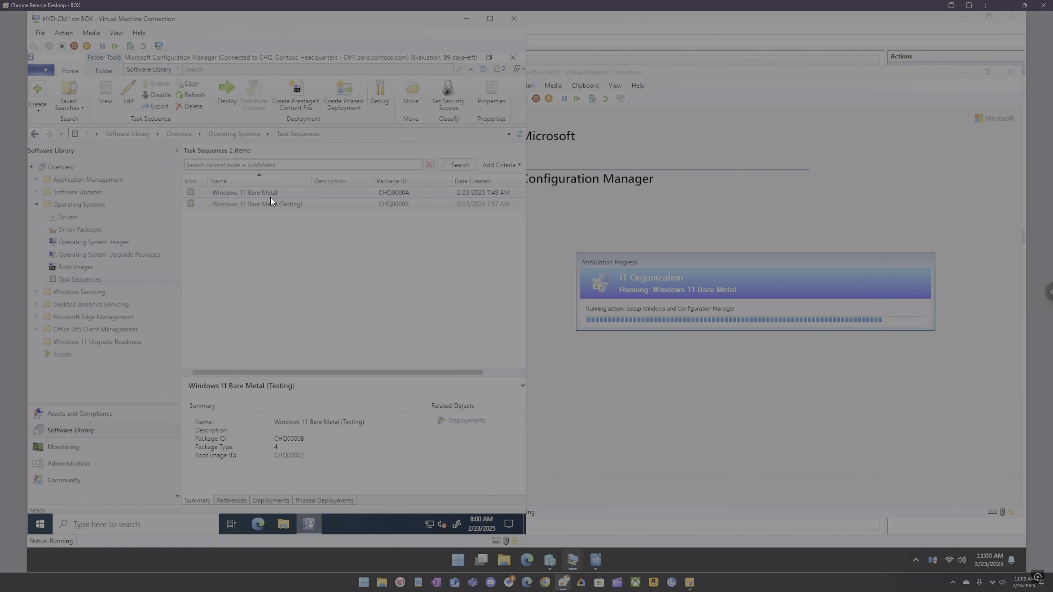
Step: Restart HYD-Client5 immediately from its System Restart prompt
{"action": "left_click", "coordinate": [282, 204]}
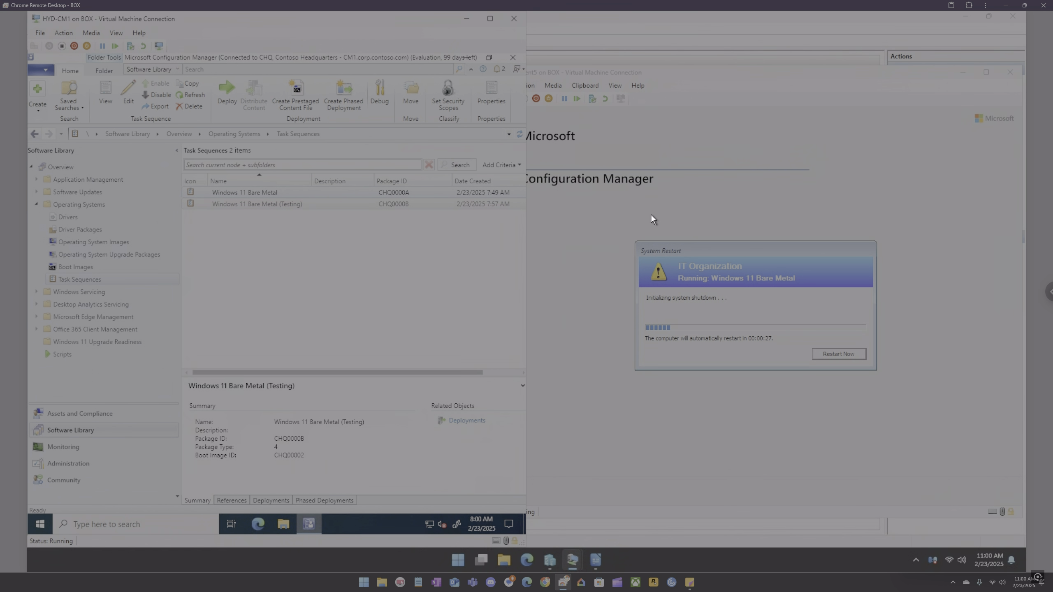
{"action": "left_click", "coordinate": [724, 253]}
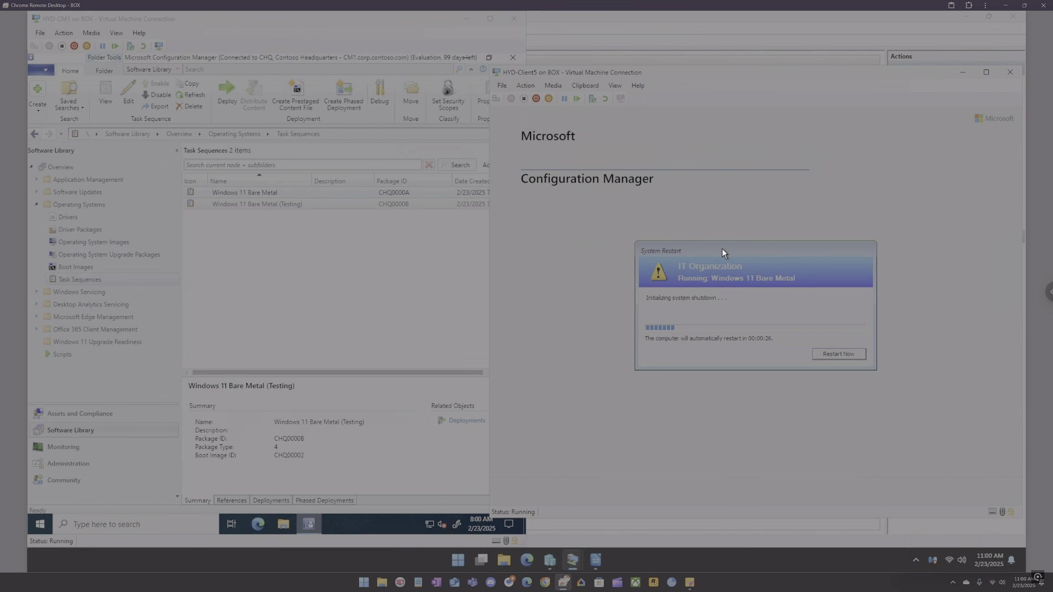
{"action": "left_click", "coordinate": [833, 355]}
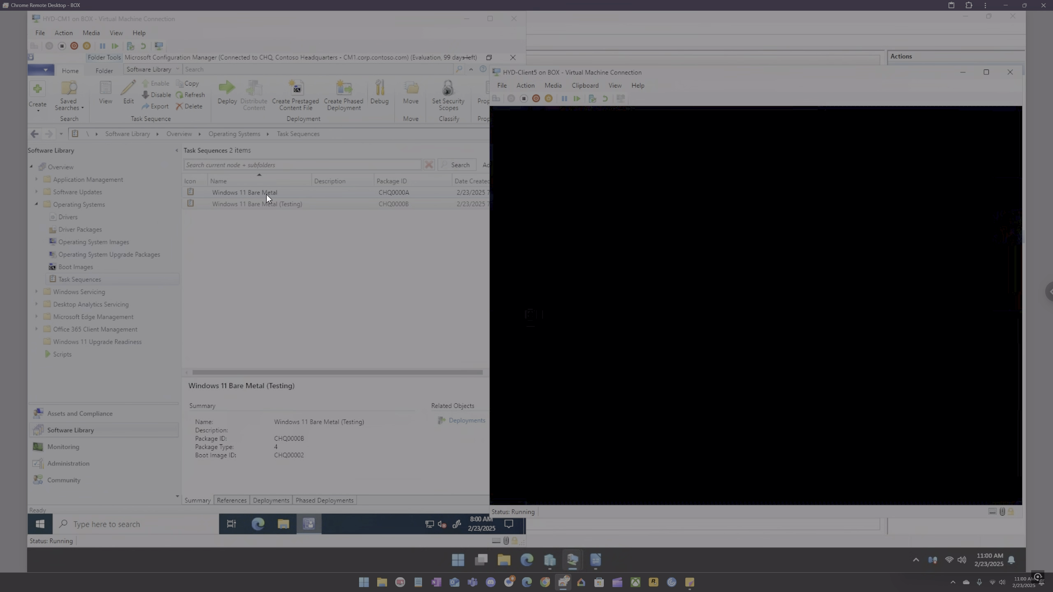
Step: Open the testing task sequence for editing and review the Install Operating System steps' properties
{"action": "right_click", "coordinate": [266, 206]}
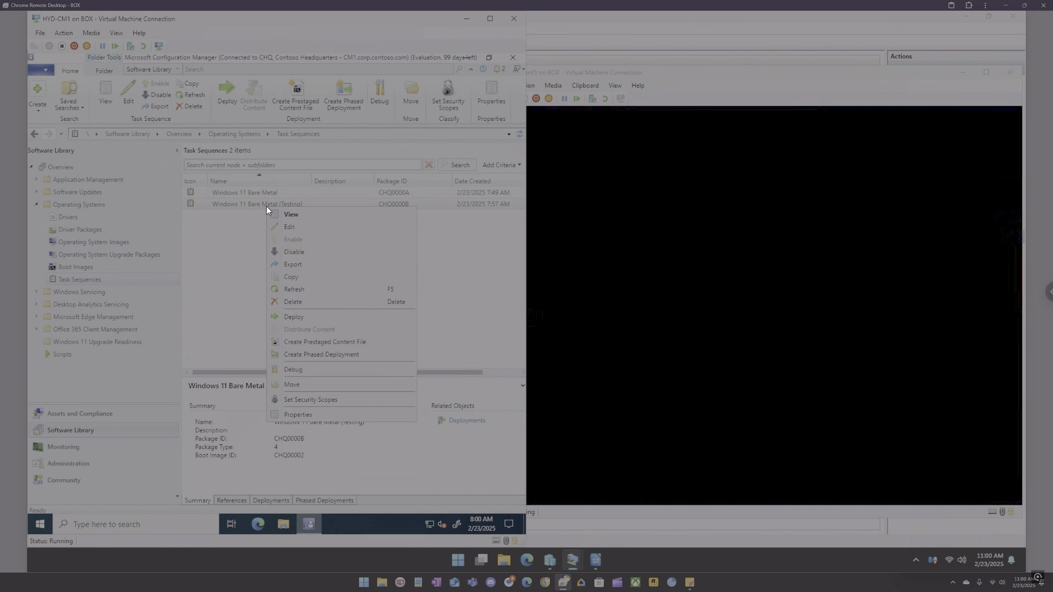
{"action": "left_click", "coordinate": [291, 226]}
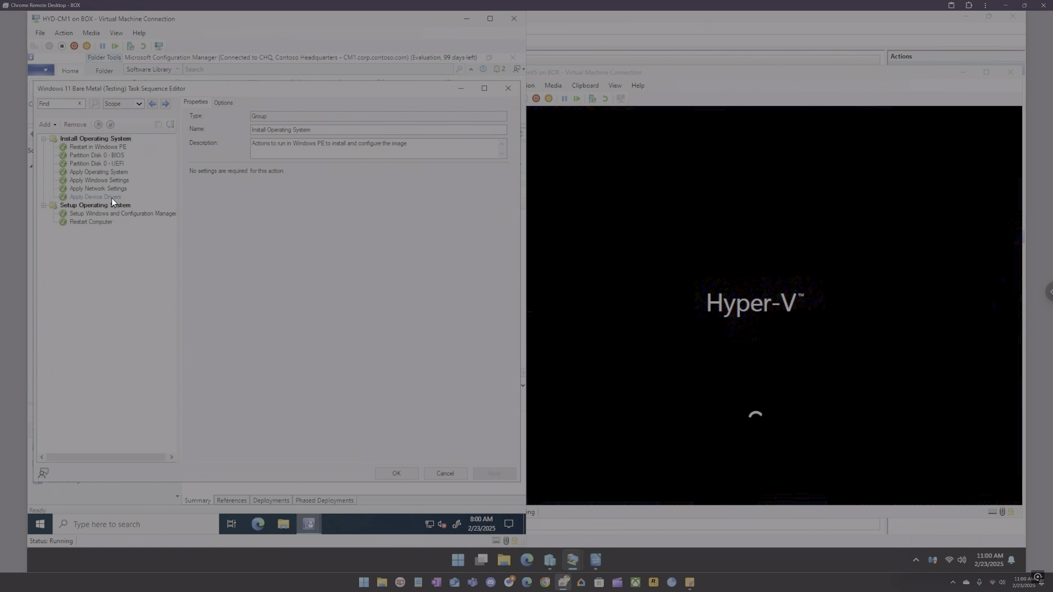
{"action": "left_click", "coordinate": [112, 172]}
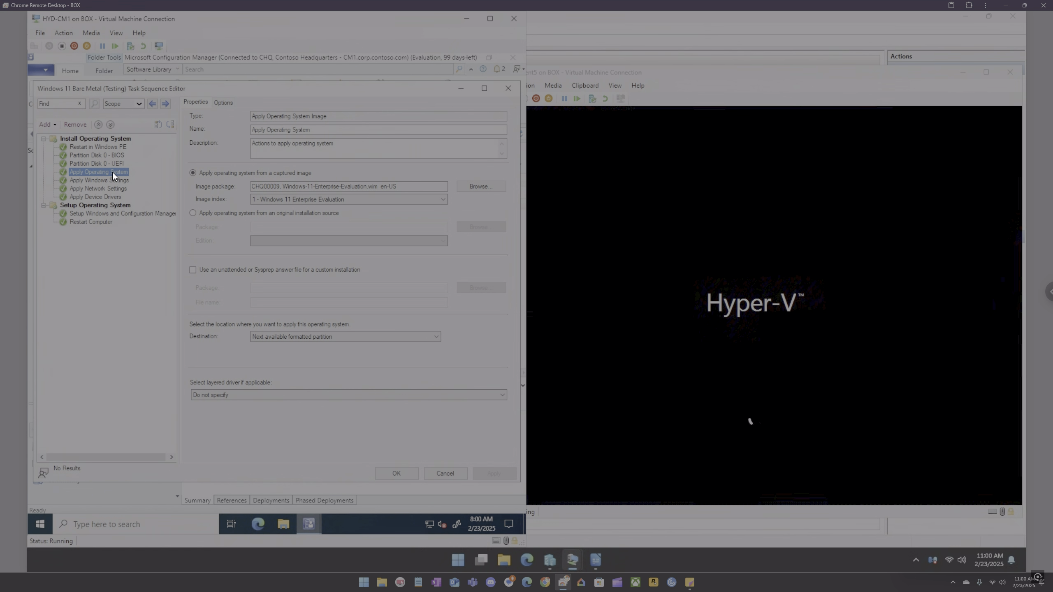
{"action": "left_click", "coordinate": [119, 178]}
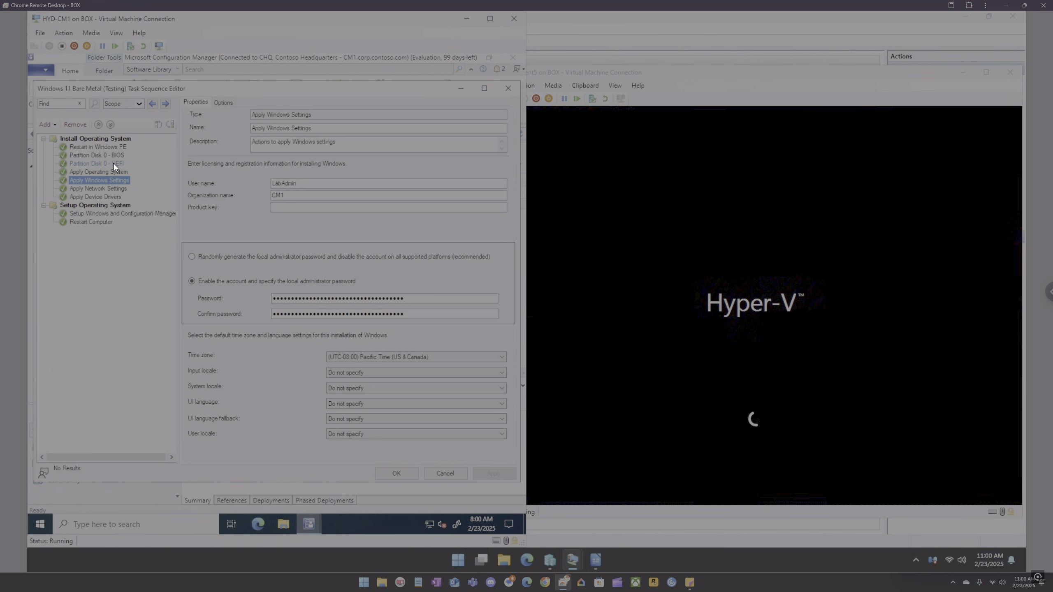
{"action": "left_click", "coordinate": [114, 146]}
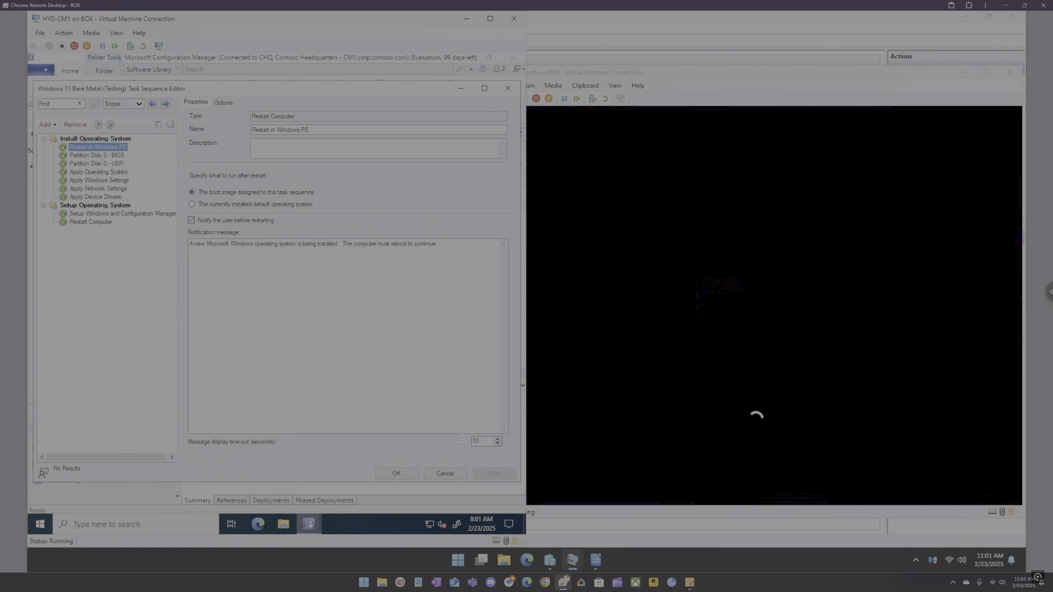
{"action": "left_click", "coordinate": [99, 154]}
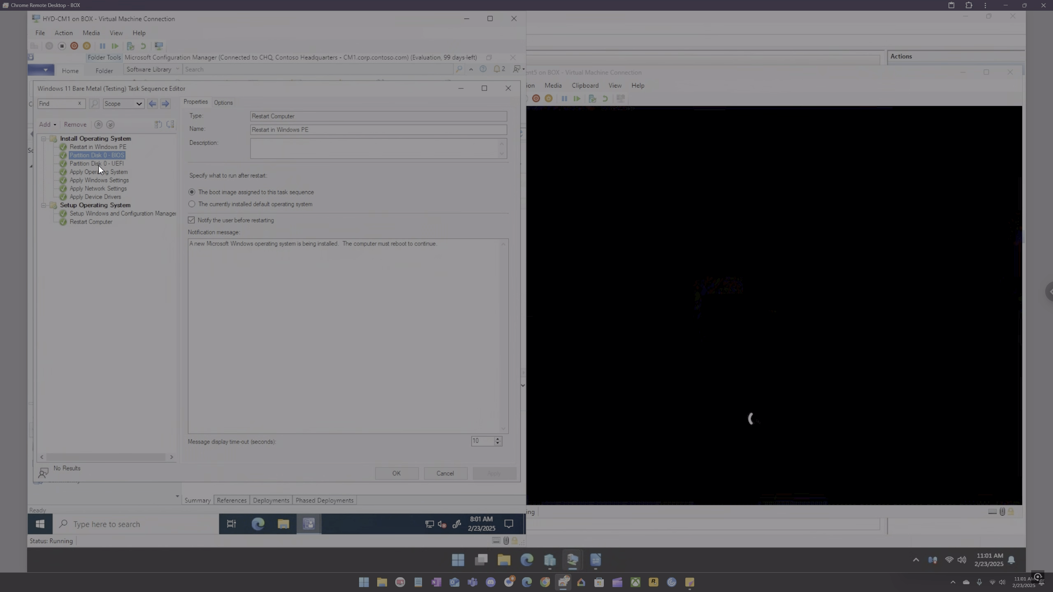
{"action": "left_click", "coordinate": [96, 164]}
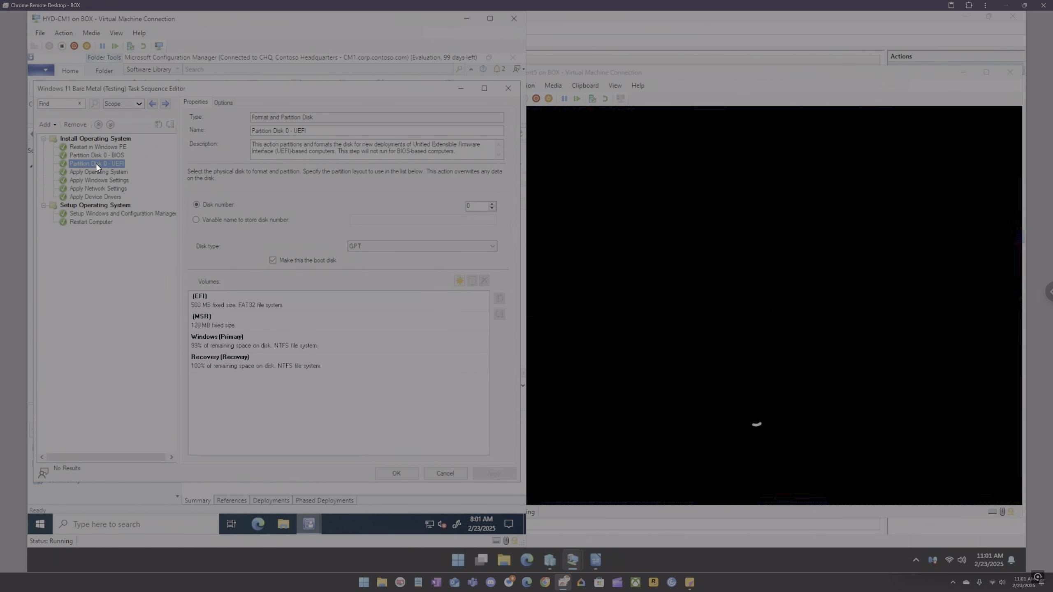
{"action": "left_click", "coordinate": [94, 173]}
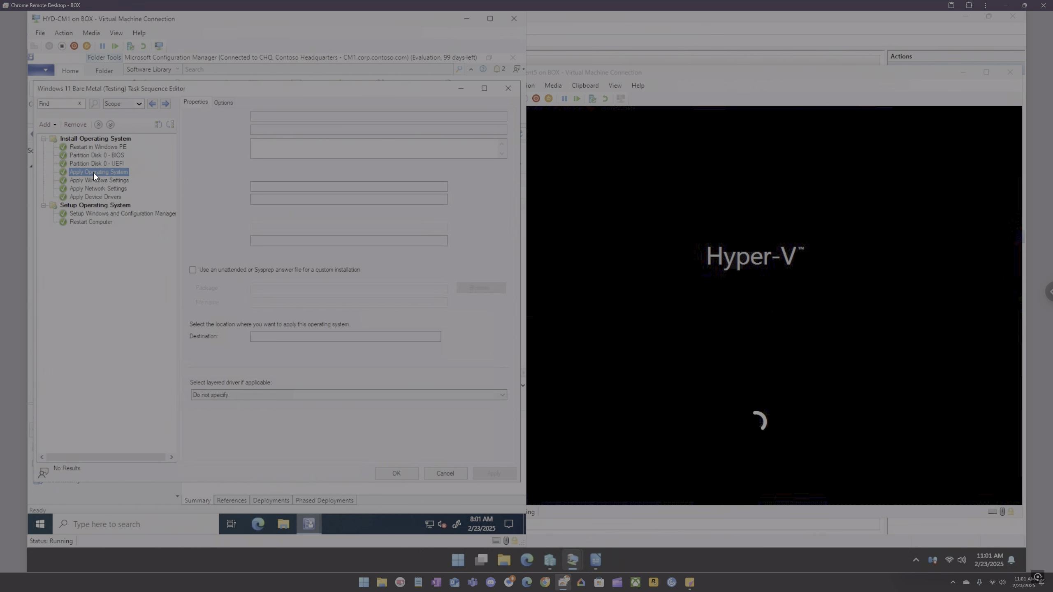
Step: Review the remaining Install Operating System steps' options and properties, then close the editor
{"action": "left_click", "coordinate": [223, 102]}
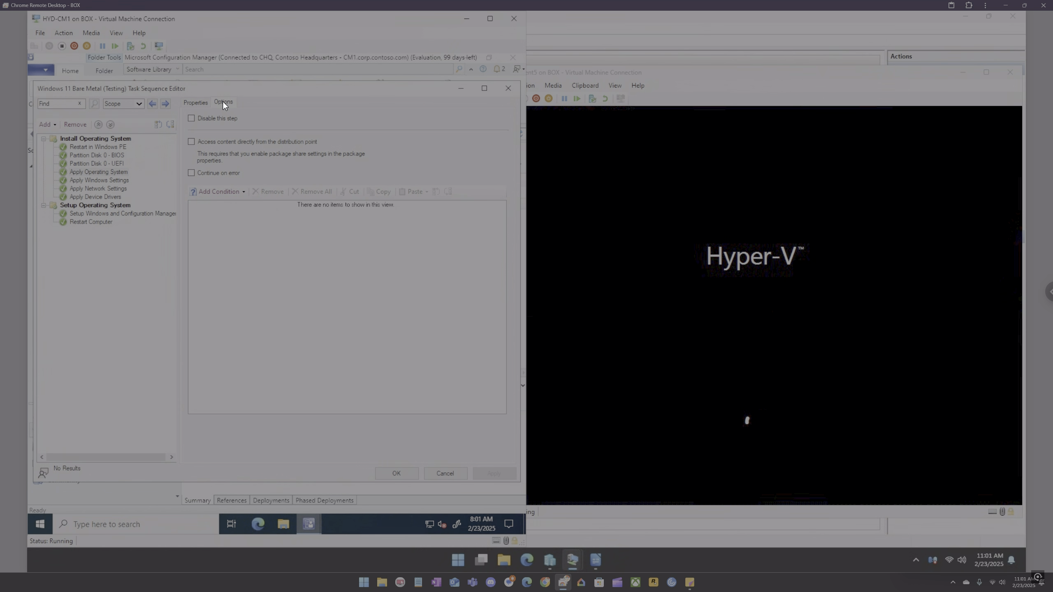
{"action": "left_click", "coordinate": [107, 183]}
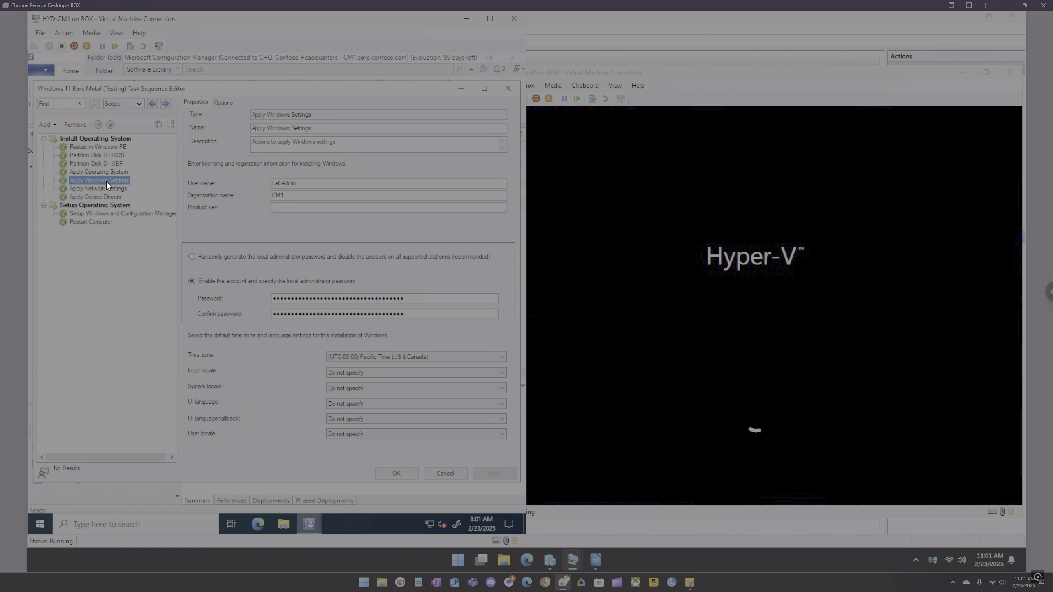
{"action": "left_click", "coordinate": [227, 103]}
{"action": "left_click", "coordinate": [198, 102]}
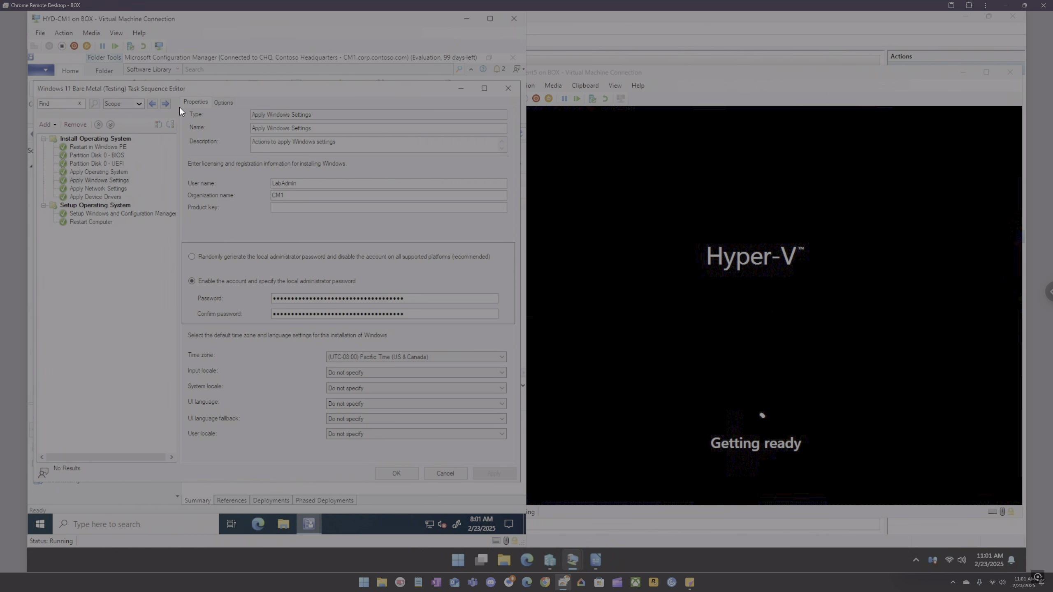
{"action": "left_click", "coordinate": [93, 187]}
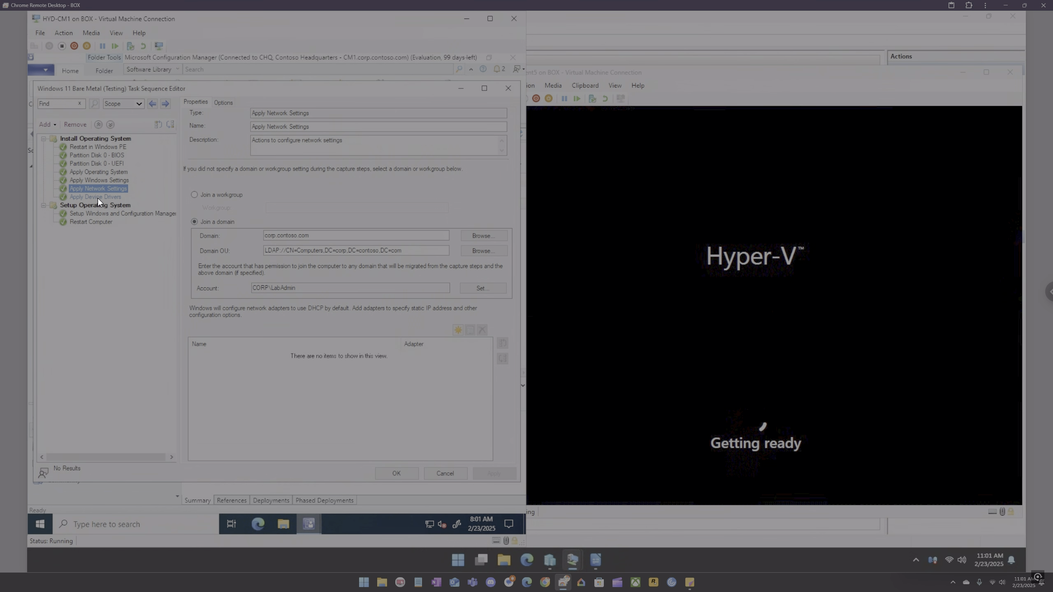
{"action": "left_click", "coordinate": [97, 198]}
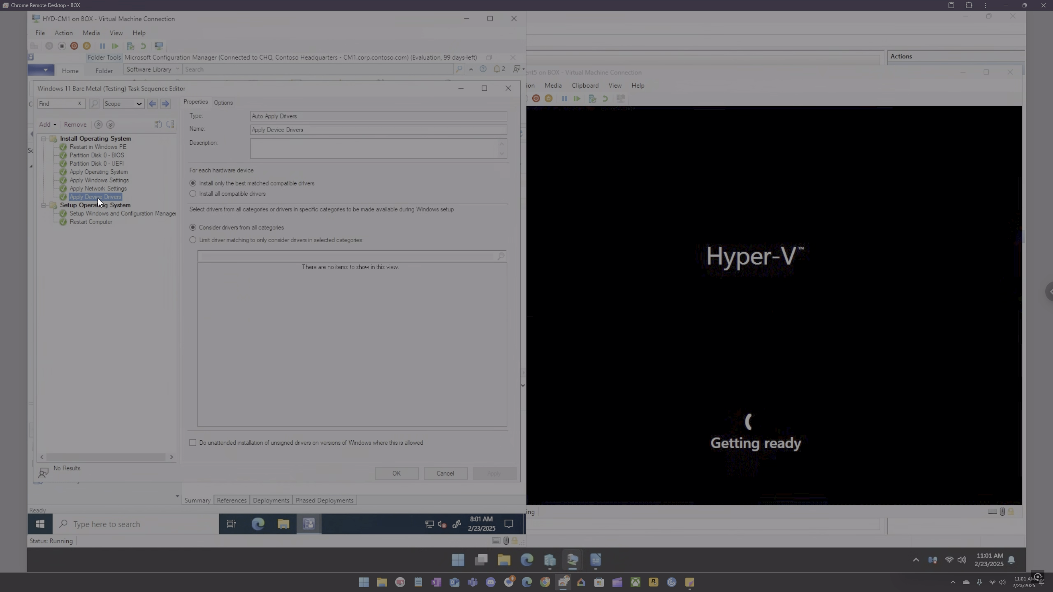
{"action": "left_click", "coordinate": [511, 87]}
Step: Switch to Hyper-V Manager and connect to the HYD-DC1 virtual machine
{"action": "mouse_move", "coordinate": [554, 557]}
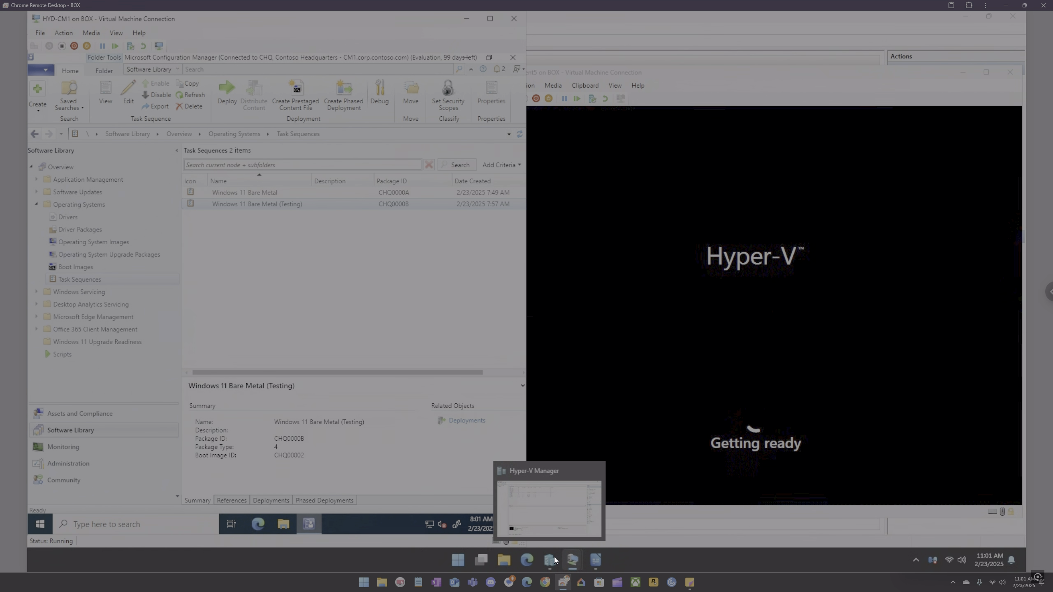
{"action": "left_click", "coordinate": [550, 531]}
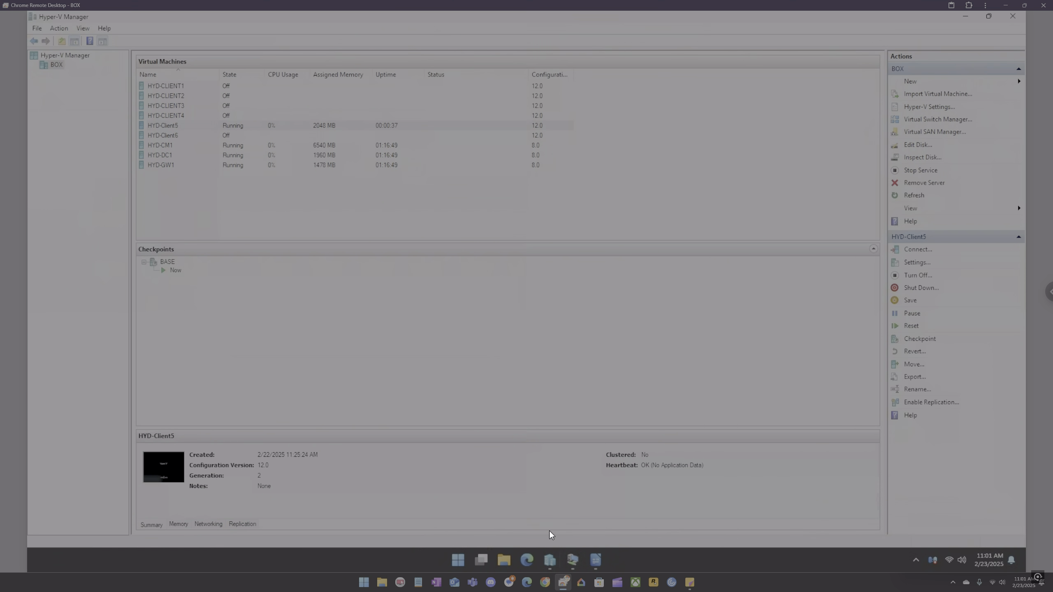
{"action": "left_click", "coordinate": [164, 154]}
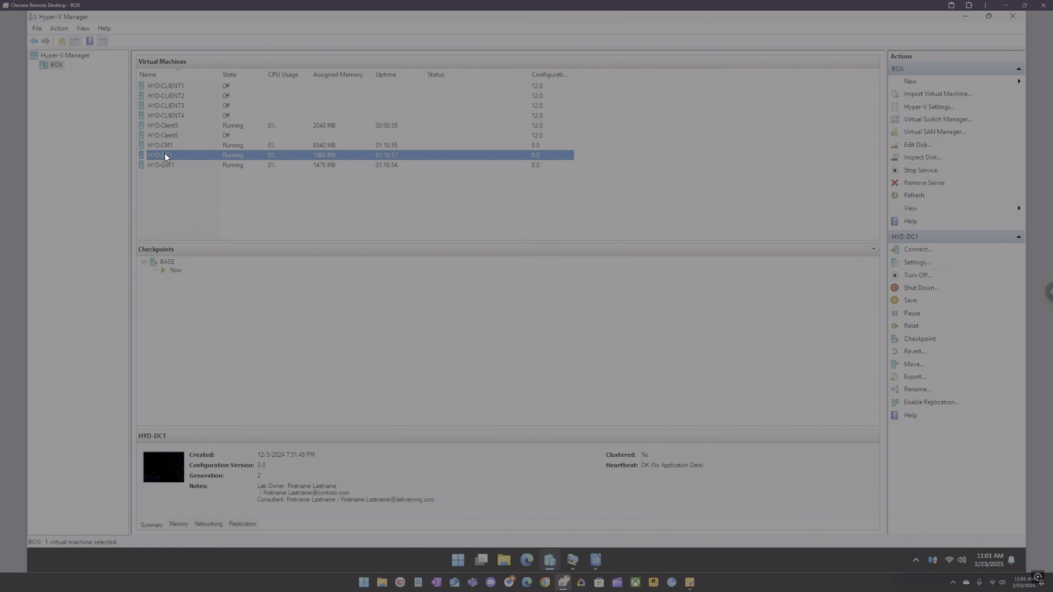
{"action": "double_click", "coordinate": [165, 155]}
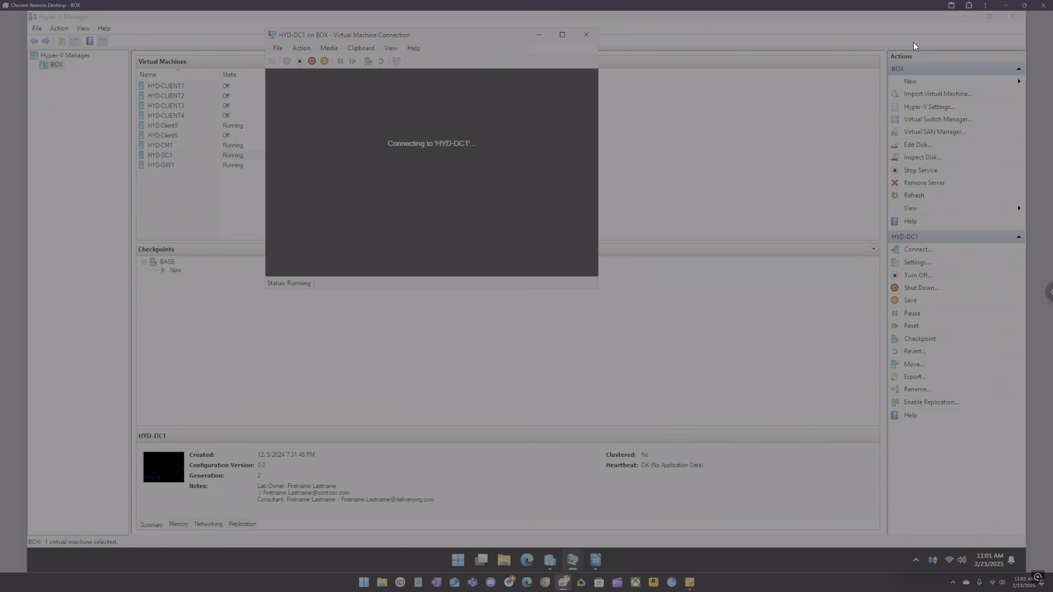
{"action": "left_click", "coordinate": [966, 17]}
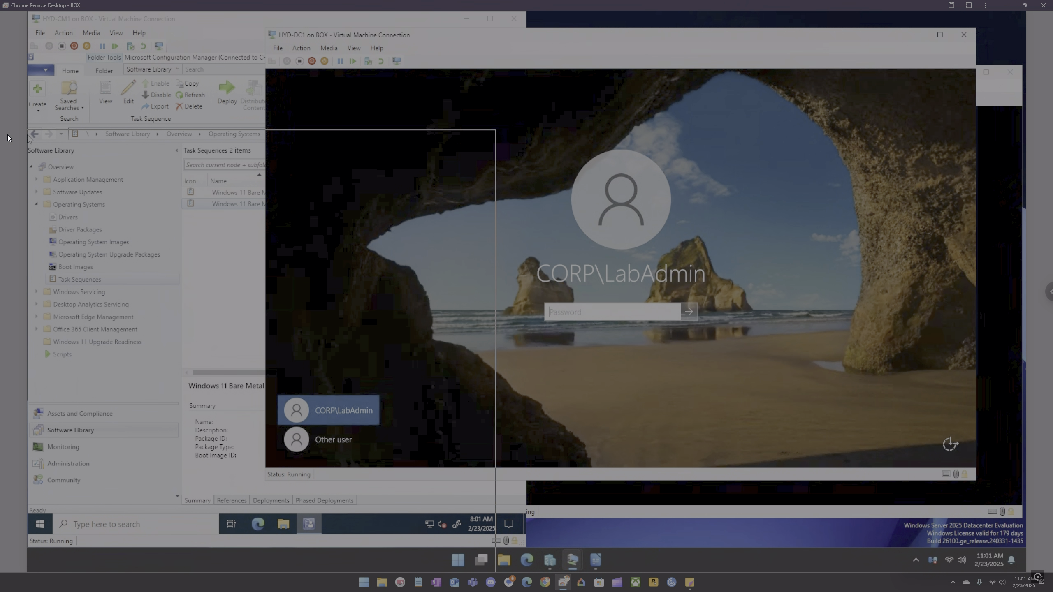
Step: Reposition the HYD-DC1 connection window and sign in to HYD-DC1 by entering the administrator account password
{"action": "left_click_drag", "start_coordinate": [522, 34], "coordinate": [385, 104]}
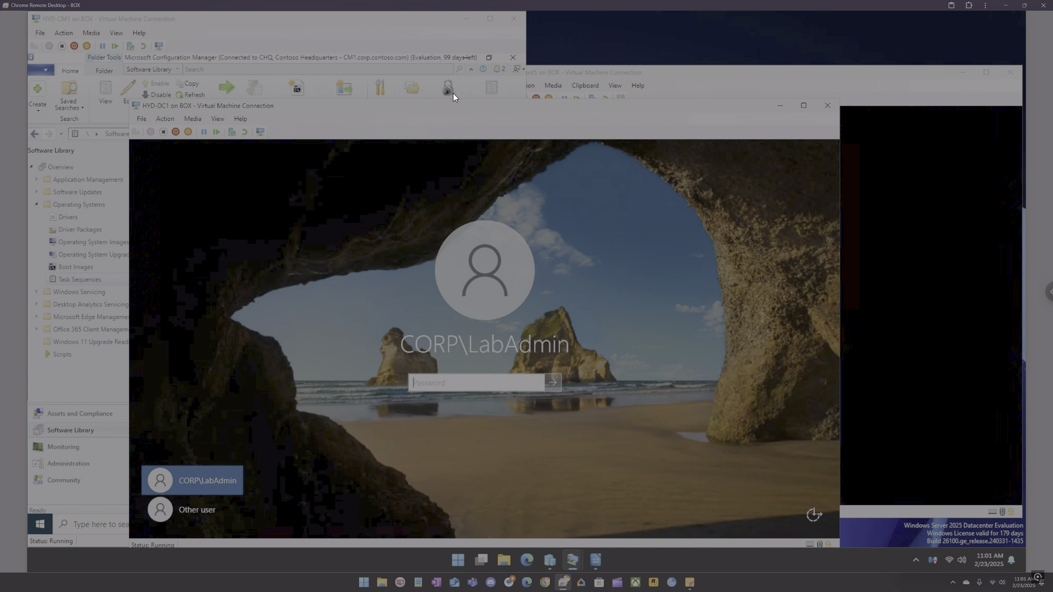
{"action": "left_click_drag", "start_coordinate": [576, 107], "coordinate": [30, 124]}
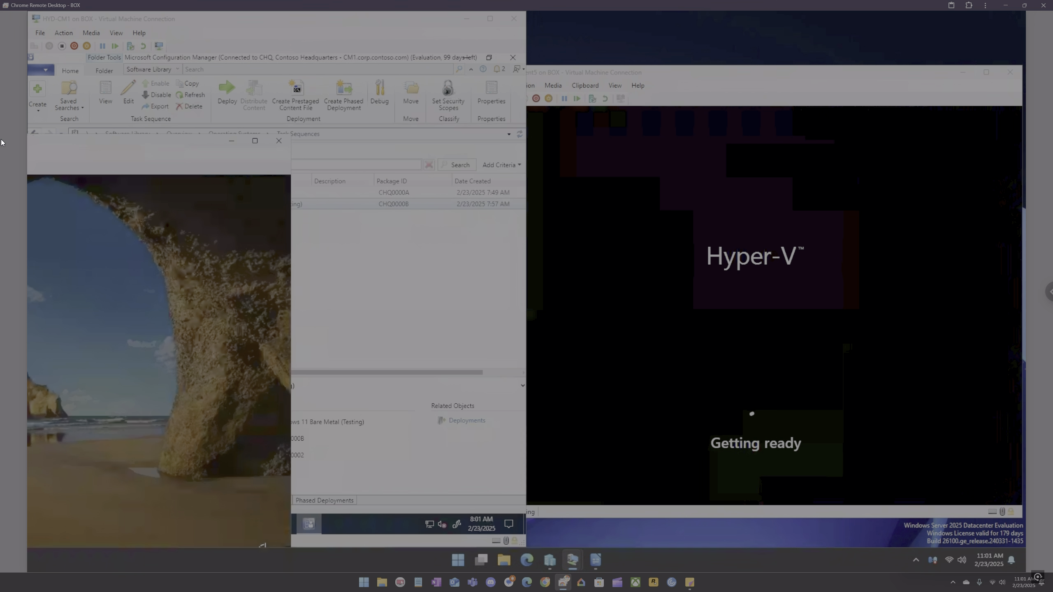
{"action": "left_click_drag", "start_coordinate": [128, 140], "coordinate": [686, 73]}
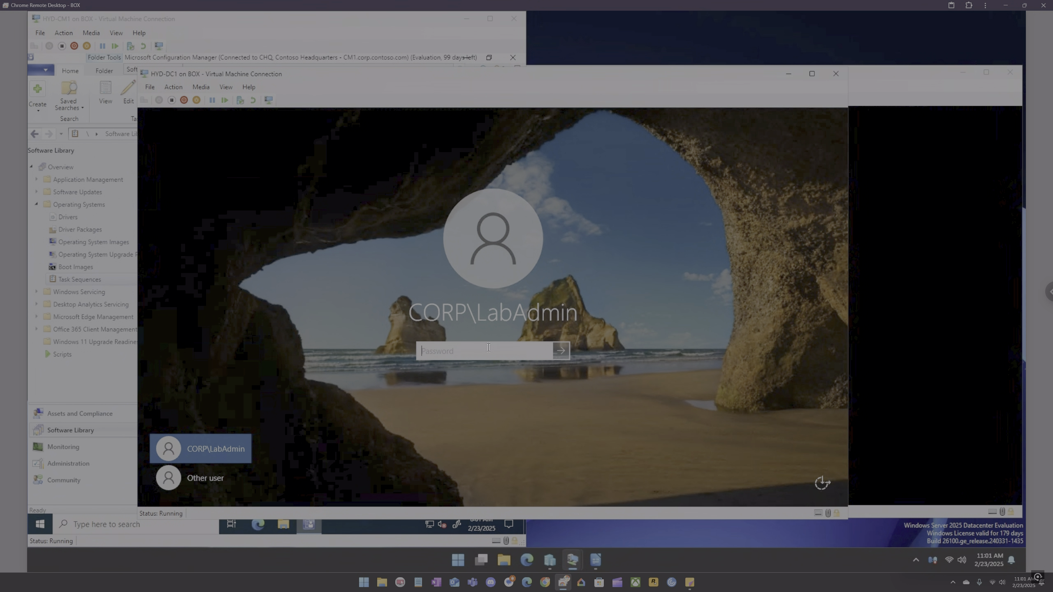
{"action": "type", "text": "P@ssw0rd"}
{"action": "key", "text": "Return"}
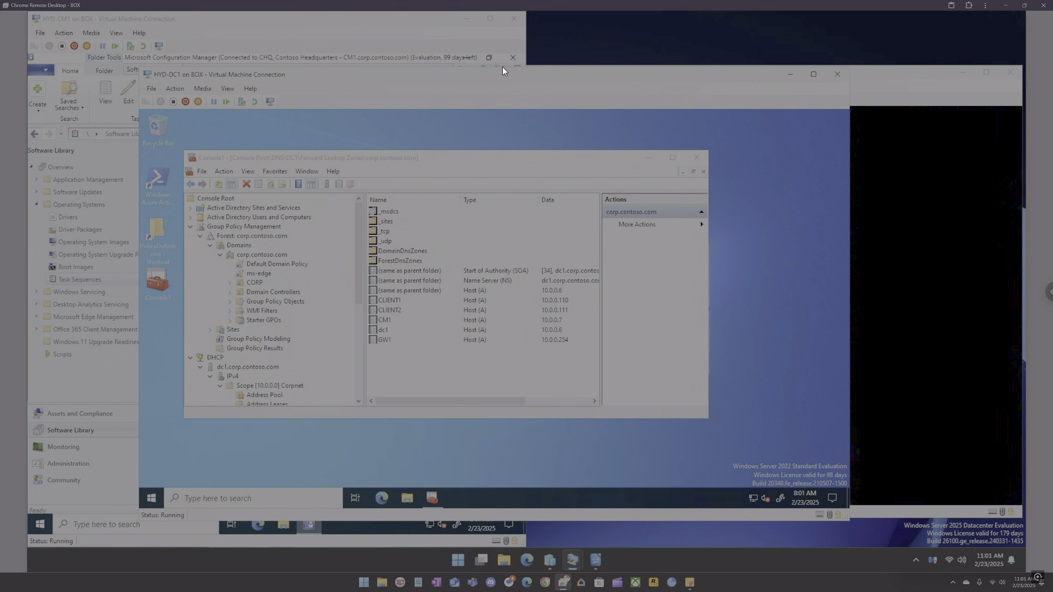
Step: Snap the HYD-DC1 window aside, expand Active Directory Users and Computers to the domain's Computers container, and refresh it
{"action": "left_click_drag", "start_coordinate": [524, 75], "coordinate": [29, 109]}
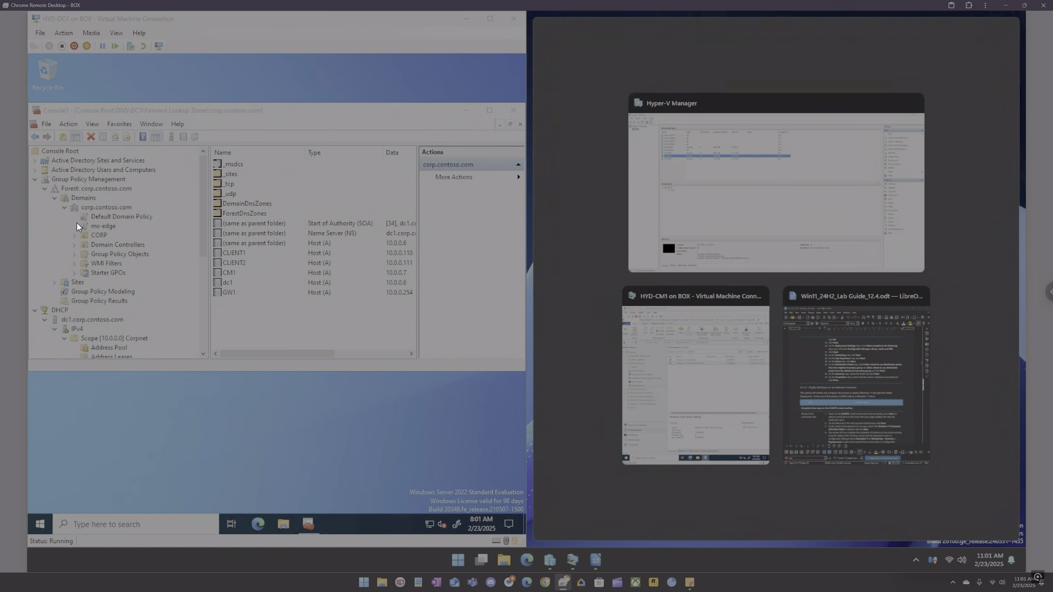
{"action": "left_click", "coordinate": [45, 190]}
{"action": "left_click", "coordinate": [36, 199]}
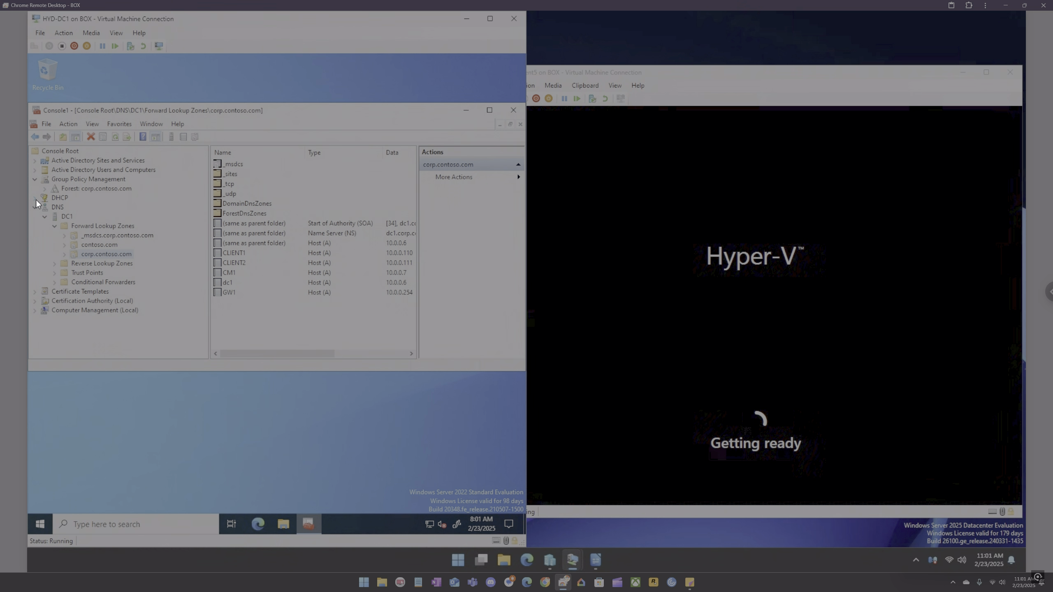
{"action": "left_click", "coordinate": [35, 208]}
{"action": "left_click", "coordinate": [36, 170]}
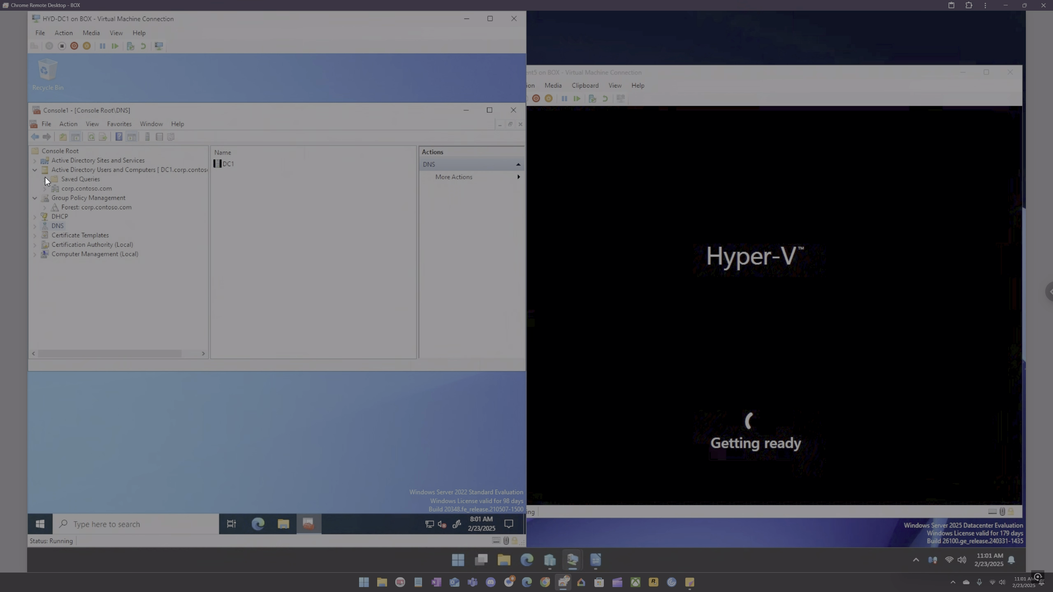
{"action": "left_click", "coordinate": [45, 189]}
{"action": "left_click", "coordinate": [75, 207]}
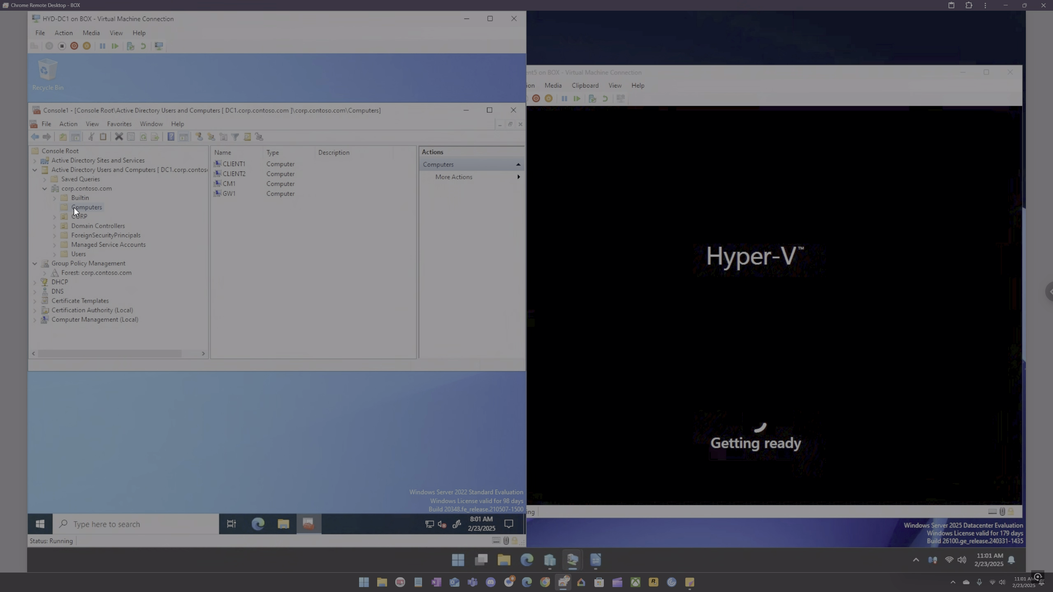
{"action": "right_click", "coordinate": [73, 208]}
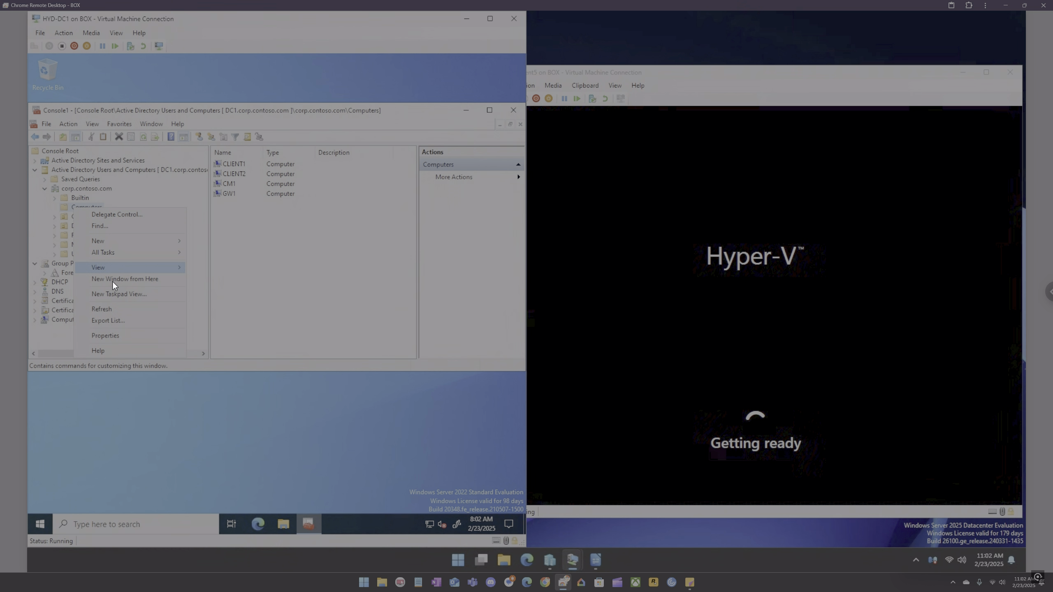
{"action": "left_click", "coordinate": [113, 309]}
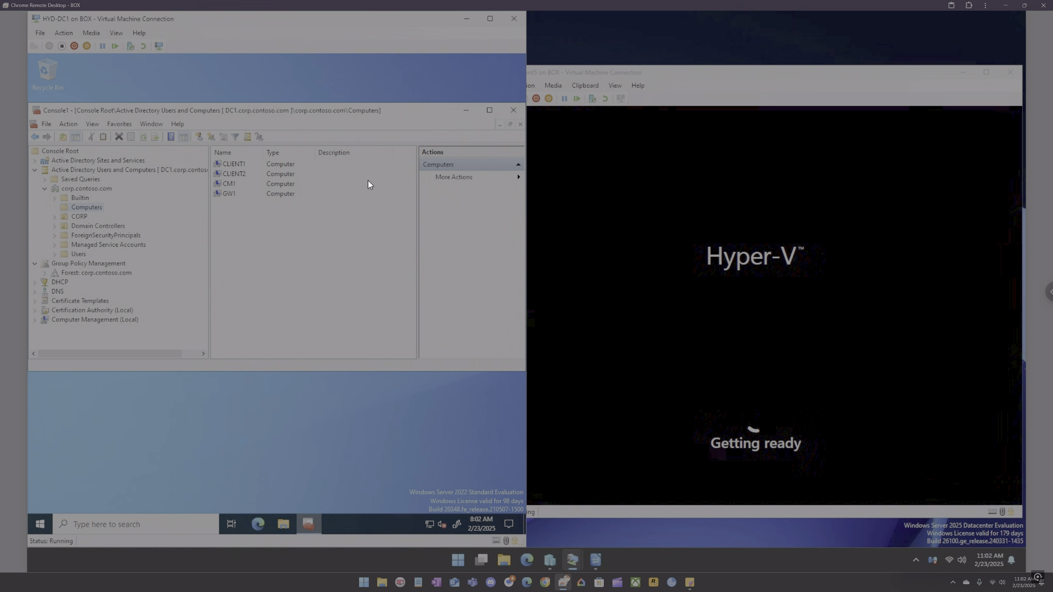
Step: Bring the HYD-Client5 window forward to check its deployment, then switch back to the HYD-CM1 Configuration Manager console
{"action": "left_click", "coordinate": [723, 73]}
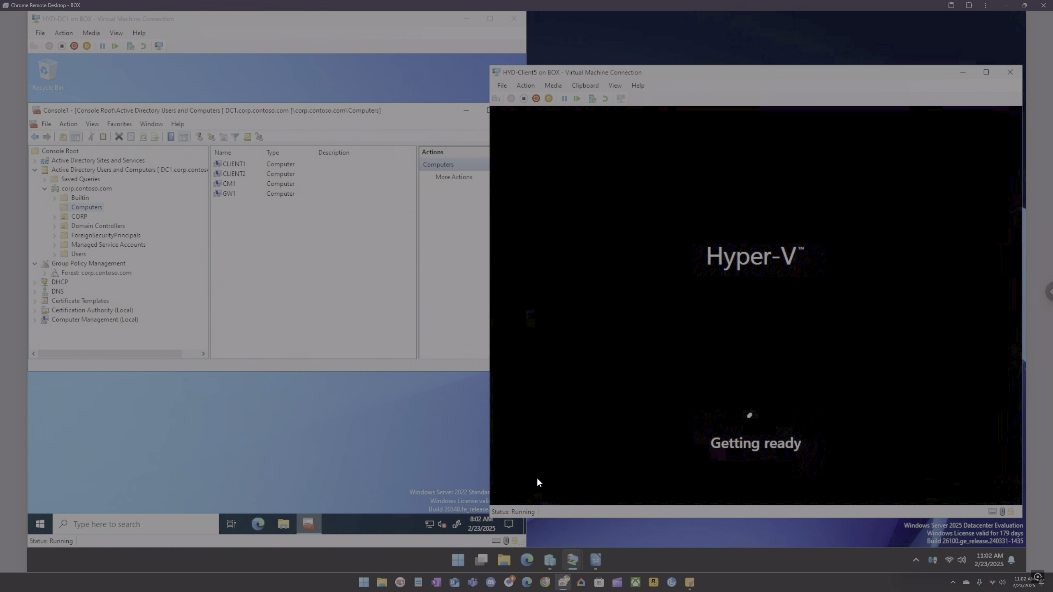
{"action": "mouse_move", "coordinate": [566, 556]}
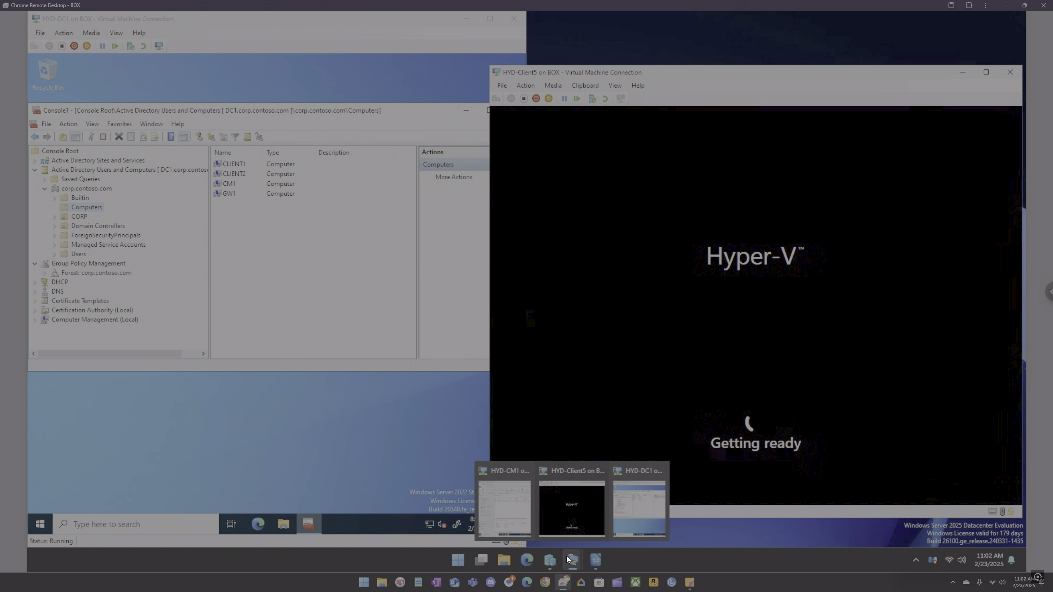
{"action": "left_click", "coordinate": [523, 508]}
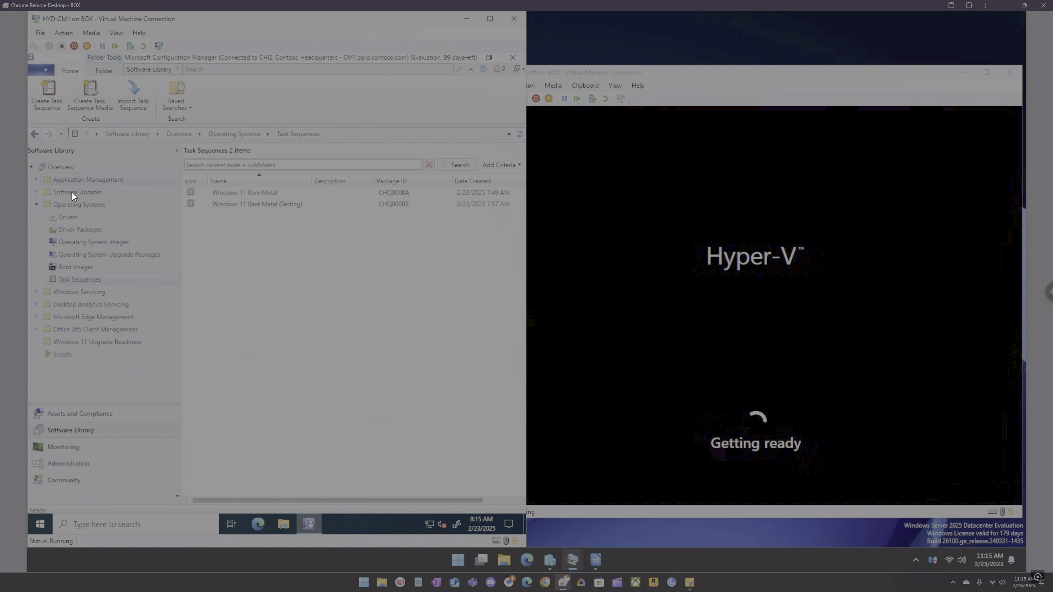
Step: Expand Office 365 Client Management and inspect the Office 365 Updates node and its context menu options
{"action": "left_click", "coordinate": [37, 328]}
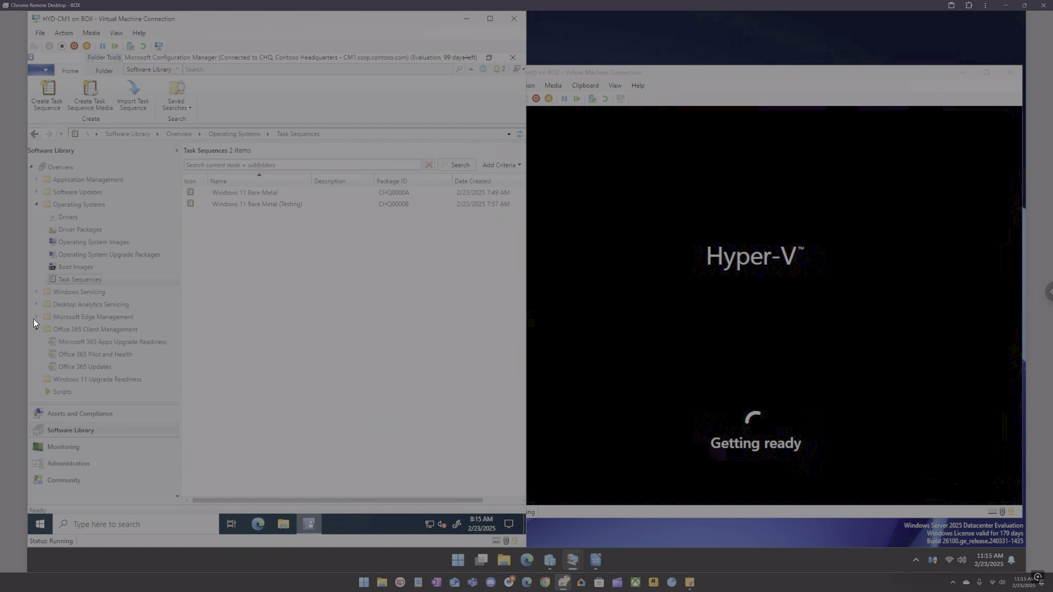
{"action": "left_click", "coordinate": [70, 367]}
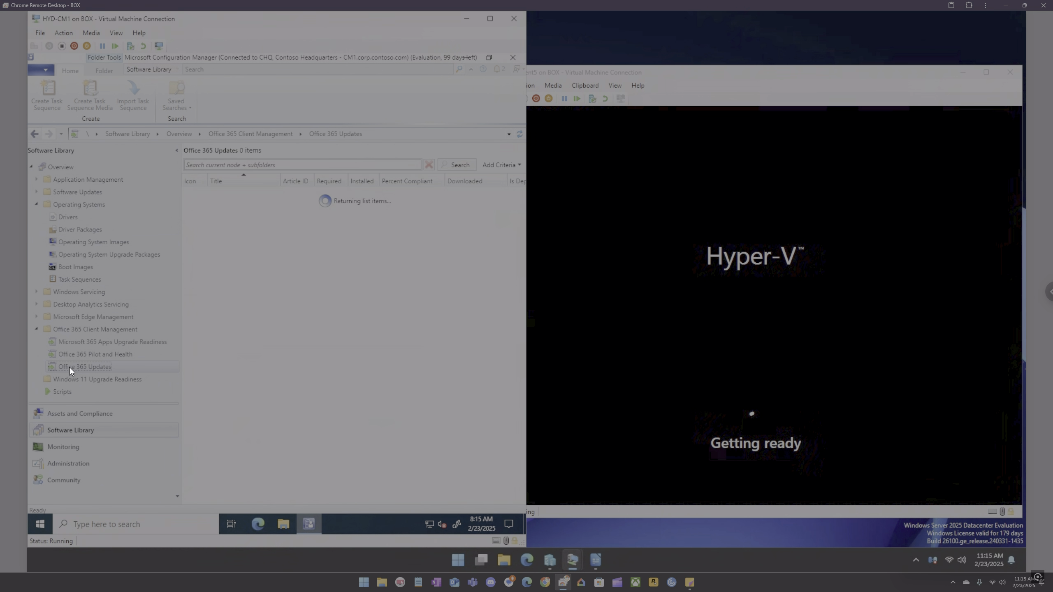
{"action": "right_click", "coordinate": [230, 203]}
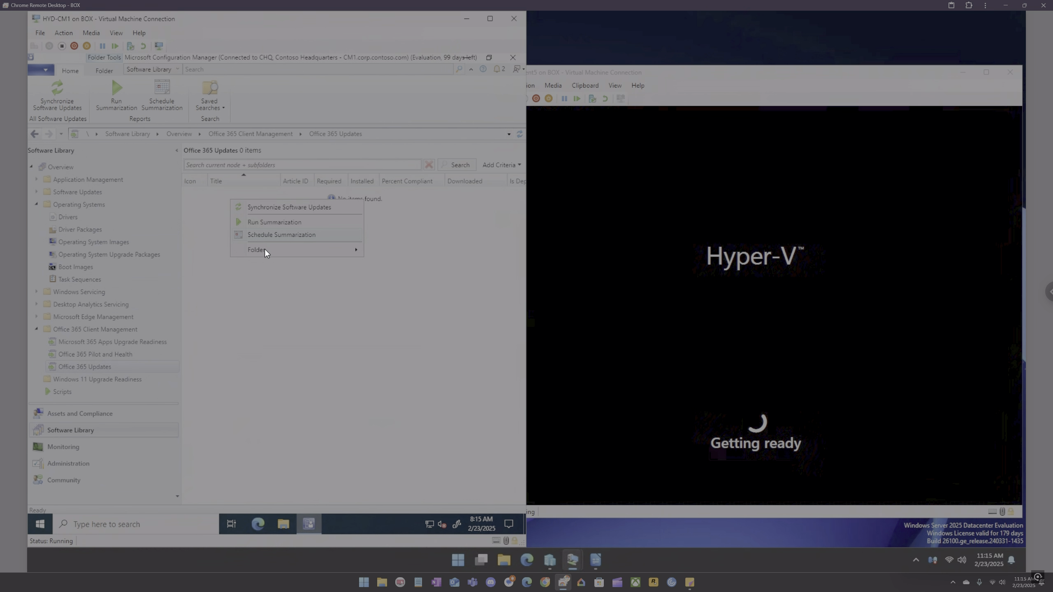
{"action": "mouse_move", "coordinate": [266, 251]}
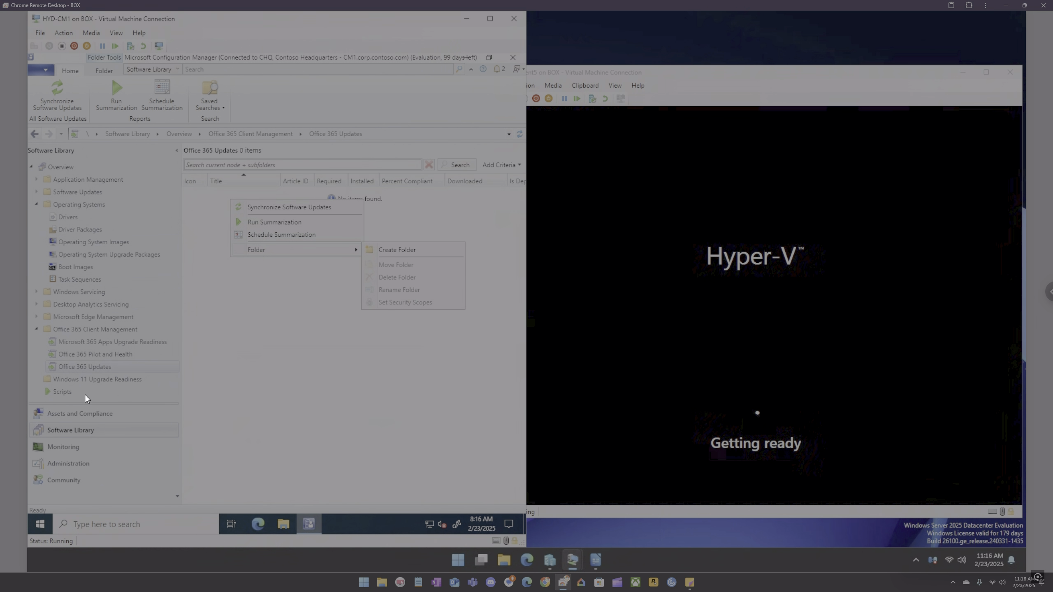
Step: Expand Microsoft Edge Management and inspect the All Microsoft Edge Updates node and its context menu options
{"action": "left_click", "coordinate": [36, 317]}
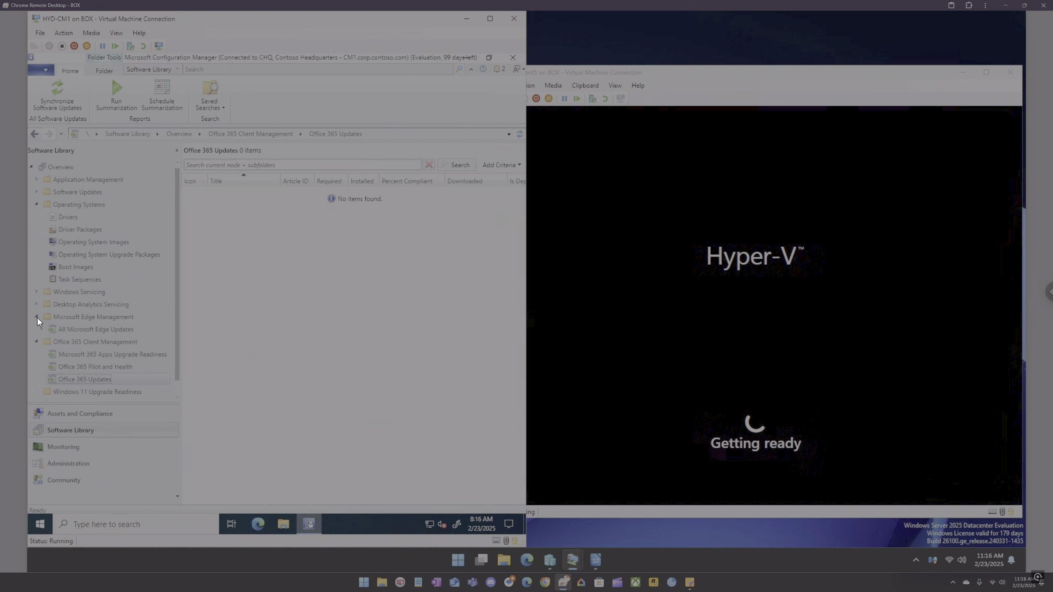
{"action": "left_click", "coordinate": [97, 334]}
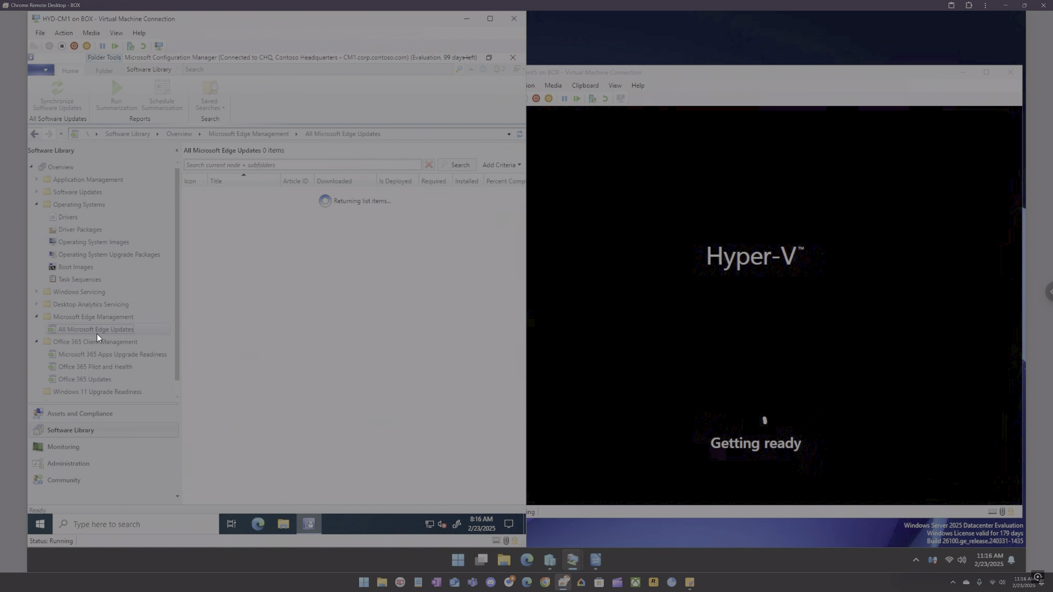
{"action": "right_click", "coordinate": [253, 247]}
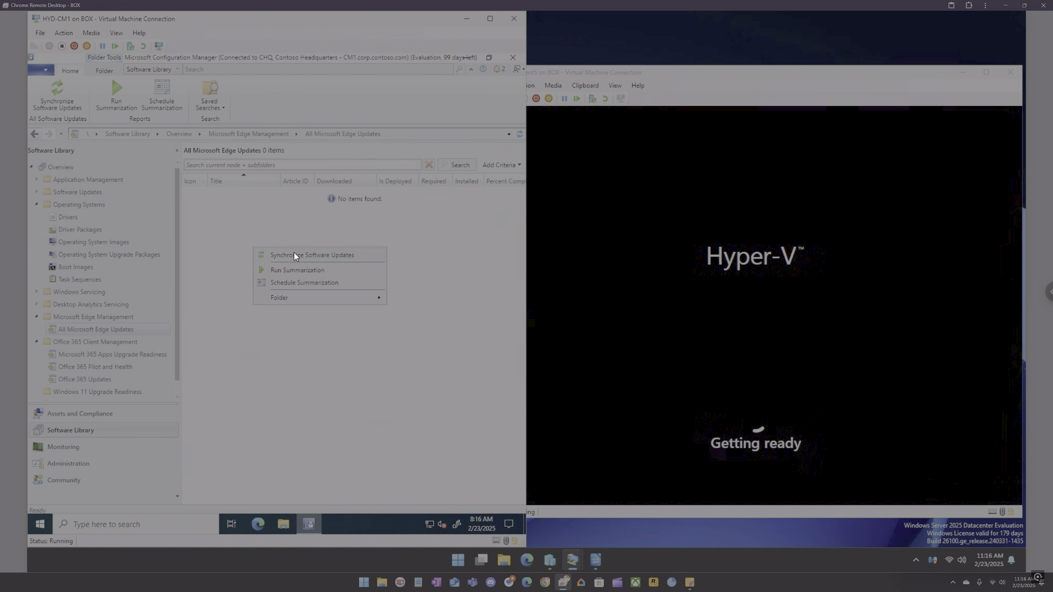
{"action": "mouse_move", "coordinate": [291, 298]}
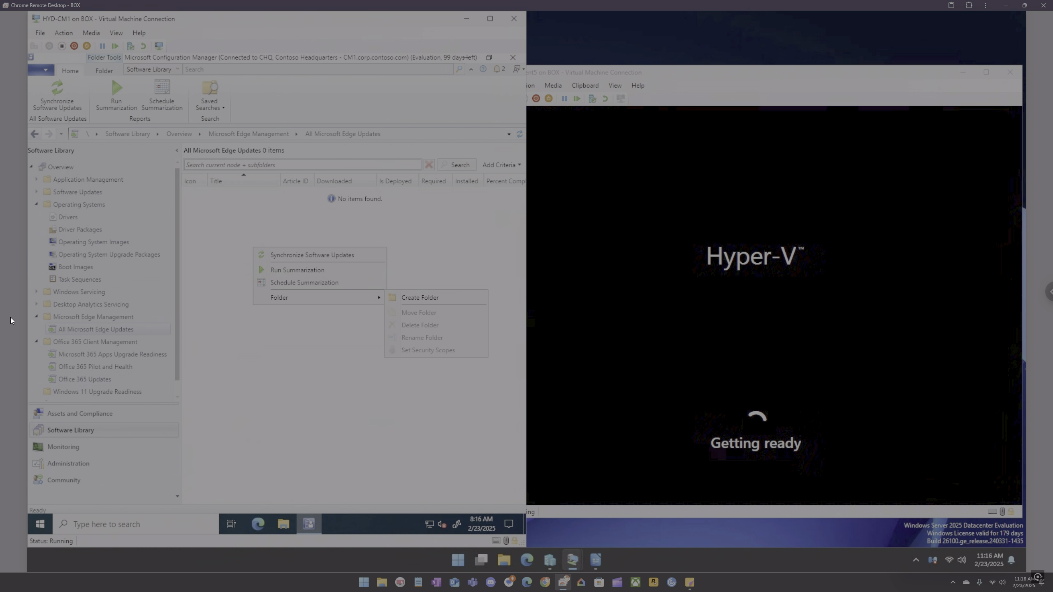
{"action": "left_click", "coordinate": [36, 316]}
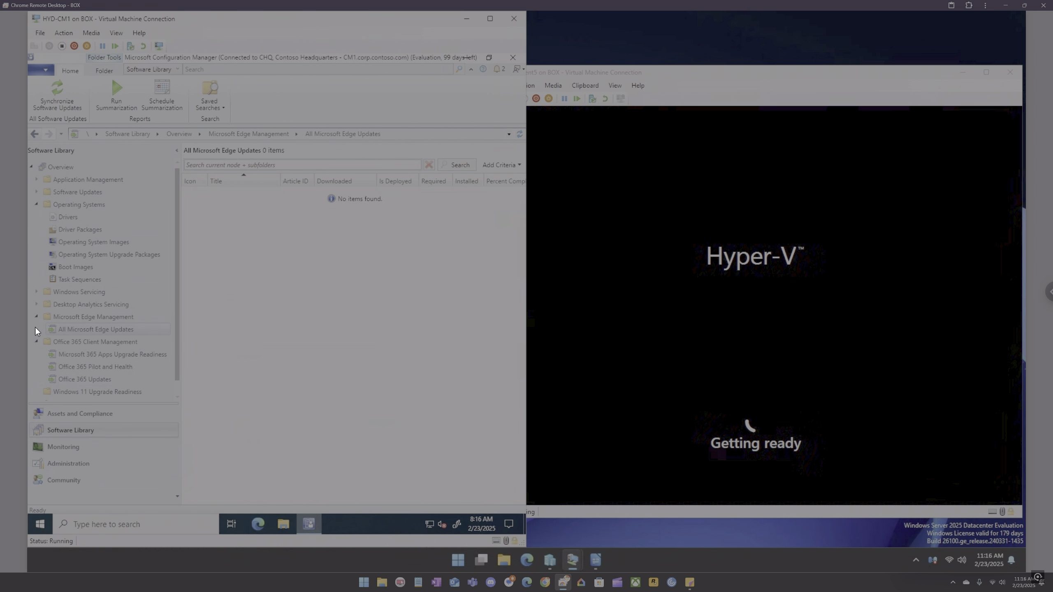
{"action": "left_click", "coordinate": [36, 315]}
Step: Expand Windows Servicing and inspect the All Windows Feature Updates, Servicing Plans and Windows Update for Business Policies nodes
{"action": "left_click", "coordinate": [36, 292]}
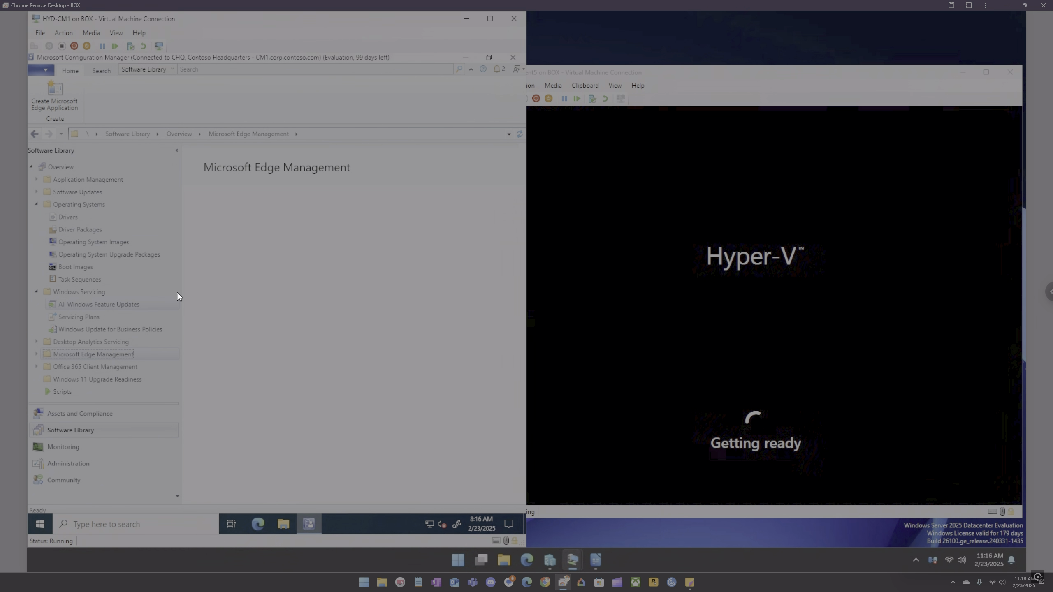
{"action": "left_click", "coordinate": [174, 302]}
{"action": "right_click", "coordinate": [246, 247]}
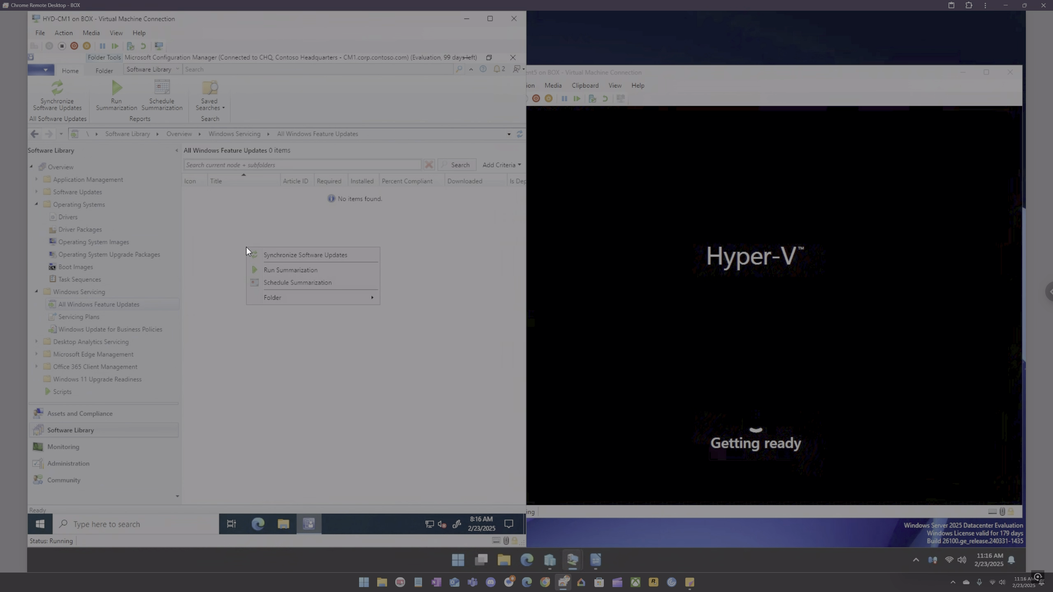
{"action": "left_click", "coordinate": [88, 319]}
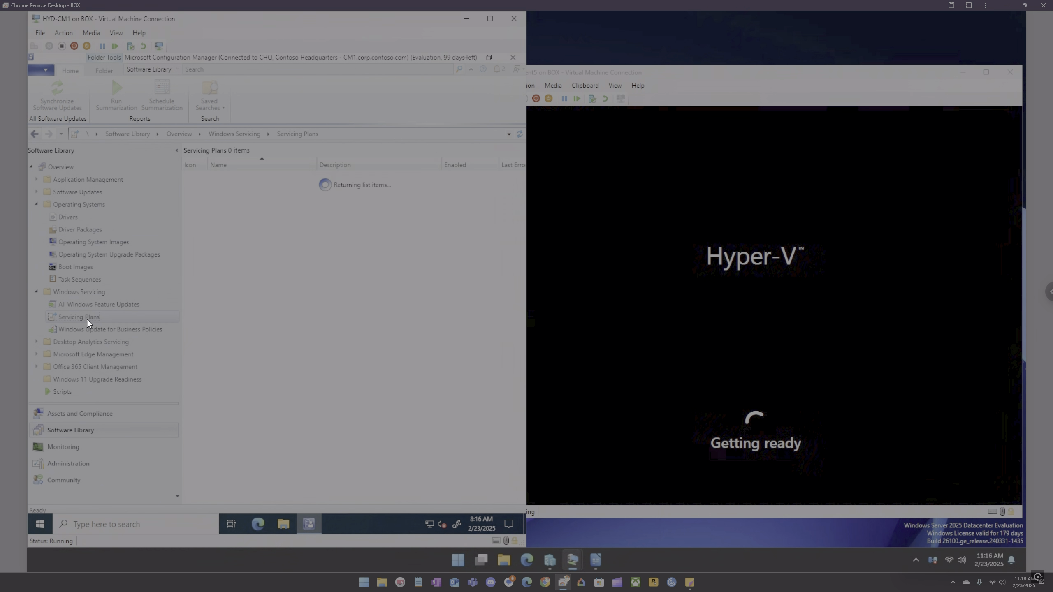
{"action": "right_click", "coordinate": [264, 266]}
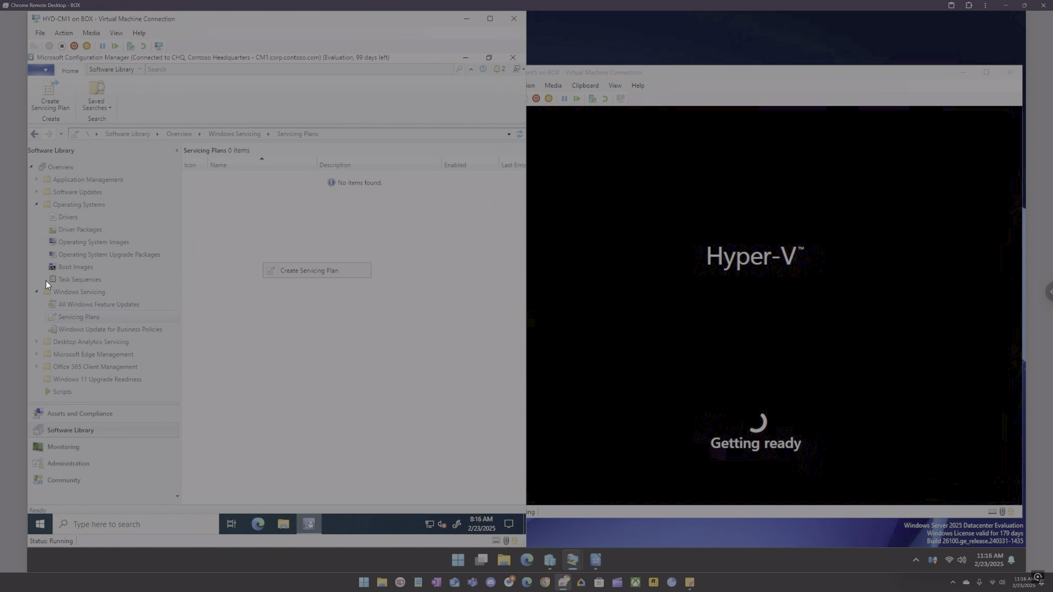
{"action": "left_click", "coordinate": [111, 330]}
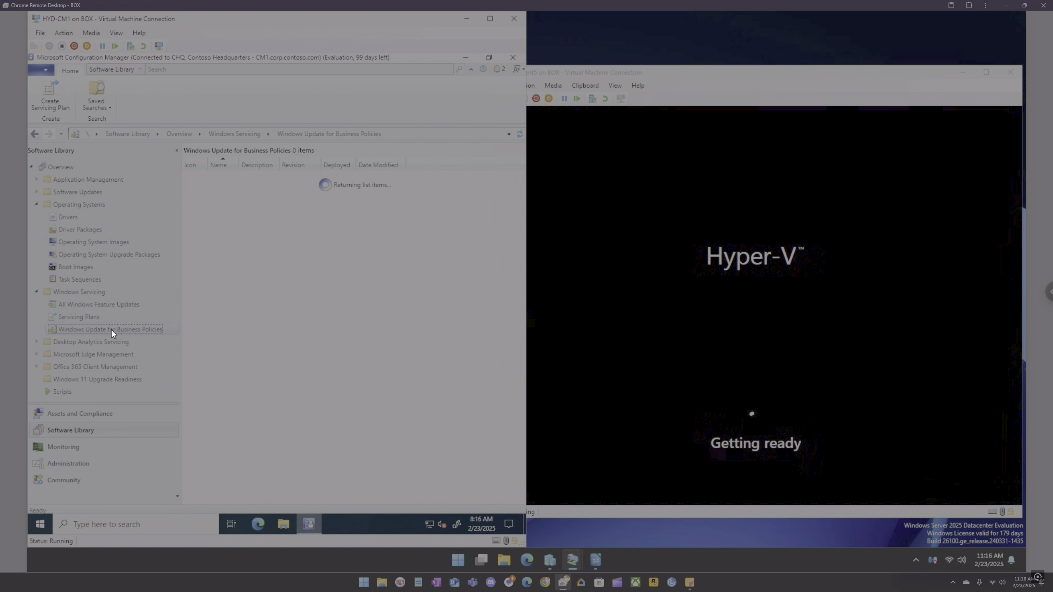
Step: Step through the Create Windows Update for Business Policy wizard with the name test up to its summary, and cancel it
{"action": "right_click", "coordinate": [253, 234]}
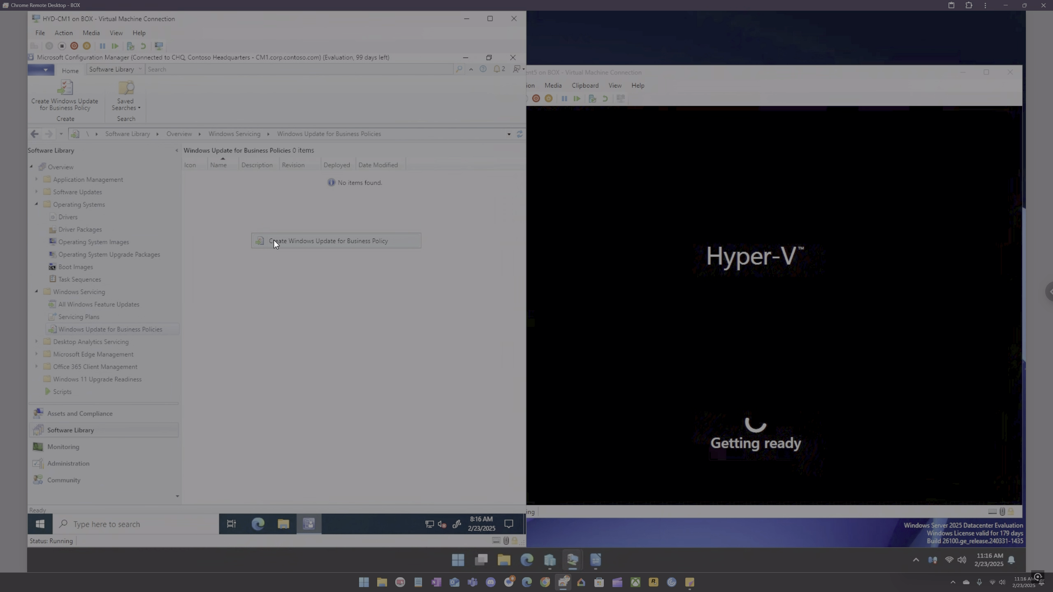
{"action": "left_click", "coordinate": [274, 240]}
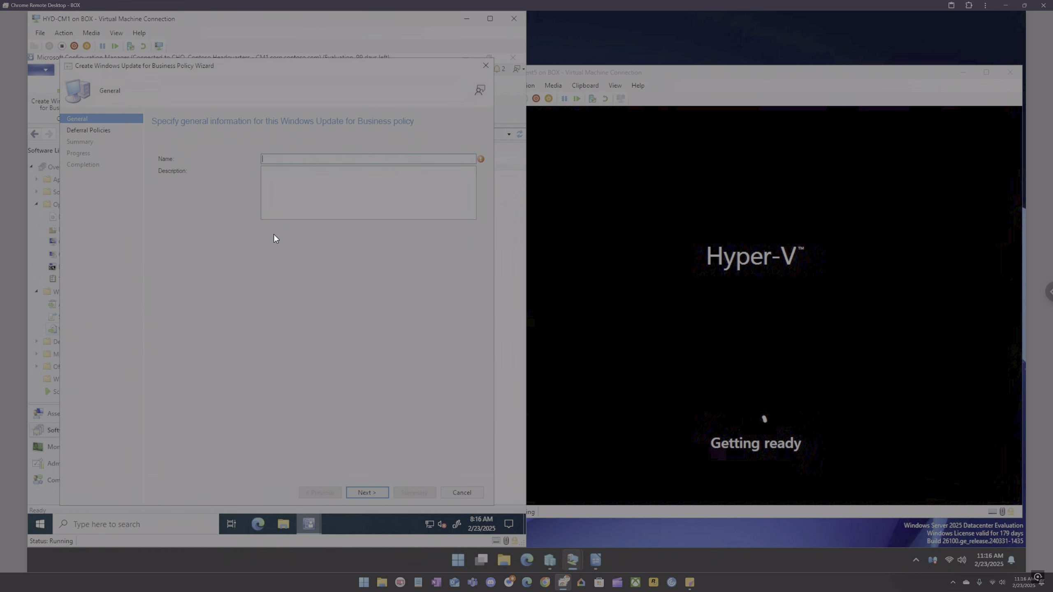
{"action": "type", "text": "test"}
{"action": "left_click", "coordinate": [372, 487]}
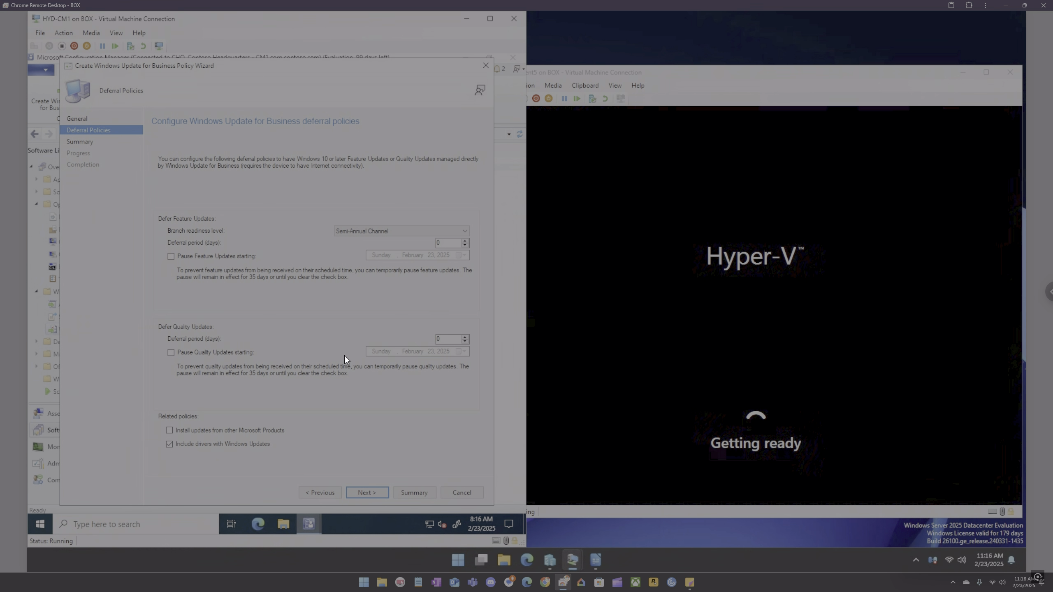
{"action": "left_click", "coordinate": [351, 232]}
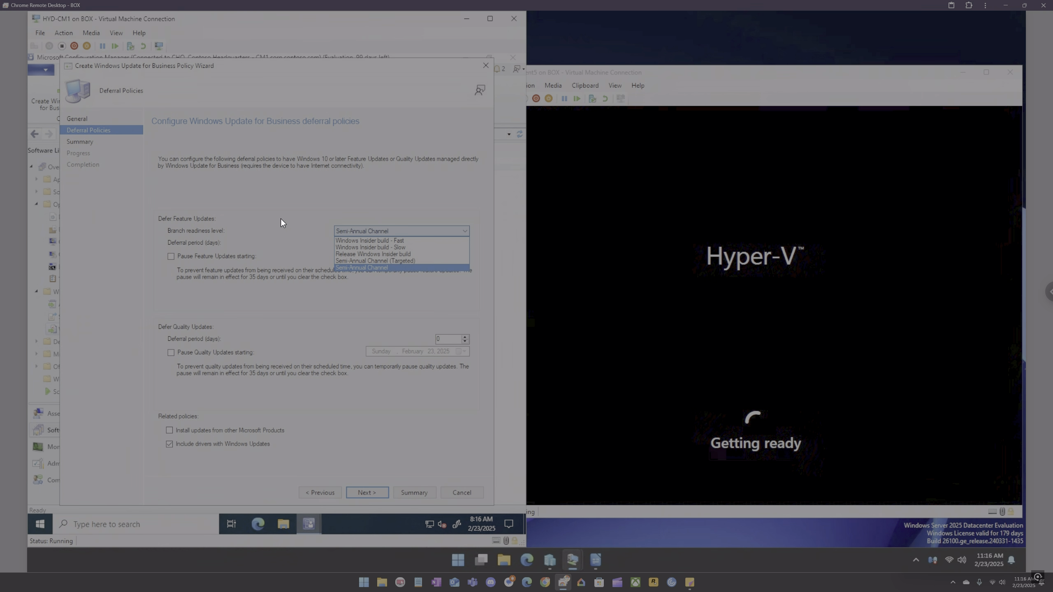
{"action": "left_click", "coordinate": [283, 238]}
{"action": "left_click", "coordinate": [359, 492]}
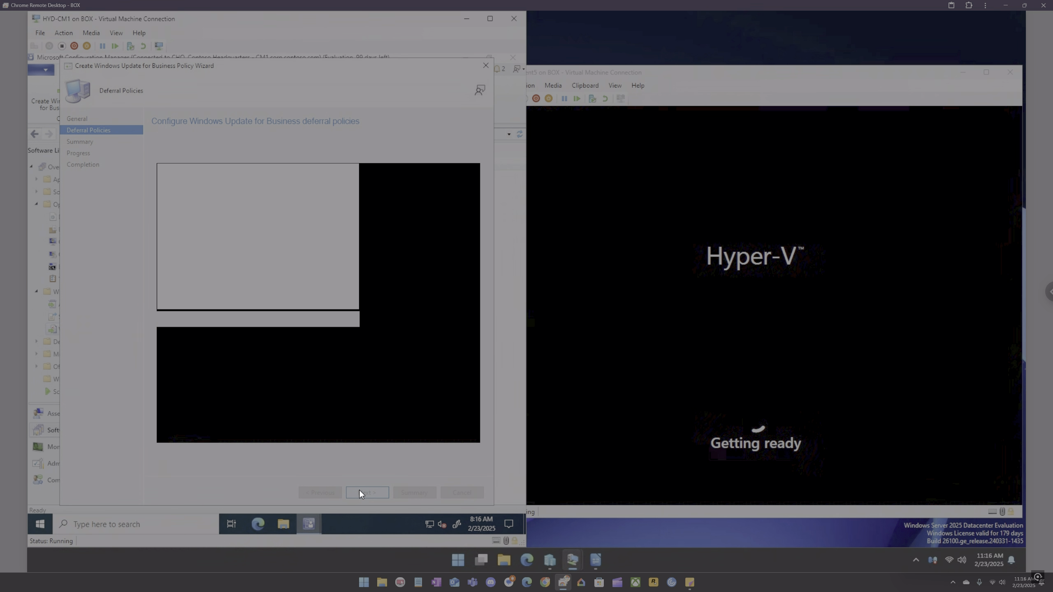
{"action": "left_click", "coordinate": [453, 491]}
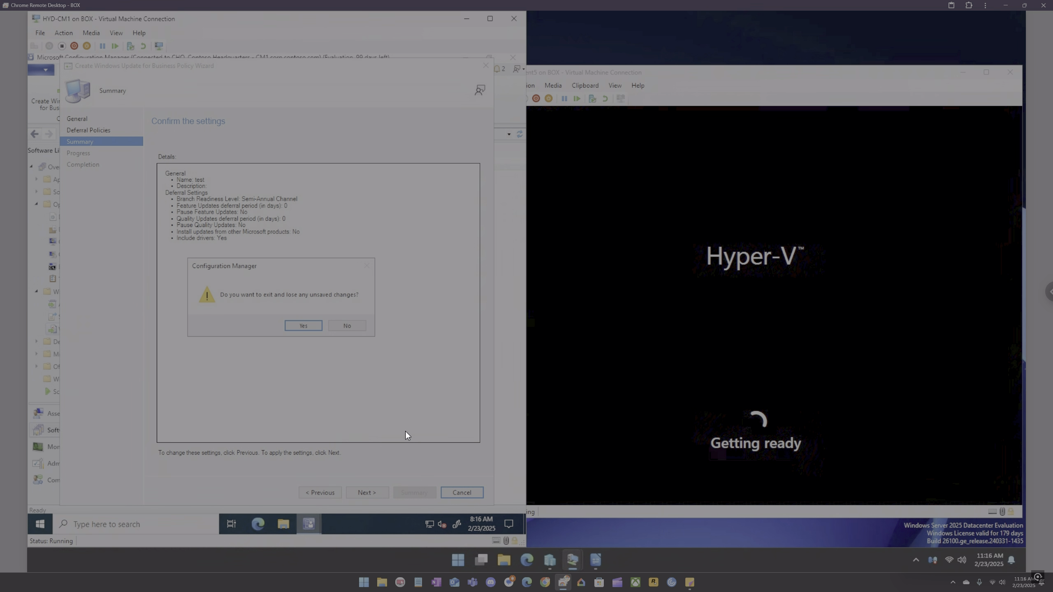
{"action": "left_click", "coordinate": [304, 326]}
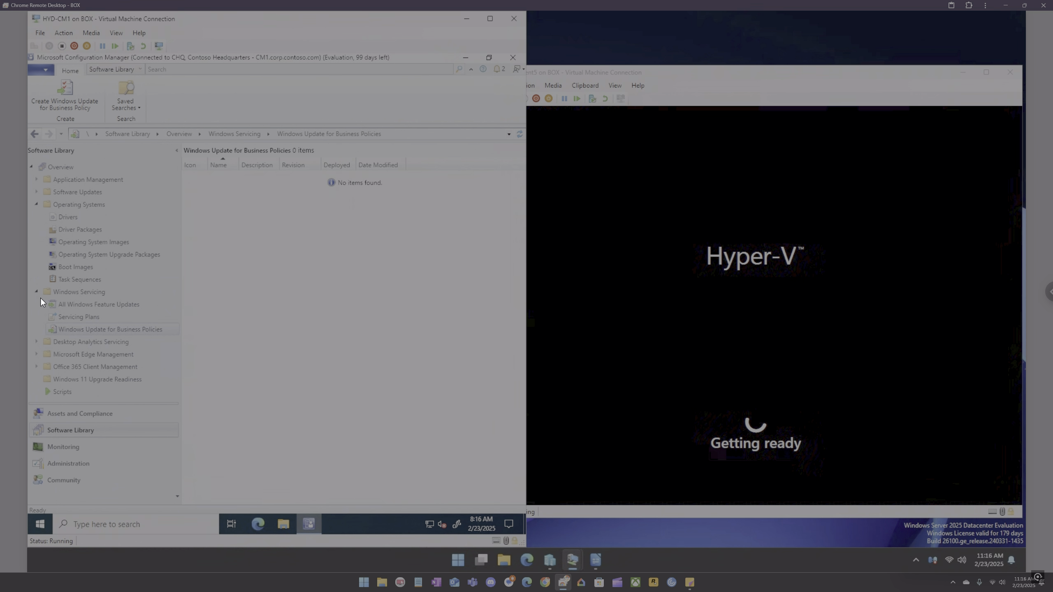
Step: Open the Create Script wizard in the Scripts node and try advancing with script name 50 and a 50-second timeout
{"action": "left_click", "coordinate": [58, 392]}
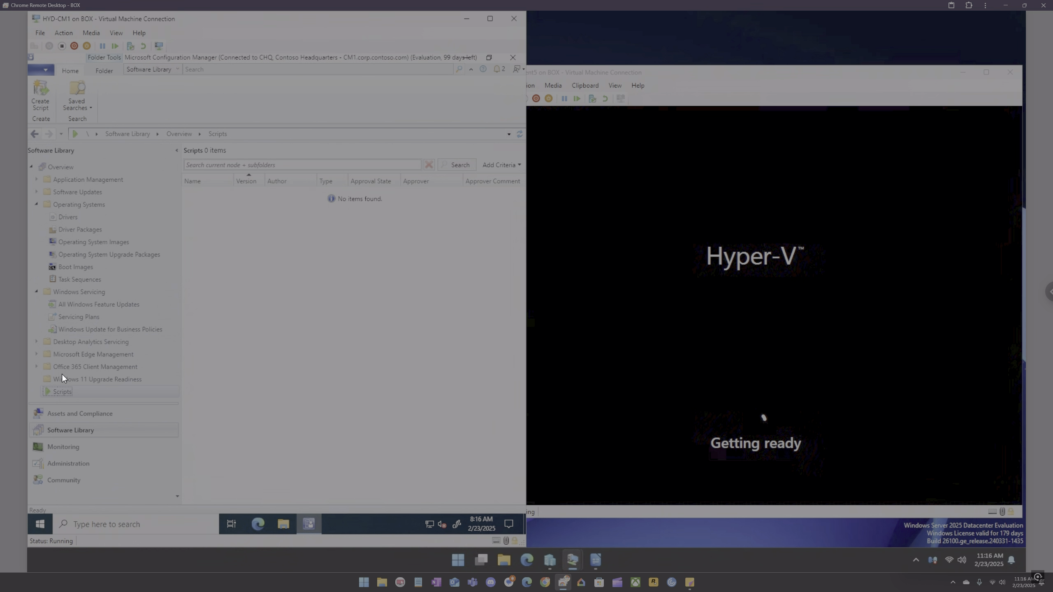
{"action": "right_click", "coordinate": [224, 216]}
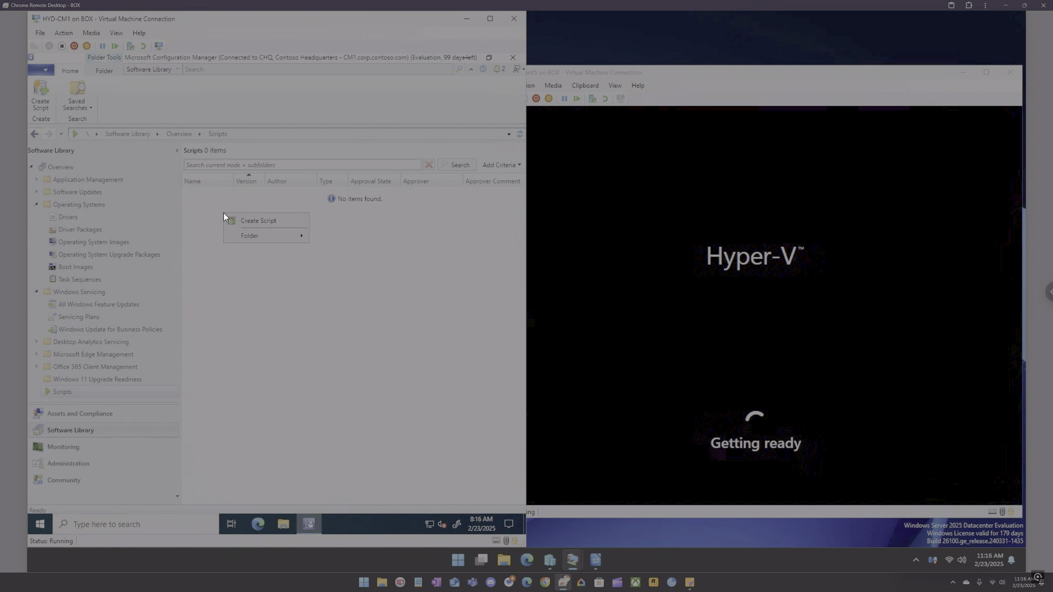
{"action": "left_click", "coordinate": [255, 220]}
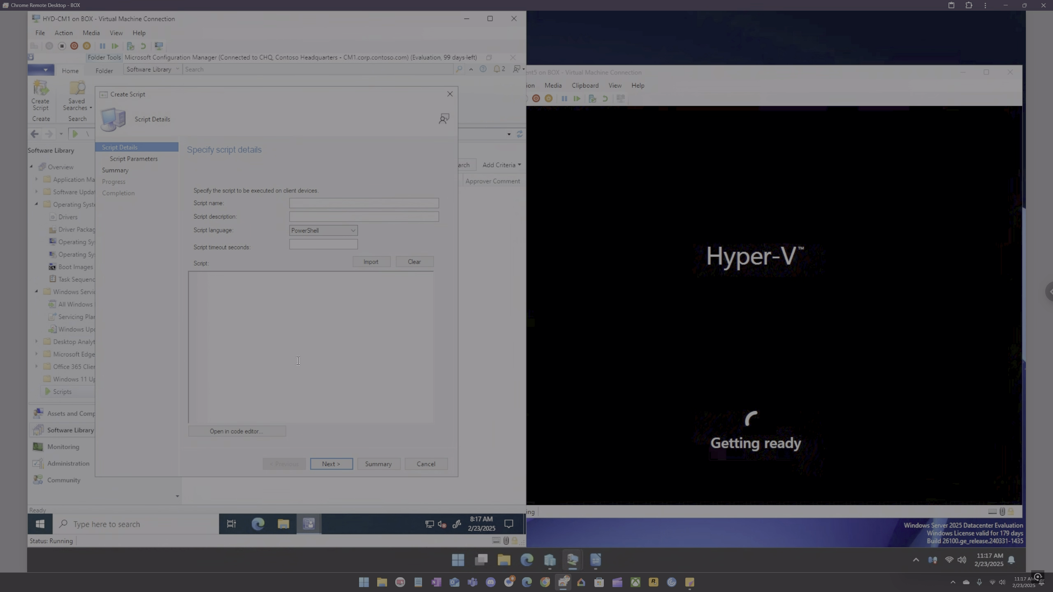
{"action": "left_click", "coordinate": [330, 464]}
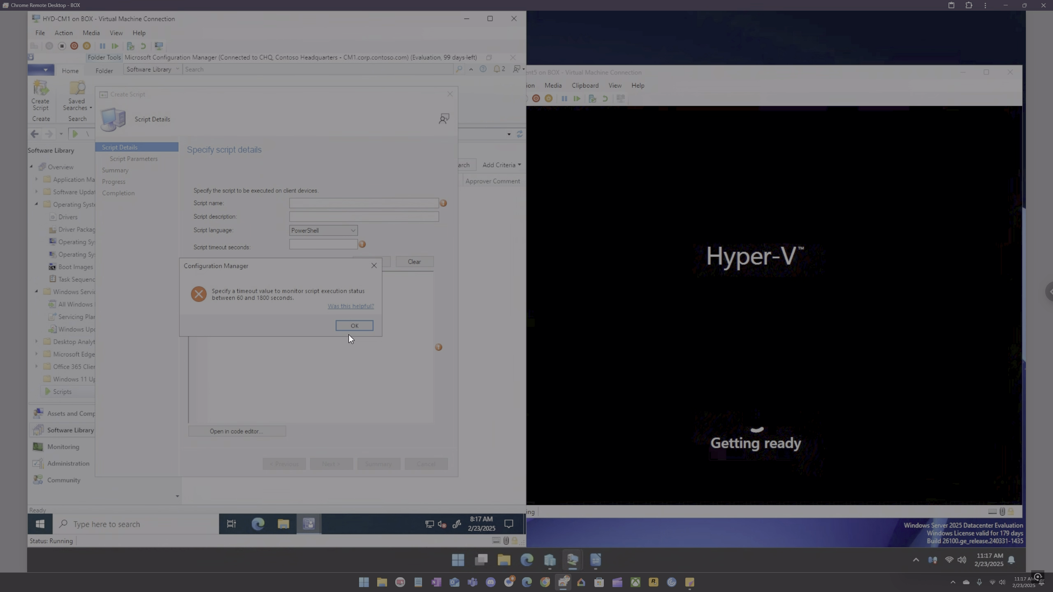
{"action": "left_click", "coordinate": [350, 326]}
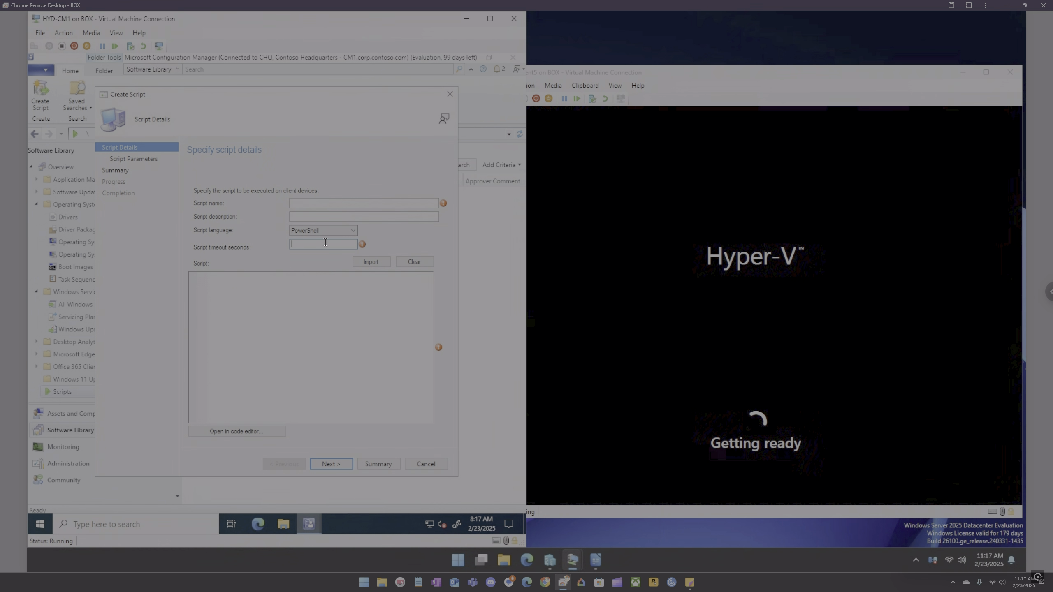
{"action": "type", "text": "0"}
{"action": "left_click", "coordinate": [308, 202]}
{"action": "type", "text": "50"}
{"action": "left_click", "coordinate": [339, 463]}
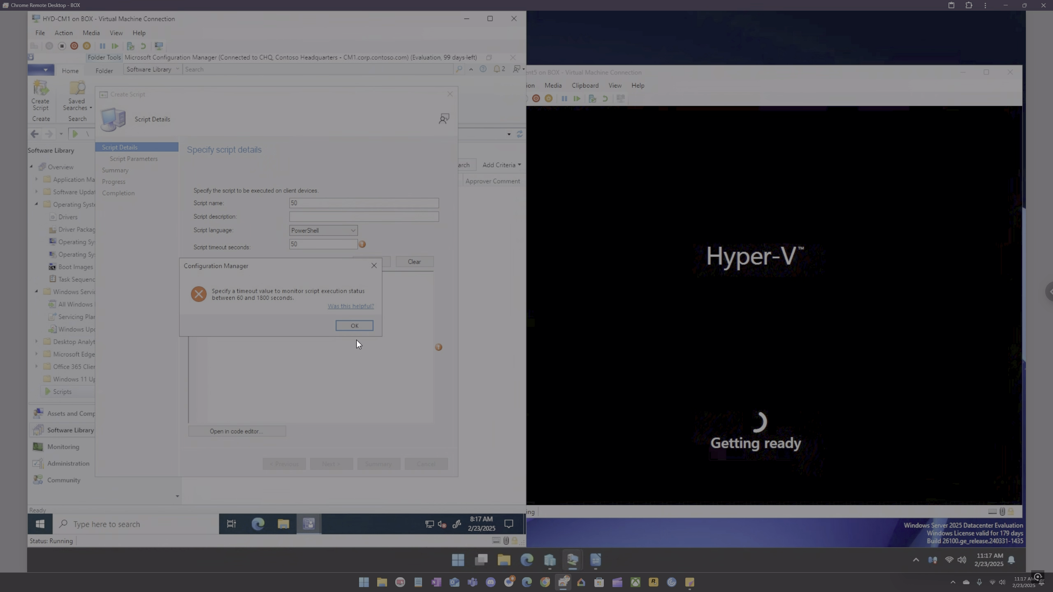
{"action": "left_click", "coordinate": [355, 326]}
Step: Set the script timeout to 60 seconds and script text to d, advance to the summary, and cancel the wizard
{"action": "double_click", "coordinate": [286, 243]}
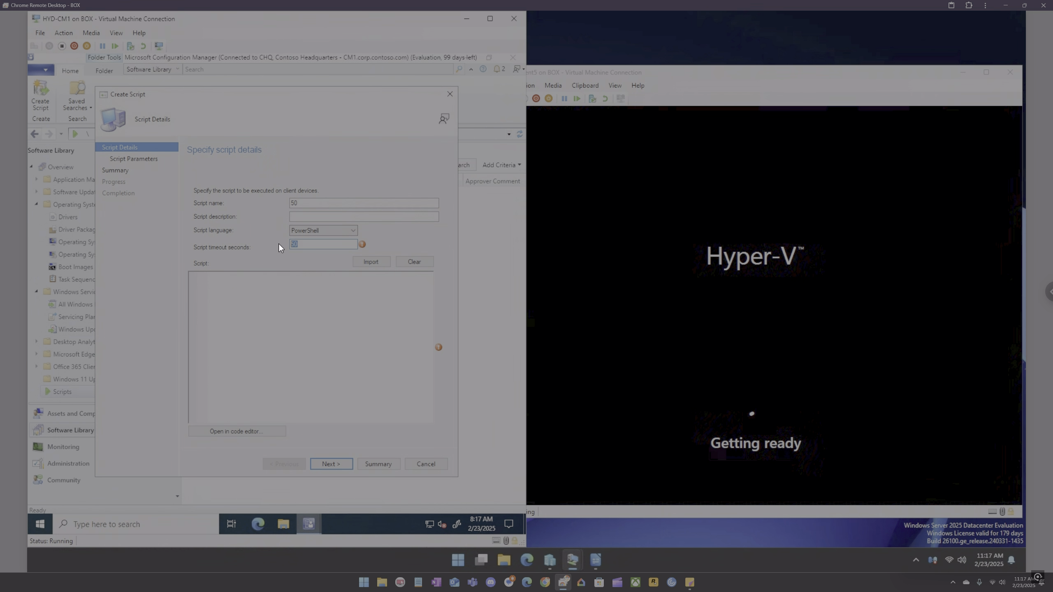
{"action": "type", "text": "60"}
{"action": "left_click", "coordinate": [338, 464]}
{"action": "left_click", "coordinate": [312, 327]}
{"action": "type", "text": "dd"}
{"action": "left_click", "coordinate": [341, 464]}
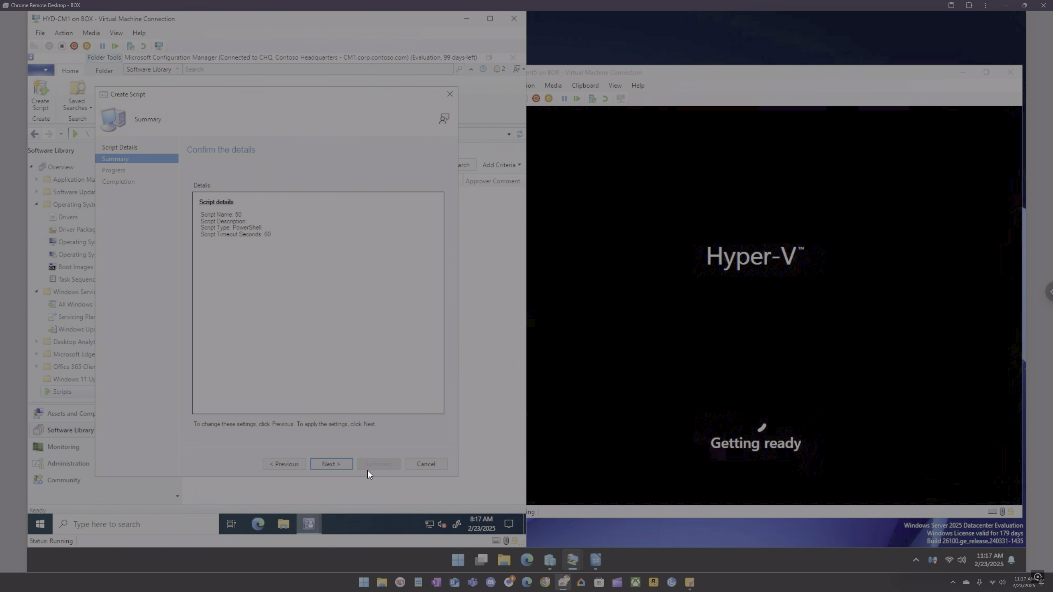
{"action": "left_click", "coordinate": [420, 463]}
{"action": "left_click", "coordinate": [296, 325]}
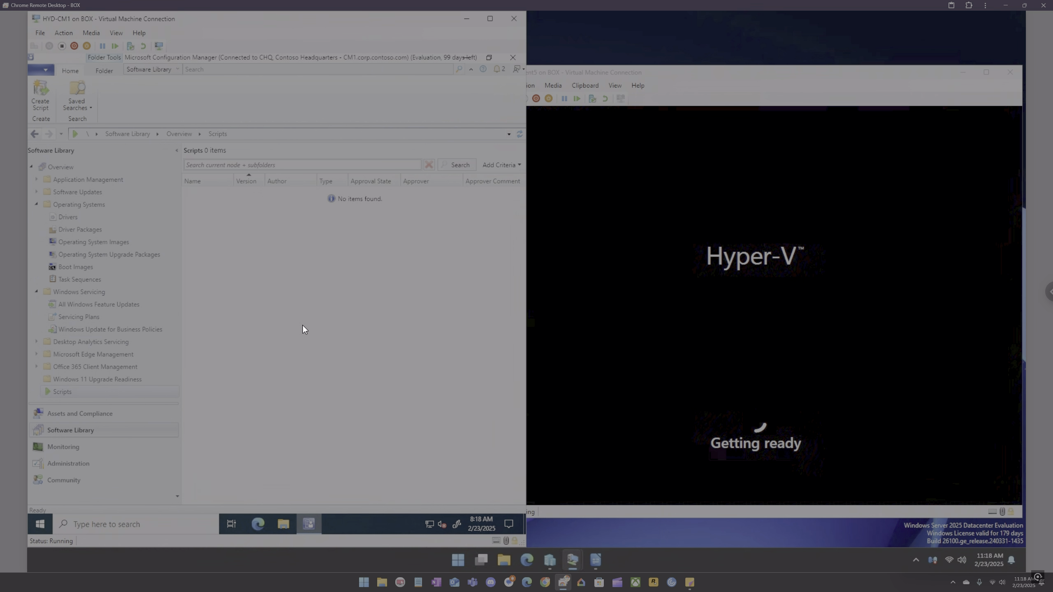
Step: Expand Application Management, open App Configuration Policies, then open and cancel the Create App Configuration Policy wizard
{"action": "left_click", "coordinate": [36, 180]}
{"action": "scroll", "coordinate": [66, 229], "scroll_direction": "up", "scroll_amount": 1}
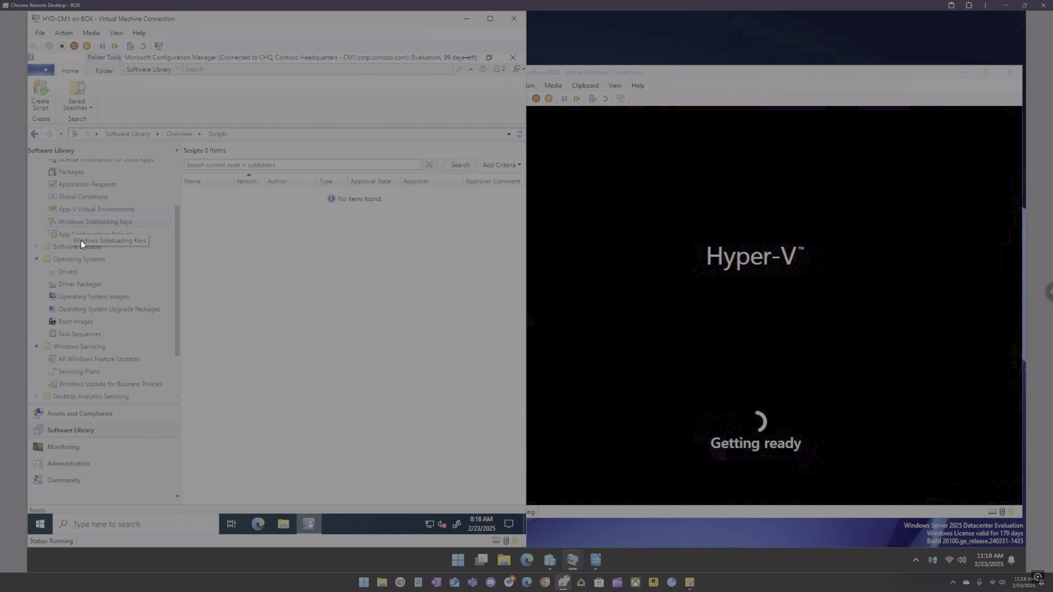
{"action": "left_click", "coordinate": [80, 235]}
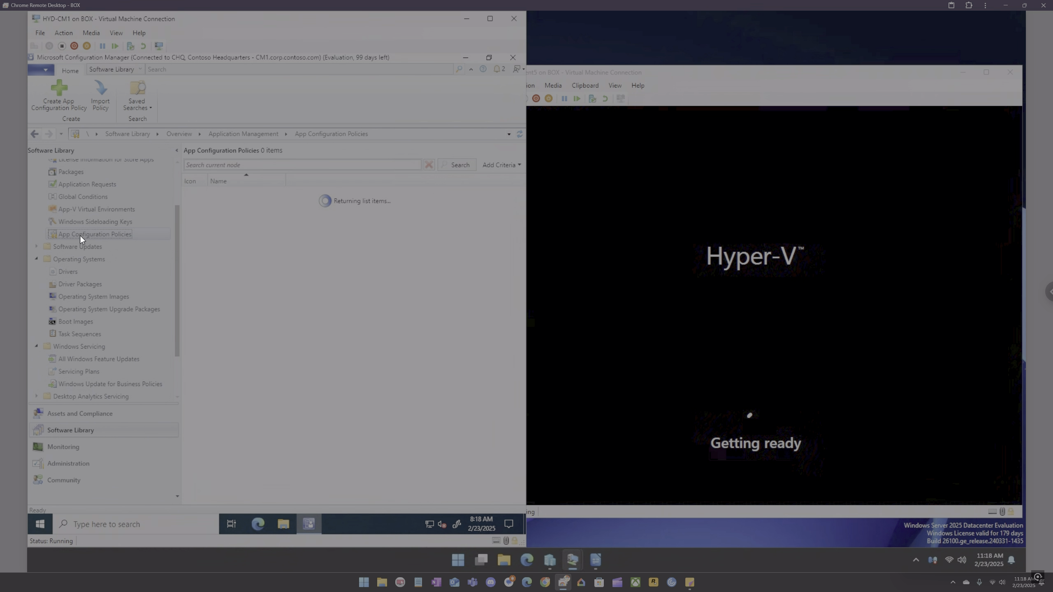
{"action": "right_click", "coordinate": [254, 241]}
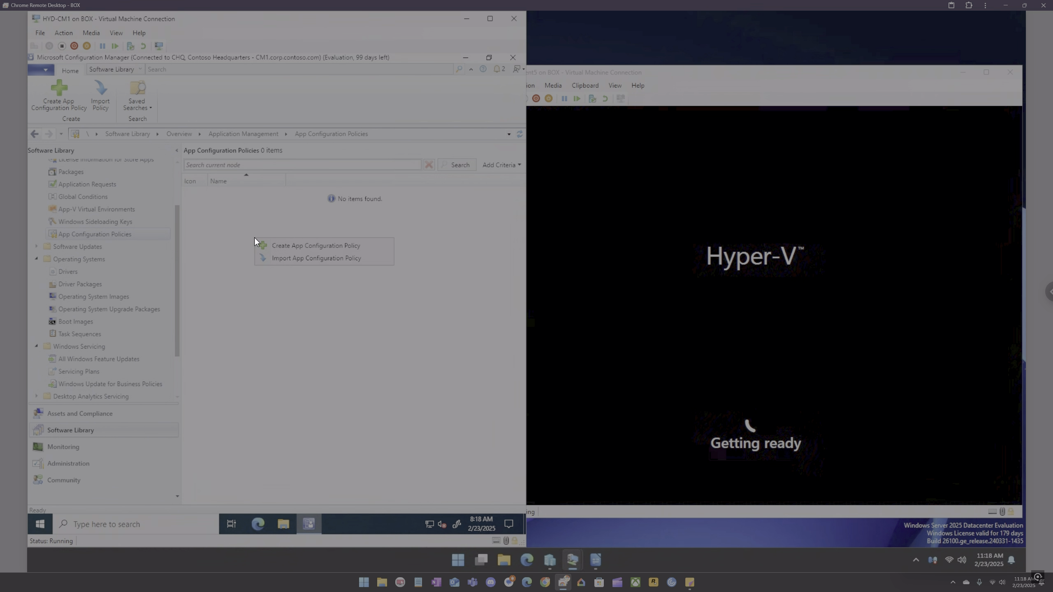
{"action": "left_click", "coordinate": [278, 244]}
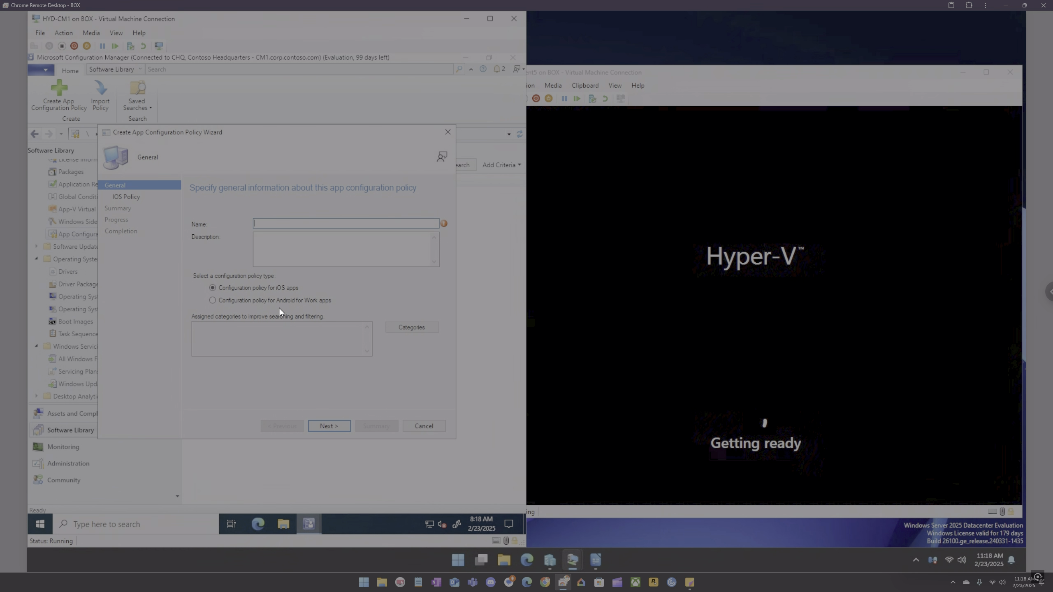
{"action": "left_click", "coordinate": [444, 133]}
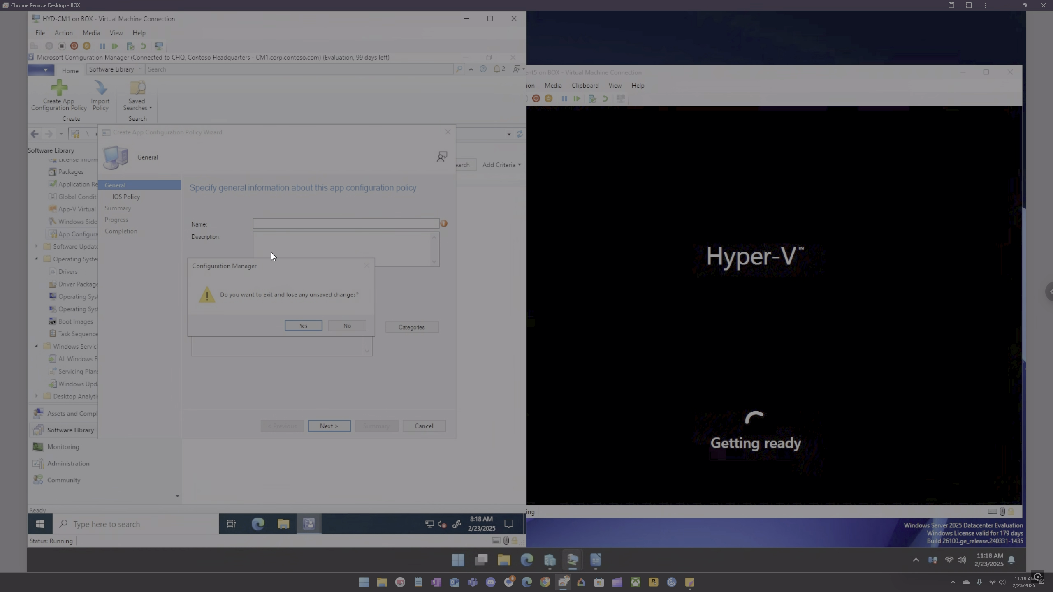
{"action": "left_click", "coordinate": [299, 326]}
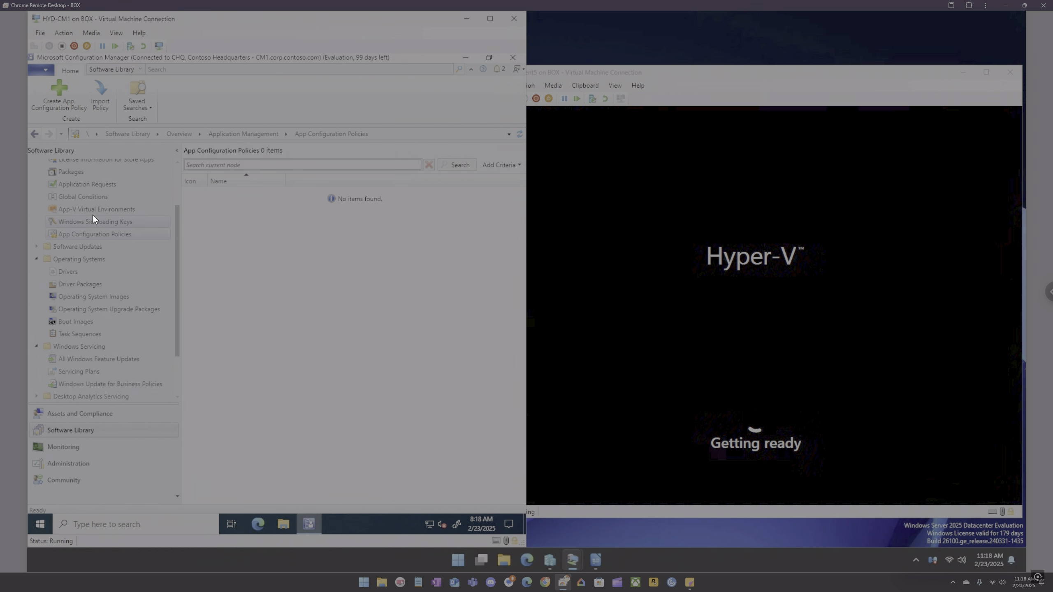
Step: Inspect the Global Conditions, Application Requests, License Information for Store Apps and Packages nodes under Application Management
{"action": "left_click", "coordinate": [83, 196]}
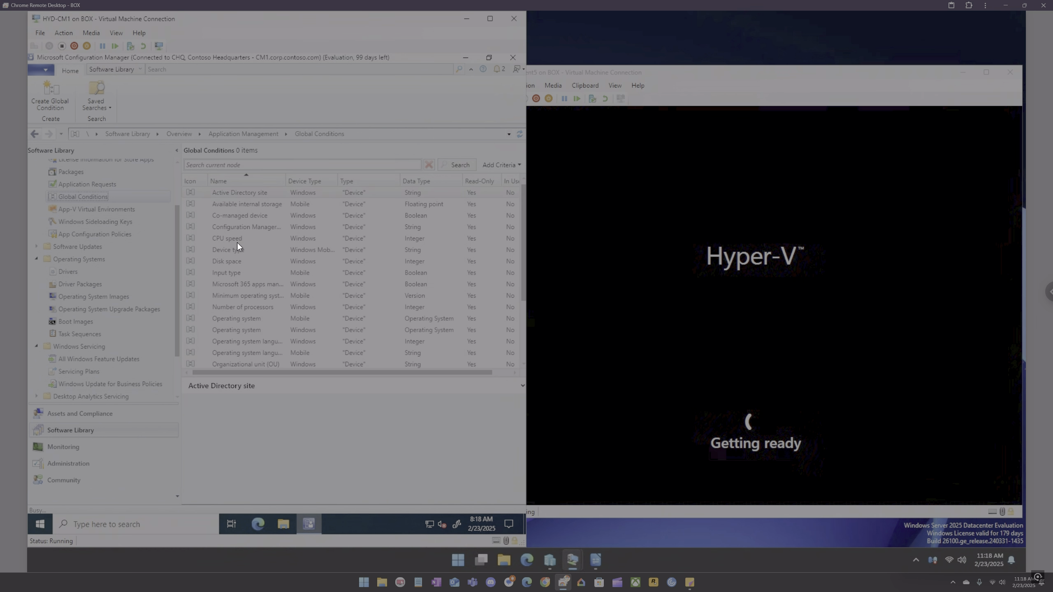
{"action": "right_click", "coordinate": [237, 242]}
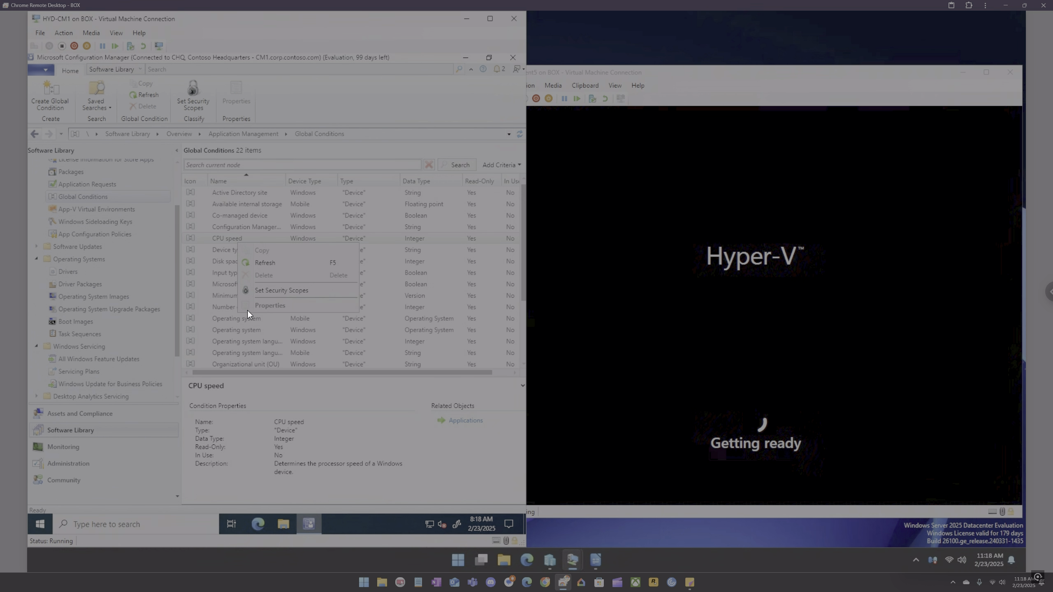
{"action": "key", "text": "Escape"}
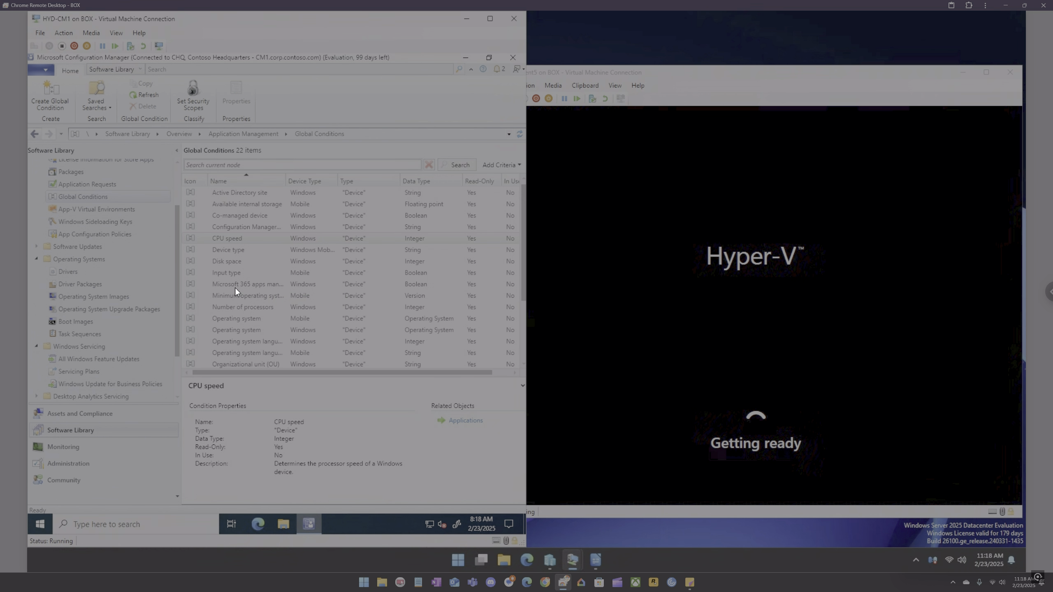
{"action": "scroll", "coordinate": [81, 194], "scroll_direction": "up", "scroll_amount": 1}
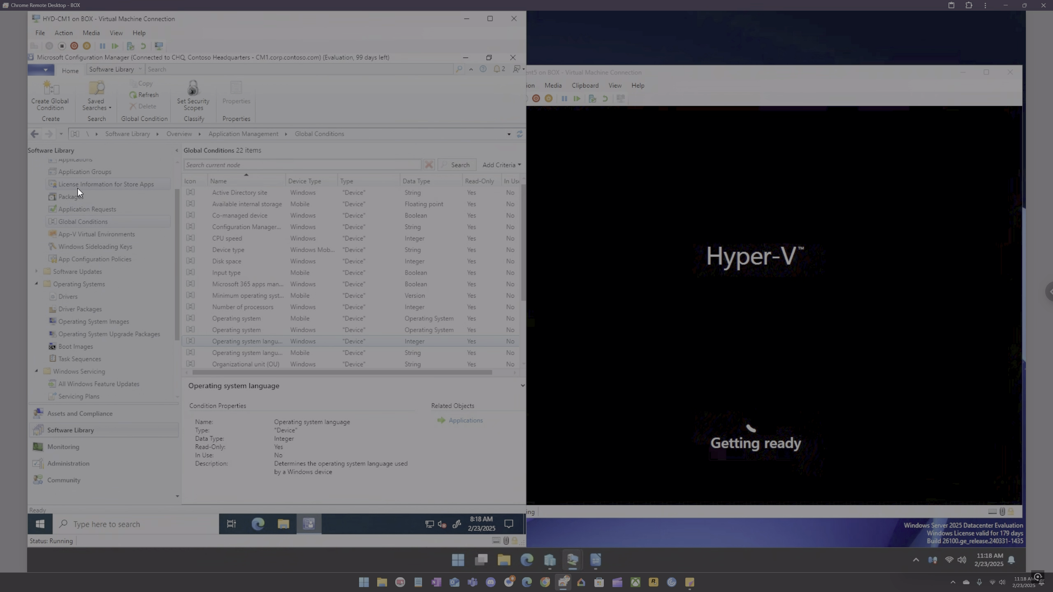
{"action": "left_click", "coordinate": [87, 212]}
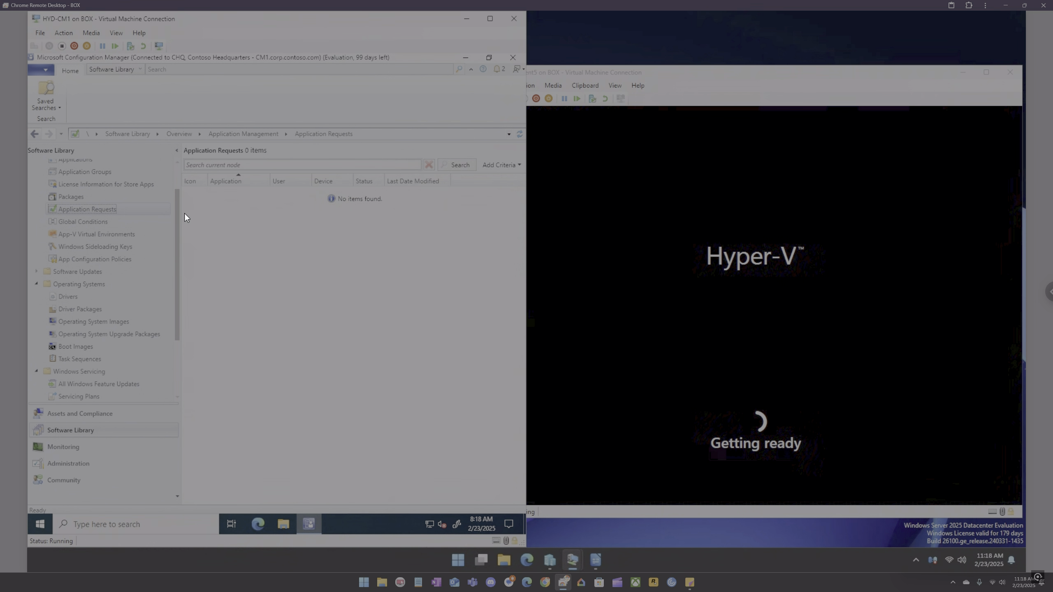
{"action": "left_click", "coordinate": [72, 185]}
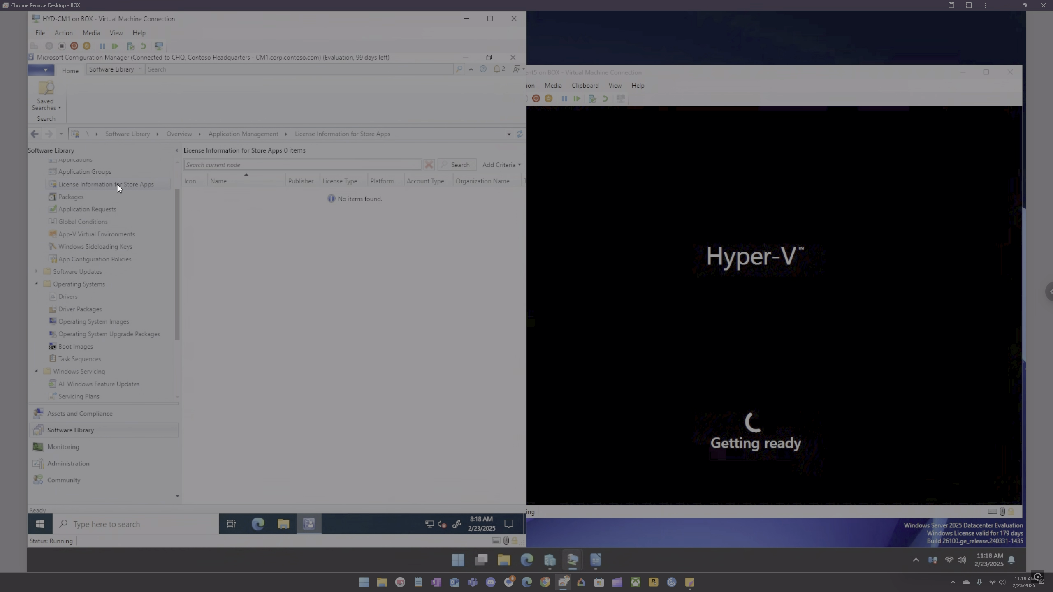
{"action": "left_click", "coordinate": [68, 197]}
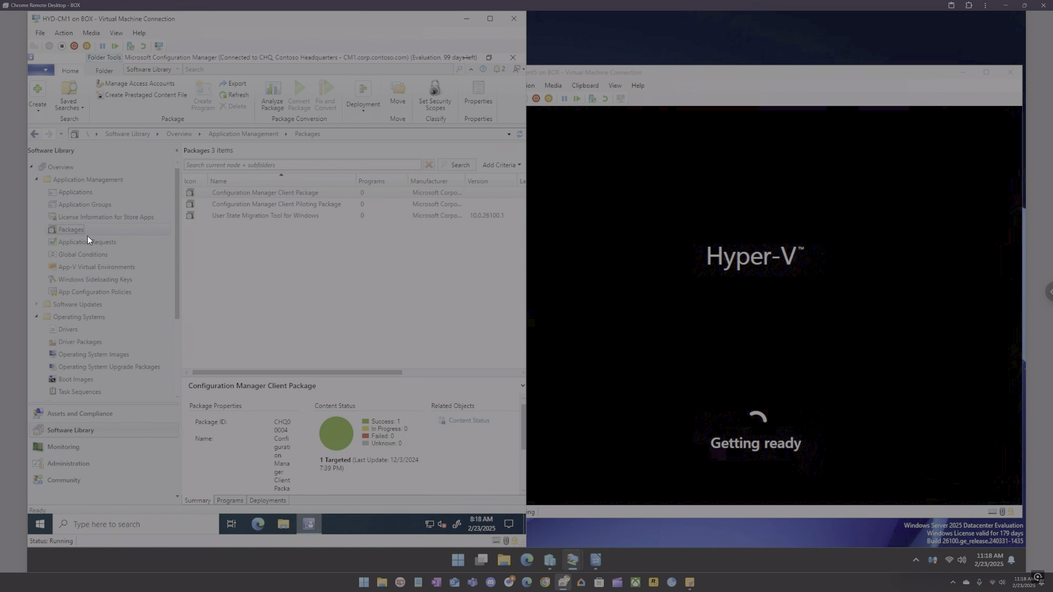
Step: Open the Create Application Group wizard from the Application Groups node and cancel it
{"action": "left_click", "coordinate": [77, 205]}
{"action": "right_click", "coordinate": [235, 218]}
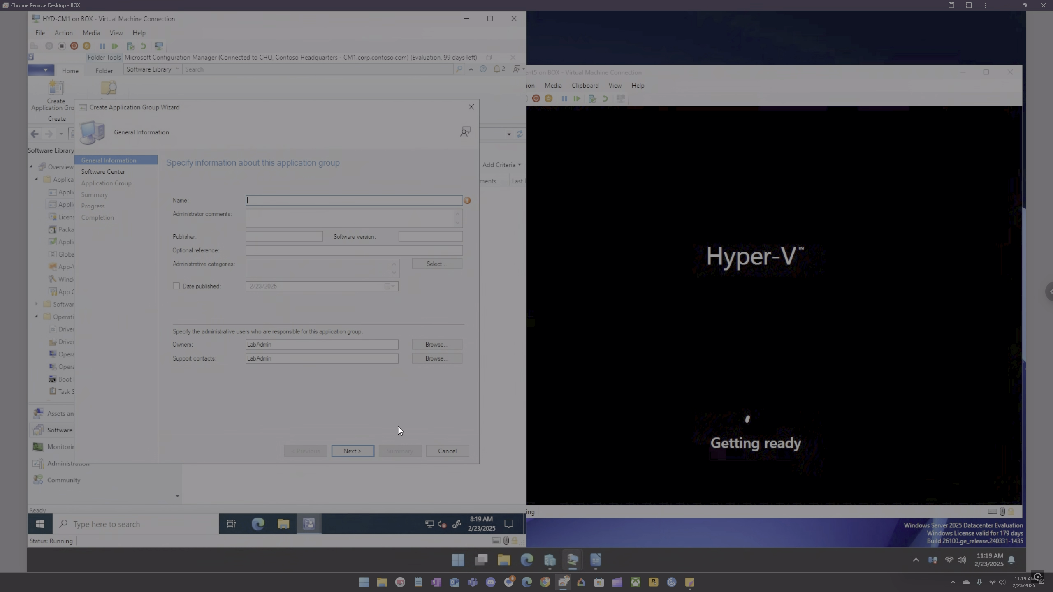
{"action": "left_click", "coordinate": [444, 450]}
{"action": "left_click", "coordinate": [302, 326]}
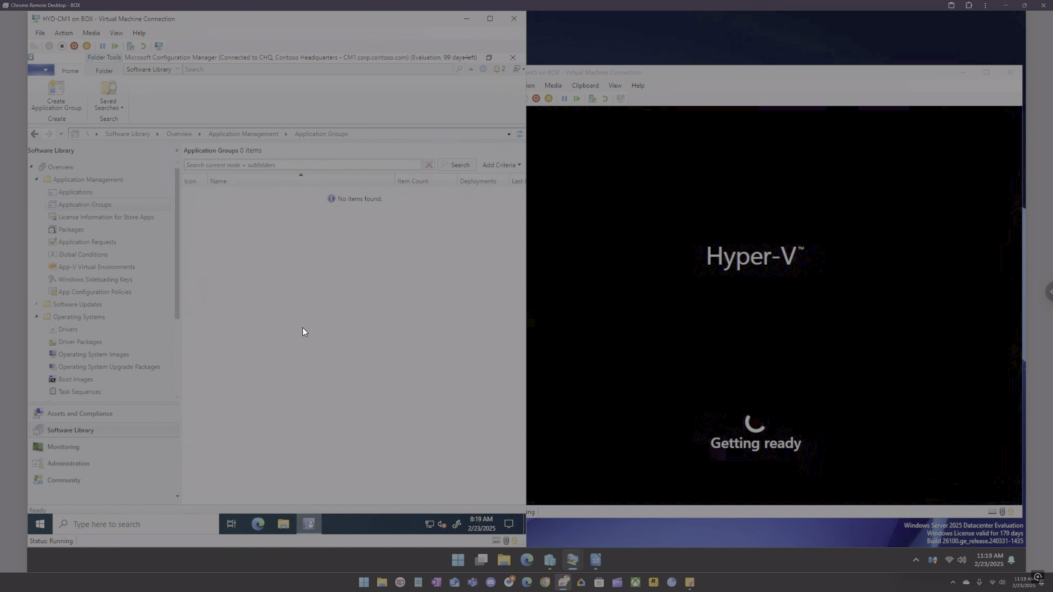
Step: Start the Create Application wizard in Applications and set the type to Windows app package (in the Windows Store)
{"action": "left_click", "coordinate": [78, 193]}
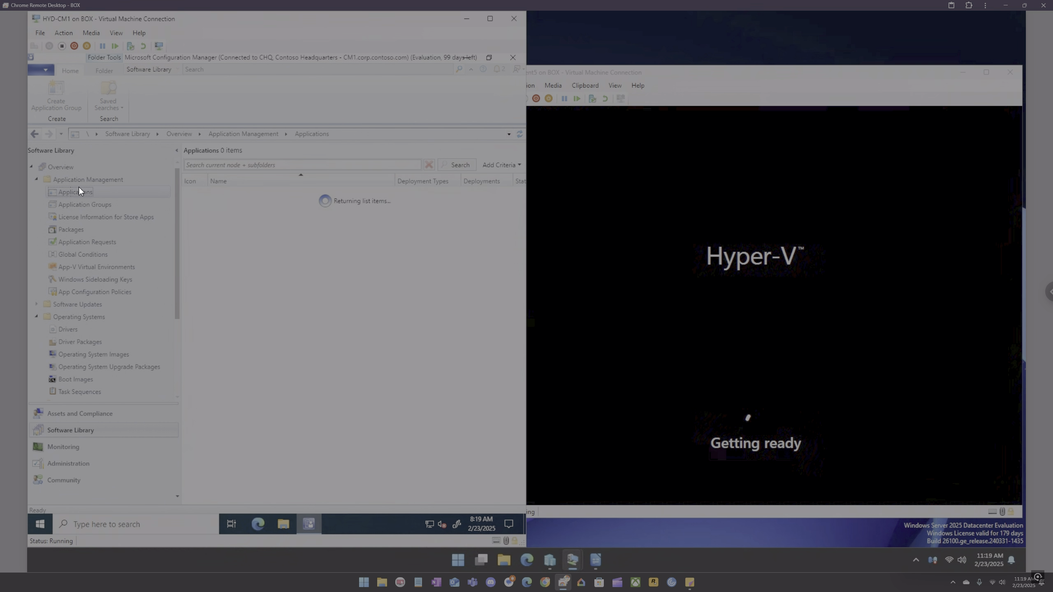
{"action": "right_click", "coordinate": [233, 208]}
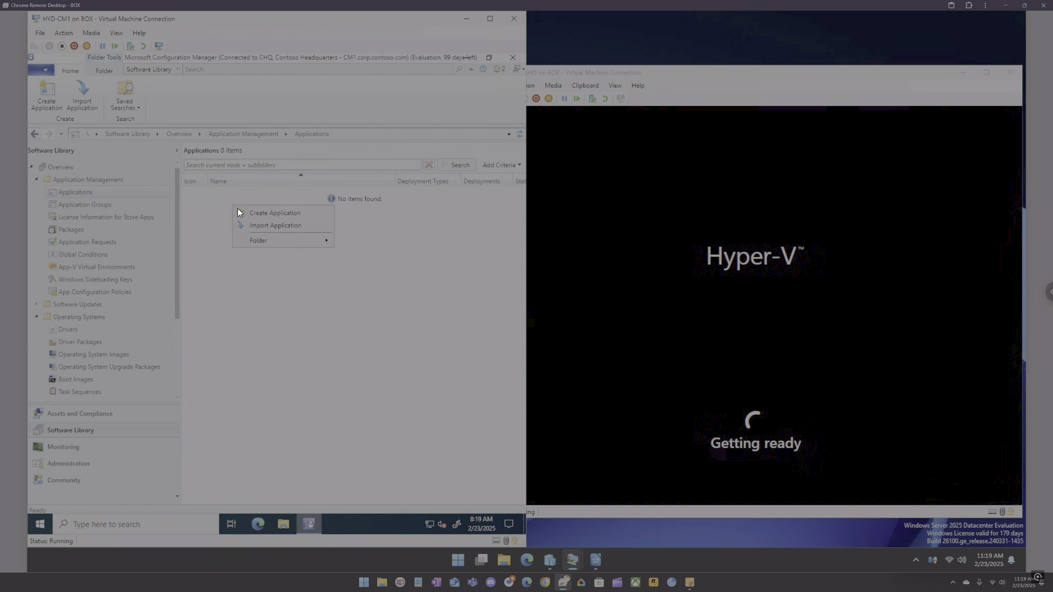
{"action": "left_click", "coordinate": [254, 215]}
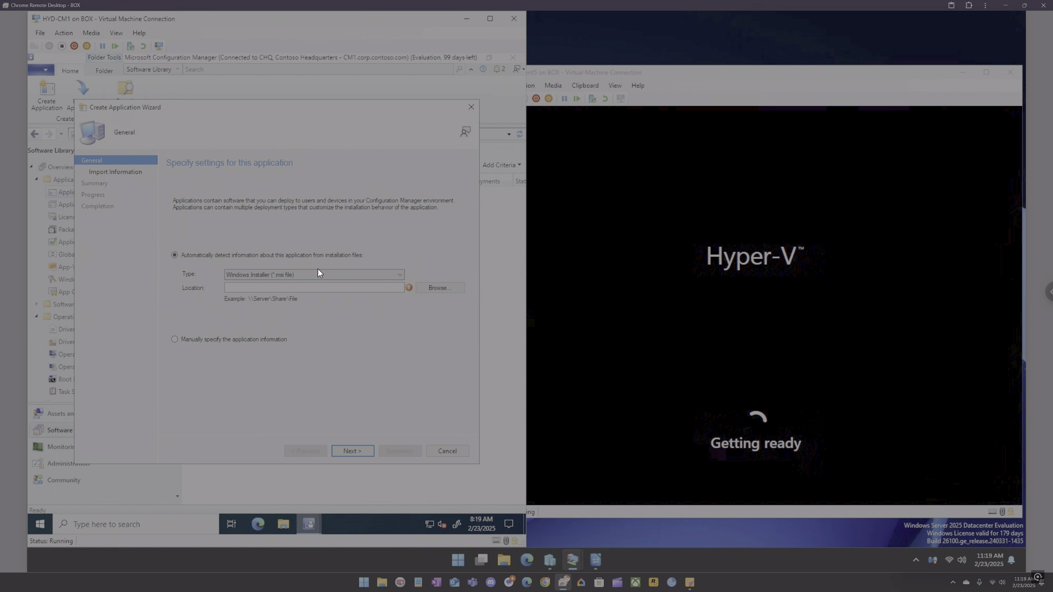
{"action": "left_click", "coordinate": [321, 276]}
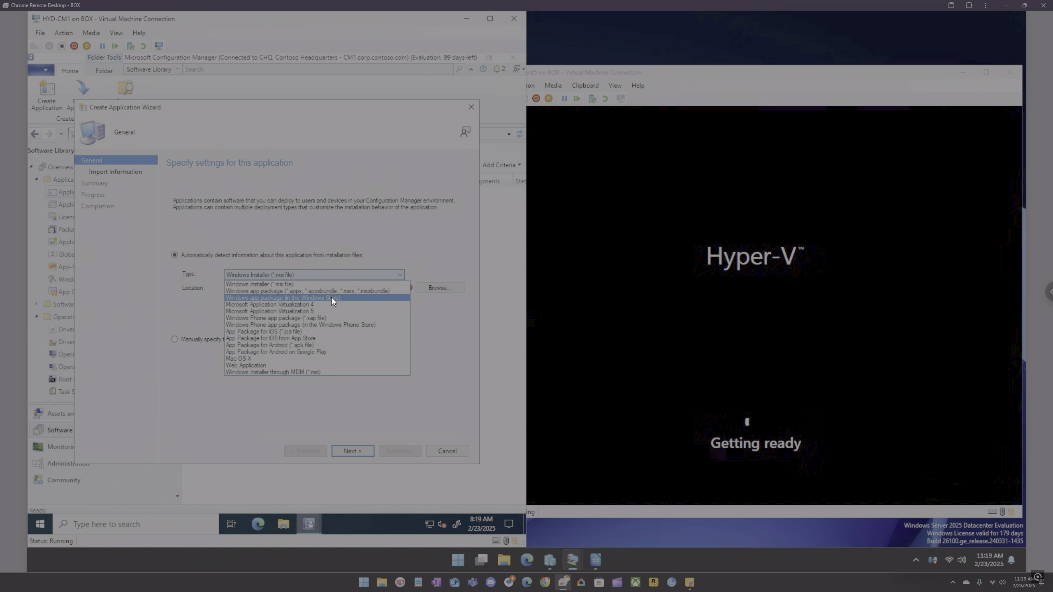
{"action": "left_click", "coordinate": [331, 297]}
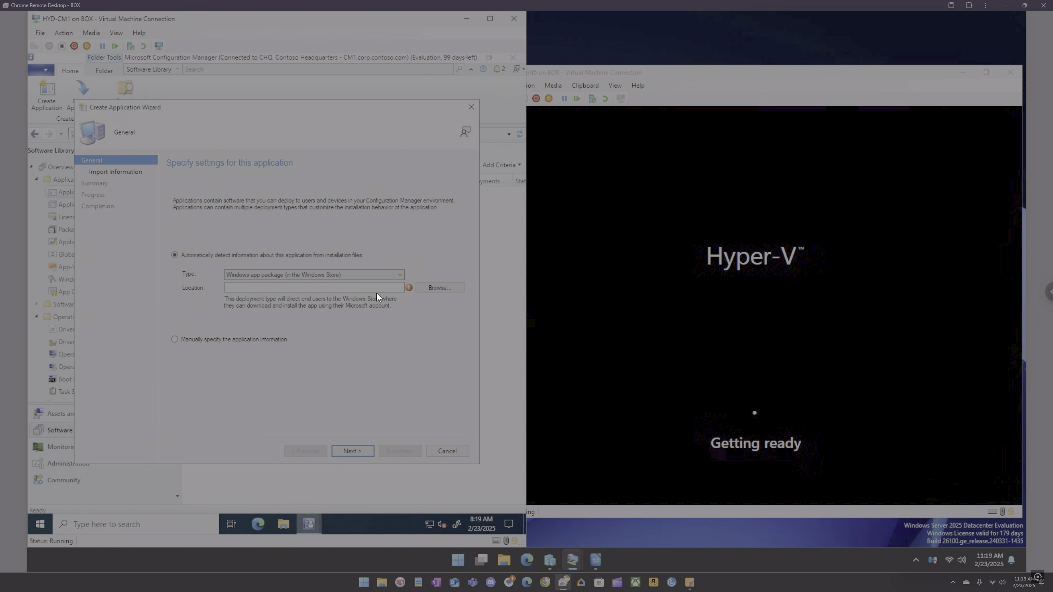
Step: Open and close the Windows app package browser, then choose to manually specify the application information and advance
{"action": "left_click", "coordinate": [428, 288]}
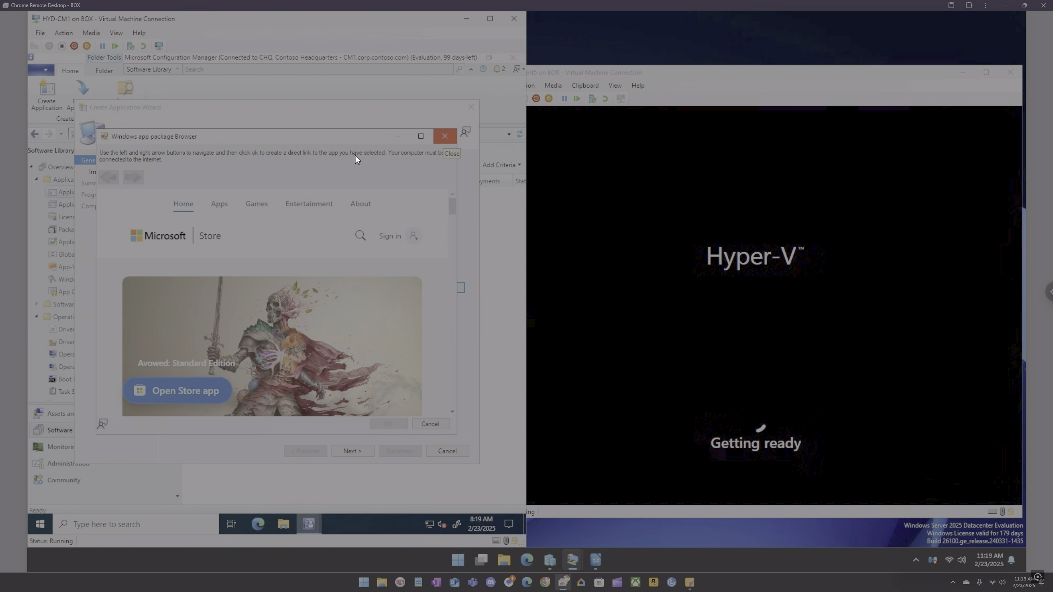
{"action": "left_click", "coordinate": [450, 137]}
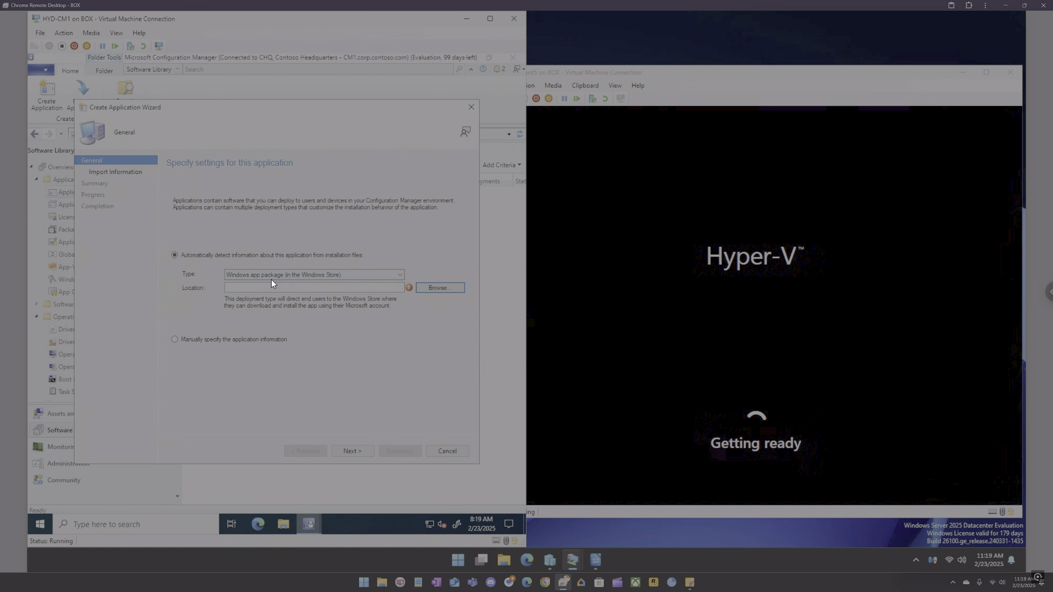
{"action": "left_click", "coordinate": [226, 341]}
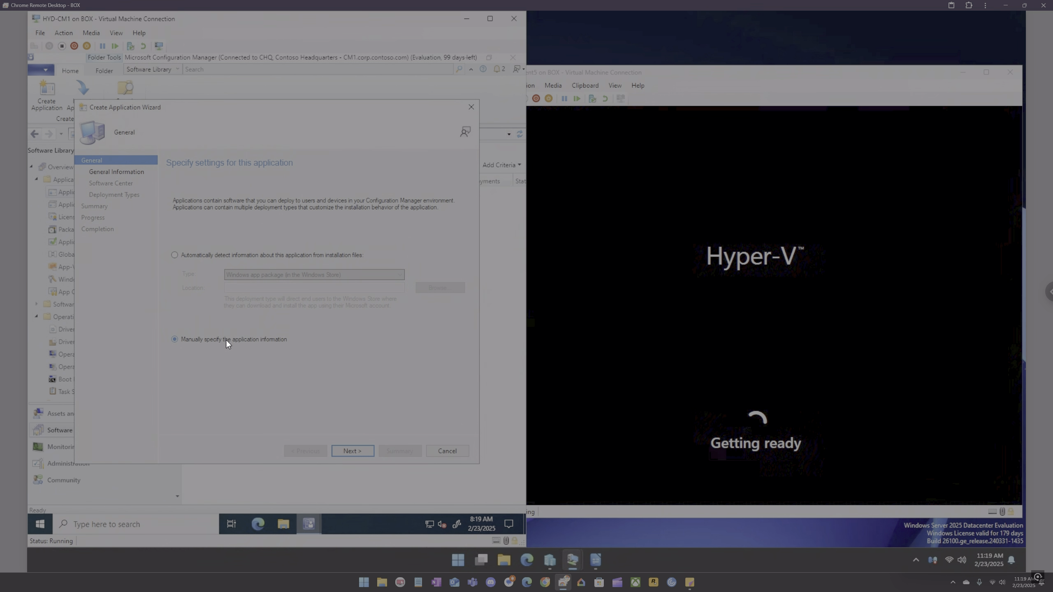
{"action": "left_click", "coordinate": [361, 448]}
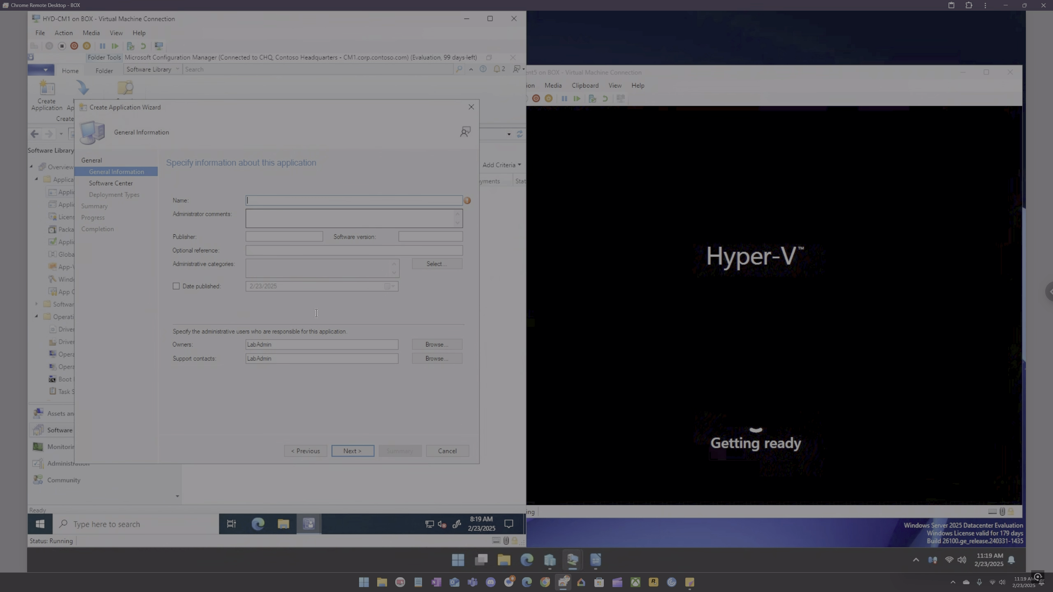
Step: Try advancing past General Information with no name, dismiss the error, and cancel the Create Application wizard
{"action": "left_click", "coordinate": [352, 451]}
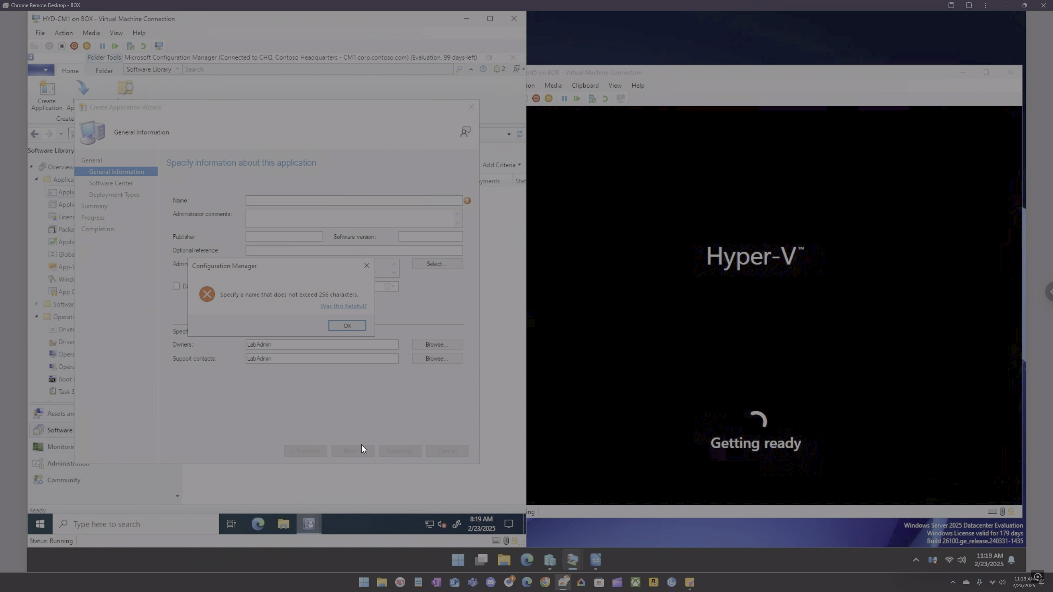
{"action": "left_click", "coordinate": [355, 327]}
{"action": "left_click", "coordinate": [470, 107]}
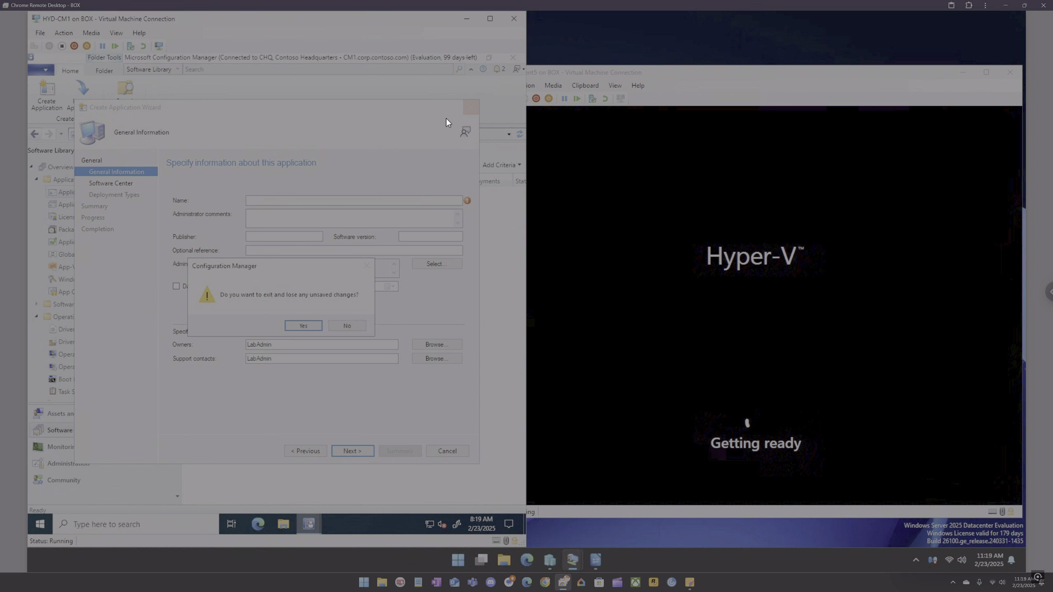
{"action": "left_click", "coordinate": [303, 326]}
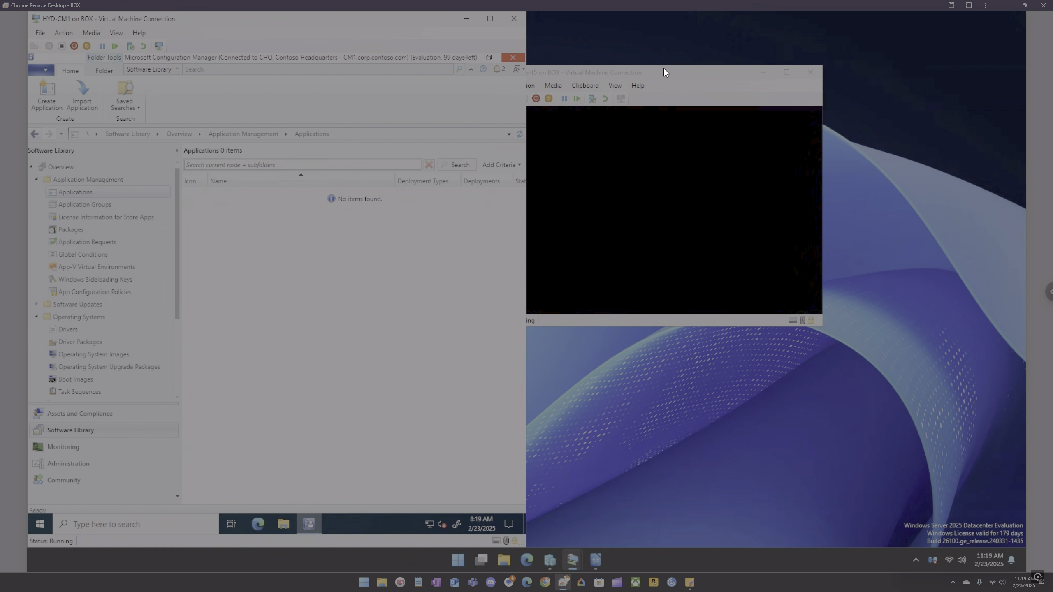
Step: Bring the HYD-Client5 deployment window forward and open the Task Sequences node
{"action": "left_click", "coordinate": [664, 70]}
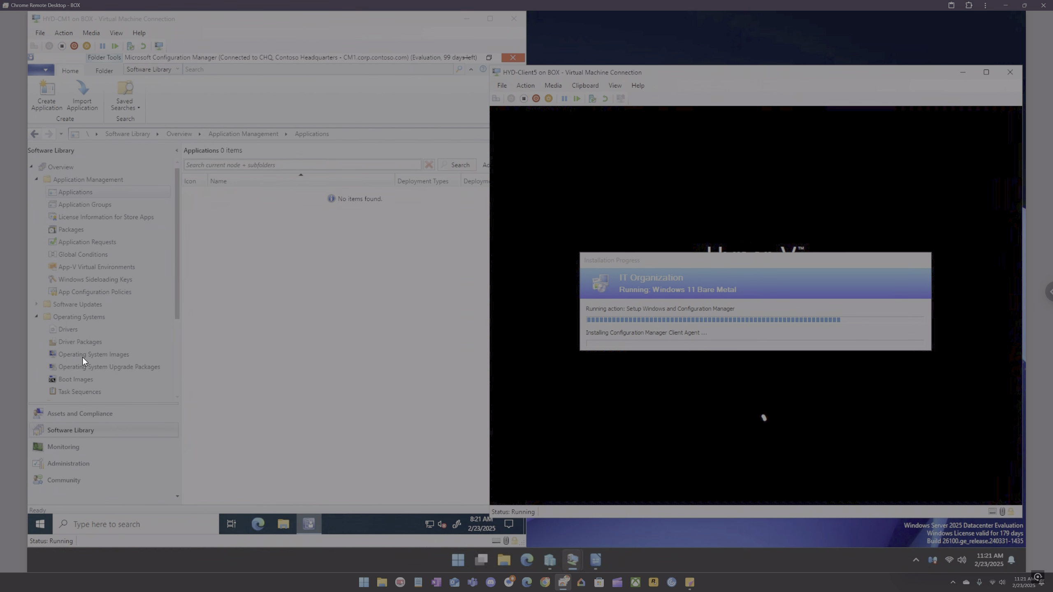
{"action": "left_click", "coordinate": [97, 393]}
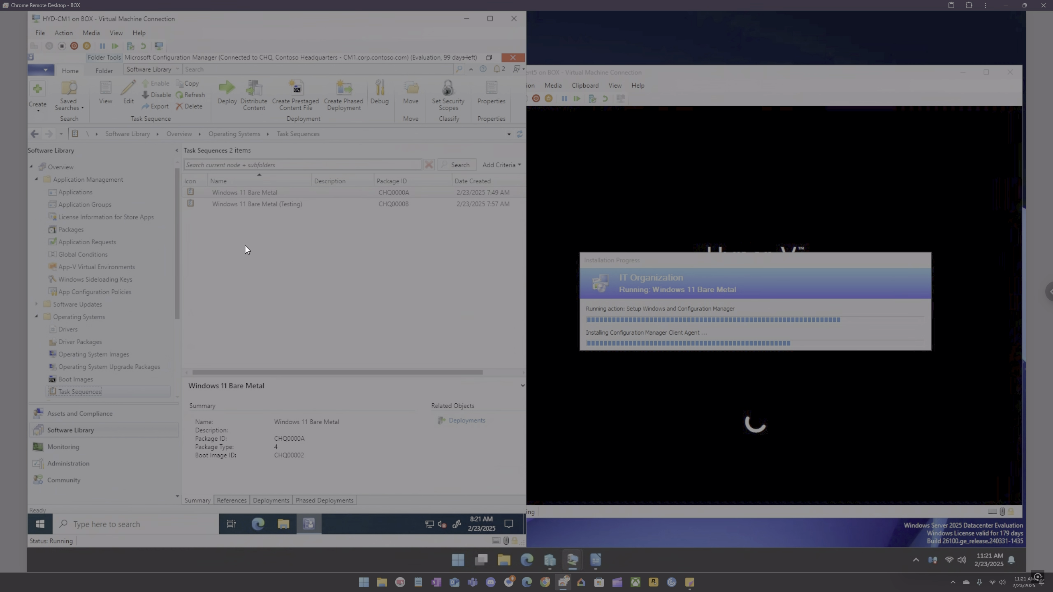
Step: Switch to the HYD-DC1 VM and refresh the Computers container in Active Directory Users and Computers
{"action": "mouse_move", "coordinate": [569, 559]}
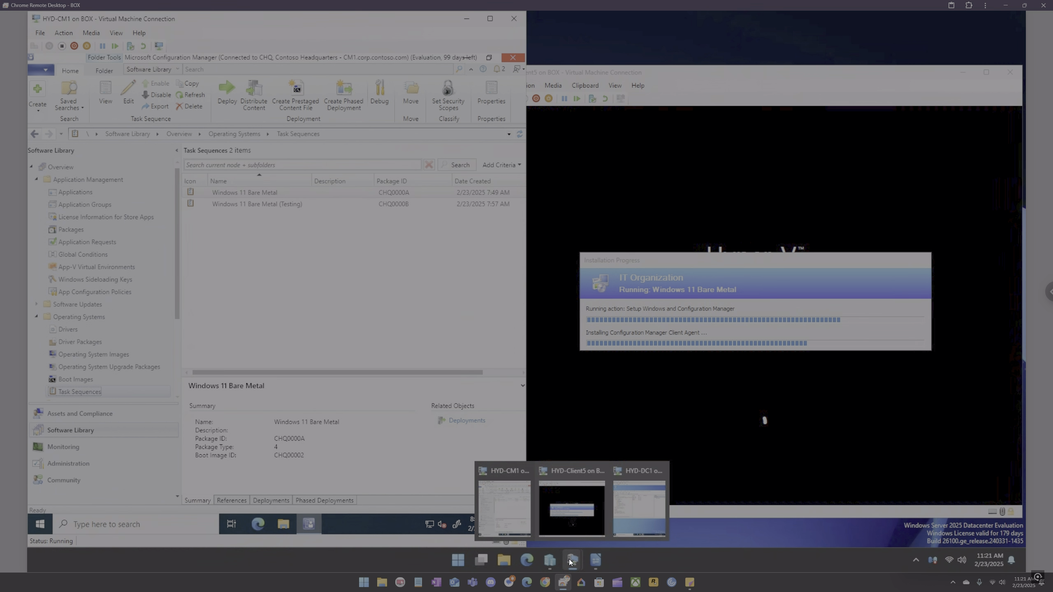
{"action": "left_click", "coordinate": [644, 528]}
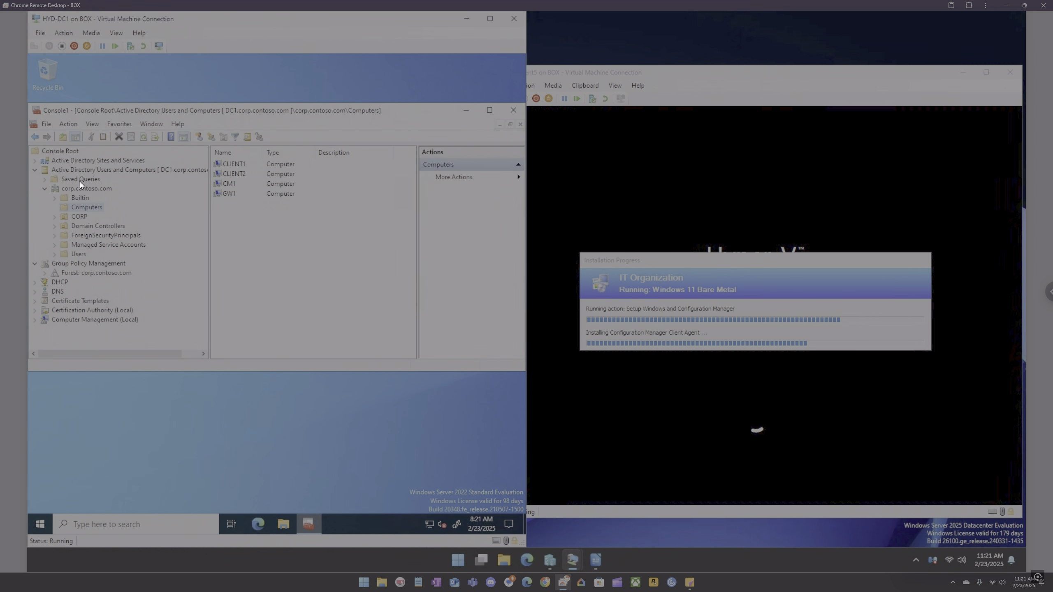
{"action": "right_click", "coordinate": [88, 206]}
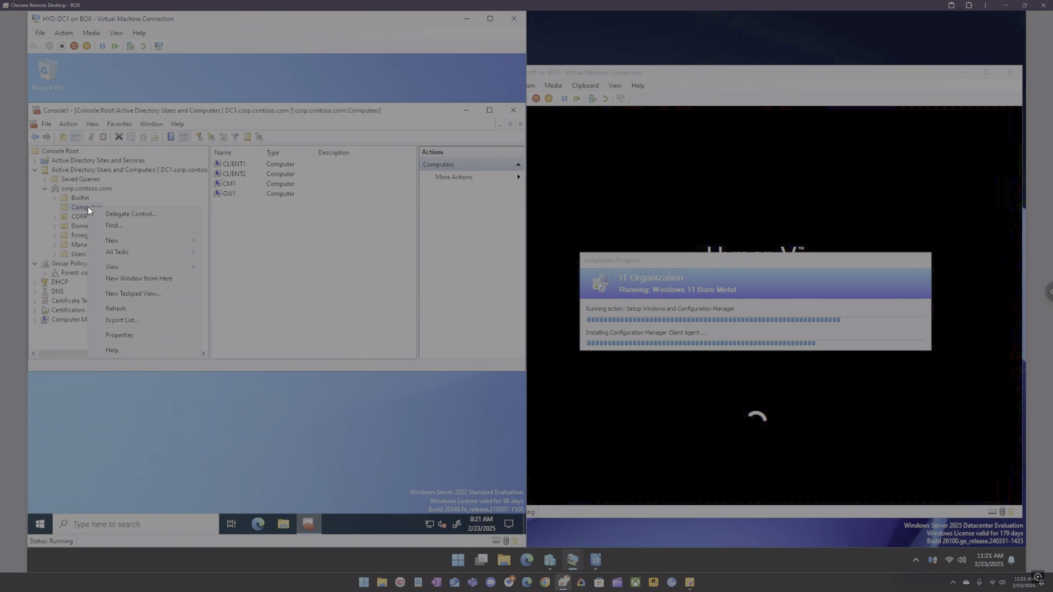
{"action": "left_click", "coordinate": [132, 313]}
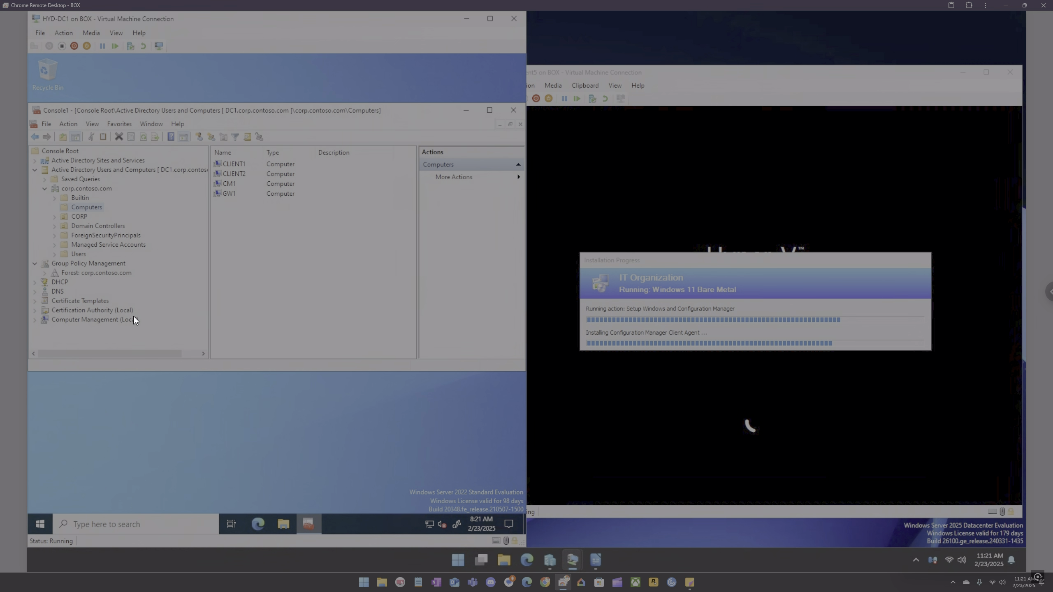
{"action": "right_click", "coordinate": [82, 208]}
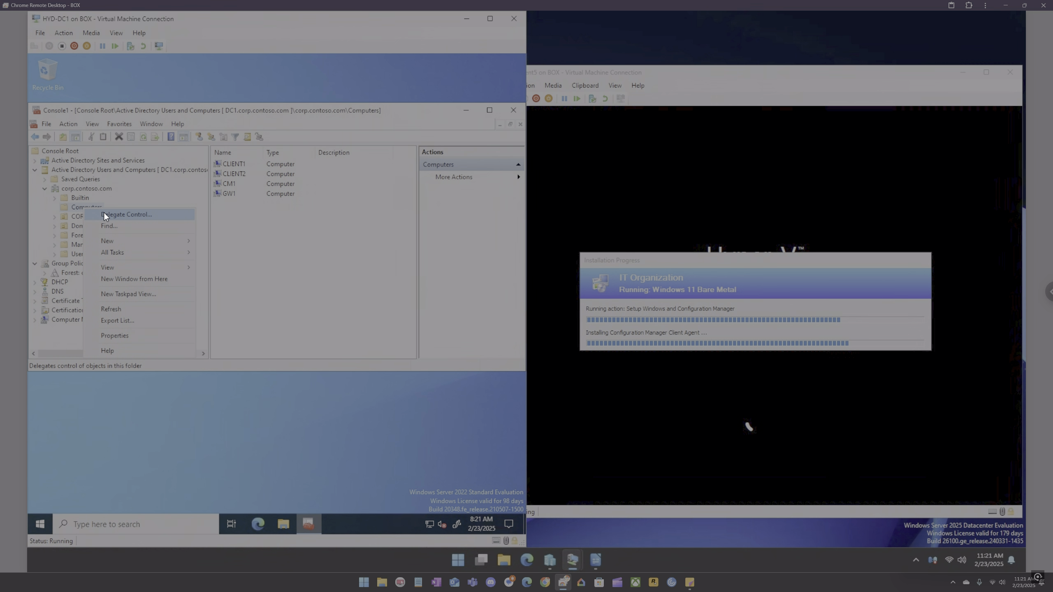
{"action": "left_click", "coordinate": [120, 310]}
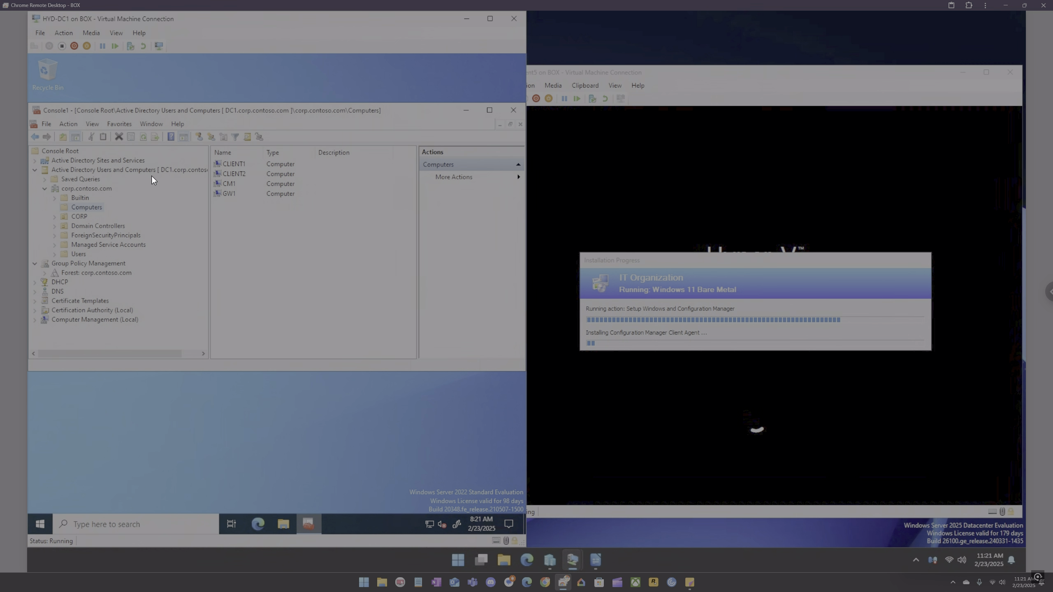
Step: Refresh the corp.contoso.com domain and select the Computers container
{"action": "right_click", "coordinate": [90, 192]}
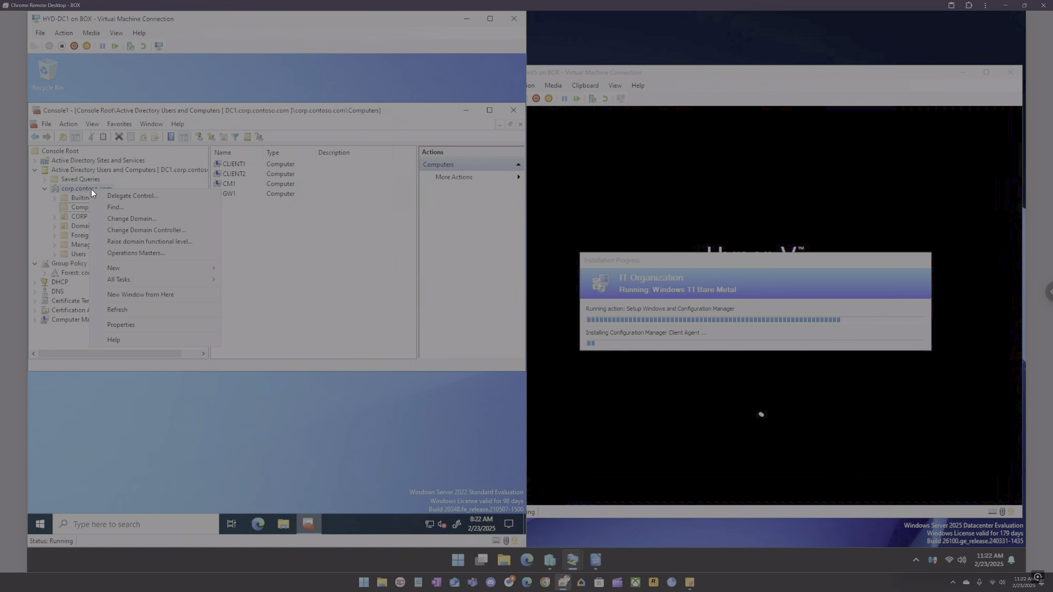
{"action": "left_click", "coordinate": [122, 309]}
{"action": "left_click", "coordinate": [72, 206]}
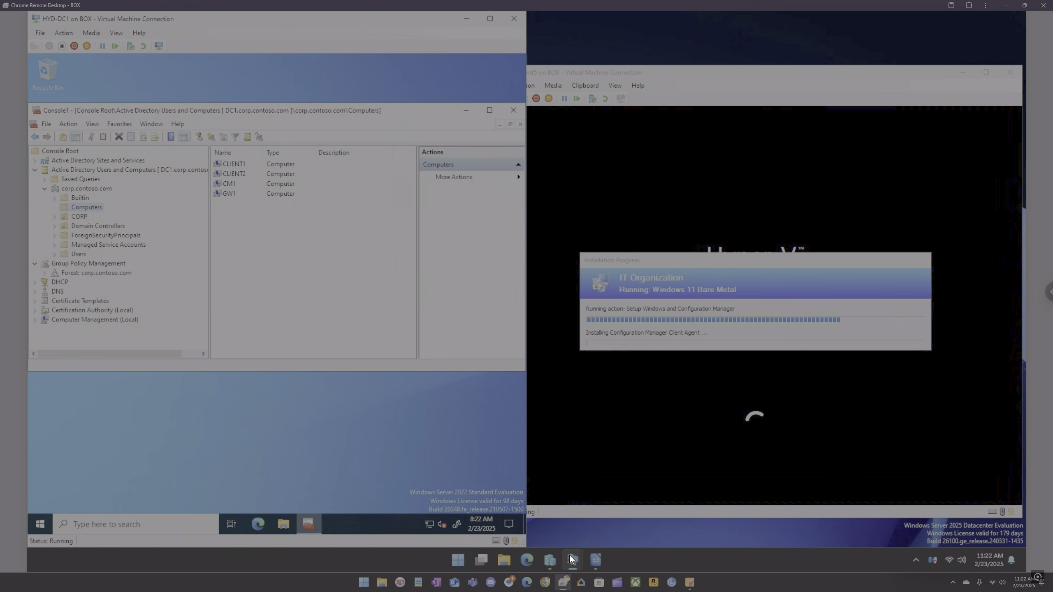
Step: Switch to the HYD-CM1 VM and open the Devices node under Assets and Compliance
{"action": "mouse_move", "coordinate": [569, 553]}
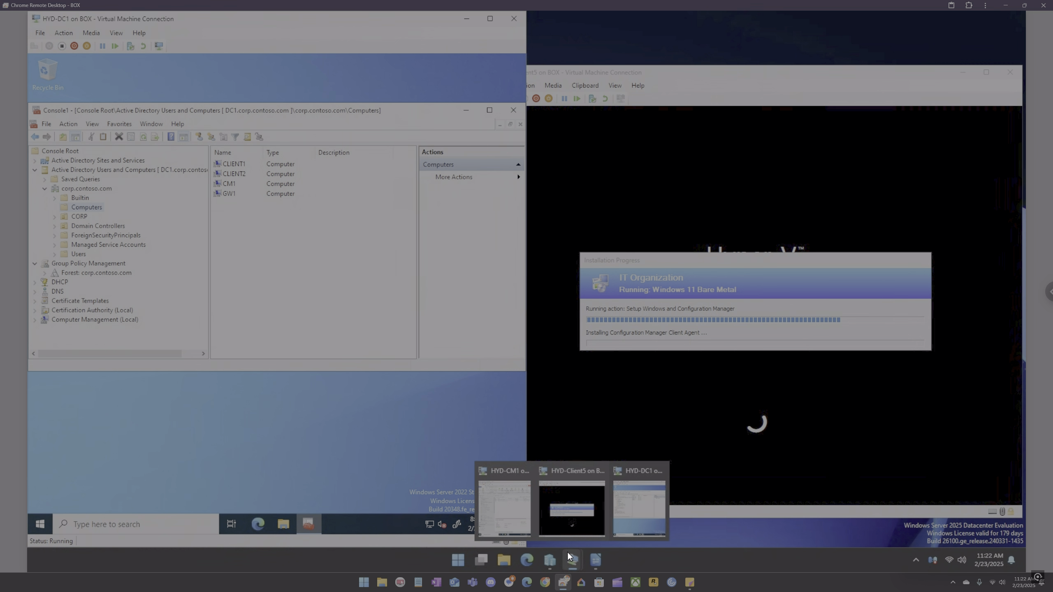
{"action": "left_click", "coordinate": [519, 508]}
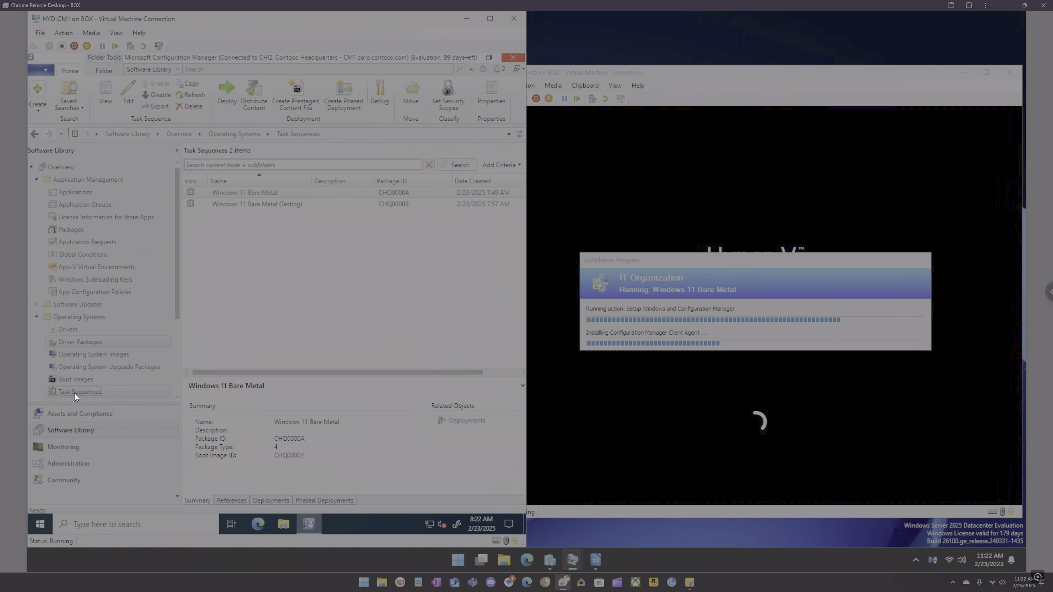
{"action": "left_click", "coordinate": [78, 413]}
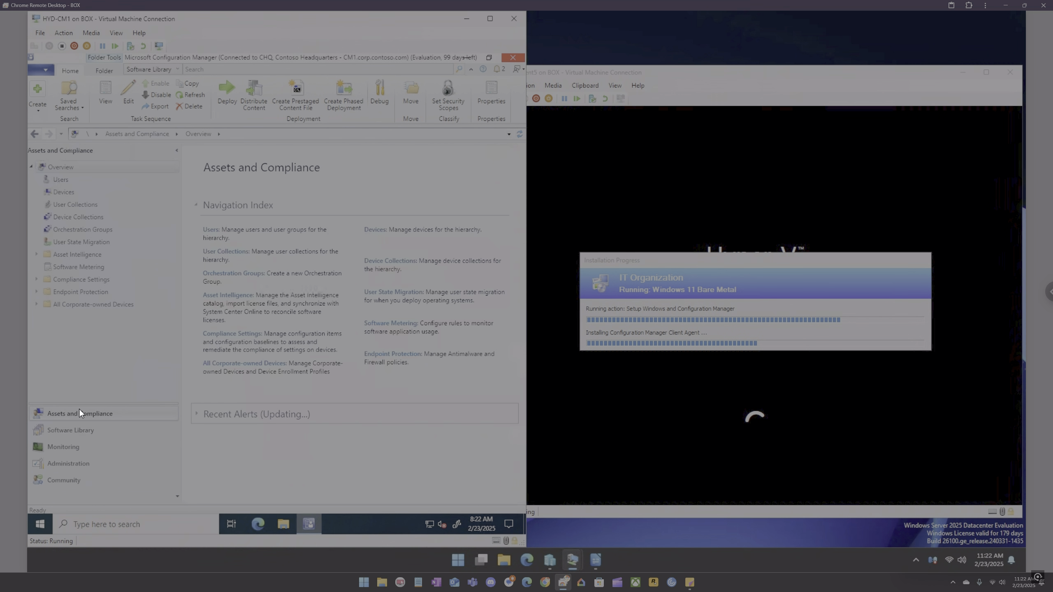
{"action": "left_click", "coordinate": [55, 189]}
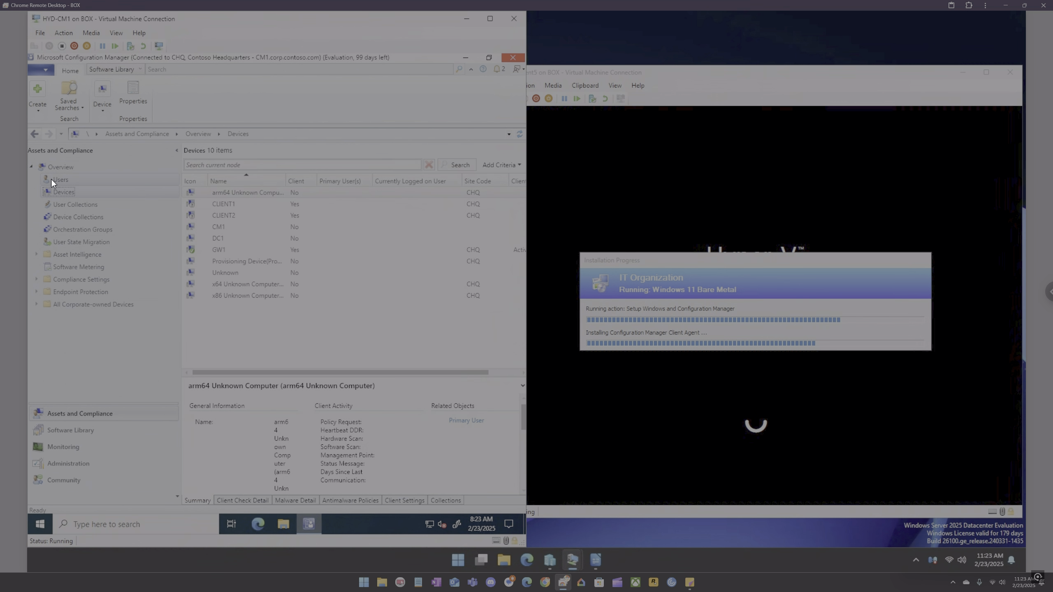
Step: Scroll across the device list columns and sort the devices by the Client column
{"action": "left_click_drag", "start_coordinate": [371, 368], "coordinate": [425, 374]}
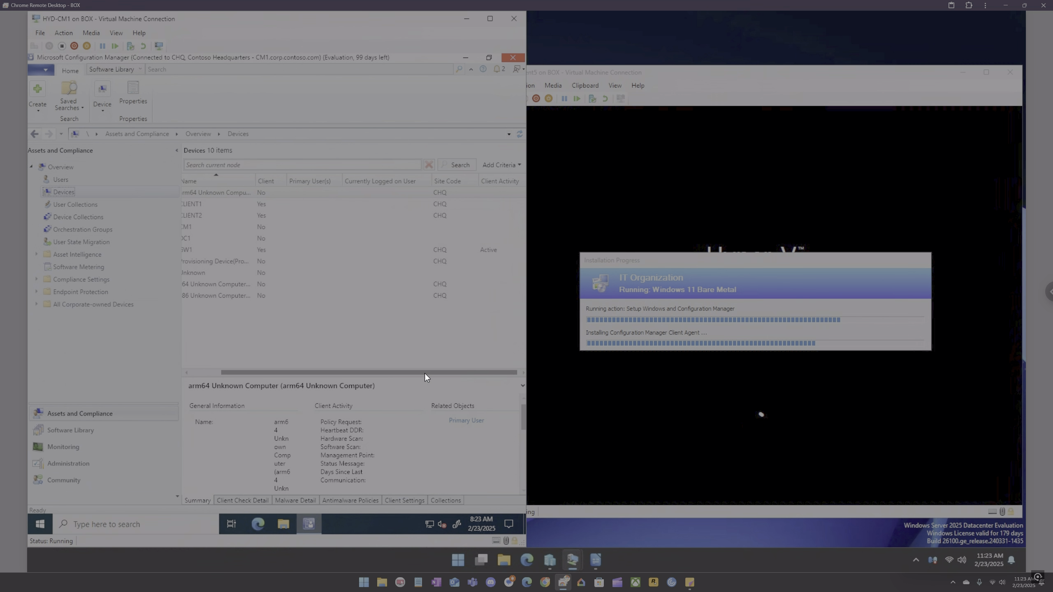
{"action": "left_click_drag", "start_coordinate": [301, 372], "coordinate": [249, 373]}
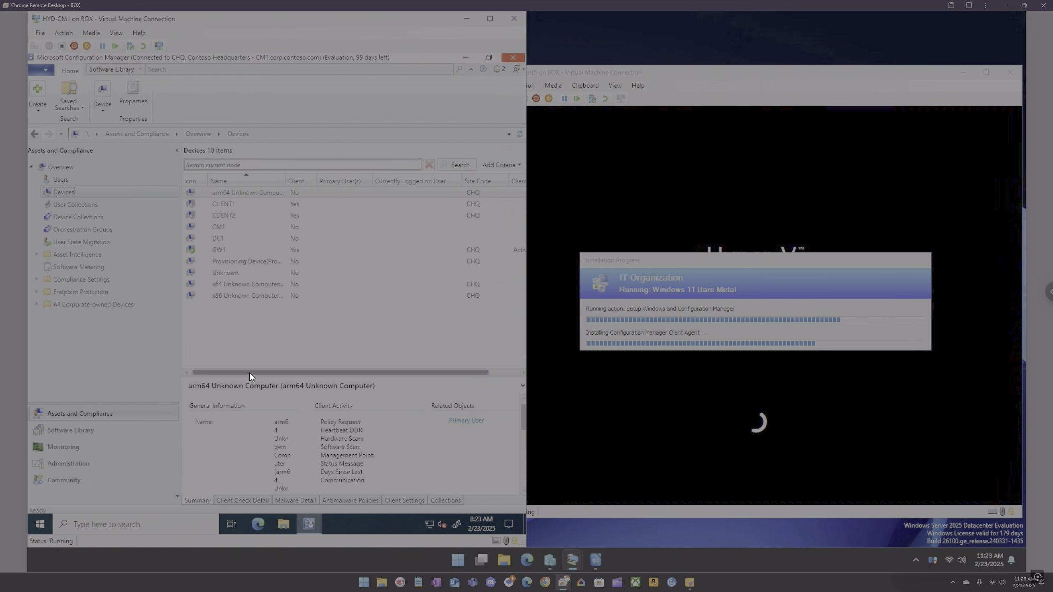
{"action": "left_click", "coordinate": [299, 181]}
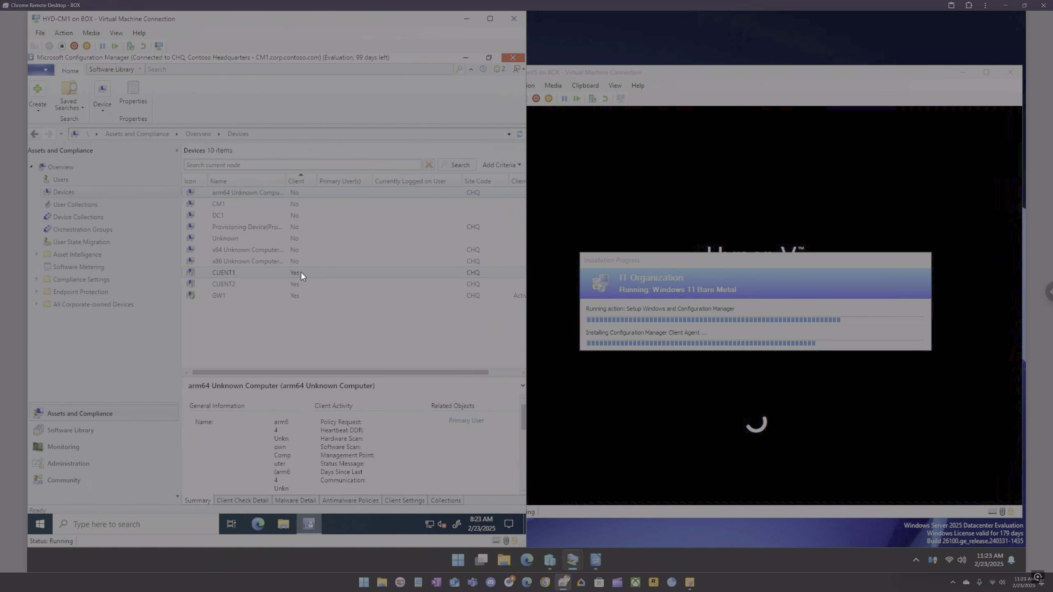
Step: Switch to the HYD-DC1 VM and refresh the Computers container
{"action": "mouse_move", "coordinate": [569, 555]}
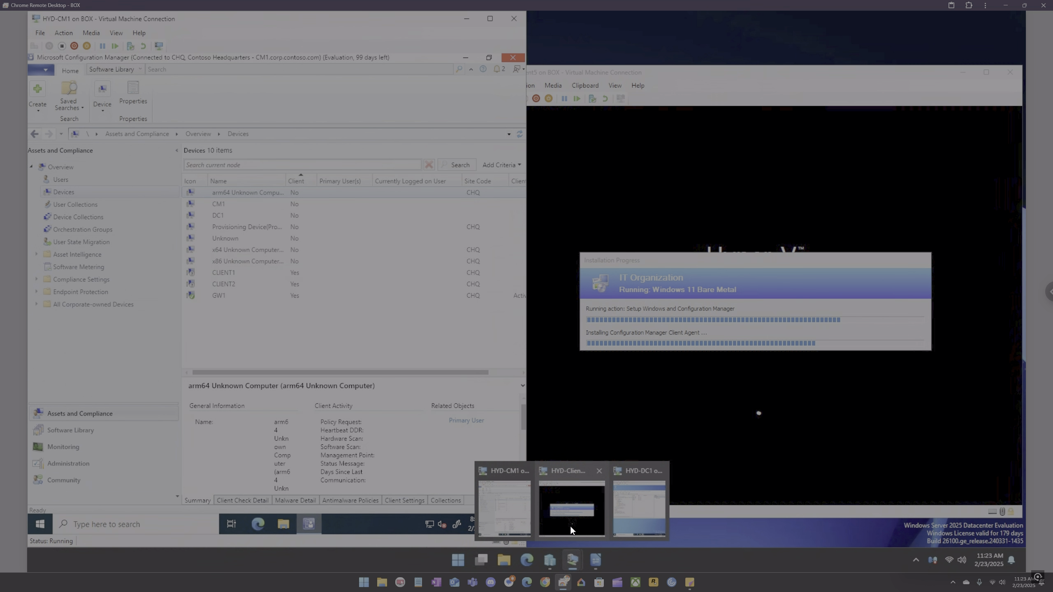
{"action": "left_click", "coordinate": [625, 517]}
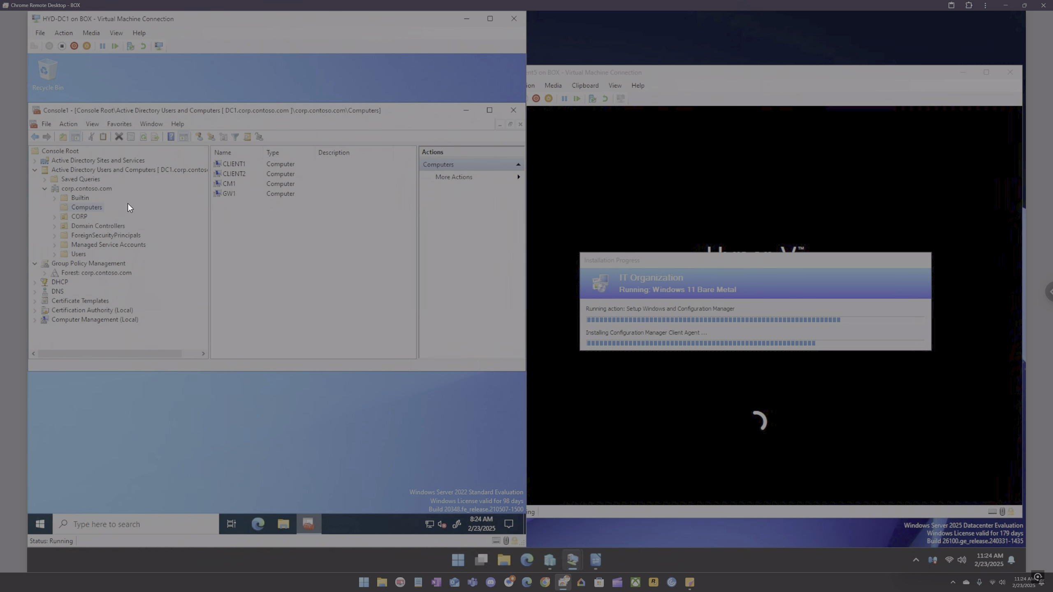
{"action": "right_click", "coordinate": [86, 208]}
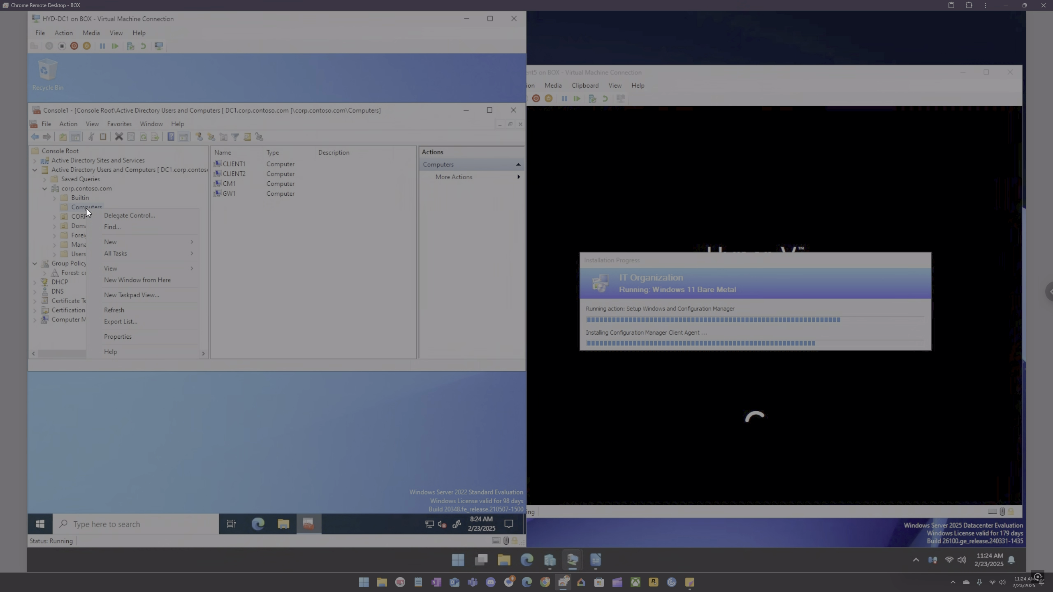
{"action": "left_click", "coordinate": [130, 307]}
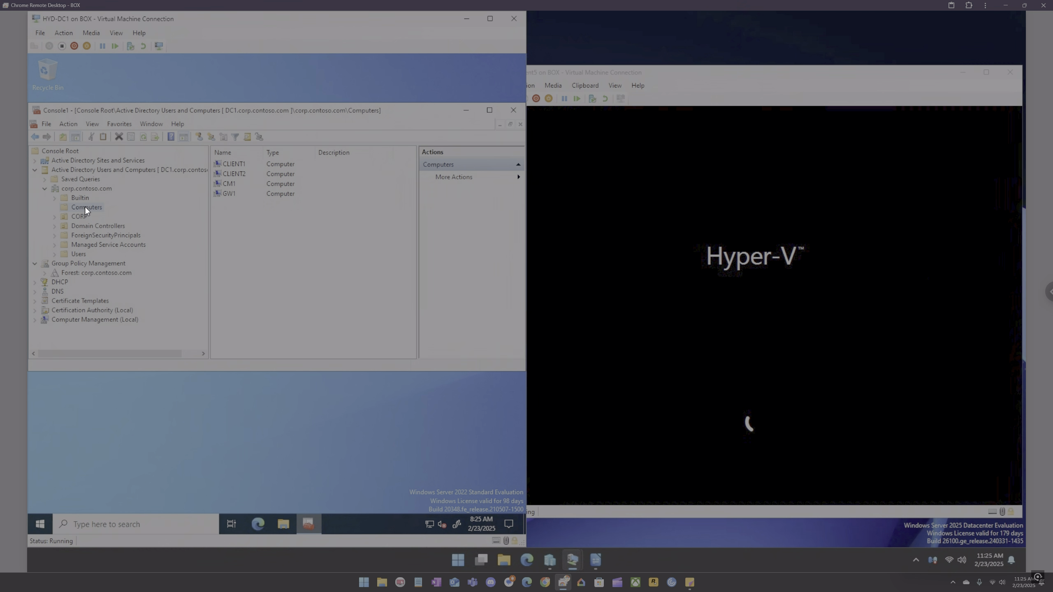
Step: Refresh the Computers container repeatedly to check for new computer accounts
{"action": "right_click", "coordinate": [86, 206]}
{"action": "left_click", "coordinate": [120, 309]}
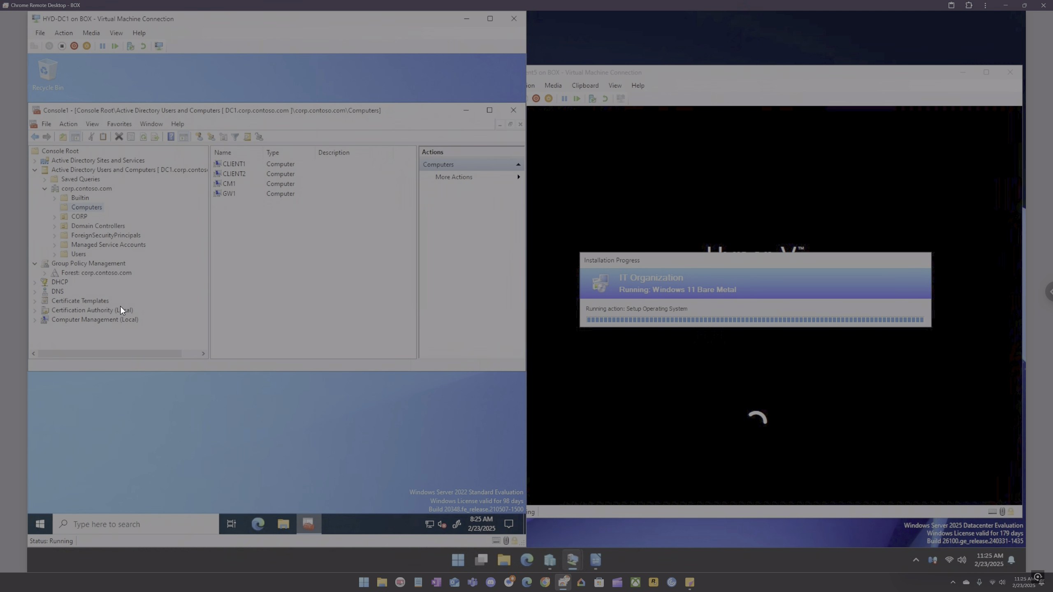
{"action": "right_click", "coordinate": [95, 212]}
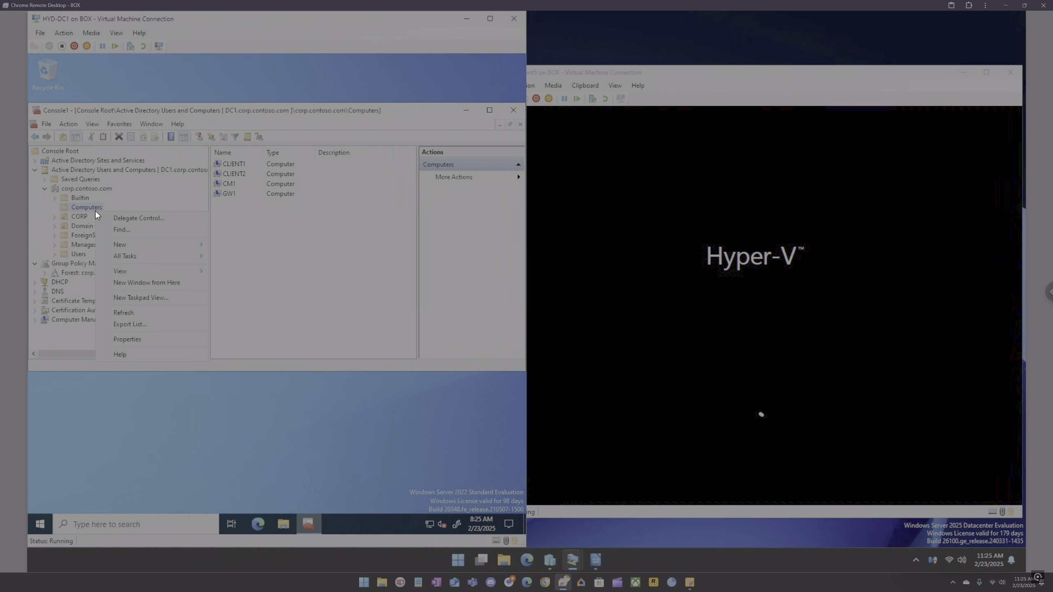
{"action": "left_click", "coordinate": [134, 313]}
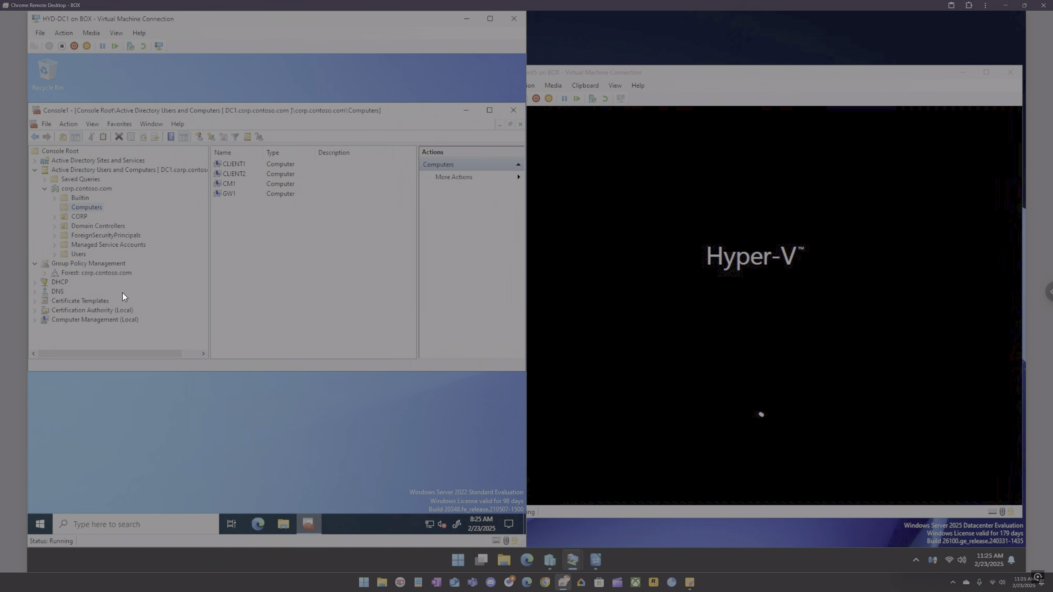
{"action": "right_click", "coordinate": [93, 206]}
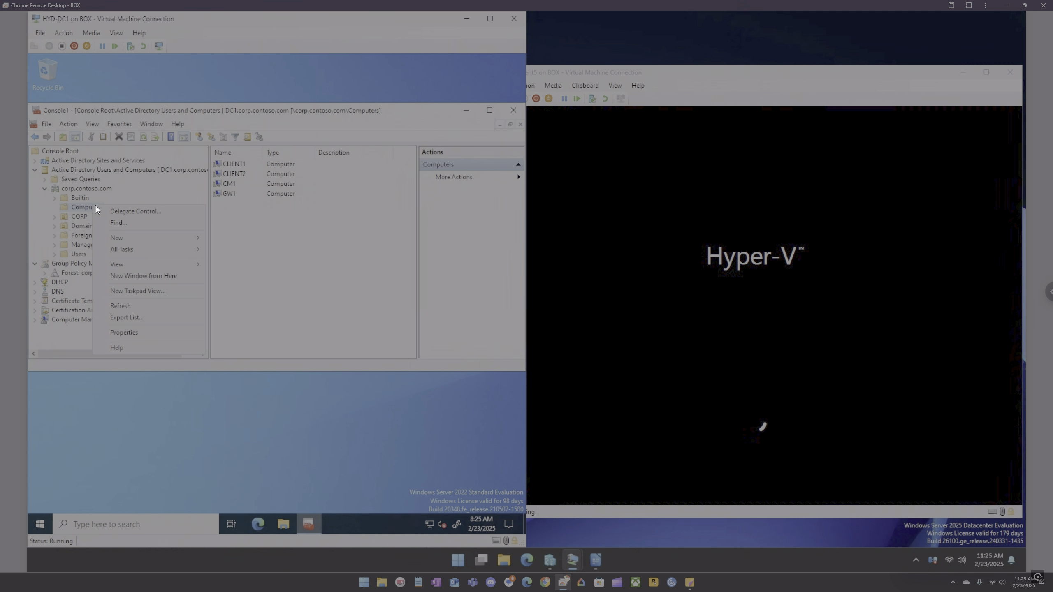
{"action": "left_click", "coordinate": [139, 309]}
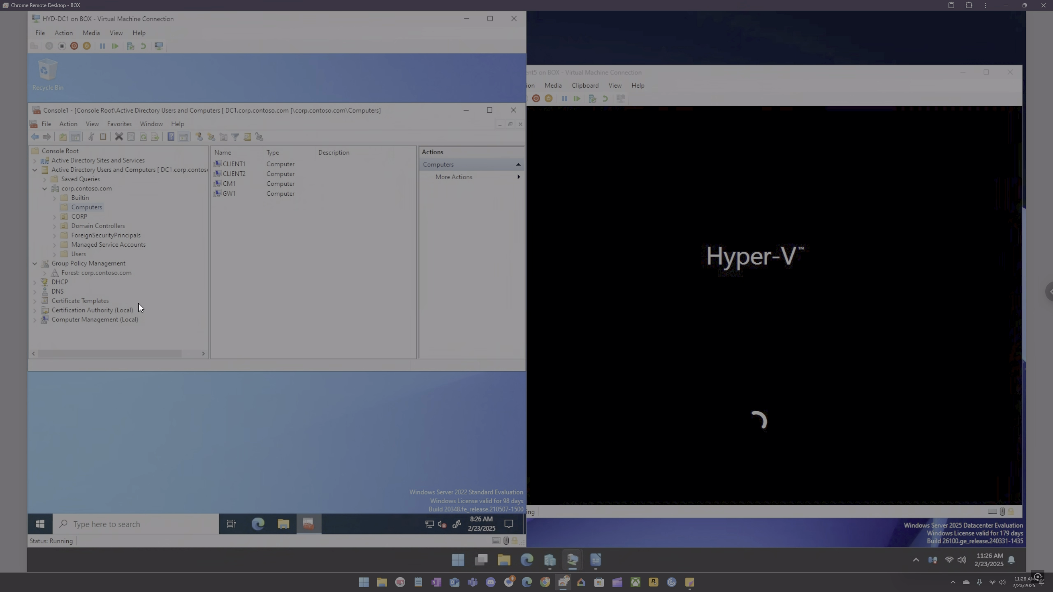
{"action": "right_click", "coordinate": [91, 207]}
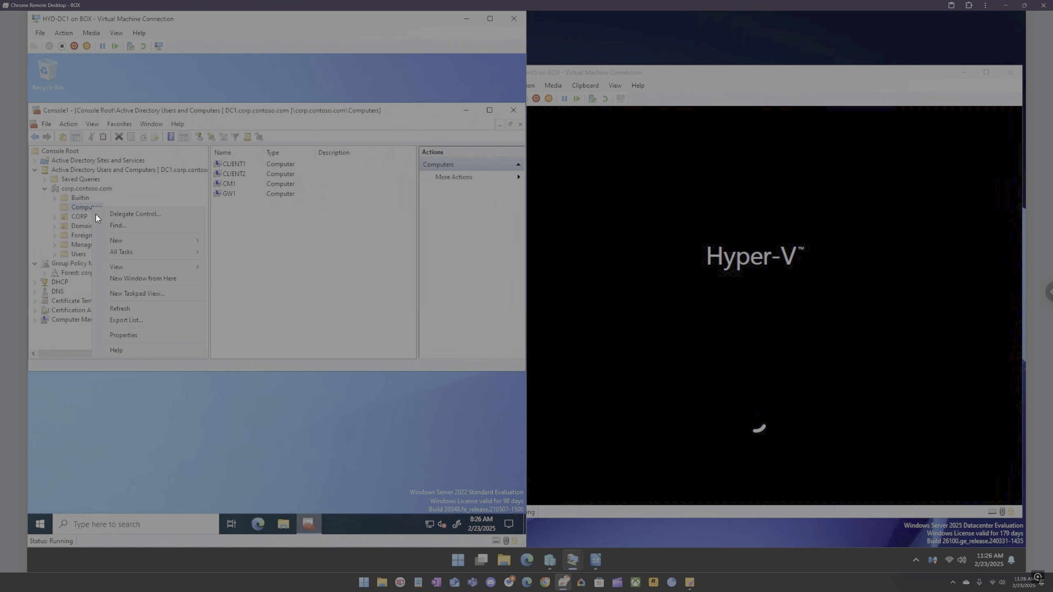
{"action": "left_click", "coordinate": [131, 307]}
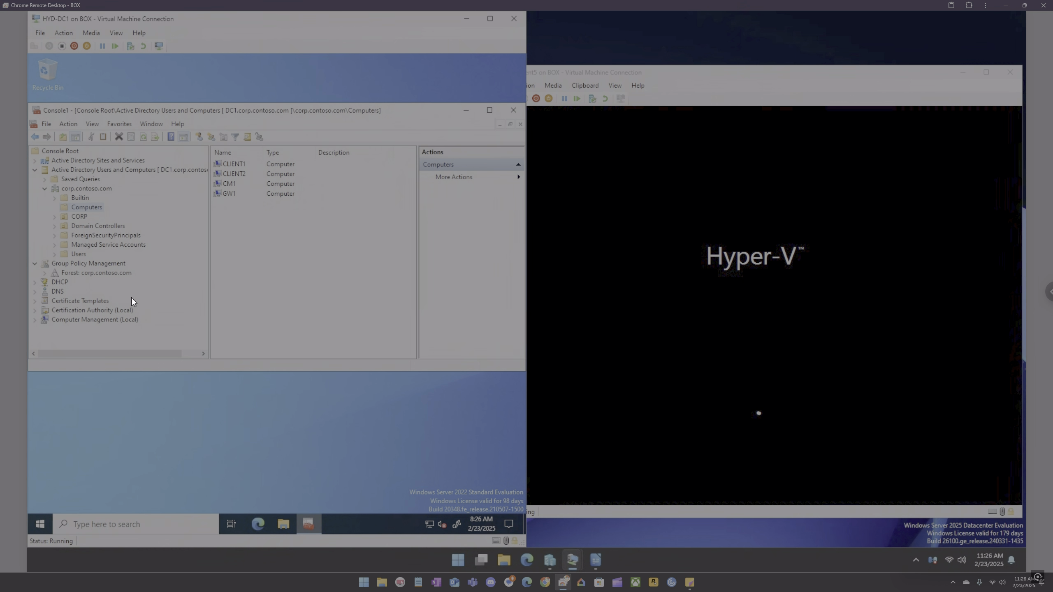
Step: Switch to the HYD-CM1 VM and refresh the Devices node in Configuration Manager
{"action": "mouse_move", "coordinate": [571, 557]}
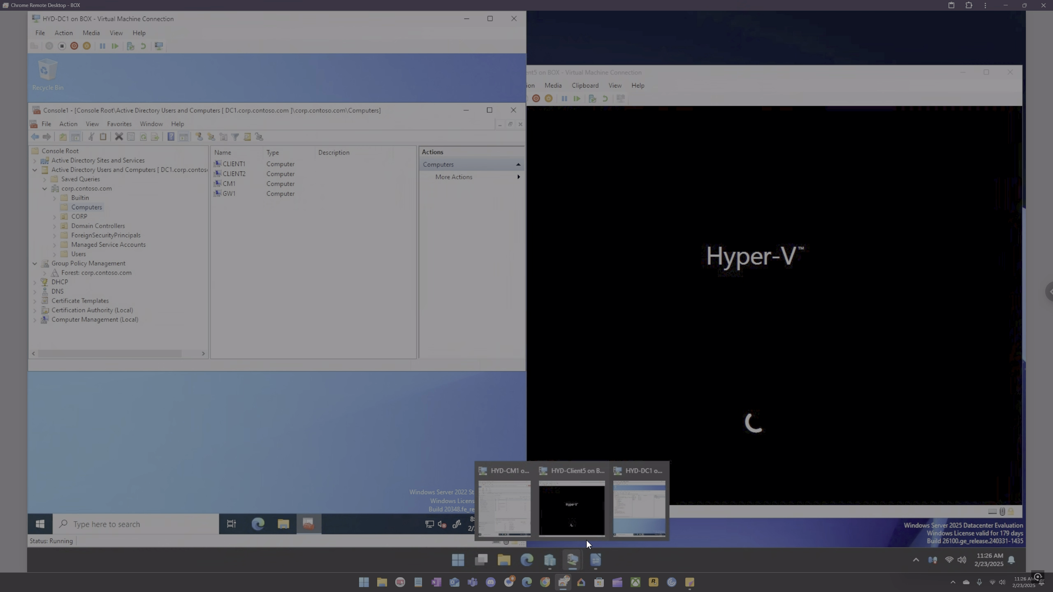
{"action": "left_click", "coordinate": [516, 507]}
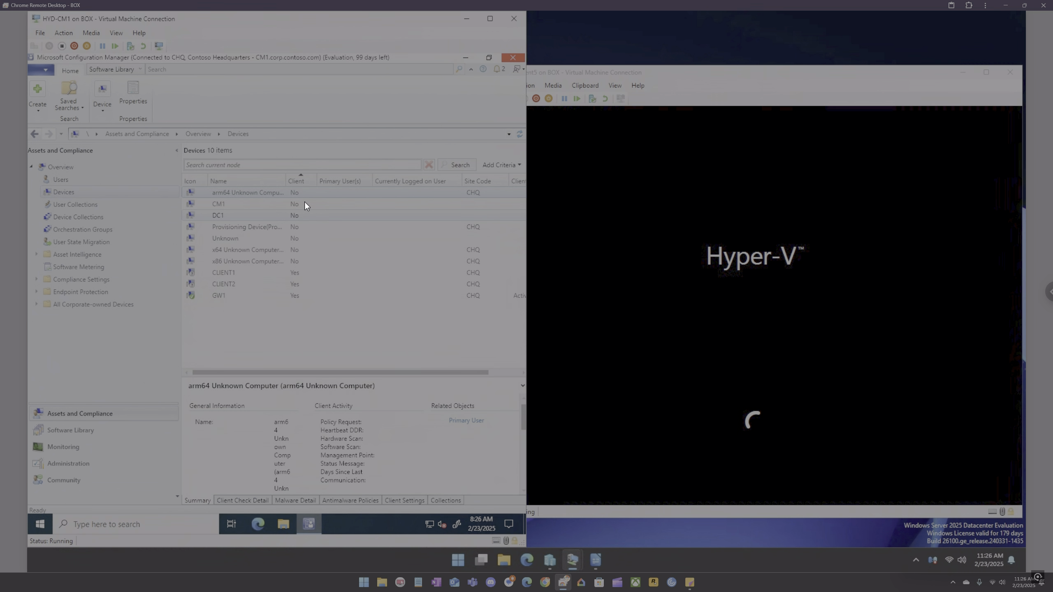
{"action": "right_click", "coordinate": [271, 311]}
{"action": "right_click", "coordinate": [78, 192]}
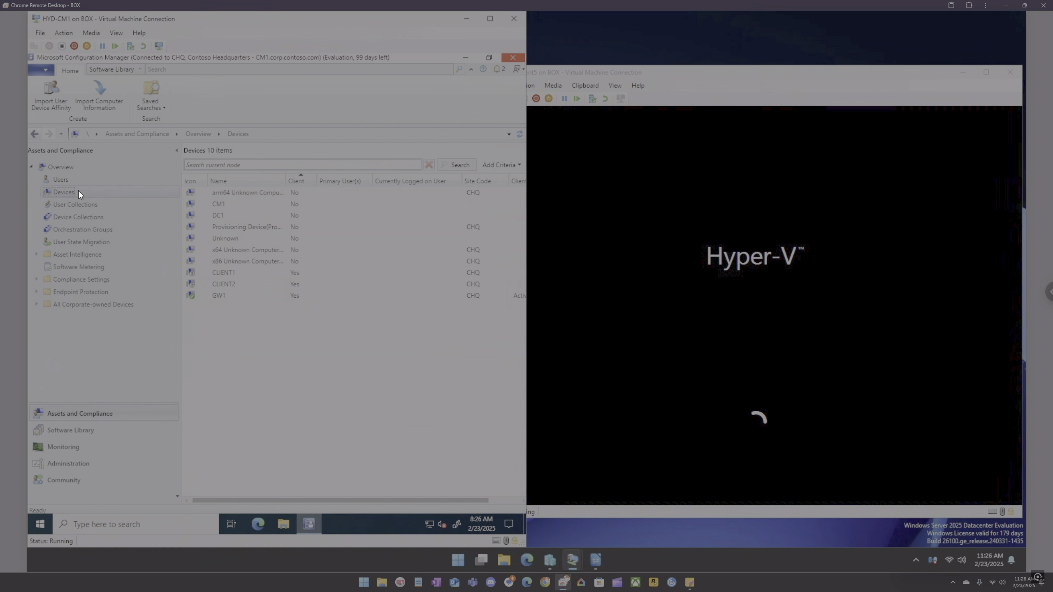
{"action": "left_click", "coordinate": [54, 202]}
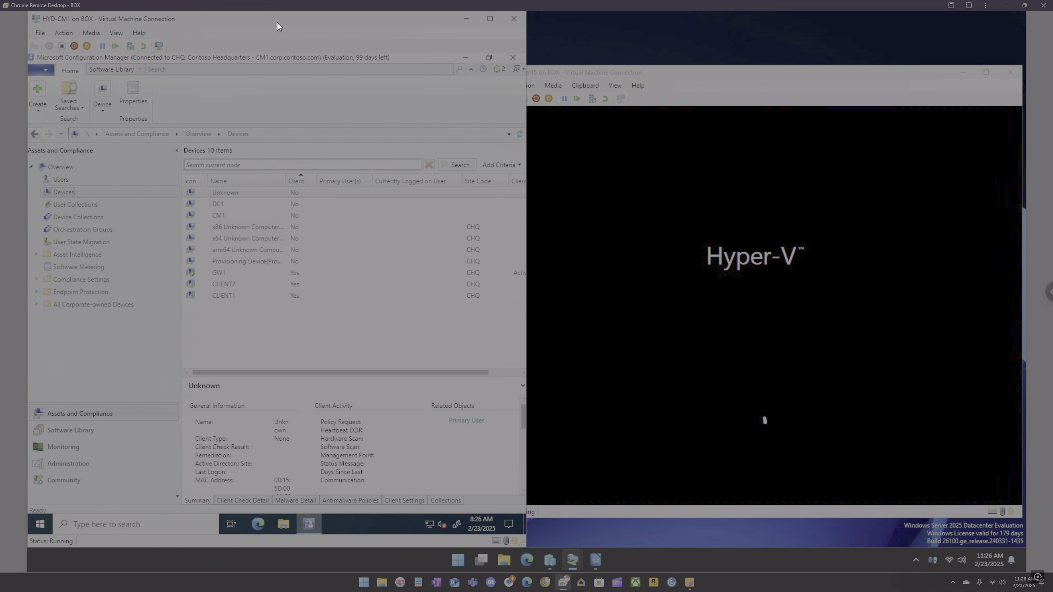
Step: Snap the HYD-CM1 window to the upper half and the HYD-DC1 window to the lower half of the screen
{"action": "left_click_drag", "start_coordinate": [276, 21], "coordinate": [65, 2]}
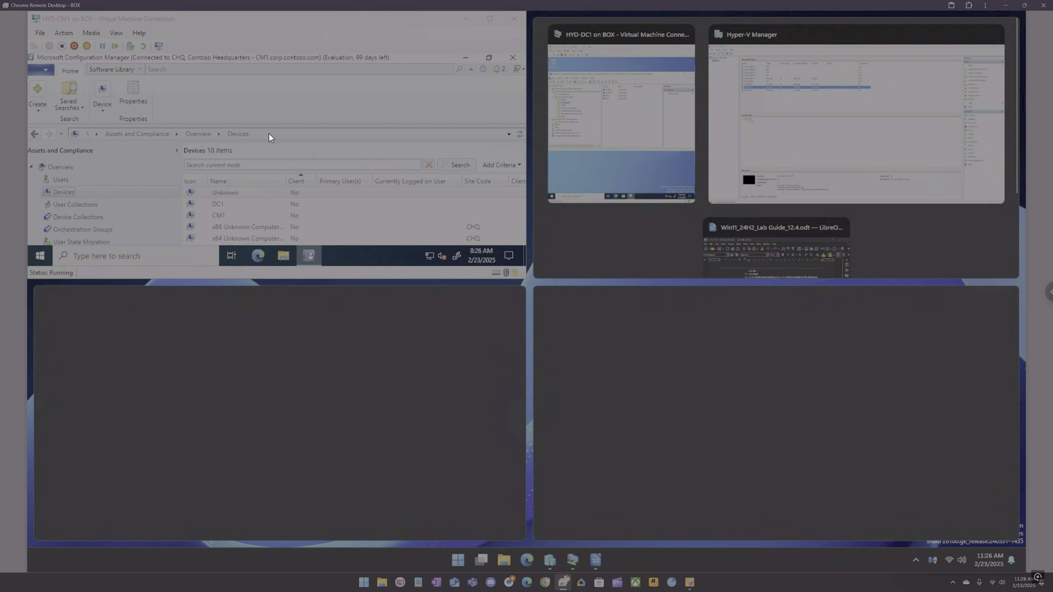
{"action": "left_click", "coordinate": [421, 307]}
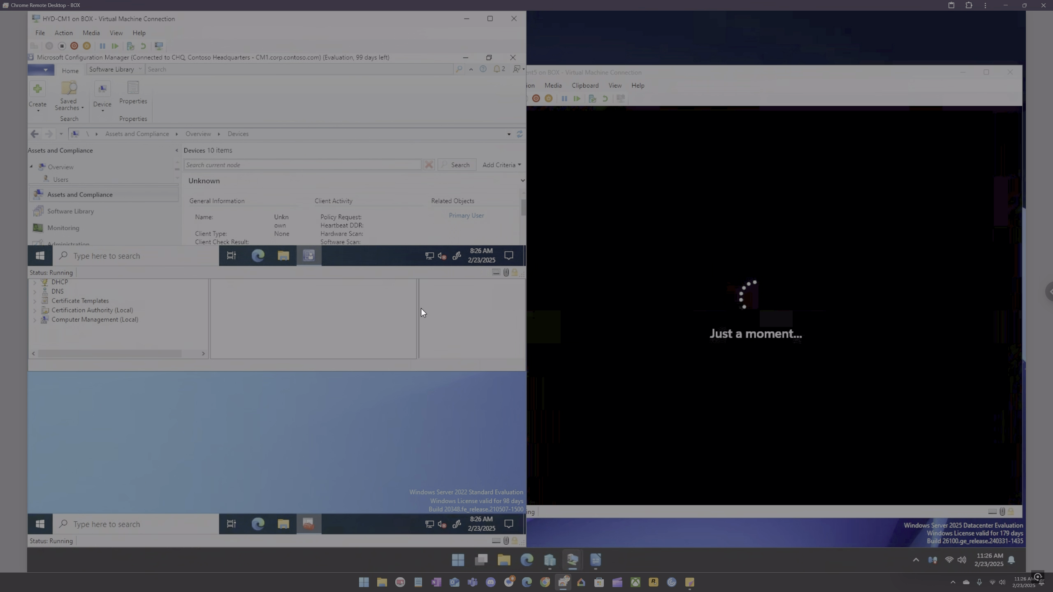
{"action": "left_click", "coordinate": [437, 324]}
{"action": "left_click_drag", "start_coordinate": [387, 20], "coordinate": [27, 496]}
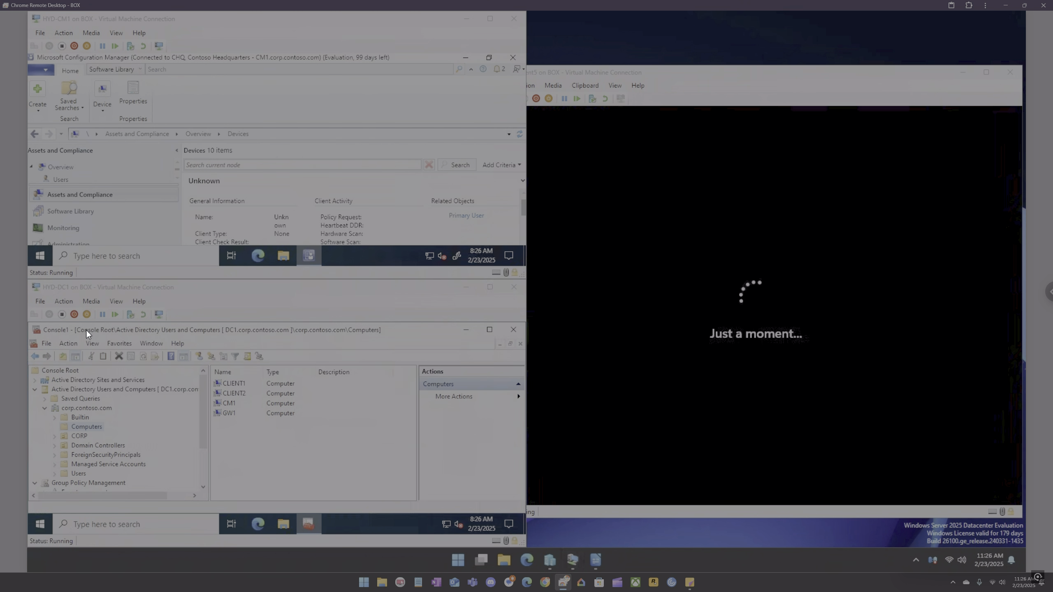
{"action": "left_click", "coordinate": [282, 295]}
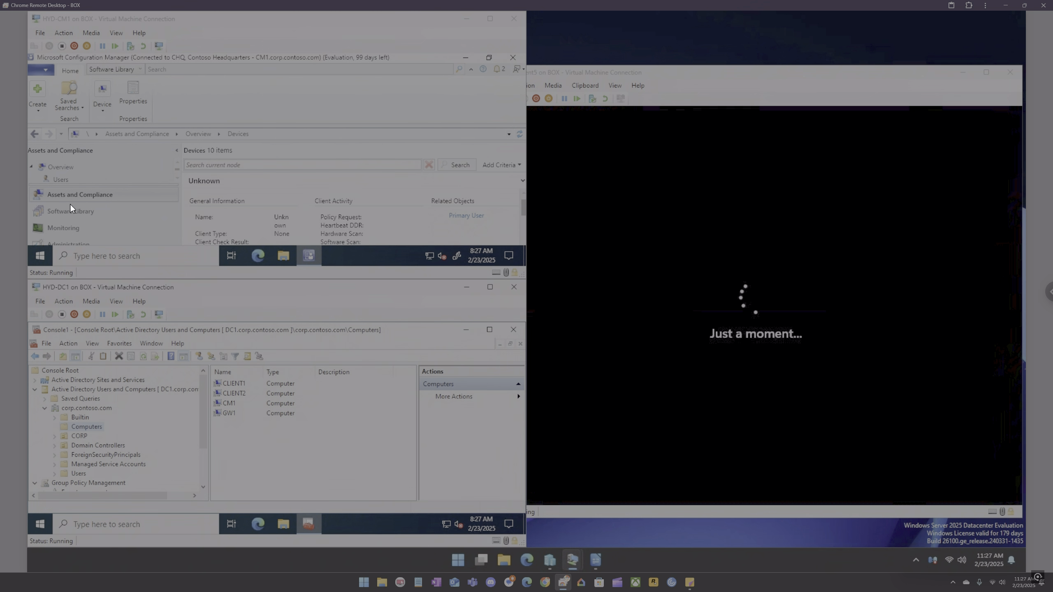
Step: Reselect the Devices node in the Configuration Manager navigation tree
{"action": "left_click", "coordinate": [32, 166]}
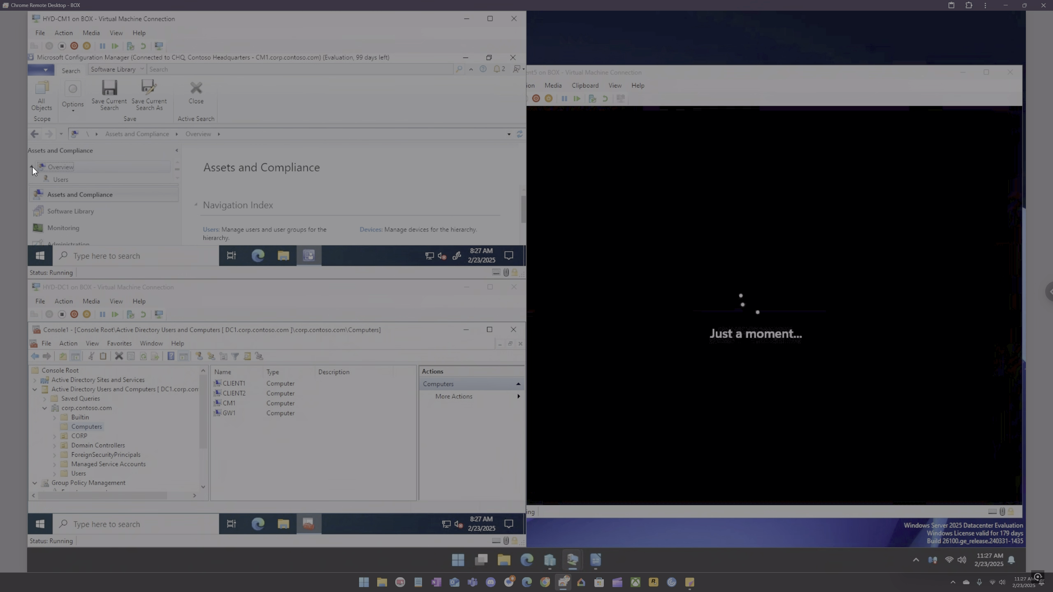
{"action": "scroll", "coordinate": [176, 178], "scroll_direction": "down", "scroll_amount": 1}
{"action": "left_click", "coordinate": [71, 161]}
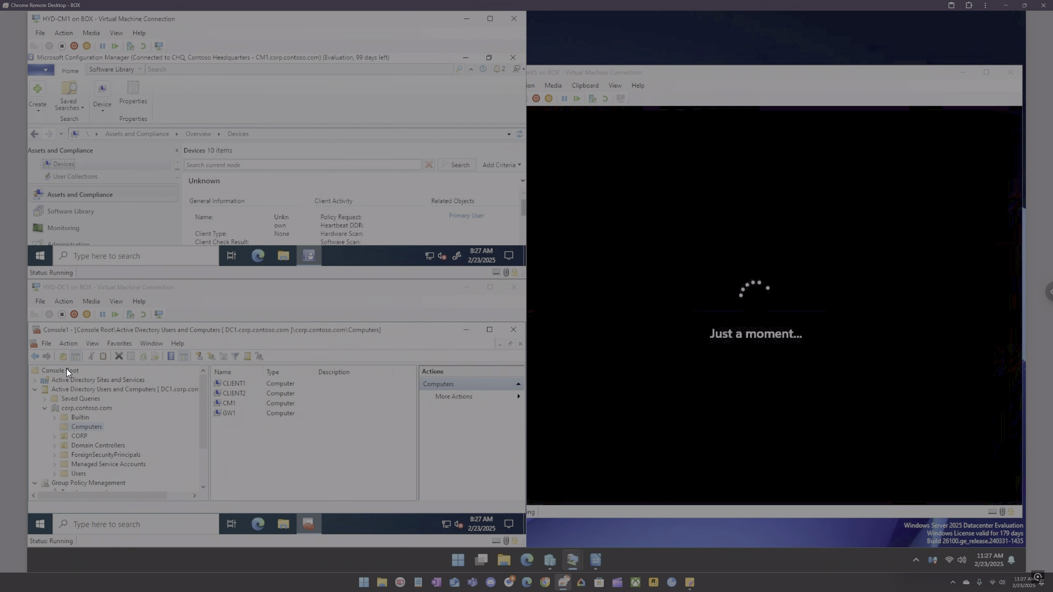
Step: Refresh the Computers container in Active Directory and expand and collapse the CORP OU
{"action": "right_click", "coordinate": [87, 428]}
{"action": "left_click", "coordinate": [121, 463]}
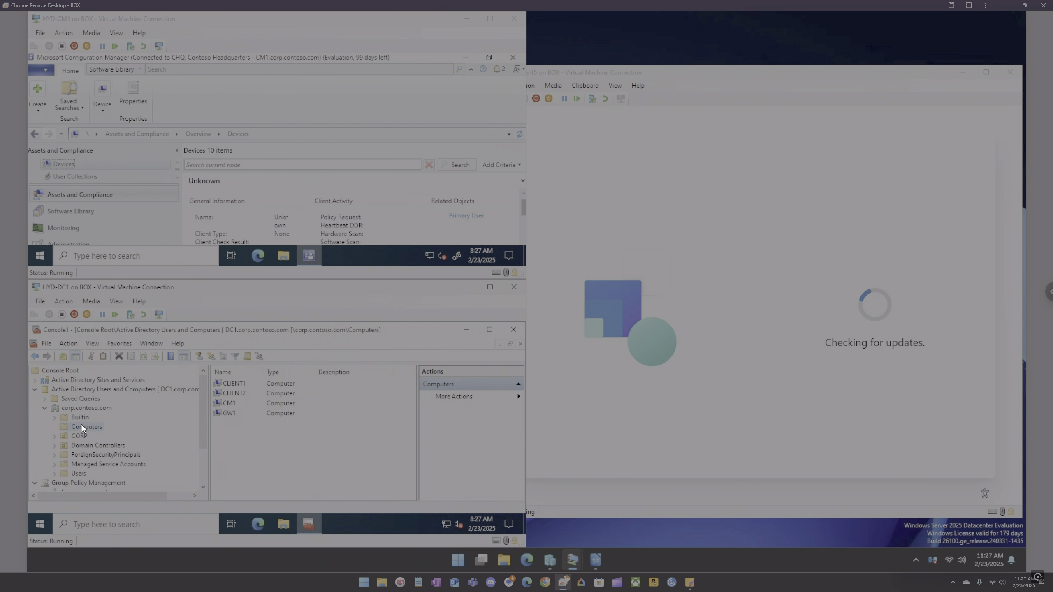
{"action": "left_click", "coordinate": [56, 436]}
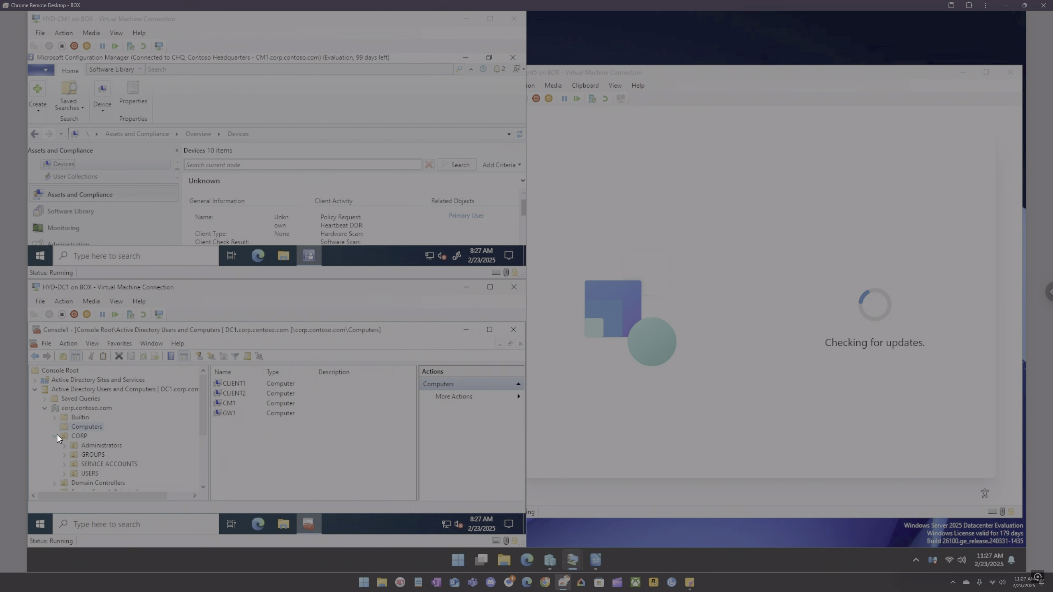
{"action": "left_click", "coordinate": [57, 434]}
Step: Refresh the Computers container in Active Directory Users and Computers twice more
{"action": "right_click", "coordinate": [80, 430]}
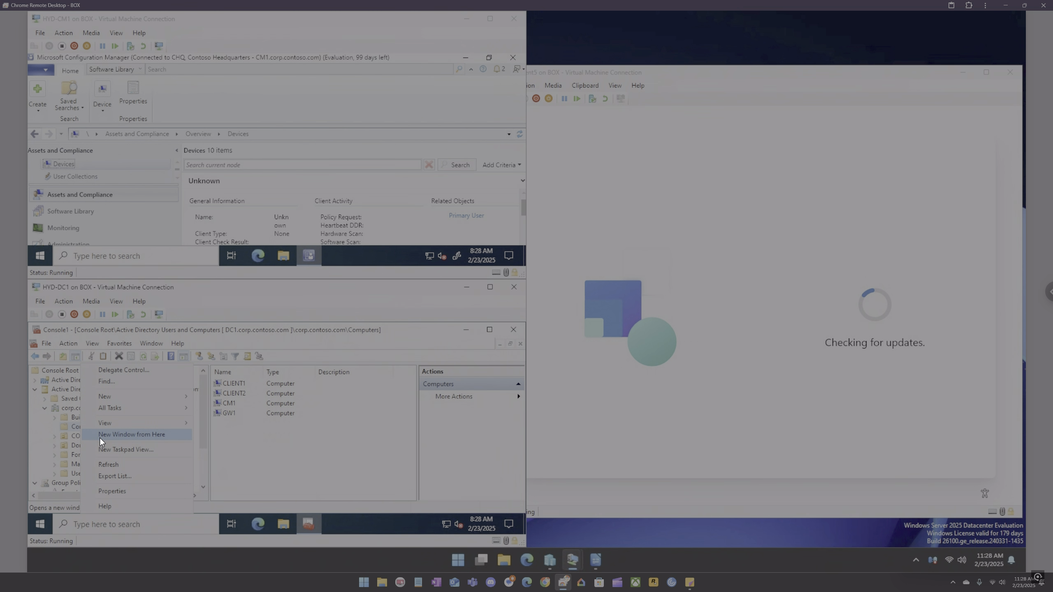
{"action": "left_click", "coordinate": [112, 462]}
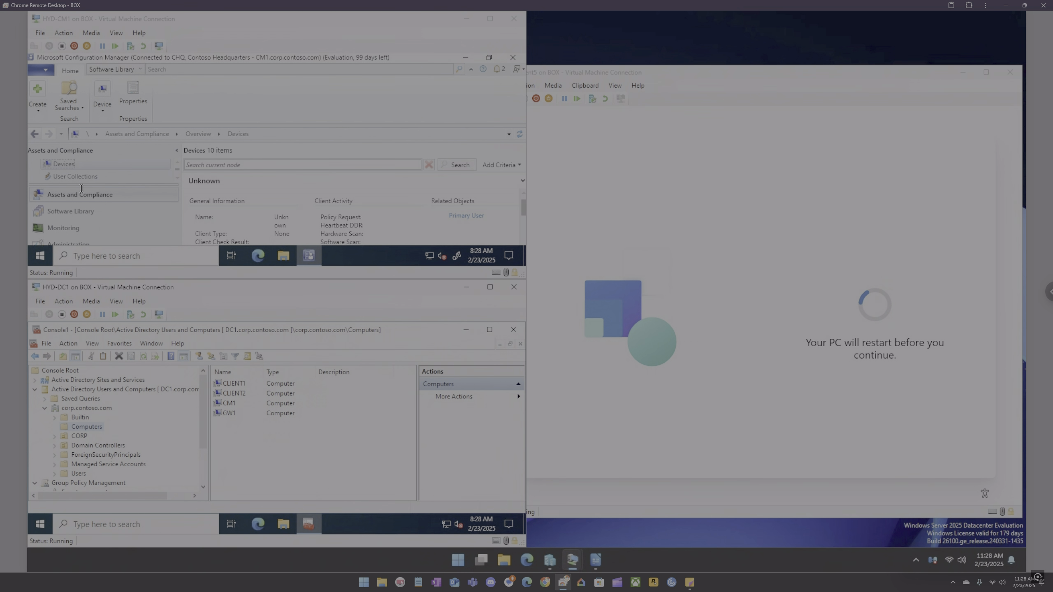
{"action": "right_click", "coordinate": [83, 428]}
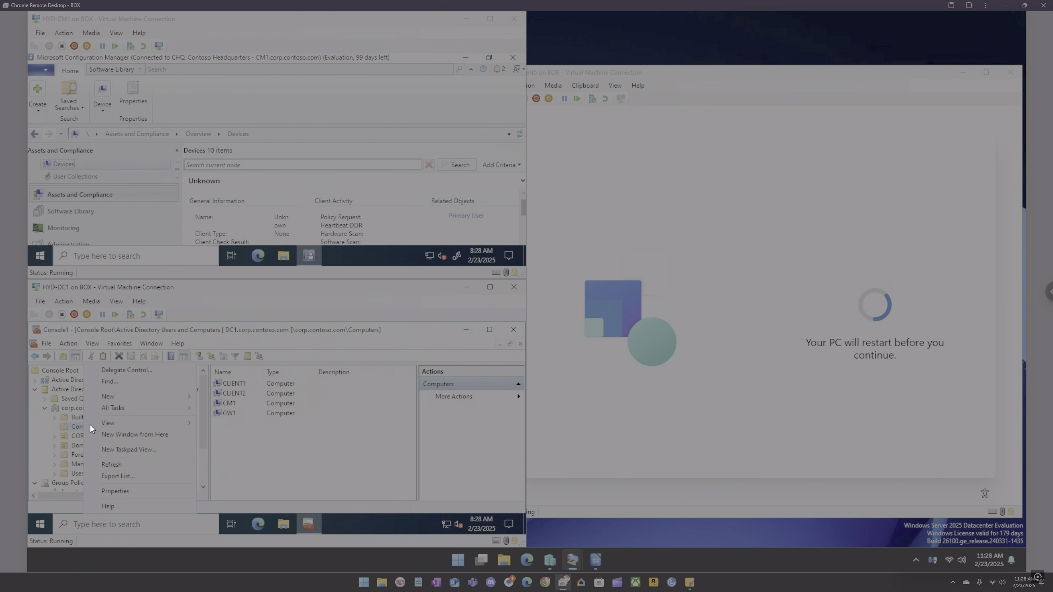
{"action": "left_click", "coordinate": [129, 462]}
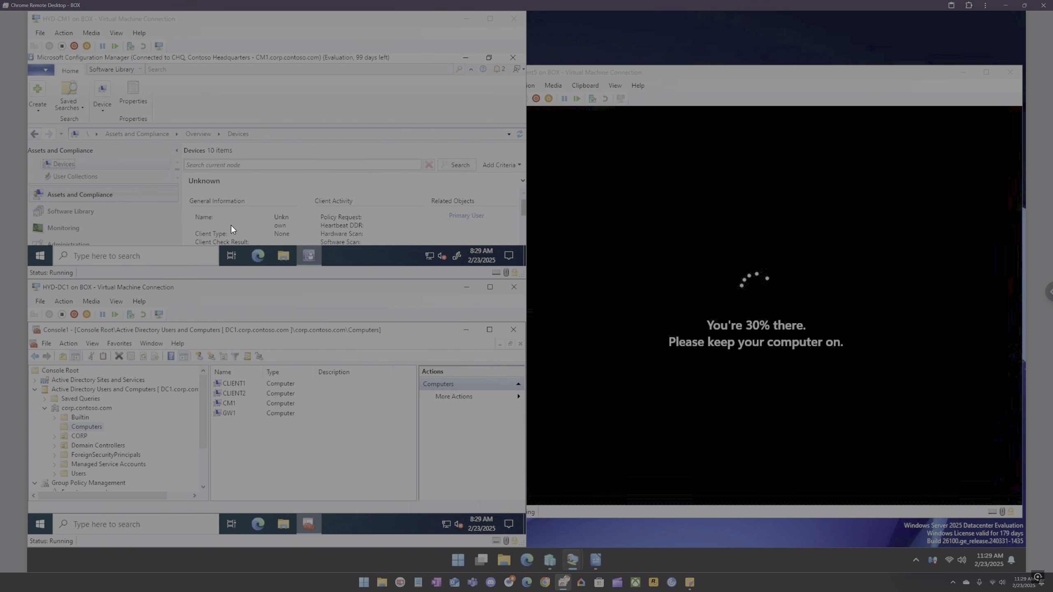
Step: Open the Windows 11 Bare Metal task sequence in the editor, inspect its Apply Network Settings step, and close it
{"action": "left_click_drag", "start_coordinate": [352, 22], "coordinate": [36, 147]}
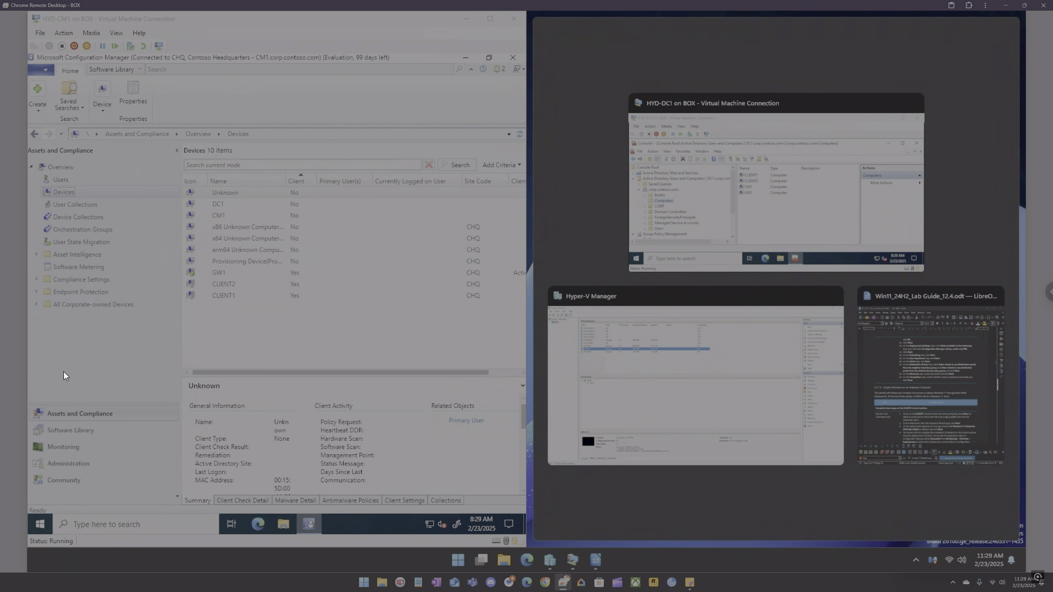
{"action": "left_click", "coordinate": [86, 430]}
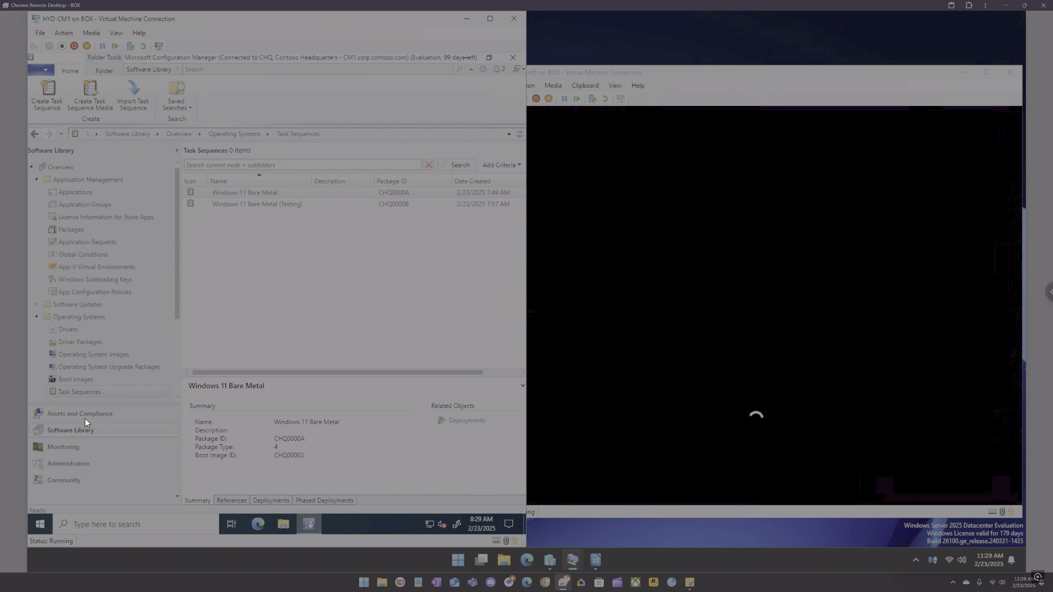
{"action": "right_click", "coordinate": [237, 193]}
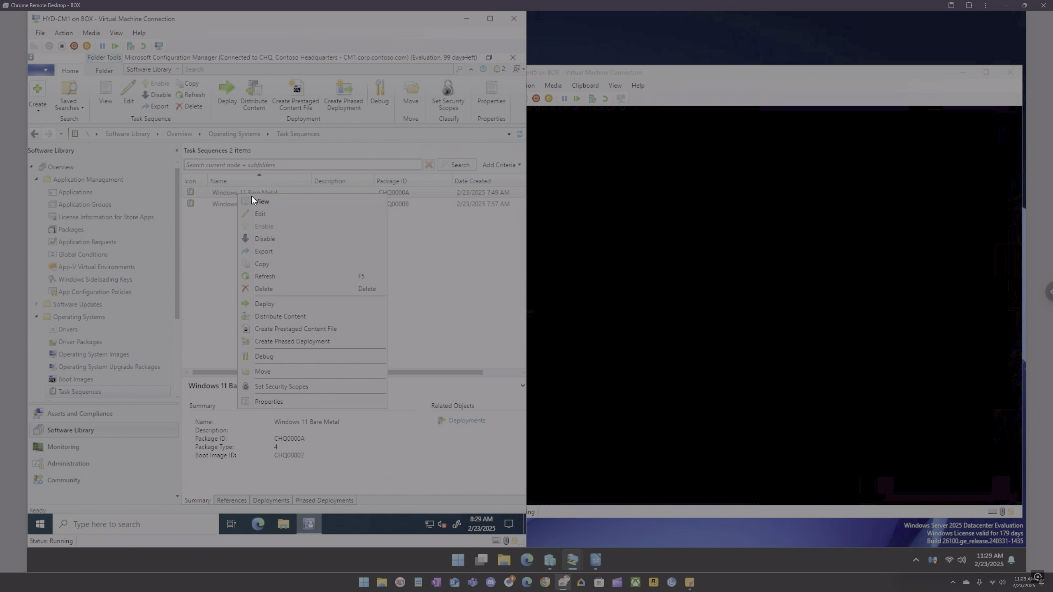
{"action": "left_click", "coordinate": [263, 212]}
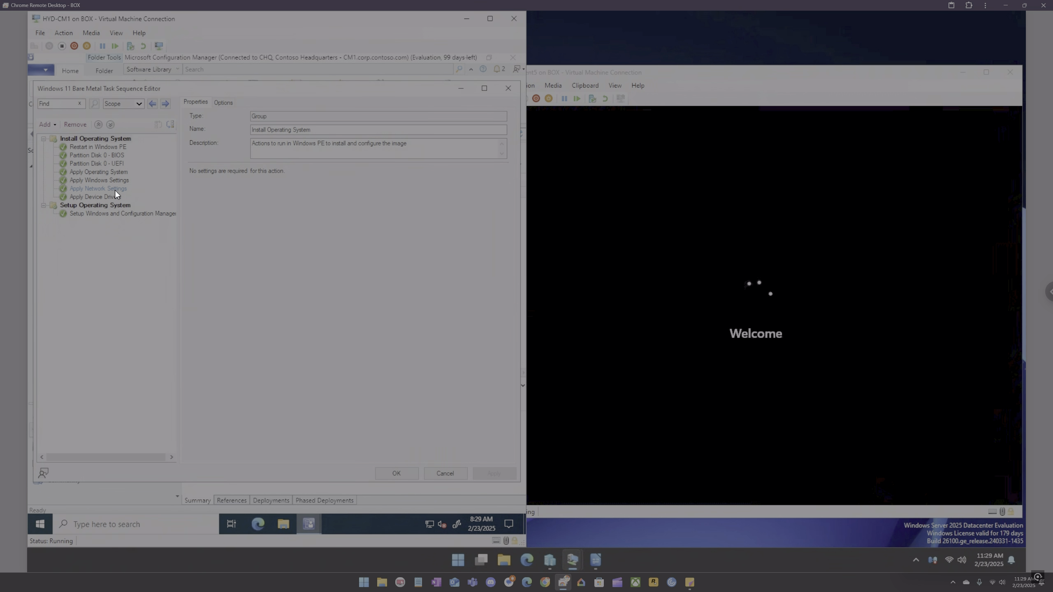
{"action": "left_click", "coordinate": [115, 190]}
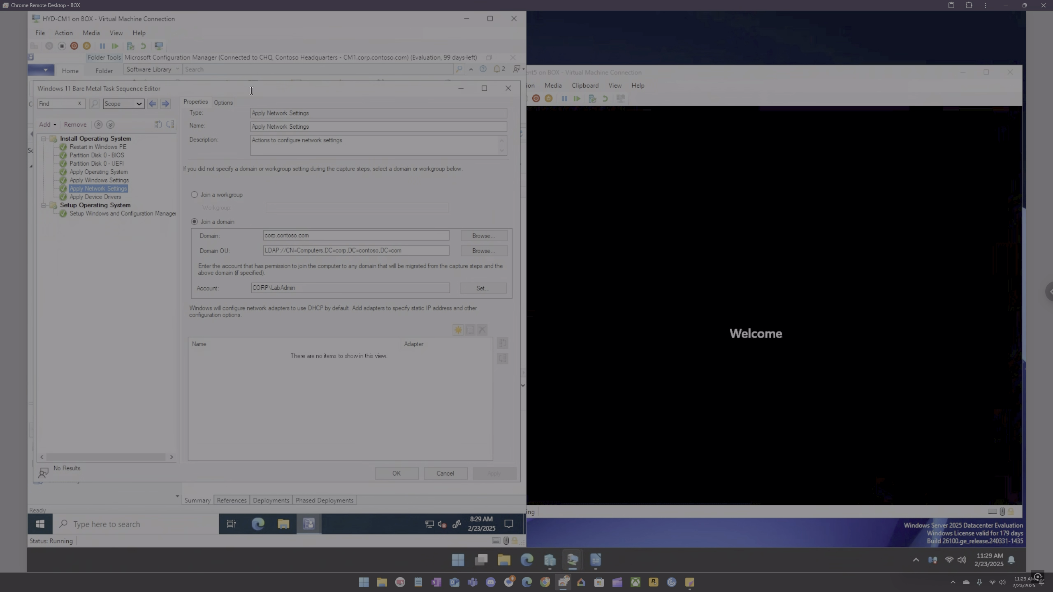
{"action": "left_click", "coordinate": [507, 88]}
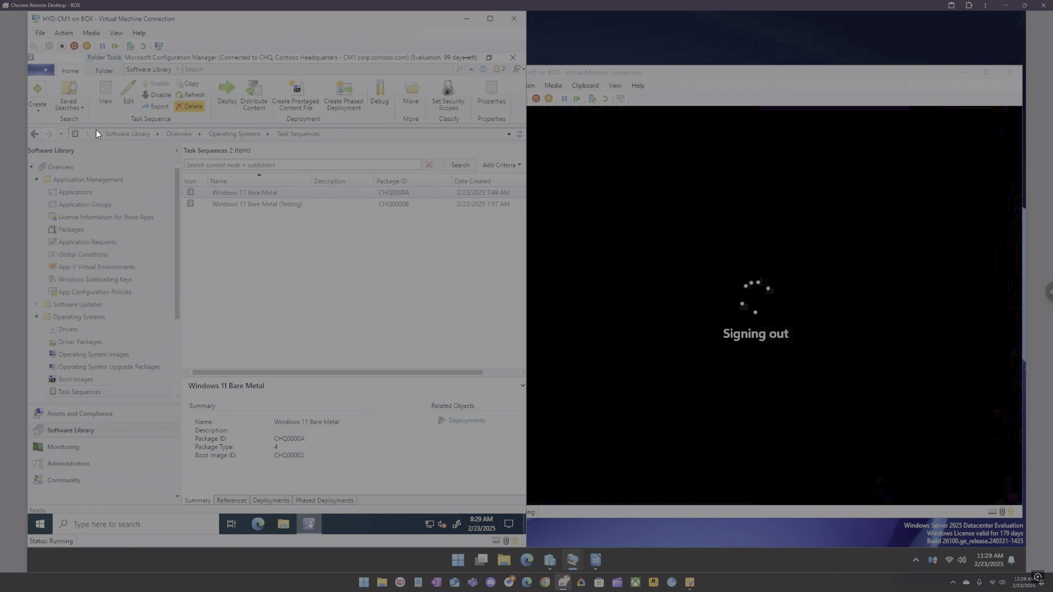
Step: Return to the Assets and Compliance Devices node and minimize the HYD-CM1 VM window
{"action": "left_click", "coordinate": [89, 418]}
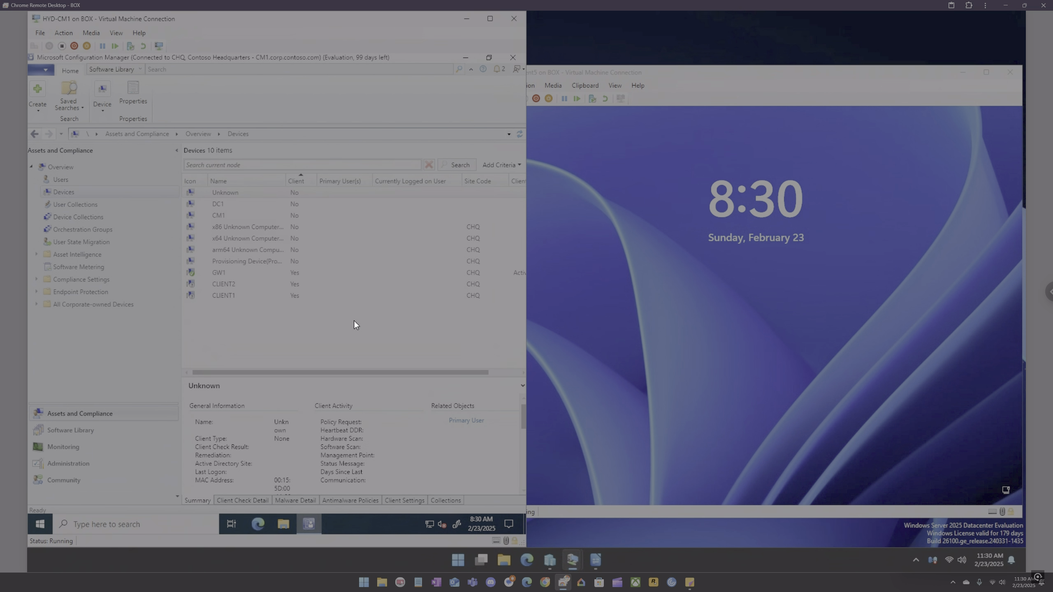
{"action": "left_click", "coordinate": [465, 23]}
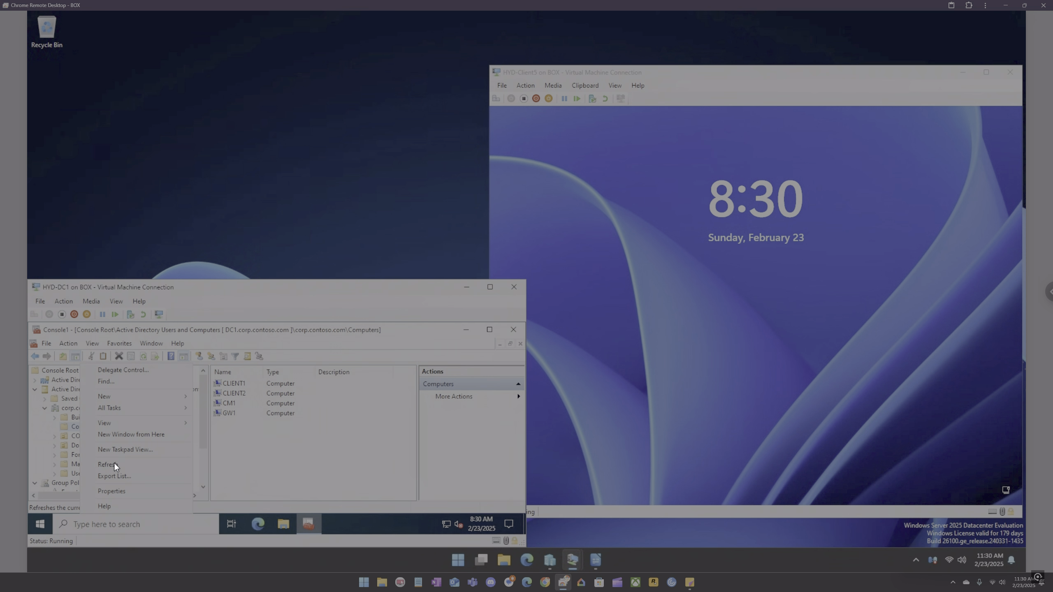
{"action": "left_click", "coordinate": [275, 443]}
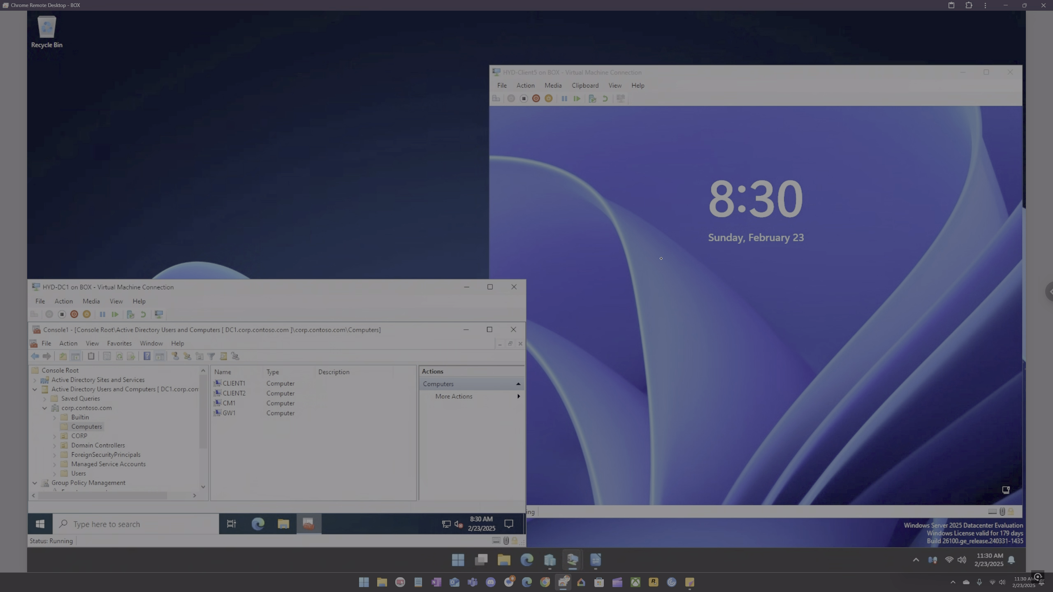
Step: Submit the HYD-Client5 sign-in and connect the VM session with the default display configuration
{"action": "left_click", "coordinate": [572, 141]}
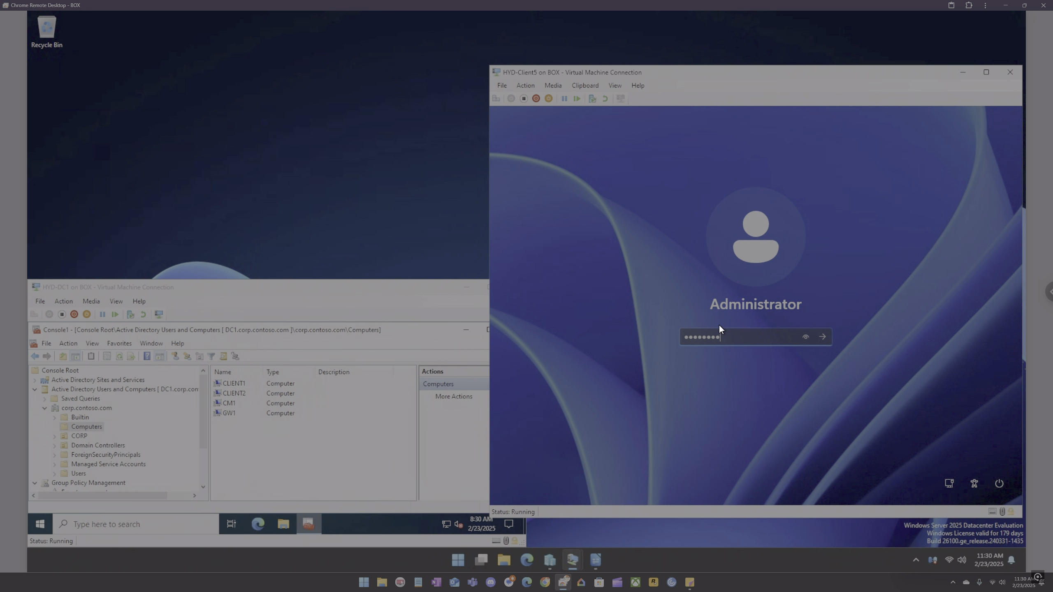
{"action": "key", "text": "Return"}
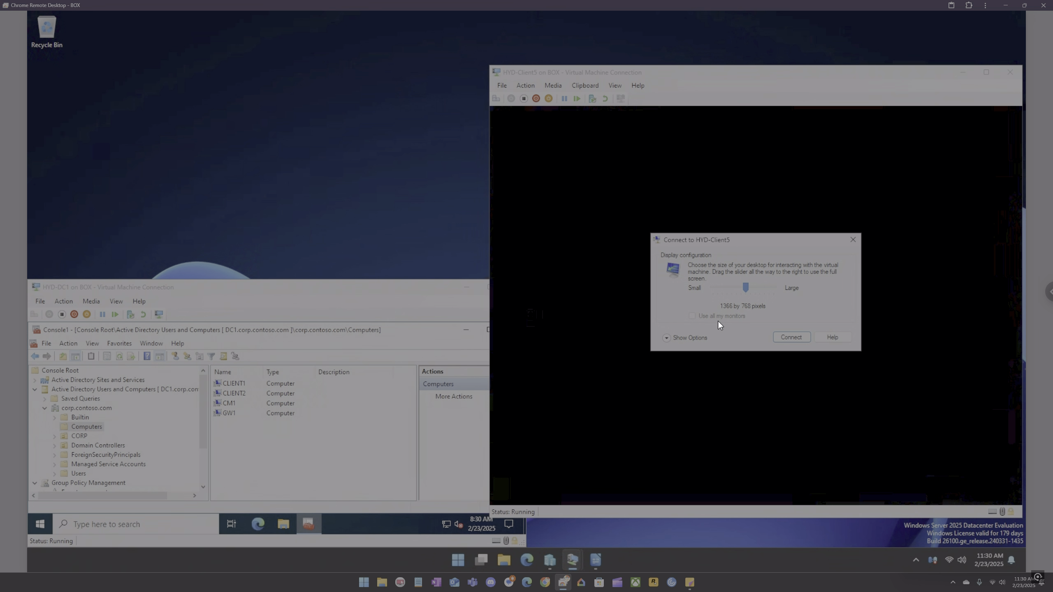
{"action": "left_click", "coordinate": [791, 337]}
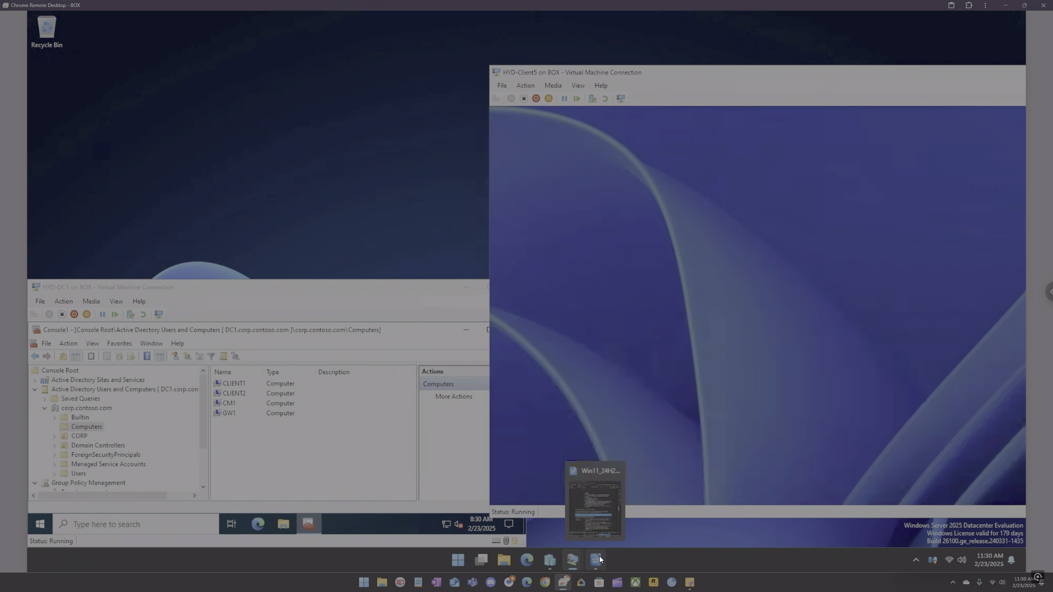
Step: Switch to the lab guide in LibreOffice Writer and scroll through the Bare Metal task sequence instructions
{"action": "left_click", "coordinate": [595, 559]}
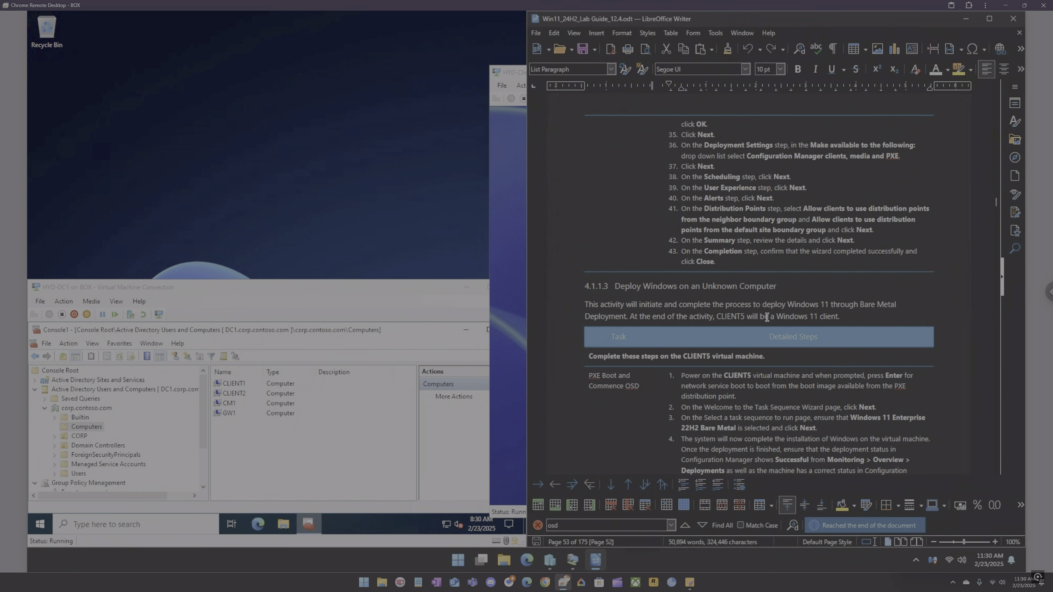
{"action": "scroll", "coordinate": [766, 317], "scroll_direction": "up", "scroll_amount": 15}
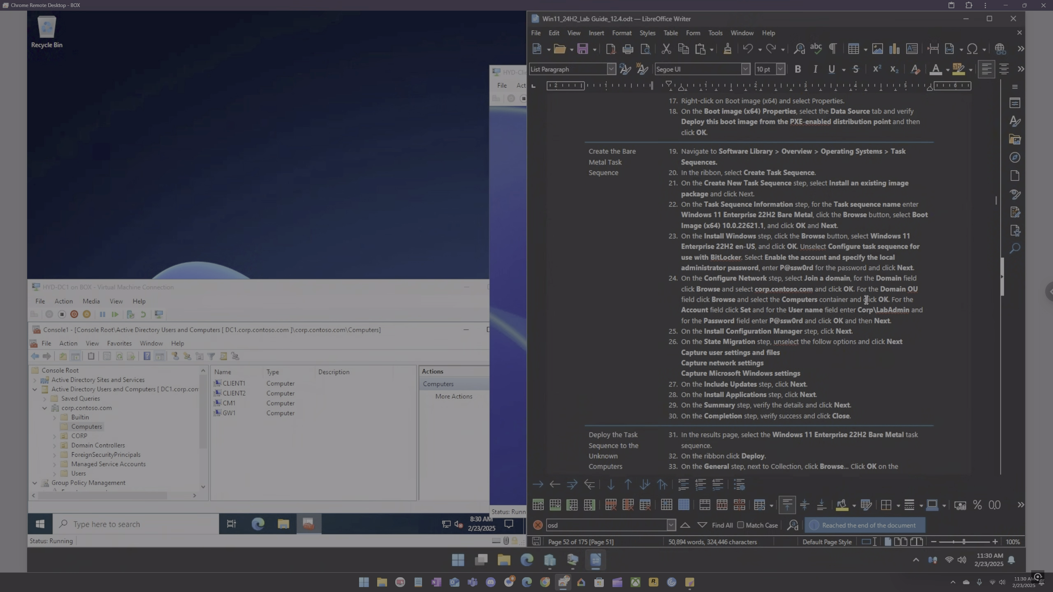
{"action": "scroll", "coordinate": [865, 299], "scroll_direction": "up", "scroll_amount": 10}
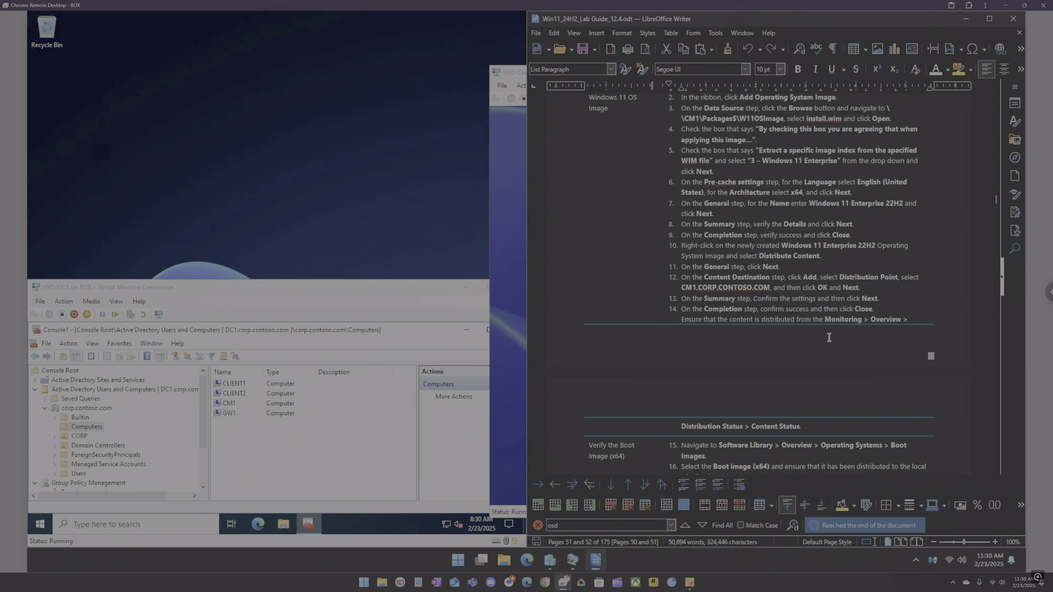
{"action": "scroll", "coordinate": [829, 337], "scroll_direction": "up", "scroll_amount": 5}
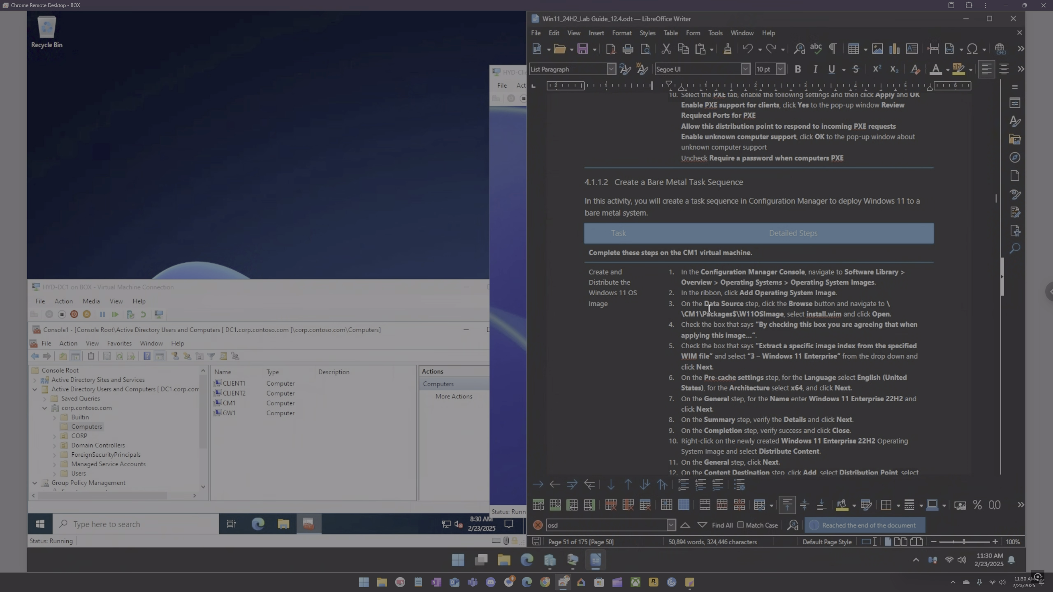
{"action": "scroll", "coordinate": [708, 309], "scroll_direction": "down", "scroll_amount": 9}
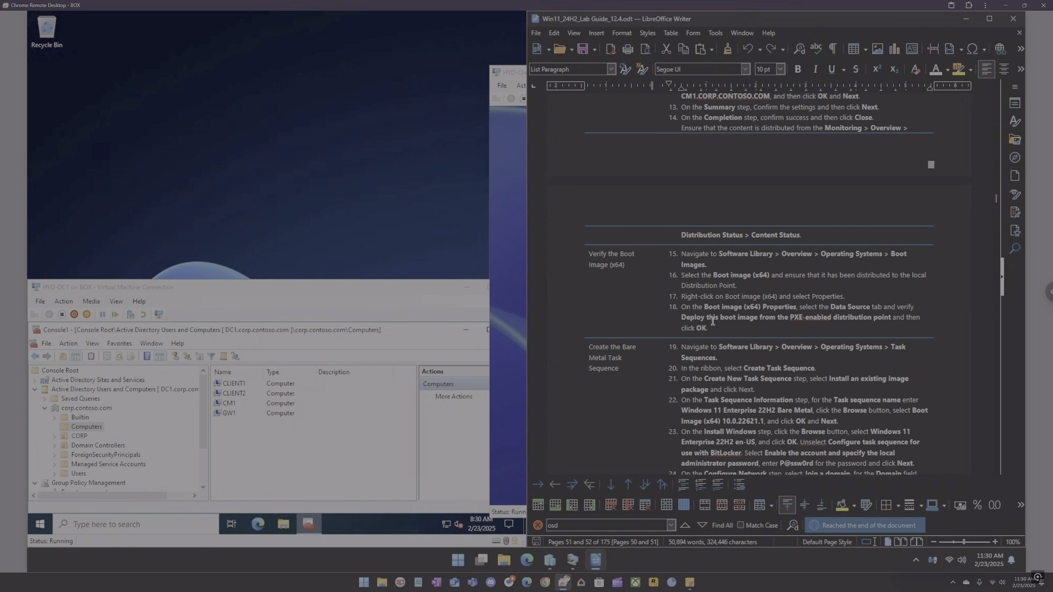
{"action": "scroll", "coordinate": [712, 320], "scroll_direction": "down", "scroll_amount": 3}
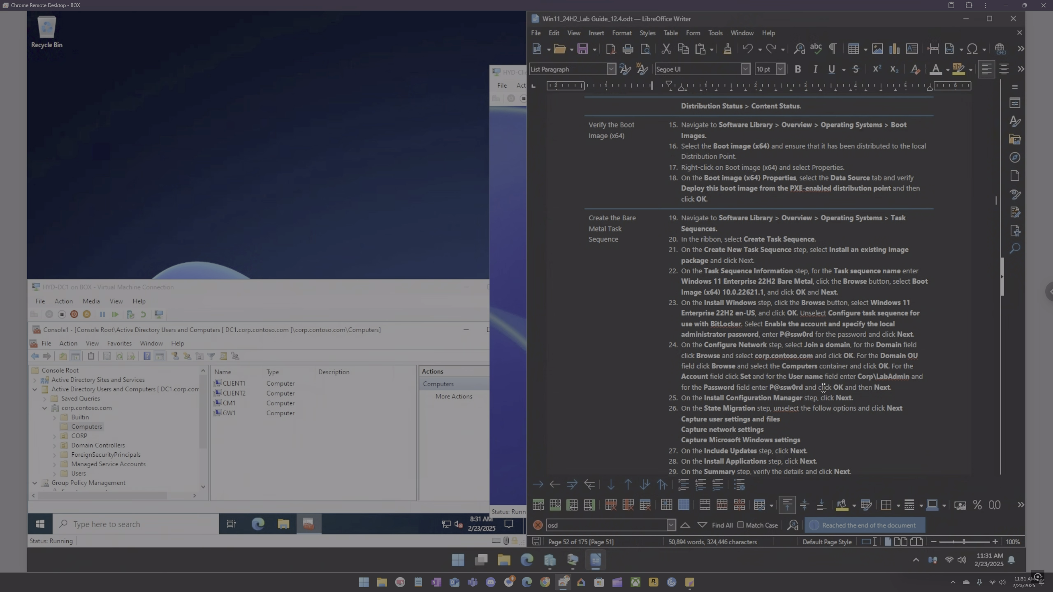
{"action": "scroll", "coordinate": [730, 331], "scroll_direction": "up", "scroll_amount": 2}
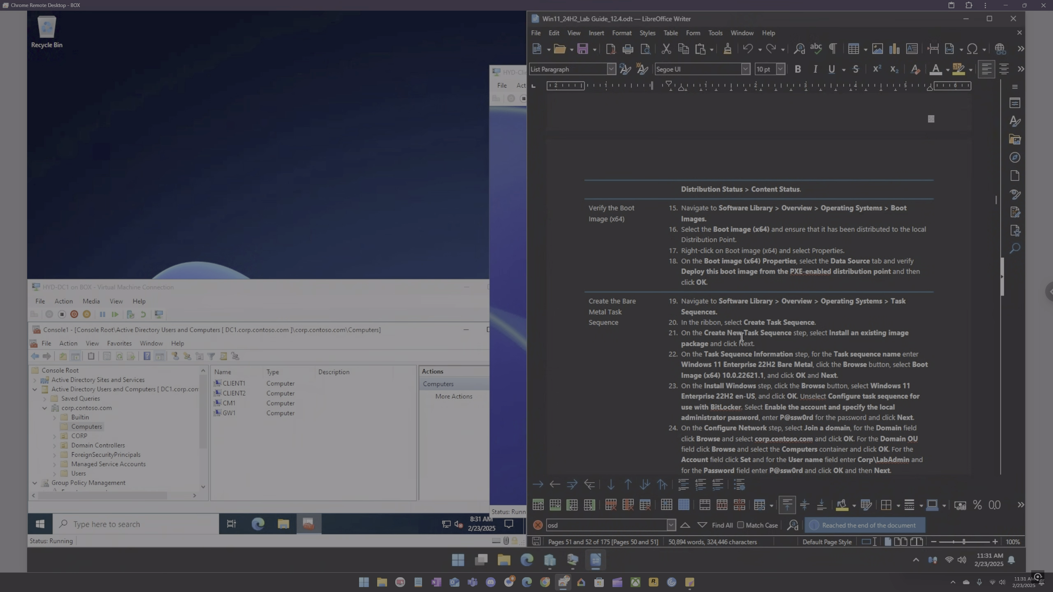
Step: Sign in to HYD-Client5 as Administrator with the account password
{"action": "left_click", "coordinate": [512, 277]}
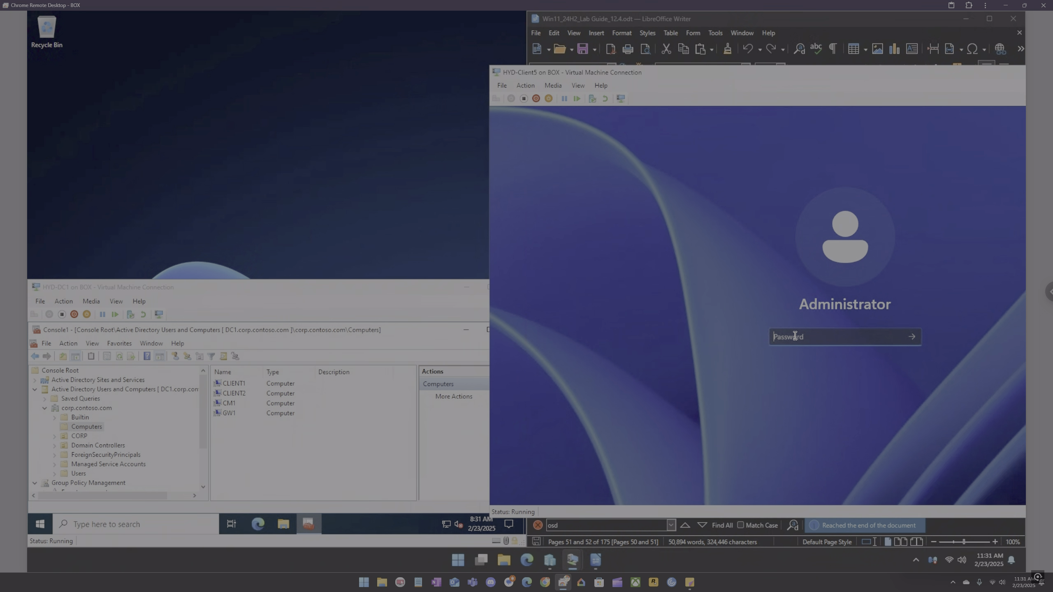
{"action": "type", "text": "Pa55w.rd"}
{"action": "key", "text": "Return"}
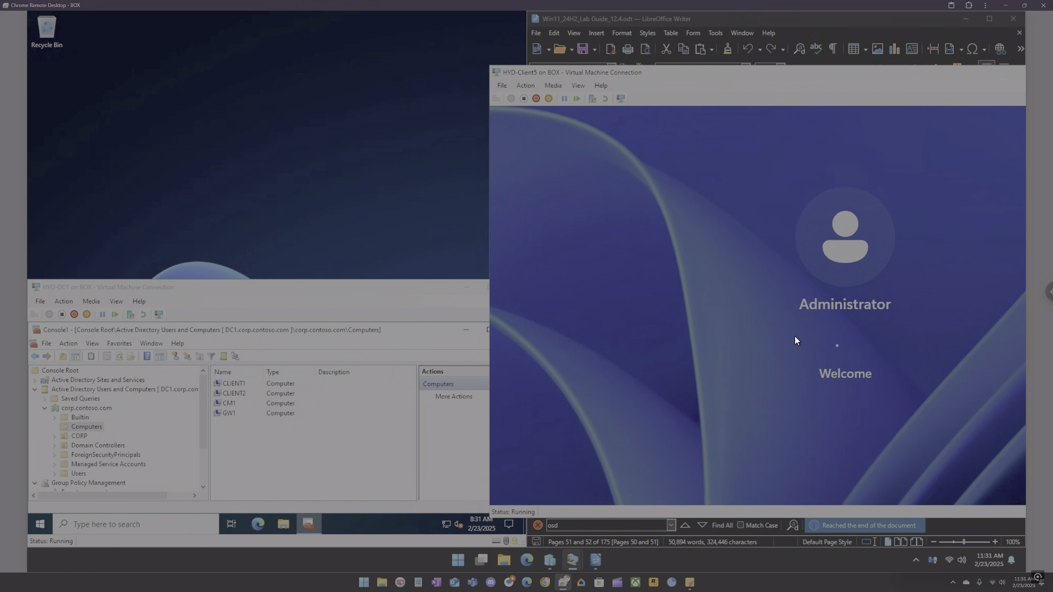
Step: Move the HYD-Client5 window aside and review the lab guide's prerequisites and Bare Metal task sequence sections
{"action": "left_click_drag", "start_coordinate": [683, 71], "coordinate": [263, 56]}
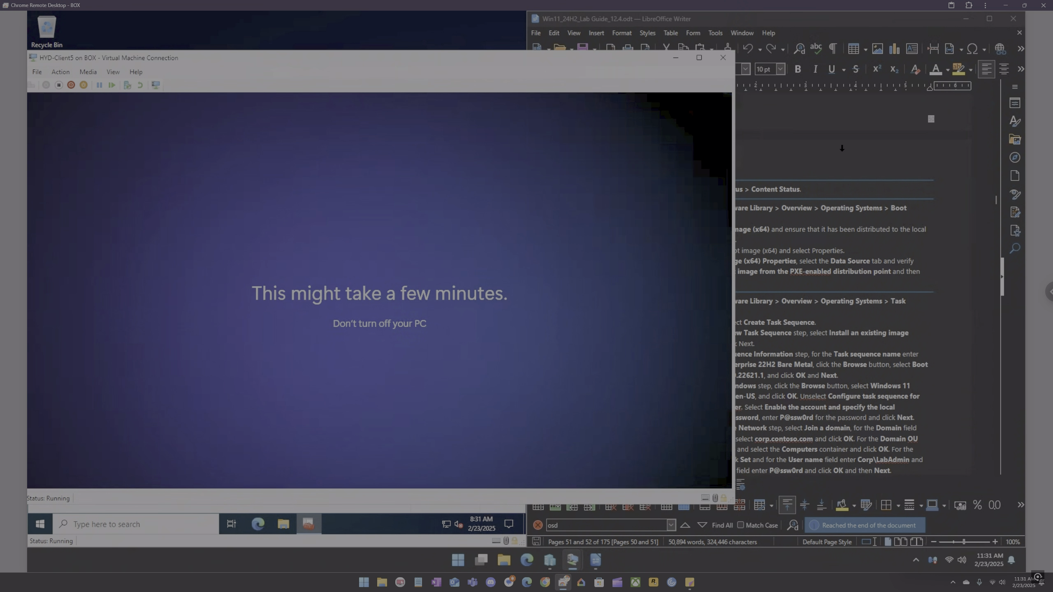
{"action": "left_click", "coordinate": [842, 148]}
{"action": "scroll", "coordinate": [842, 149], "scroll_direction": "up", "scroll_amount": 3}
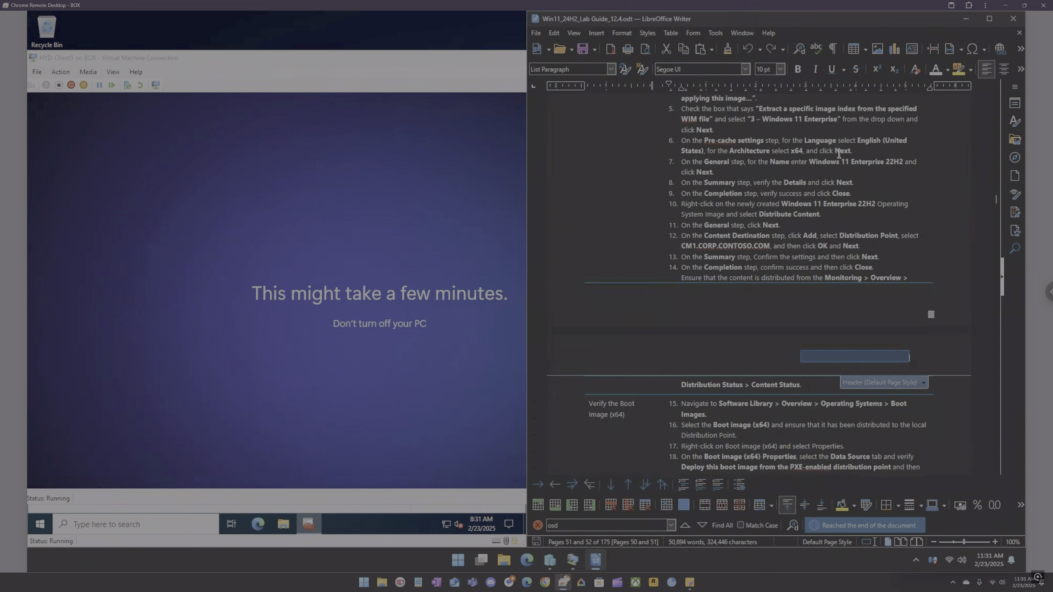
{"action": "scroll", "coordinate": [770, 254], "scroll_direction": "down", "scroll_amount": 3}
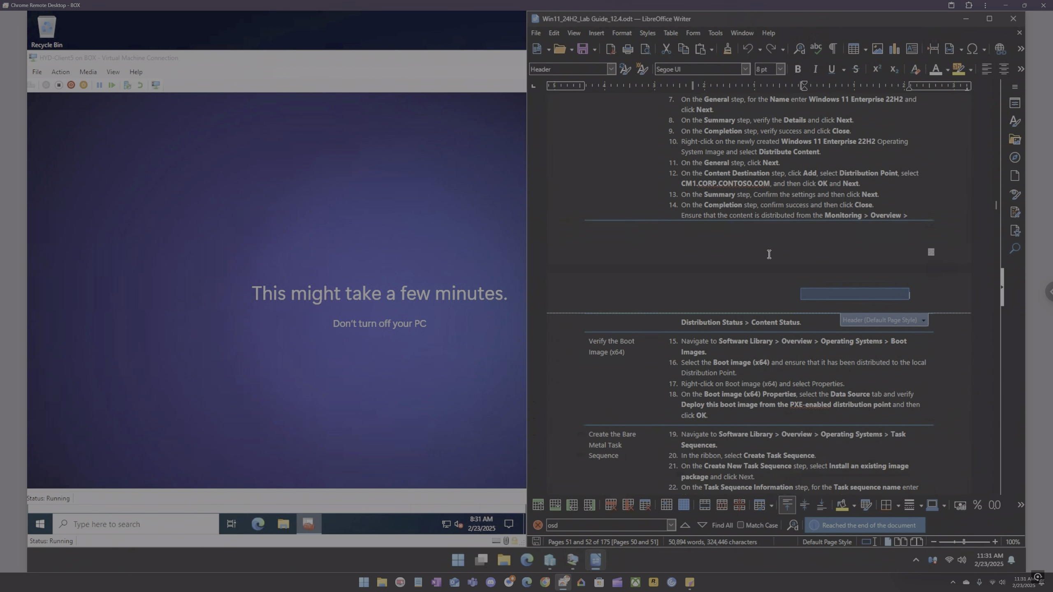
{"action": "scroll", "coordinate": [769, 254], "scroll_direction": "down", "scroll_amount": 1}
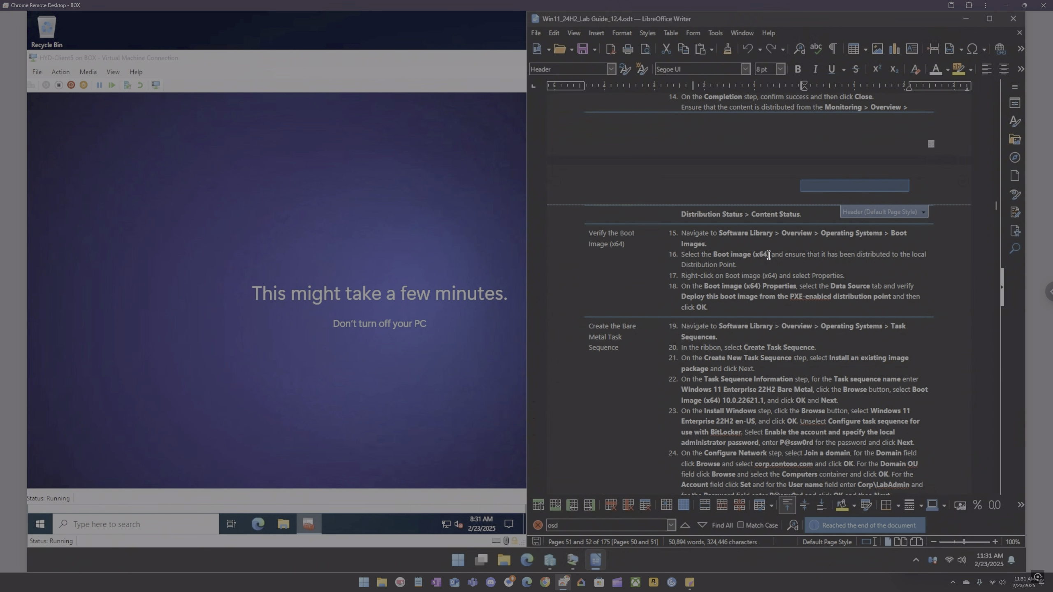
{"action": "scroll", "coordinate": [768, 254], "scroll_direction": "up", "scroll_amount": 10}
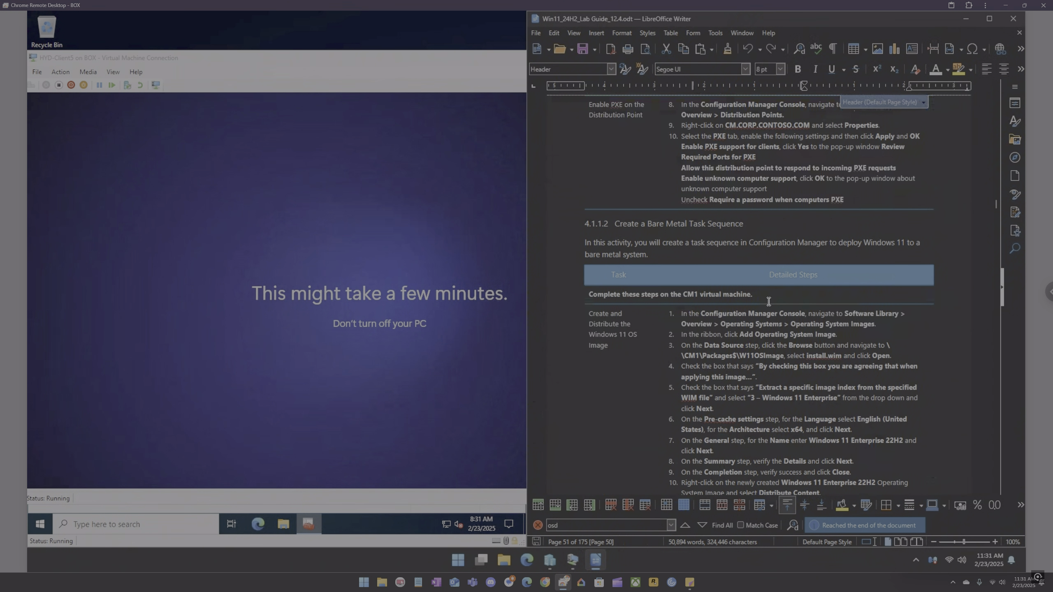
{"action": "scroll", "coordinate": [765, 301], "scroll_direction": "up", "scroll_amount": 7}
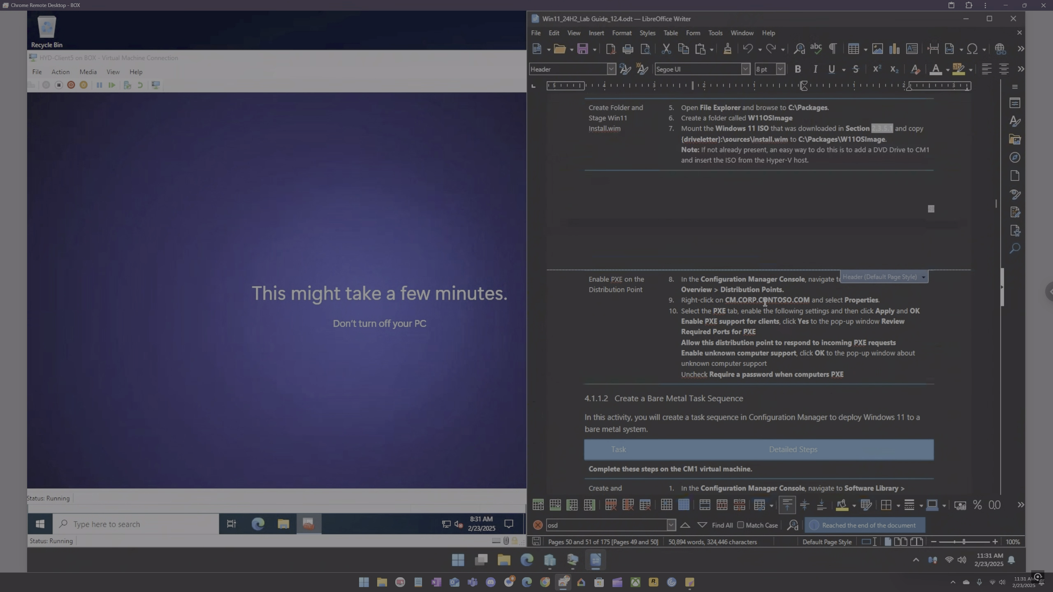
{"action": "scroll", "coordinate": [766, 303], "scroll_direction": "up", "scroll_amount": 2}
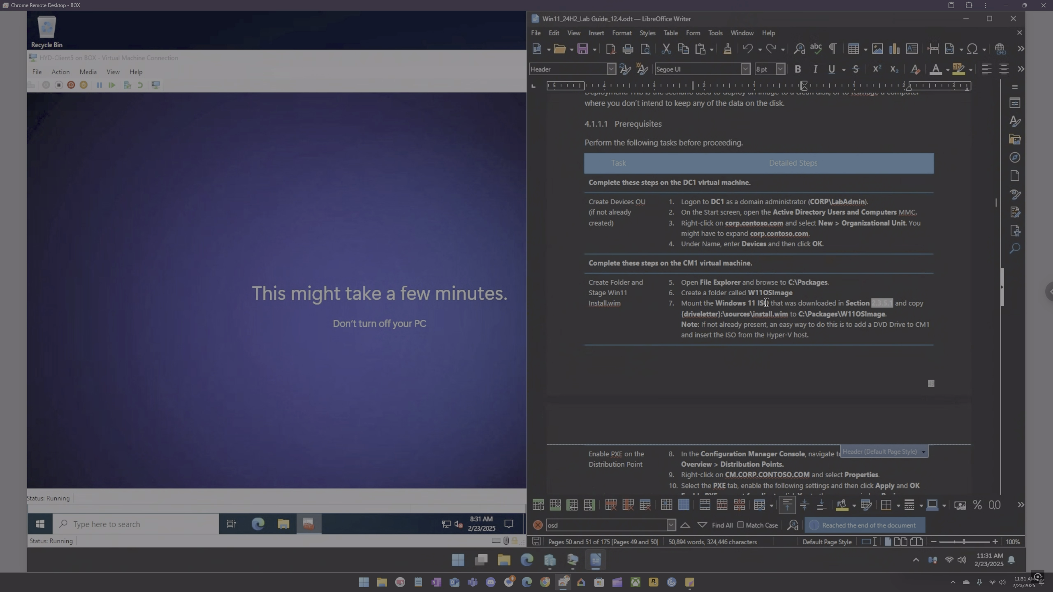
{"action": "scroll", "coordinate": [766, 300], "scroll_direction": "up", "scroll_amount": 2}
{"action": "scroll", "coordinate": [766, 297], "scroll_direction": "down", "scroll_amount": 6}
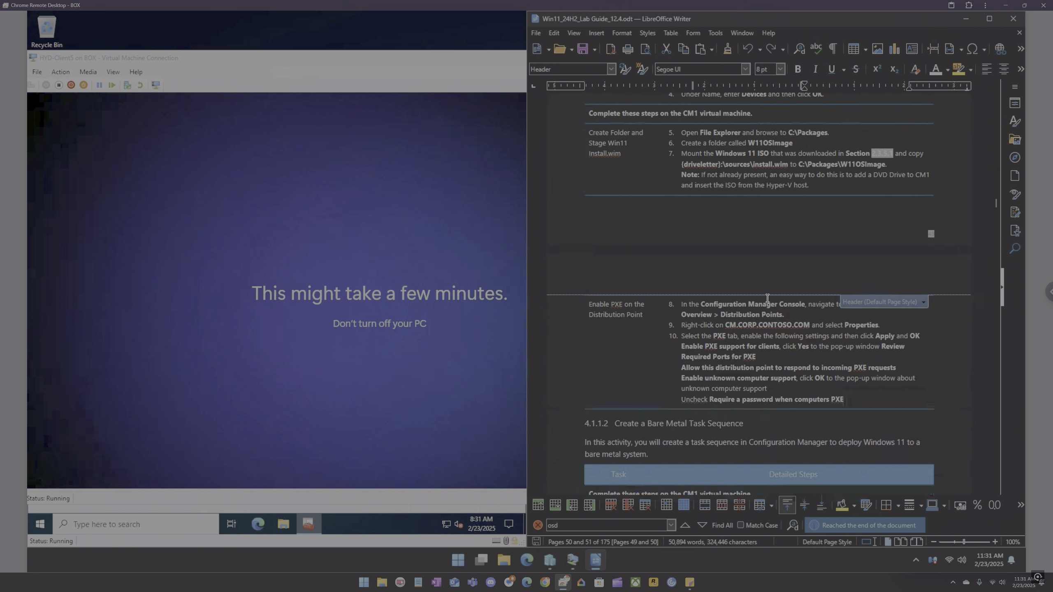
{"action": "scroll", "coordinate": [765, 295], "scroll_direction": "down", "scroll_amount": 5}
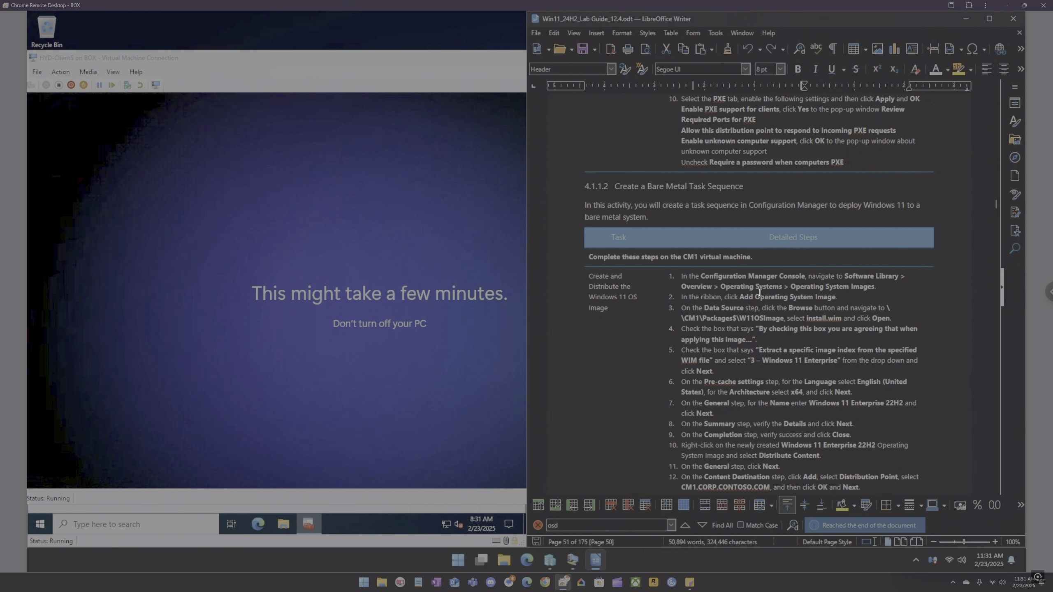
{"action": "scroll", "coordinate": [759, 291], "scroll_direction": "down", "scroll_amount": 1}
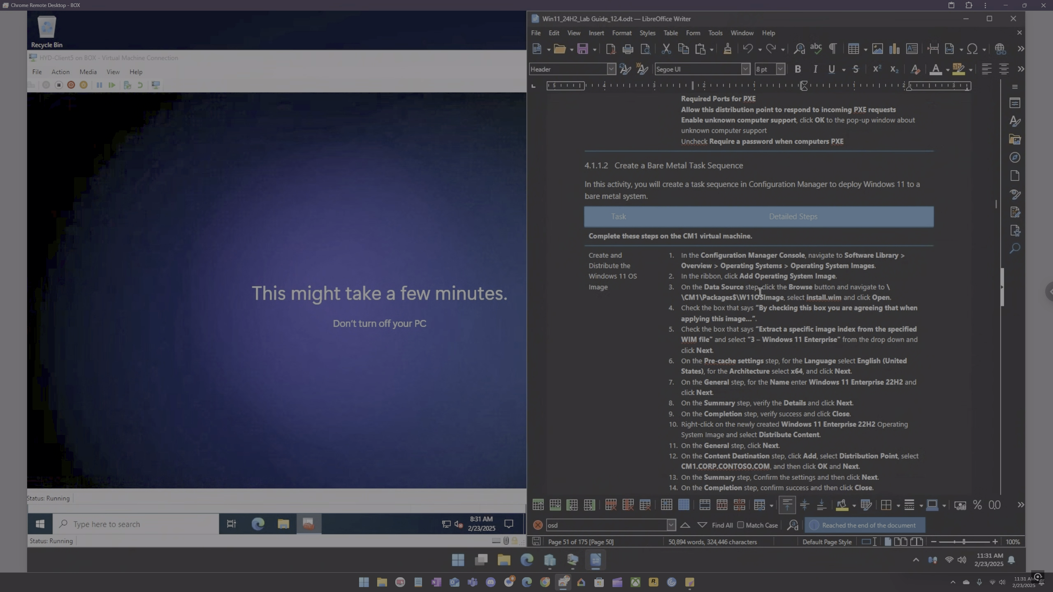
{"action": "scroll", "coordinate": [759, 291], "scroll_direction": "down", "scroll_amount": 9}
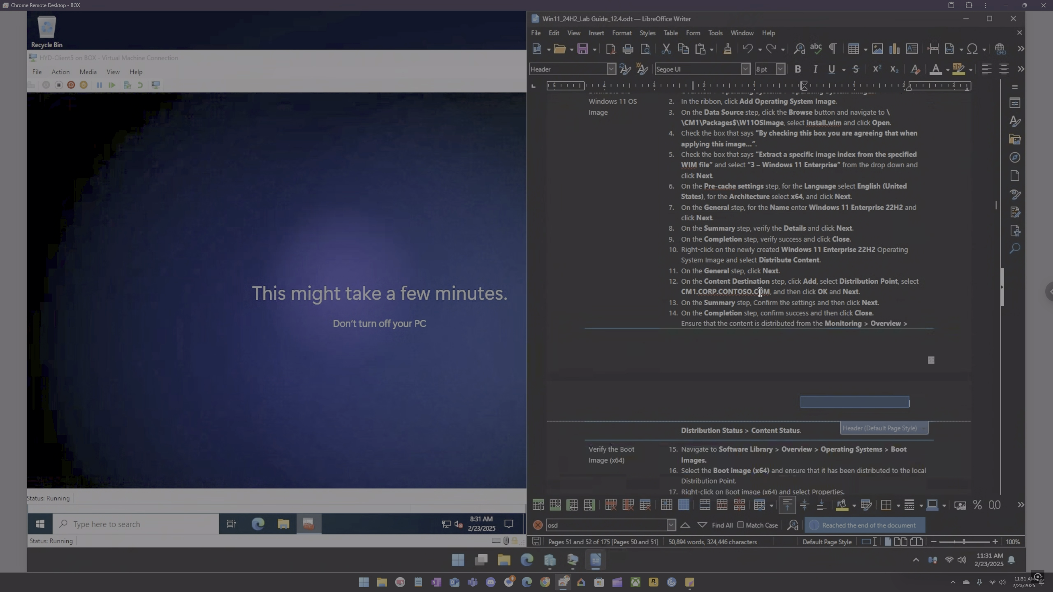
Step: Scroll the lab guide to the Bare Metal task sequence and deployment sections, and bring the HYD-Client5 window forward
{"action": "scroll", "coordinate": [760, 291], "scroll_direction": "down", "scroll_amount": 3}
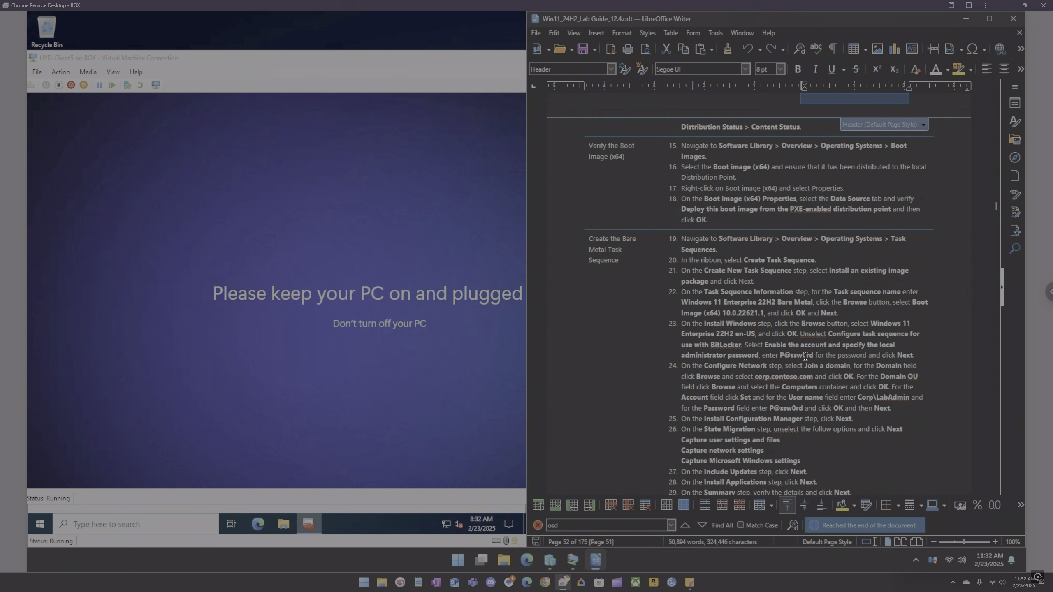
{"action": "scroll", "coordinate": [793, 349], "scroll_direction": "down", "scroll_amount": 5}
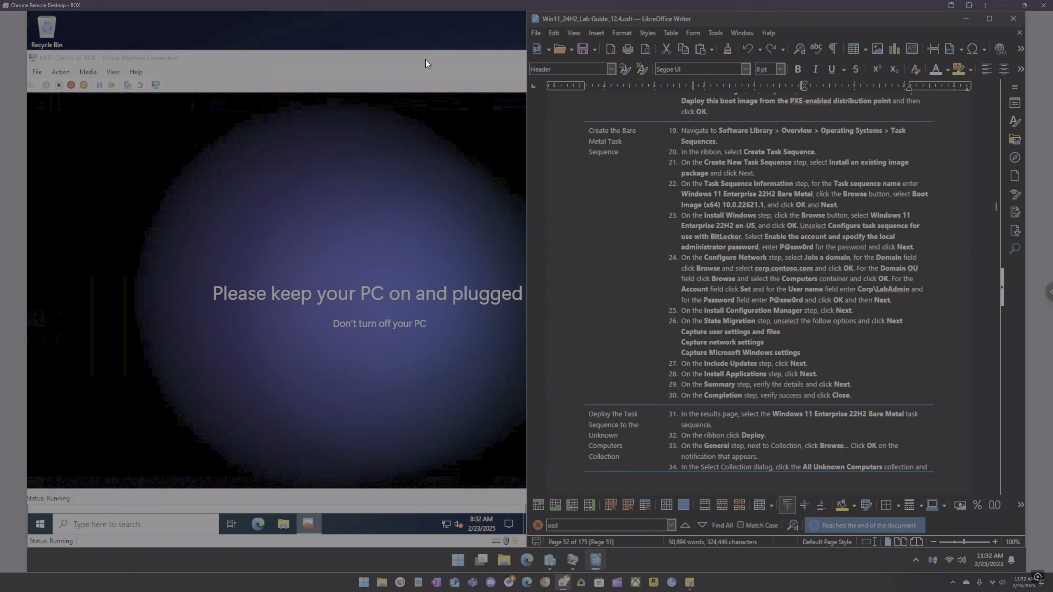
{"action": "left_click_drag", "start_coordinate": [425, 59], "coordinate": [688, 71]}
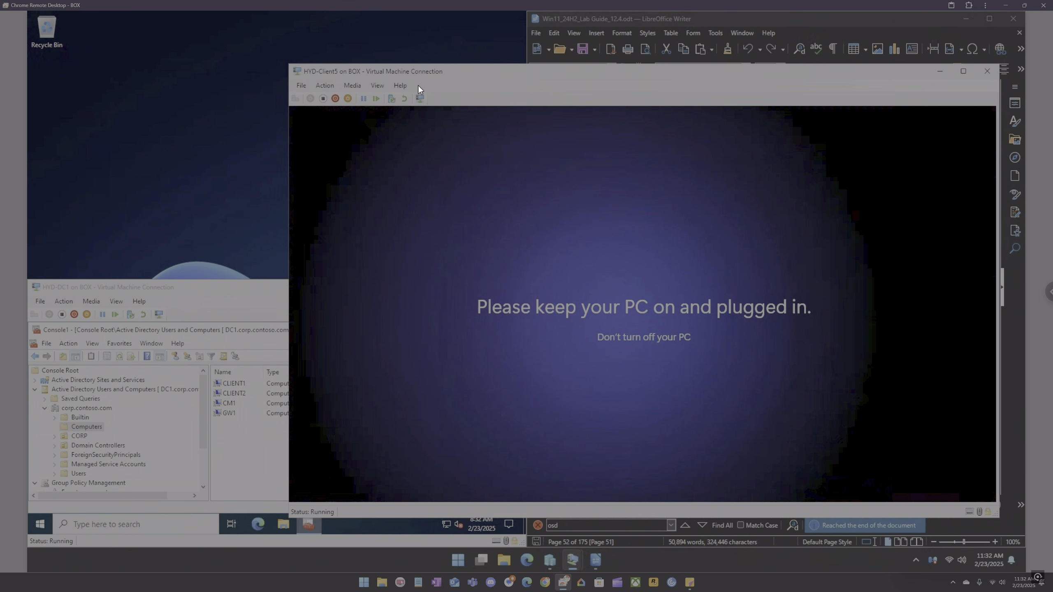
Step: Inspect the properties of the Computers and Domain Controllers containers in Active Directory Users and Computers
{"action": "right_click", "coordinate": [91, 427]}
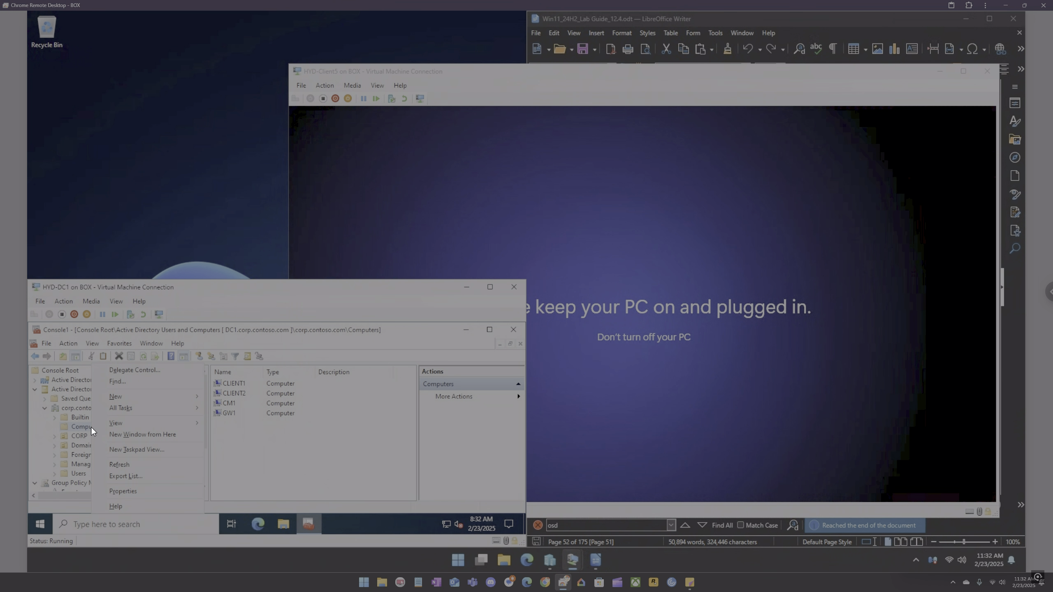
{"action": "left_click", "coordinate": [132, 491]}
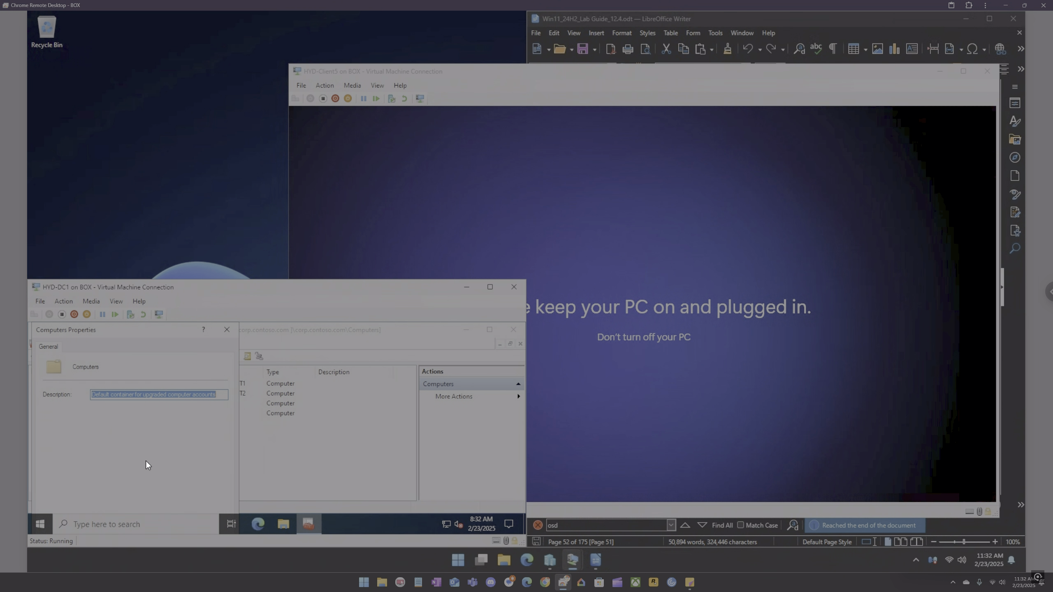
{"action": "left_click", "coordinate": [229, 330]}
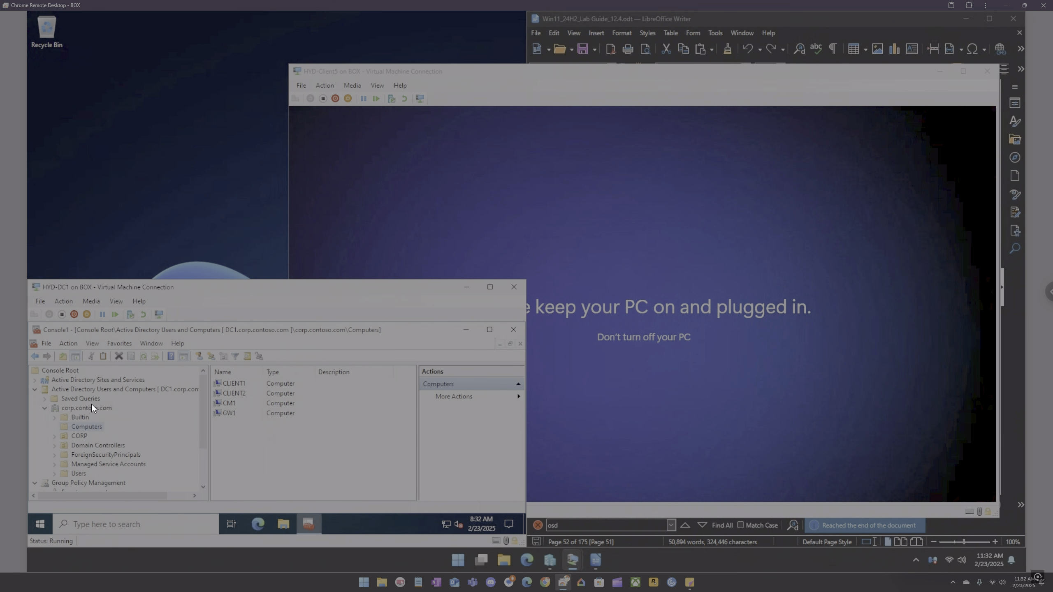
{"action": "right_click", "coordinate": [85, 445]}
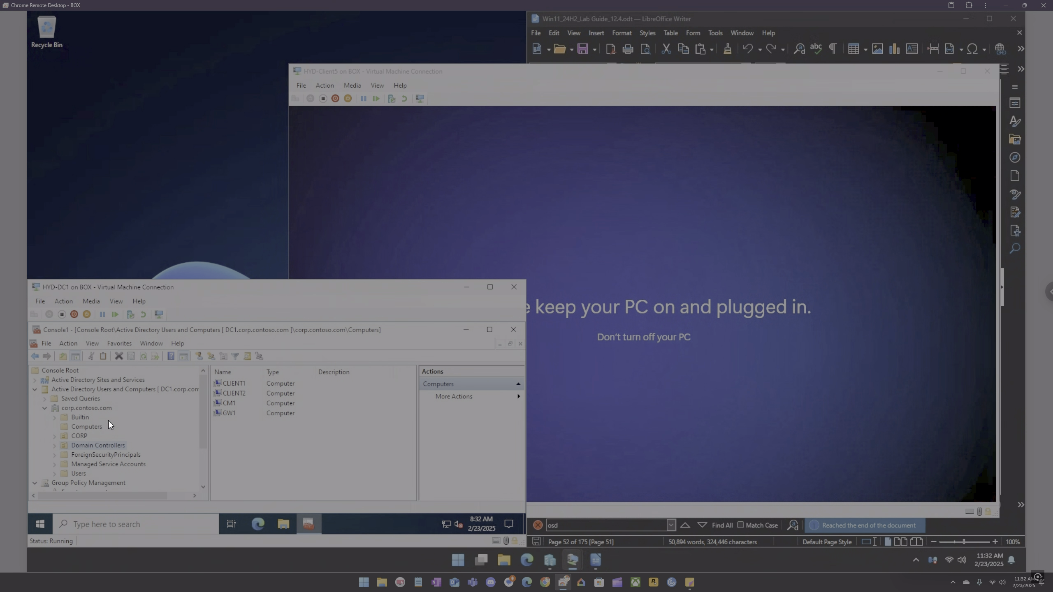
{"action": "left_click", "coordinate": [108, 422]}
{"action": "left_click", "coordinate": [75, 347]}
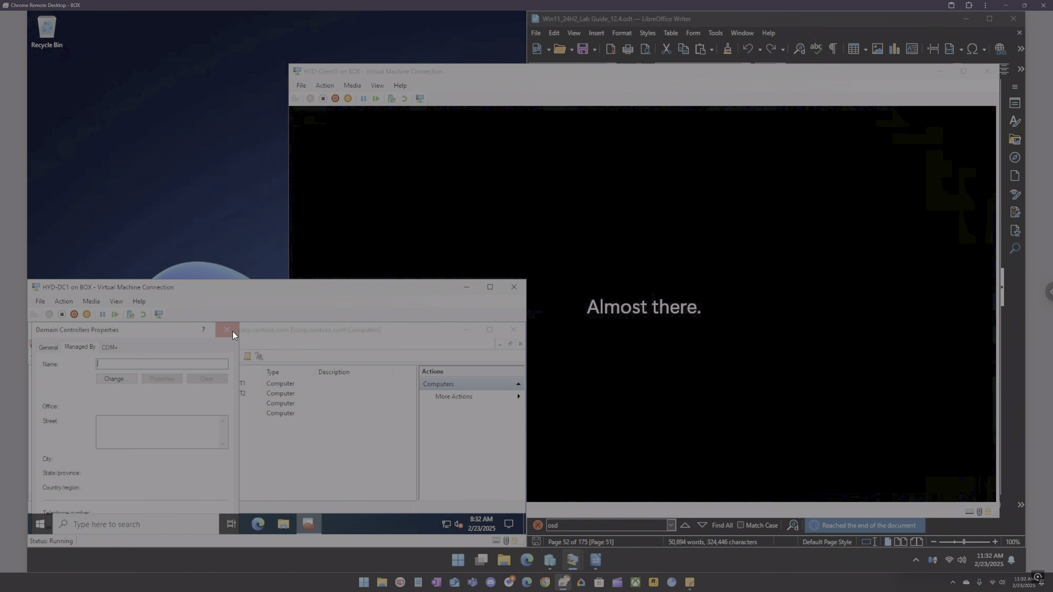
{"action": "left_click", "coordinate": [232, 331]}
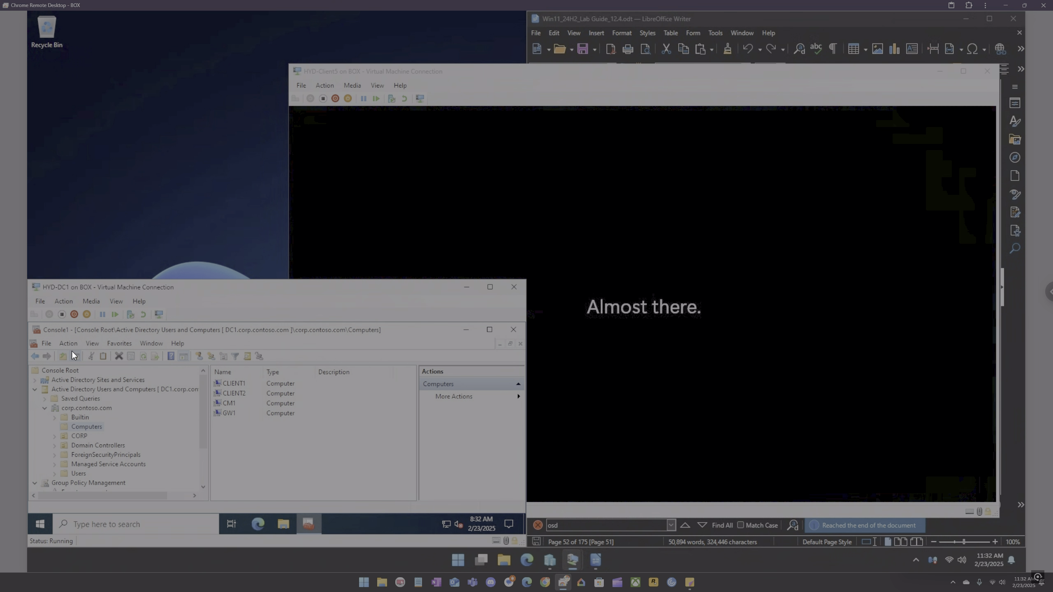
Step: Turn on Advanced Features in Active Directory Users and Computers and re-expand the corp.contoso.com tree
{"action": "left_click", "coordinate": [90, 342]}
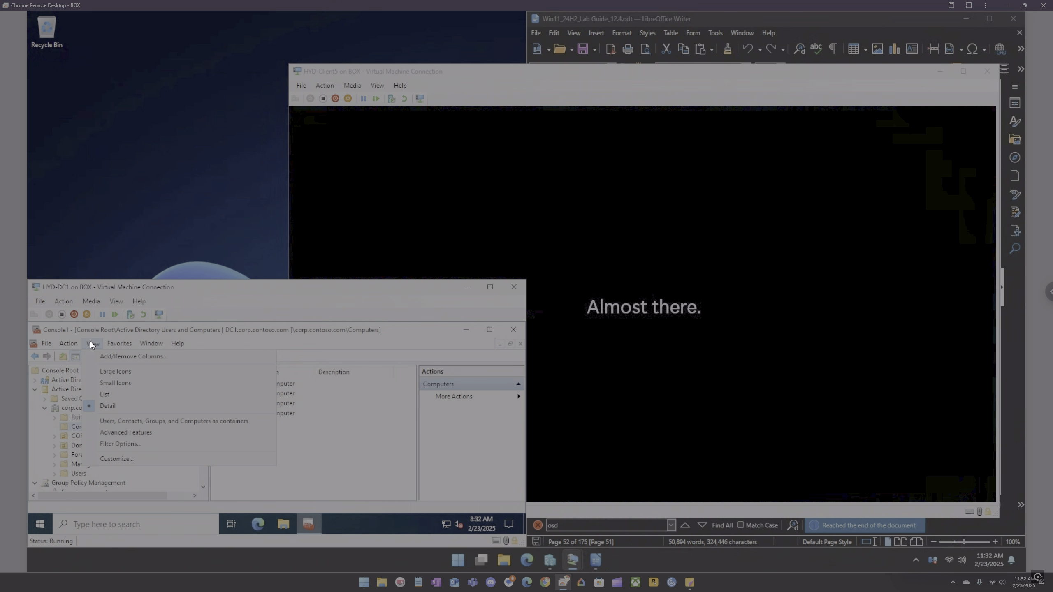
{"action": "left_click", "coordinate": [120, 431]}
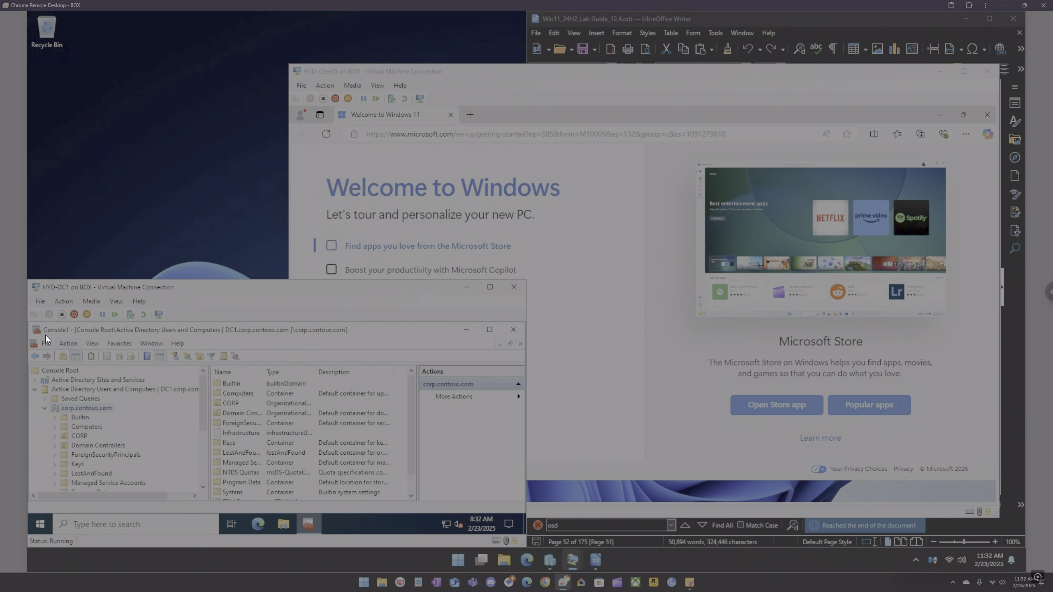
{"action": "left_click", "coordinate": [36, 389]}
{"action": "left_click", "coordinate": [35, 400]}
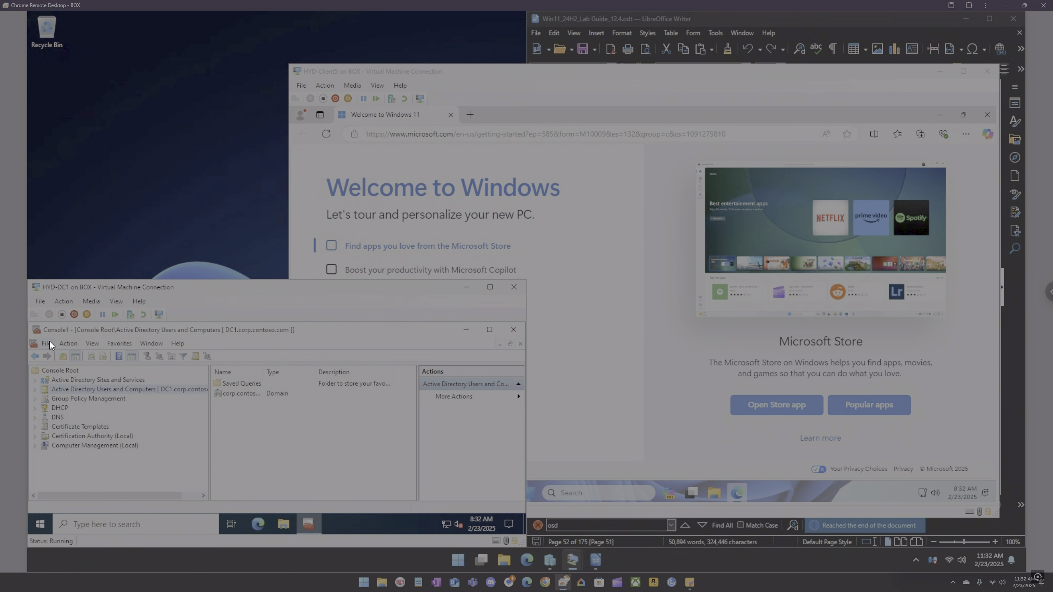
{"action": "left_click", "coordinate": [48, 344]}
{"action": "left_click", "coordinate": [60, 380]}
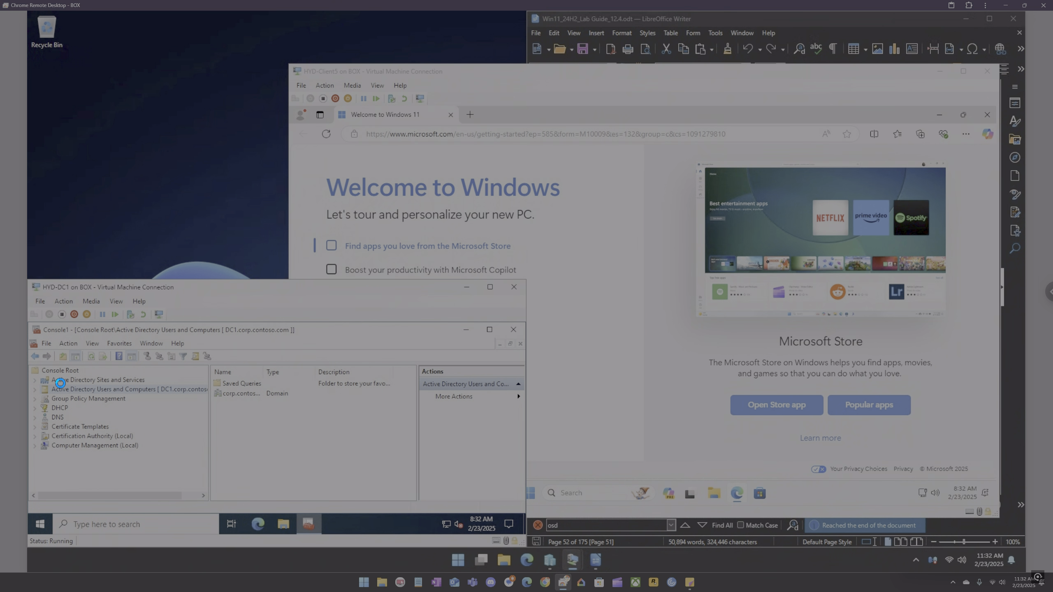
{"action": "left_click", "coordinate": [35, 389]}
{"action": "left_click", "coordinate": [45, 407]}
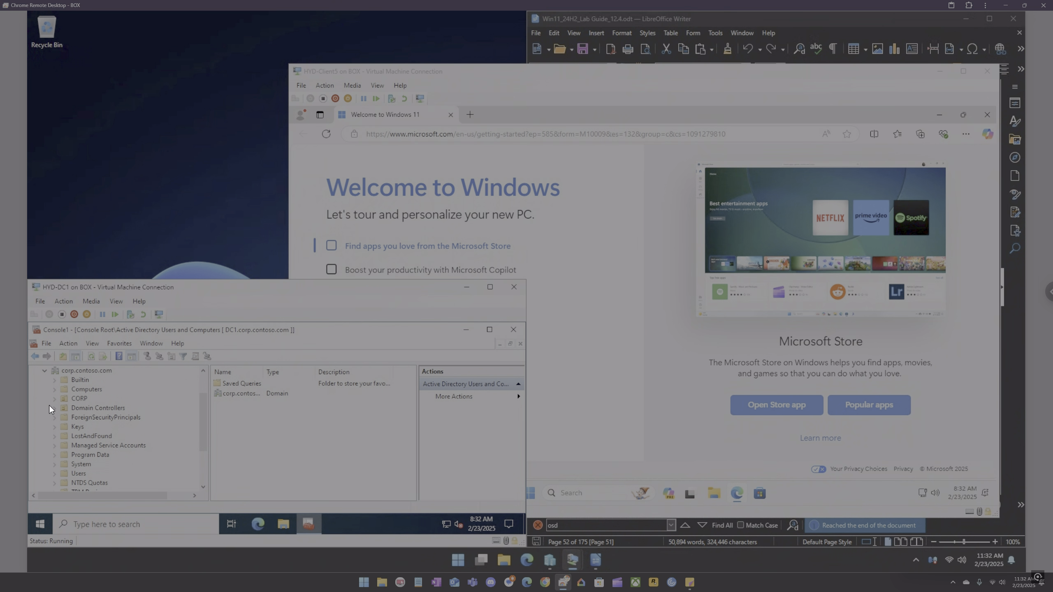
Step: Open the Computers container's properties and review the permissions on its Security tab
{"action": "right_click", "coordinate": [81, 389]}
{"action": "left_click", "coordinate": [115, 461]}
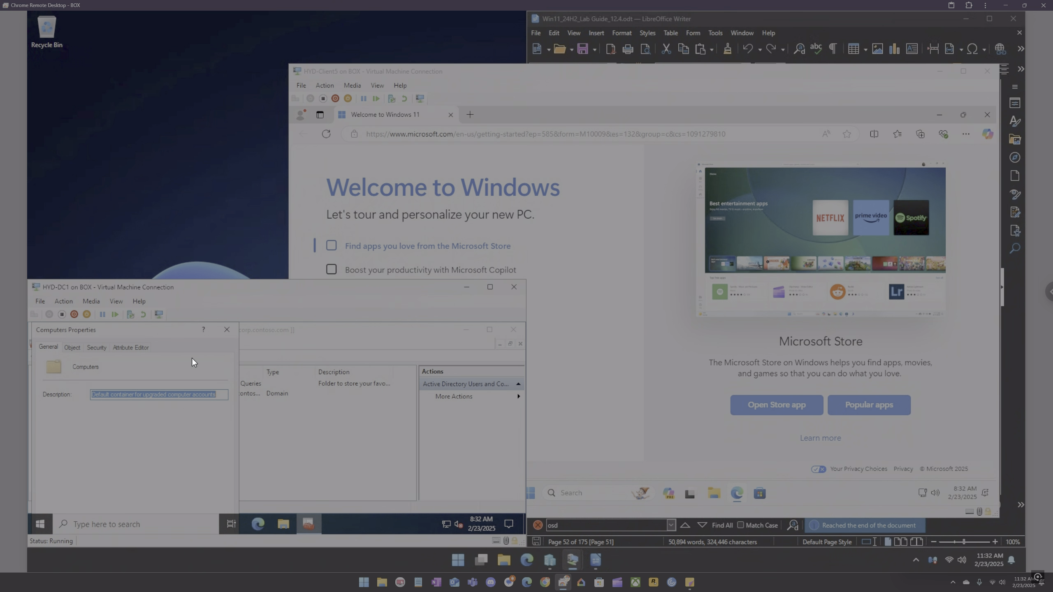
{"action": "left_click", "coordinate": [91, 351]}
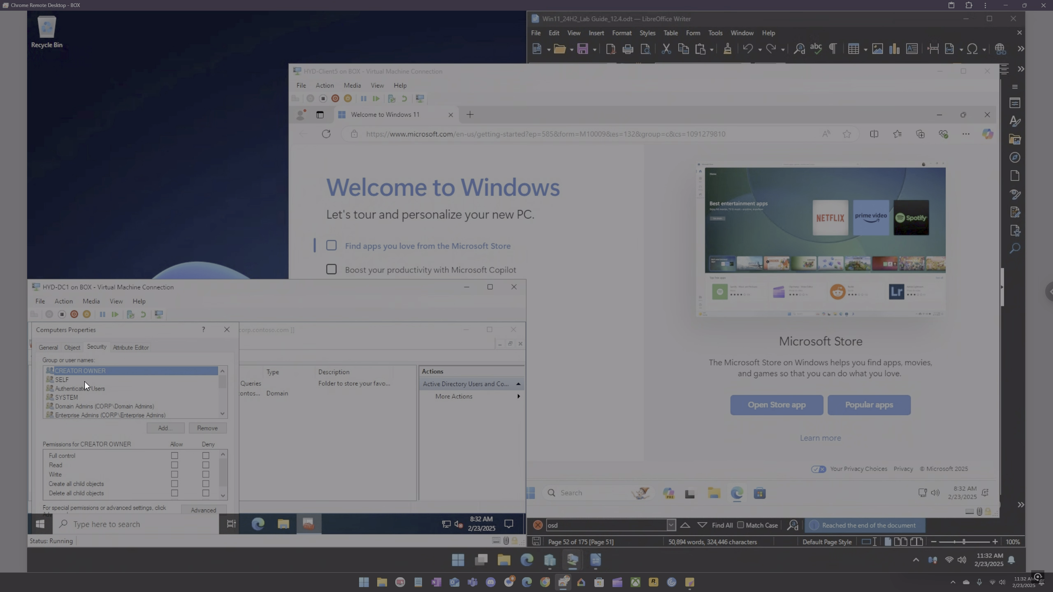
{"action": "scroll", "coordinate": [91, 390], "scroll_direction": "down", "scroll_amount": 1}
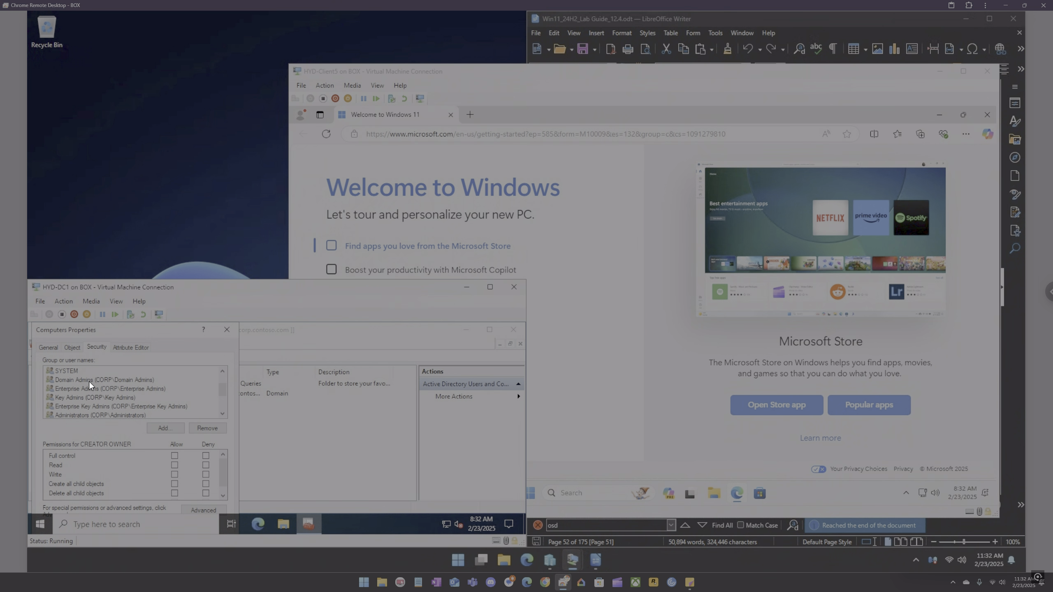
{"action": "left_click", "coordinate": [227, 330]}
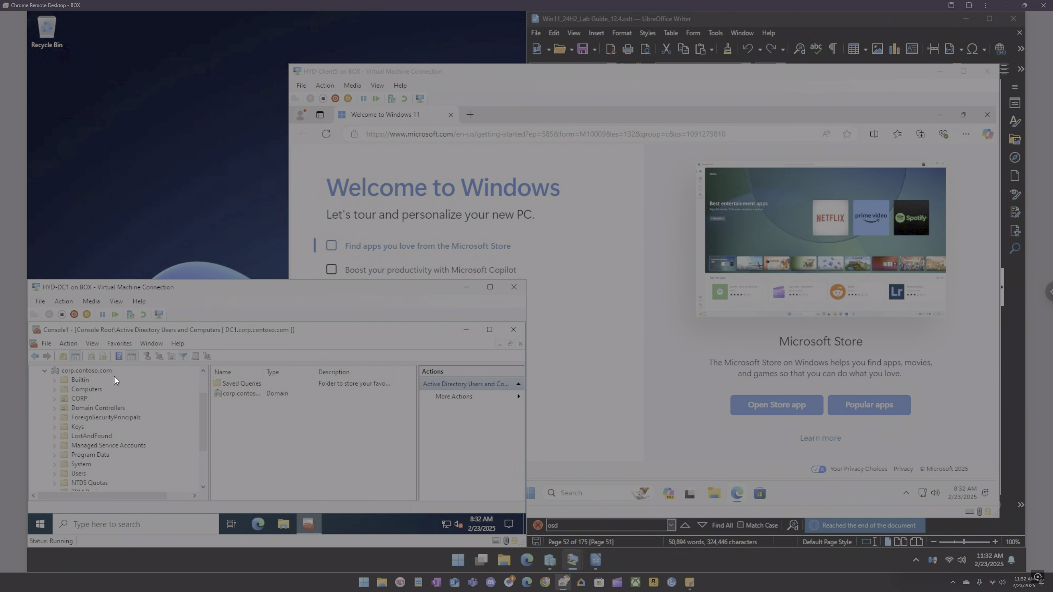
Step: Search the corp.contoso.com domain for the labadmin account
{"action": "scroll", "coordinate": [81, 389], "scroll_direction": "up", "scroll_amount": 1}
{"action": "right_click", "coordinate": [87, 398]}
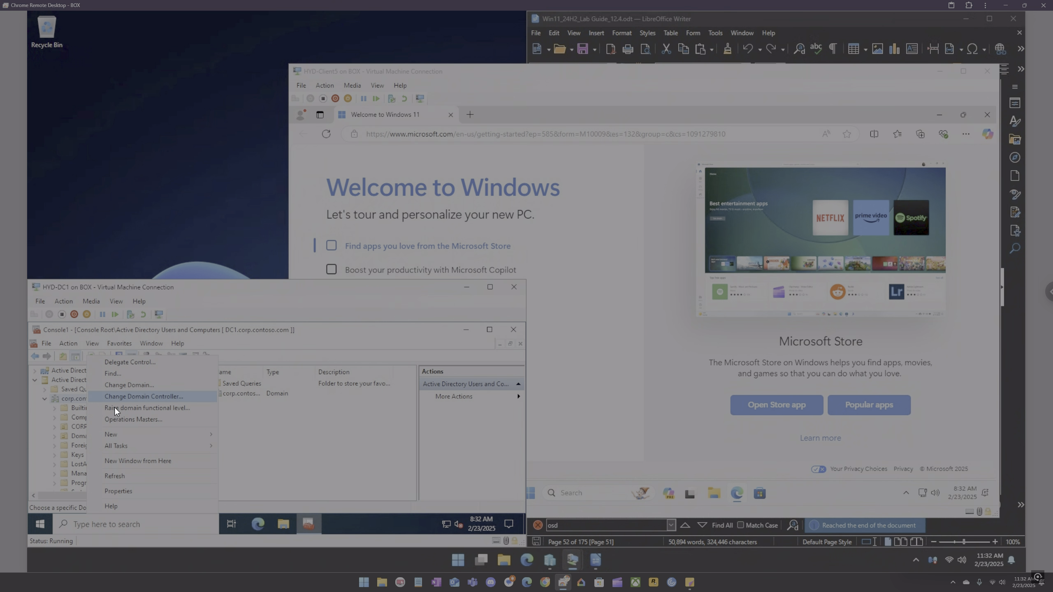
{"action": "left_click", "coordinate": [123, 373]}
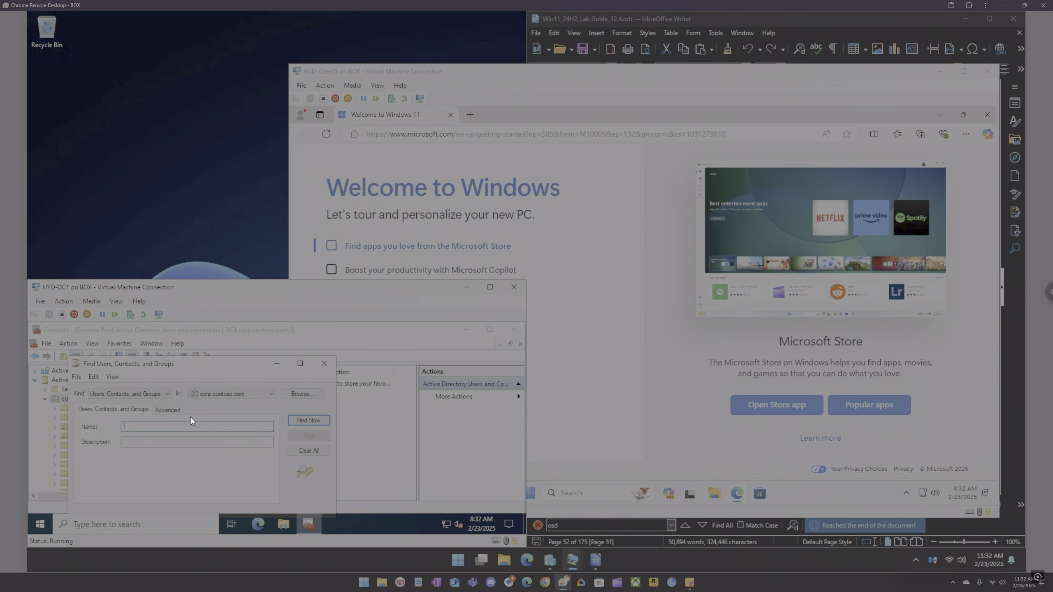
{"action": "type", "text": "labadmin"}
{"action": "key", "text": "Return"}
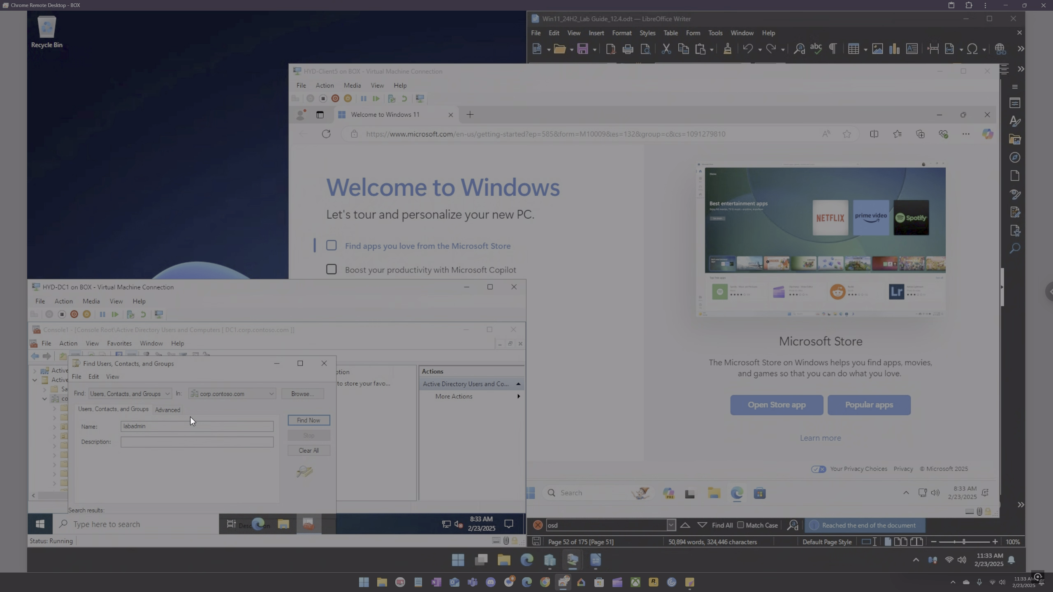
Step: Open LabAdmin's properties, review its group memberships, and close the properties and search dialogs
{"action": "left_click_drag", "start_coordinate": [221, 364], "coordinate": [227, 337]}
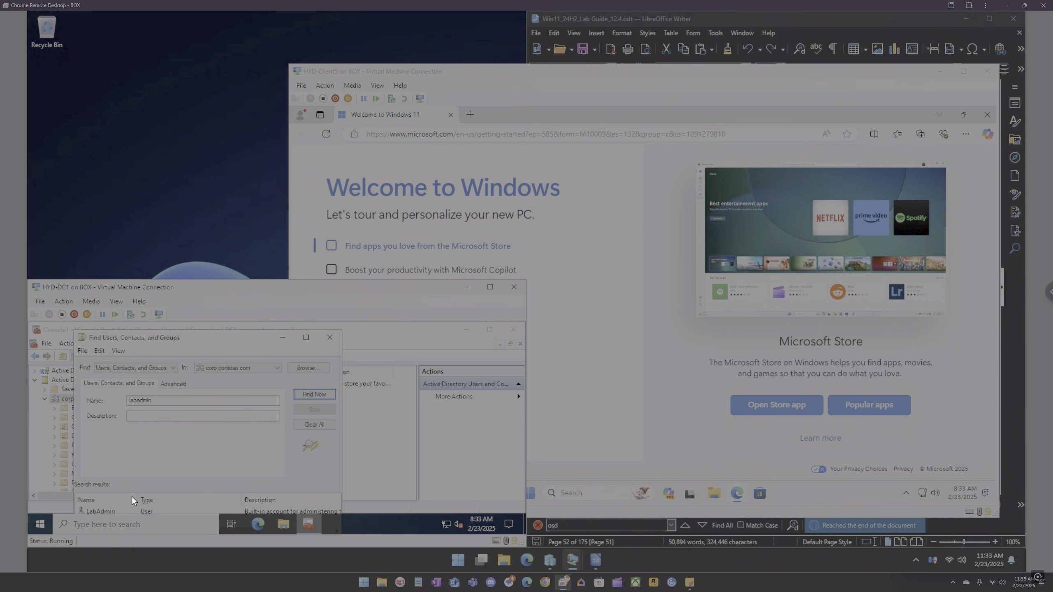
{"action": "double_click", "coordinate": [107, 509]}
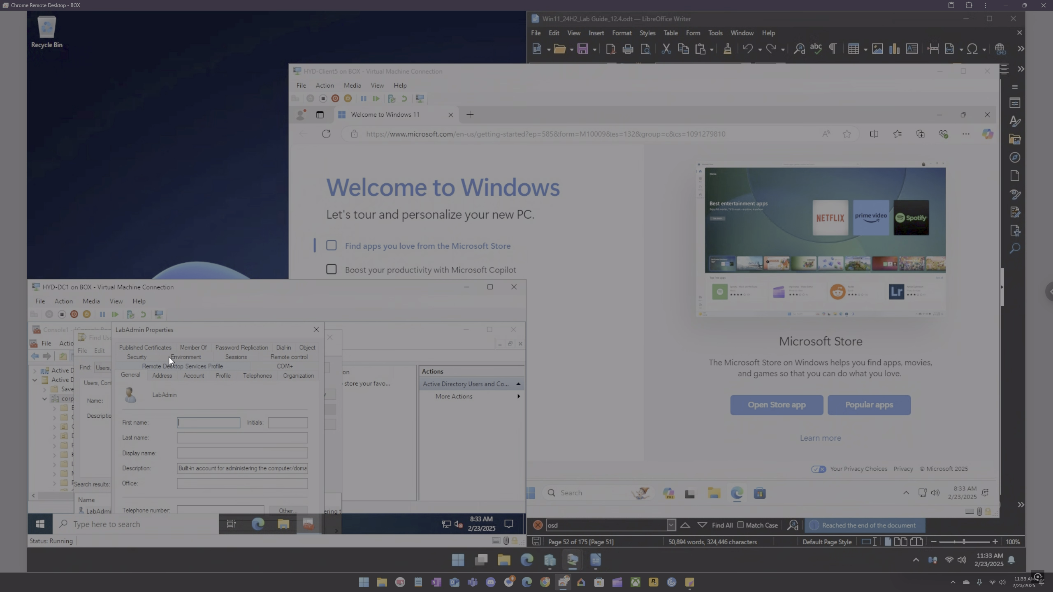
{"action": "left_click", "coordinate": [185, 346]}
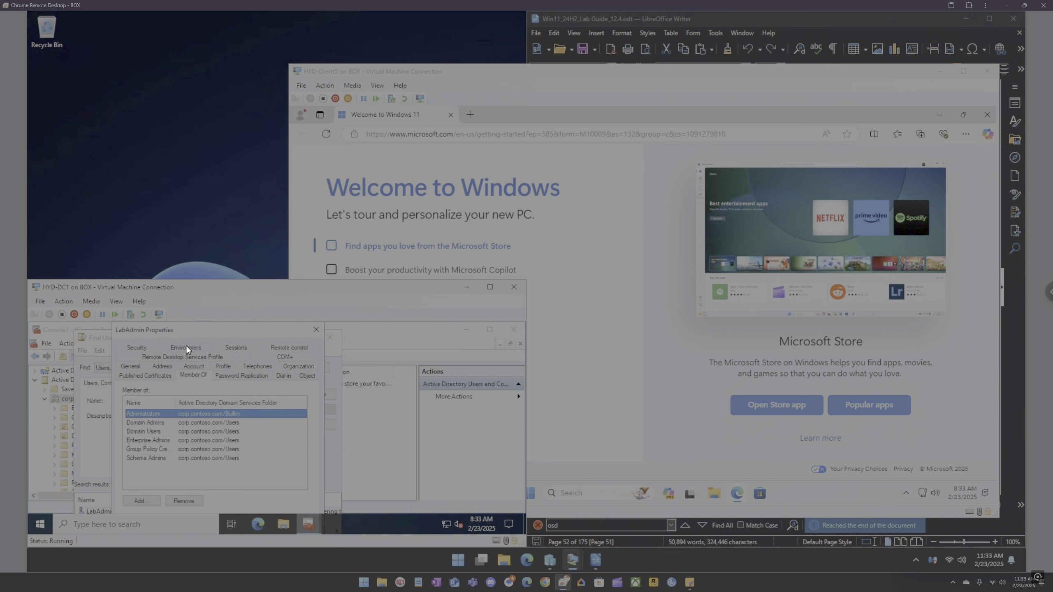
{"action": "left_click", "coordinate": [160, 424]}
{"action": "left_click", "coordinate": [160, 440]}
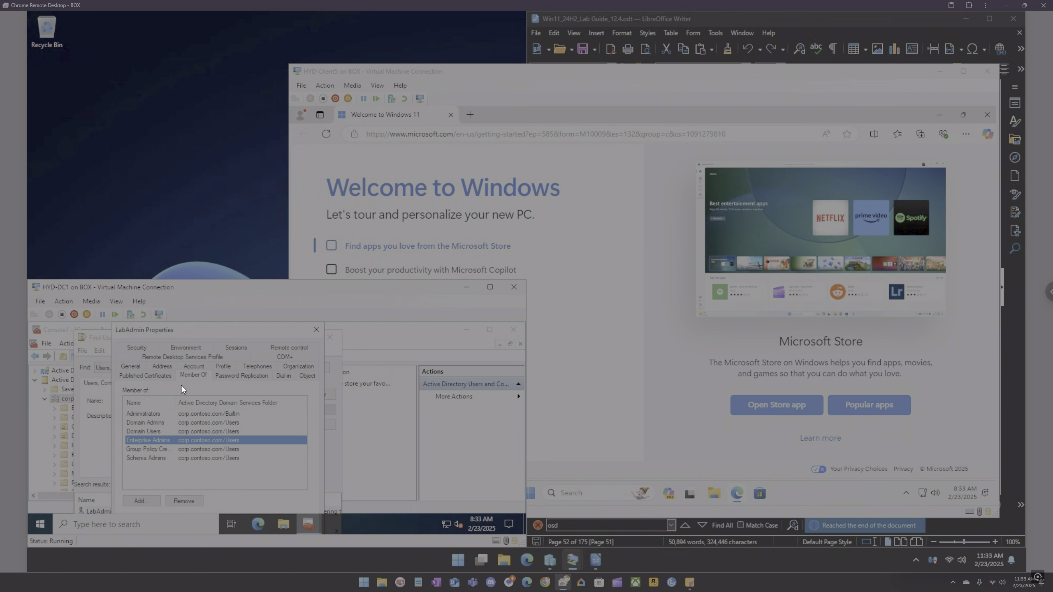
{"action": "left_click", "coordinate": [308, 330]}
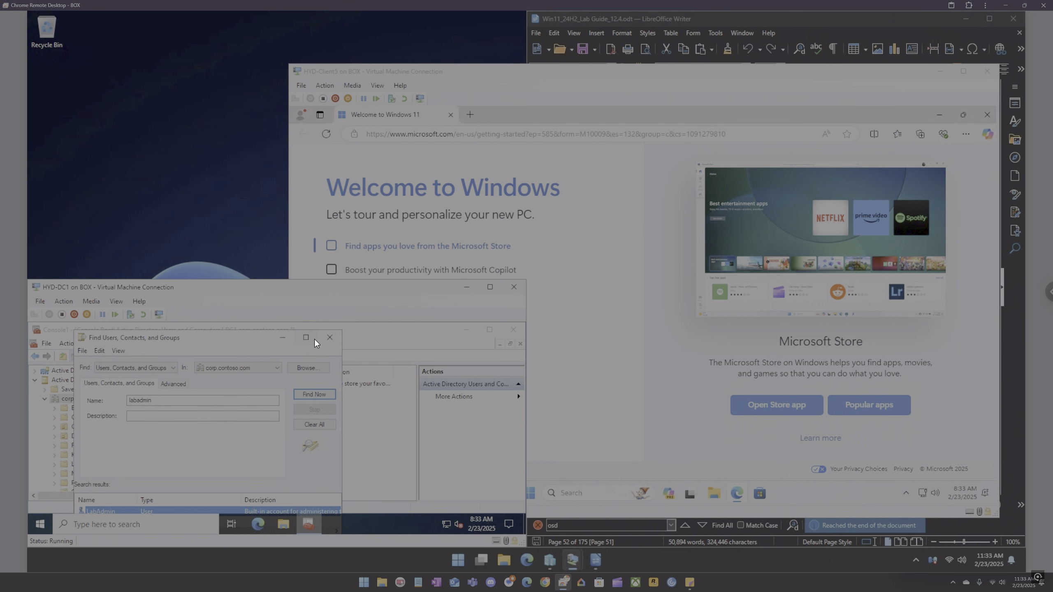
{"action": "left_click", "coordinate": [322, 339]}
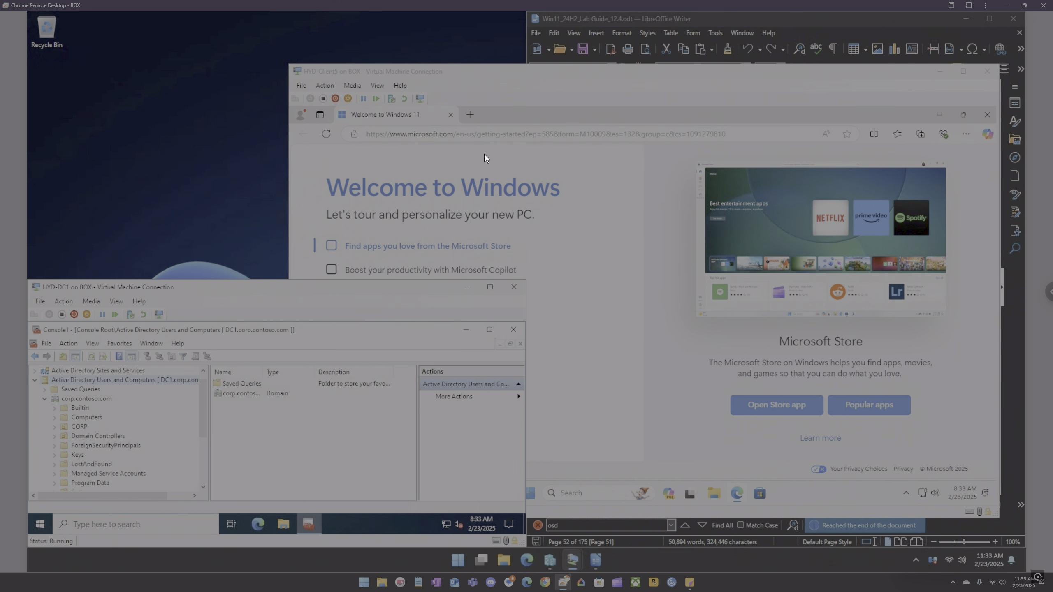
Step: On HYD-Client5, close the Welcome to Windows tab and open This PC's properties
{"action": "left_click", "coordinate": [450, 114]}
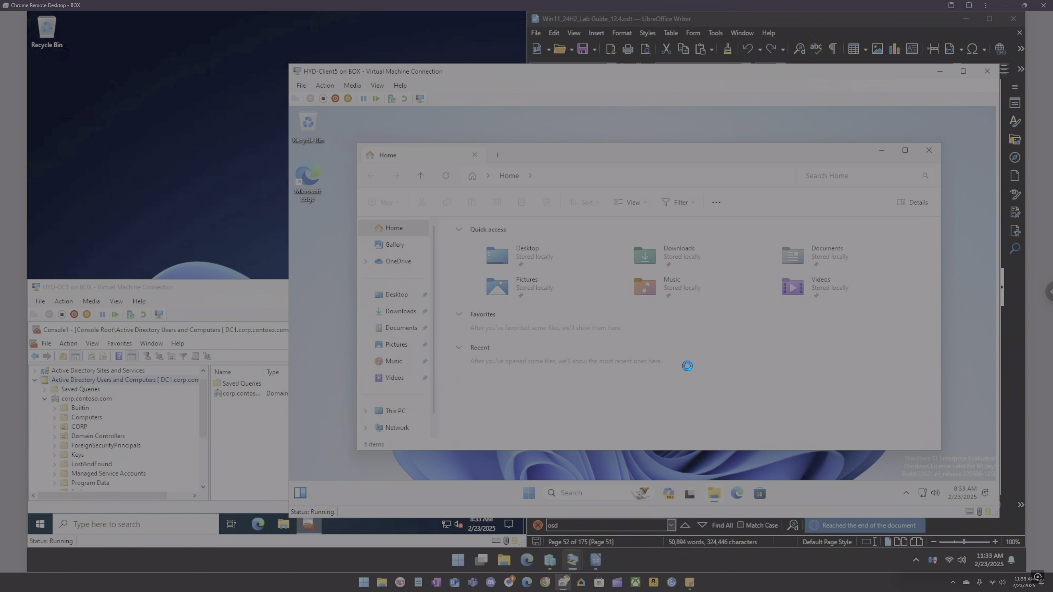
{"action": "right_click", "coordinate": [396, 415]}
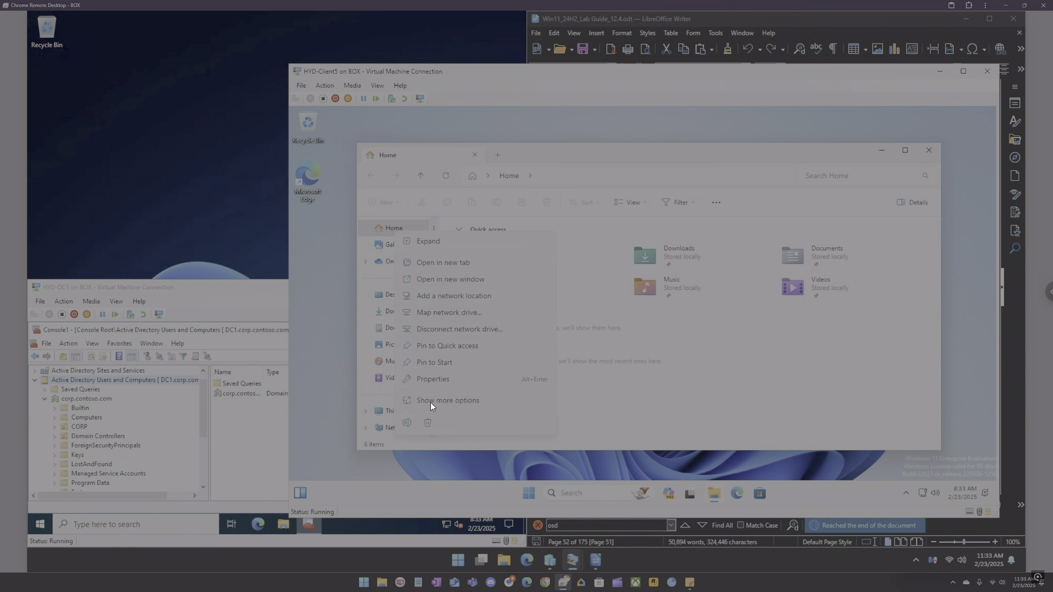
{"action": "left_click", "coordinate": [438, 381]}
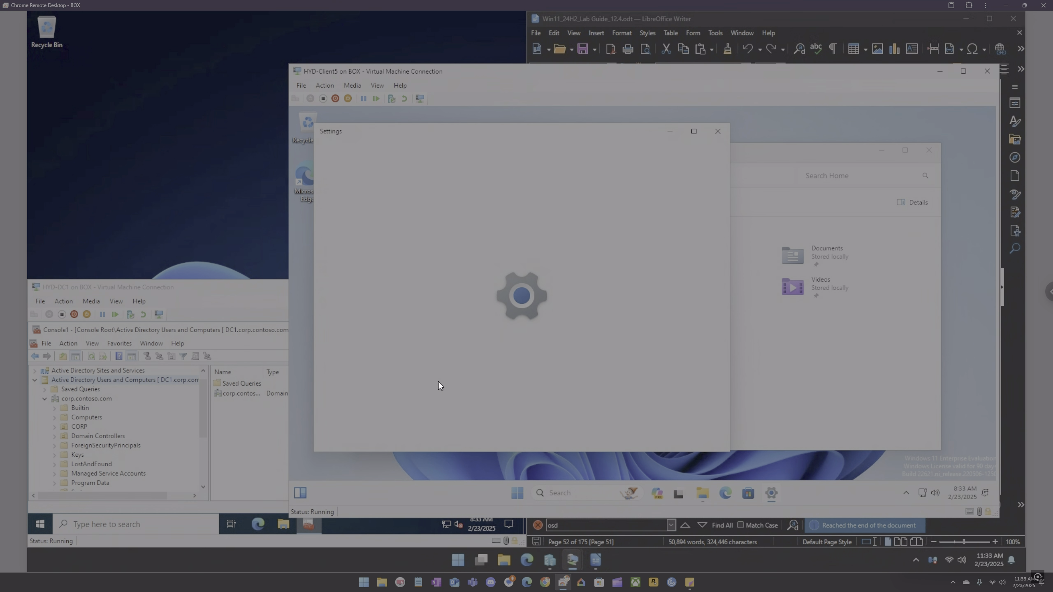
Step: Examine the Windows specifications on HYD-Client5's System About page
{"action": "scroll", "coordinate": [576, 333], "scroll_direction": "down", "scroll_amount": 5}
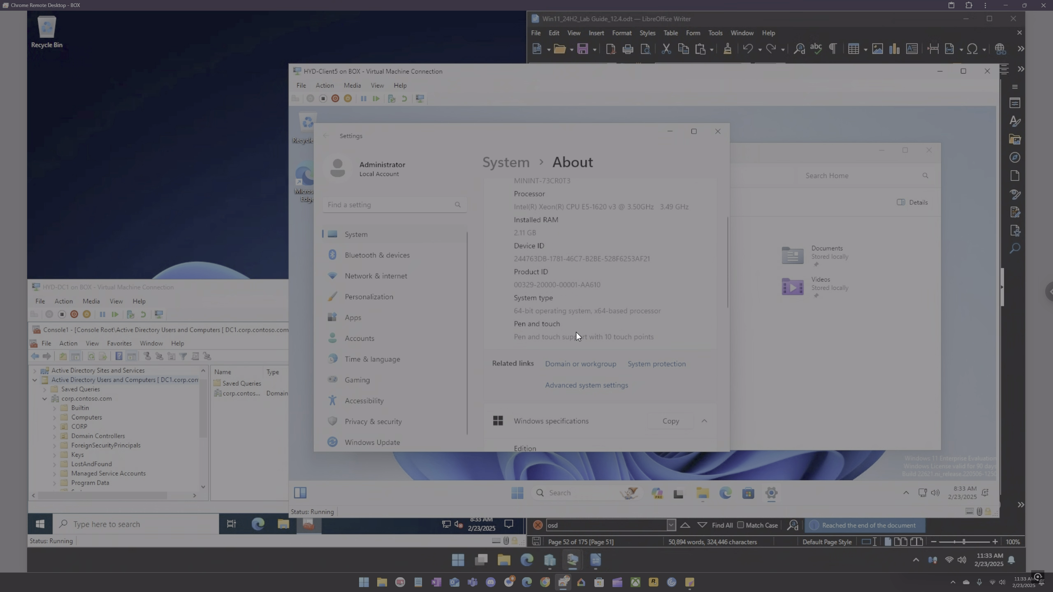
{"action": "scroll", "coordinate": [576, 333], "scroll_direction": "down", "scroll_amount": 3}
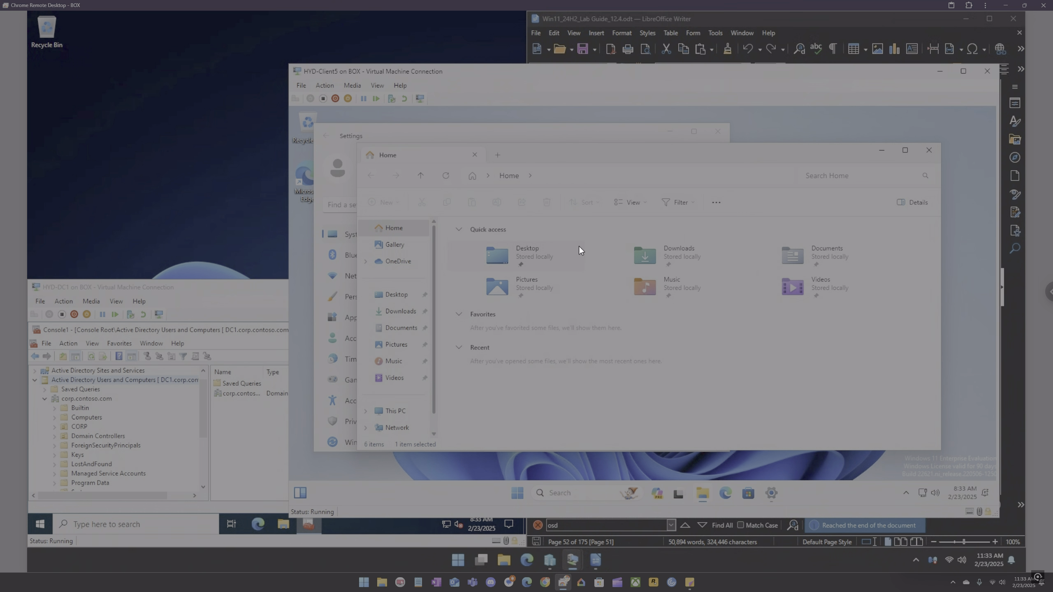
{"action": "left_click", "coordinate": [925, 154]}
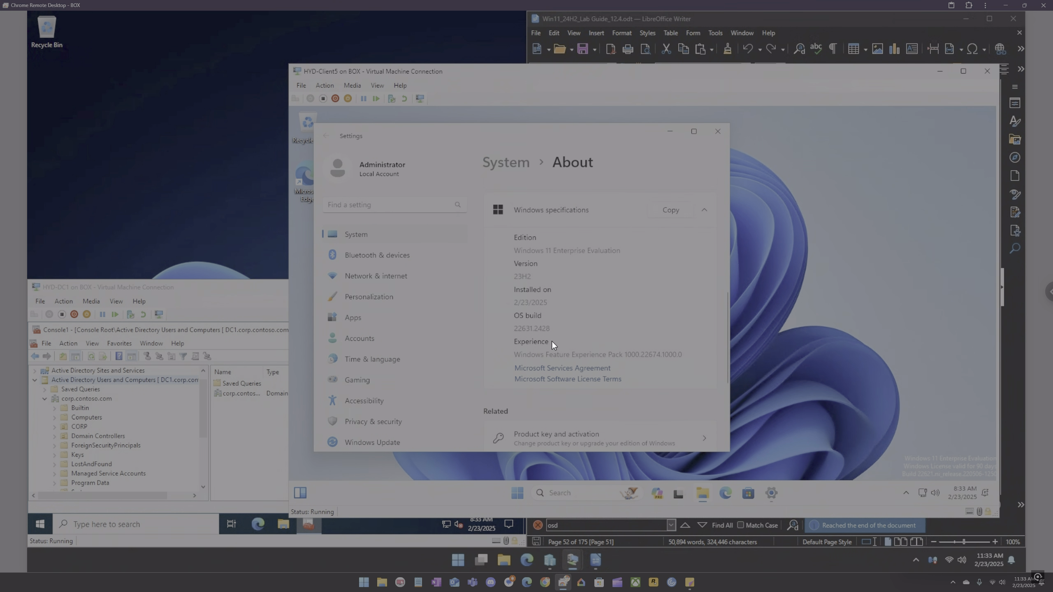
{"action": "scroll", "coordinate": [576, 311], "scroll_direction": "up", "scroll_amount": 1}
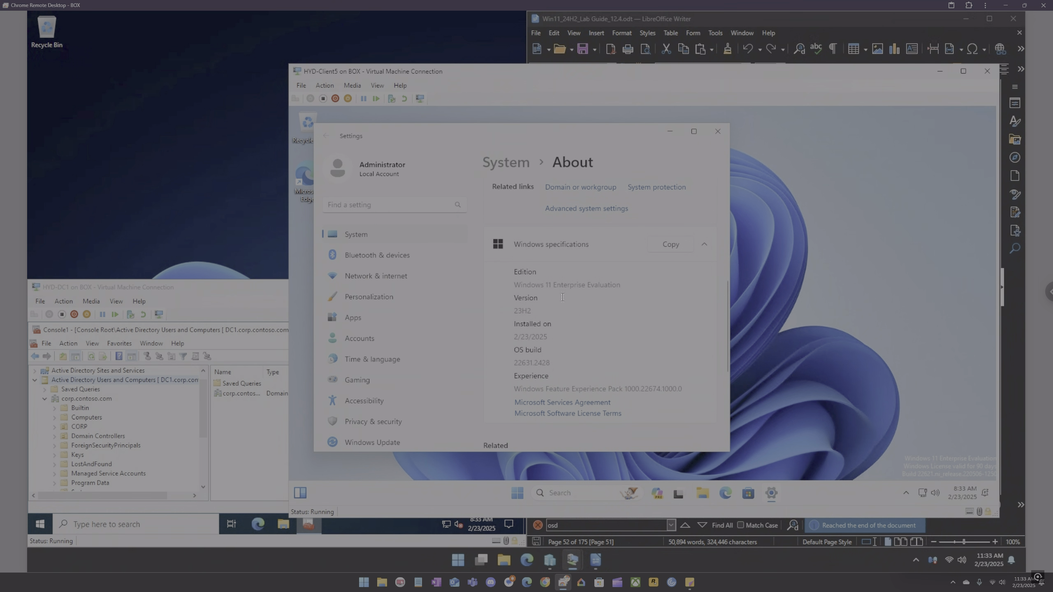
{"action": "scroll", "coordinate": [585, 310], "scroll_direction": "down", "scroll_amount": 1}
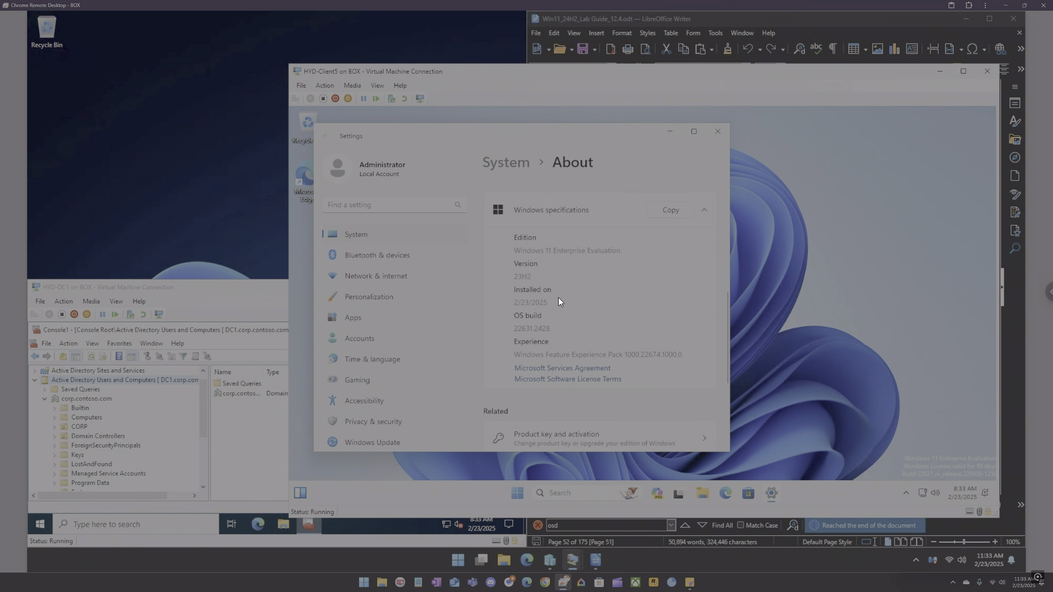
Step: Review HYD-Client5's About page and its computer name and workgroup under Domain or workgroup, then close System Properties
{"action": "scroll", "coordinate": [557, 298], "scroll_direction": "down", "scroll_amount": 5}
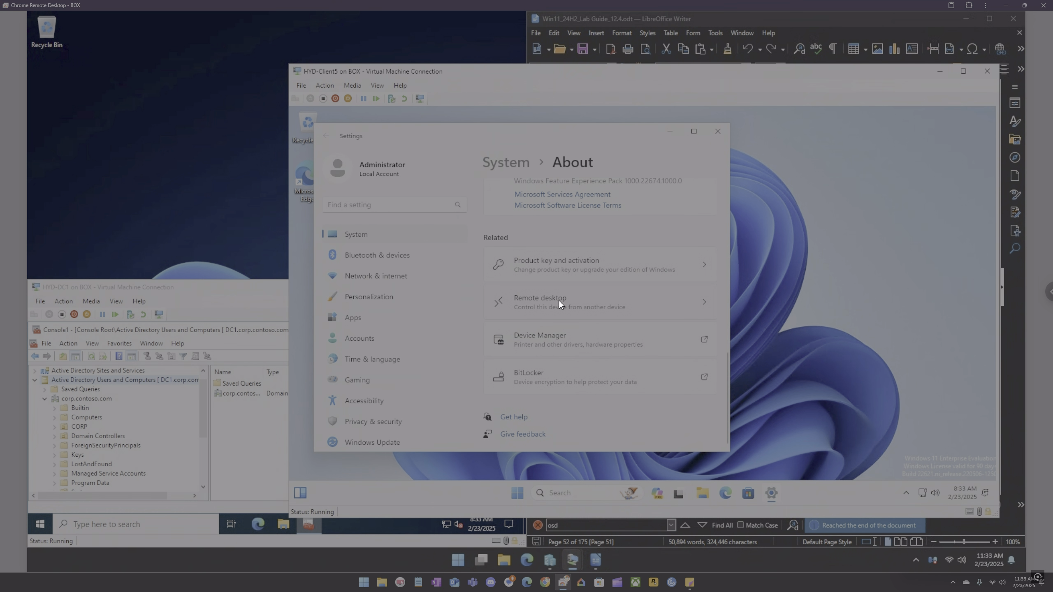
{"action": "scroll", "coordinate": [558, 301], "scroll_direction": "up", "scroll_amount": 10}
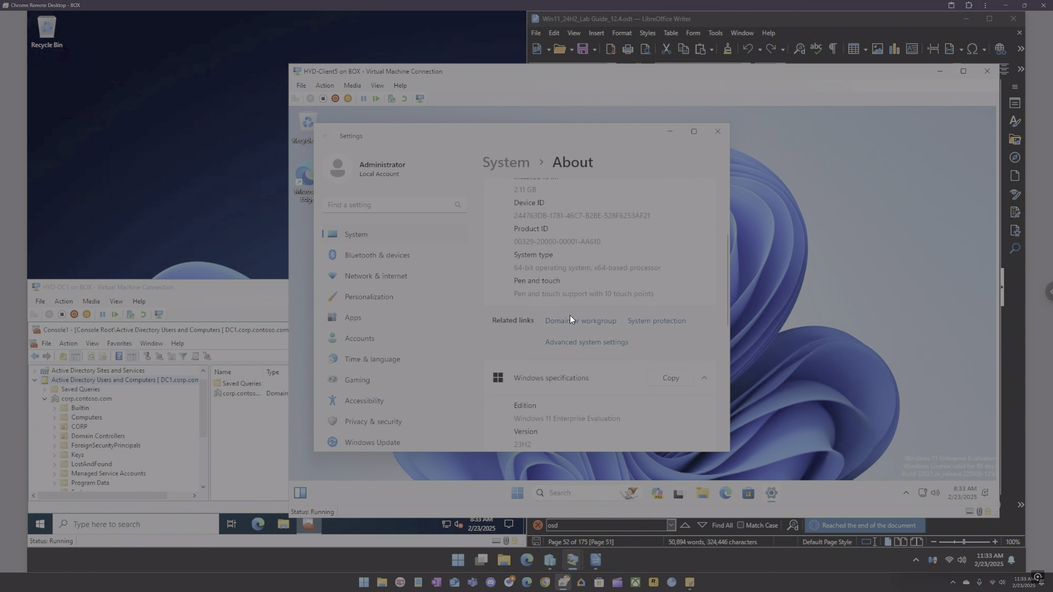
{"action": "left_click", "coordinate": [572, 328]}
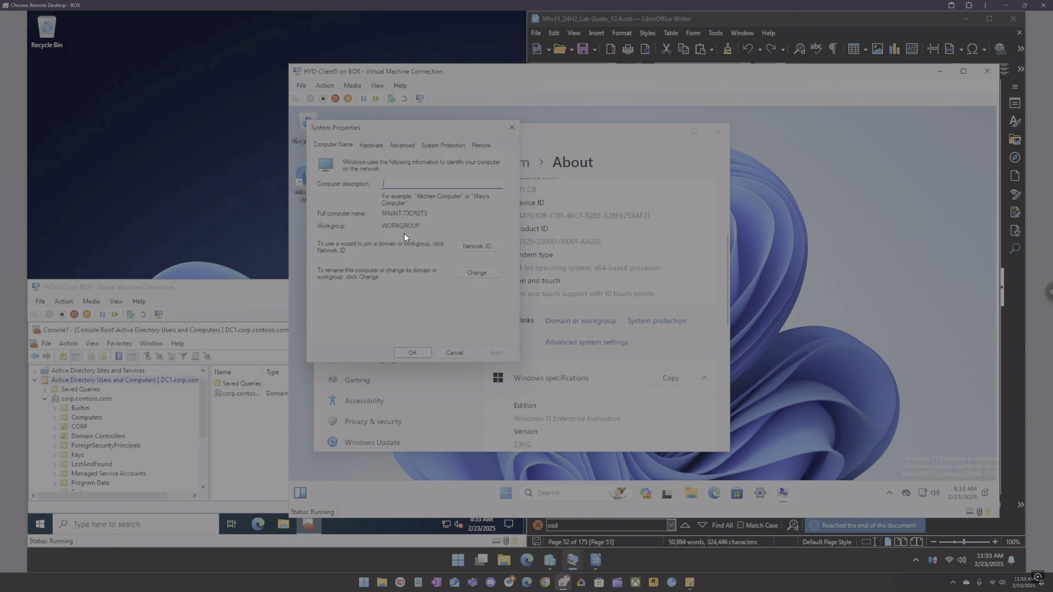
{"action": "left_click_drag", "start_coordinate": [430, 213], "coordinate": [378, 211]}
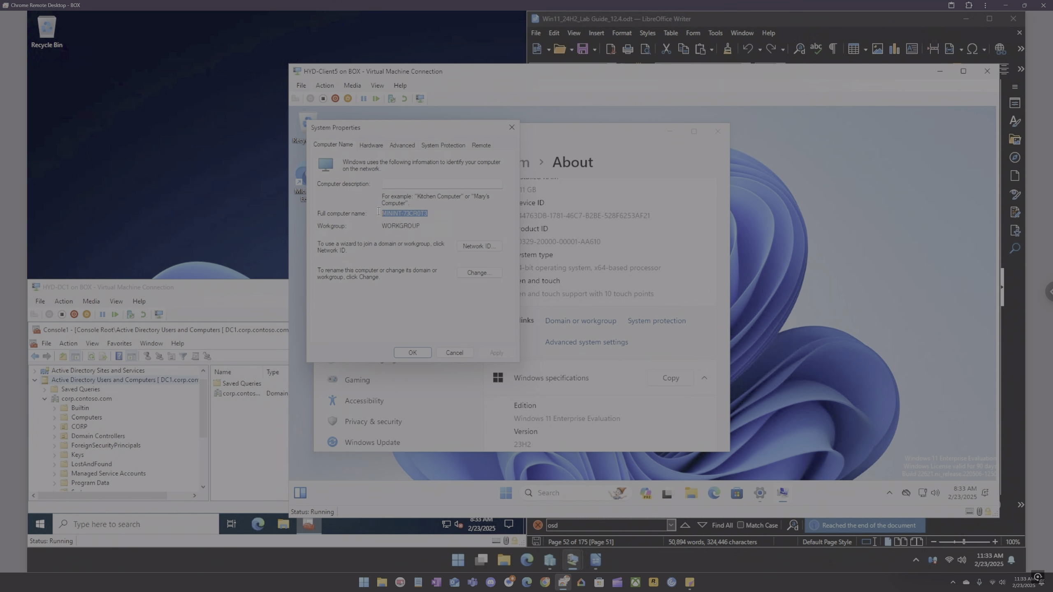
{"action": "double_click", "coordinate": [422, 214]}
{"action": "left_click", "coordinate": [511, 129]}
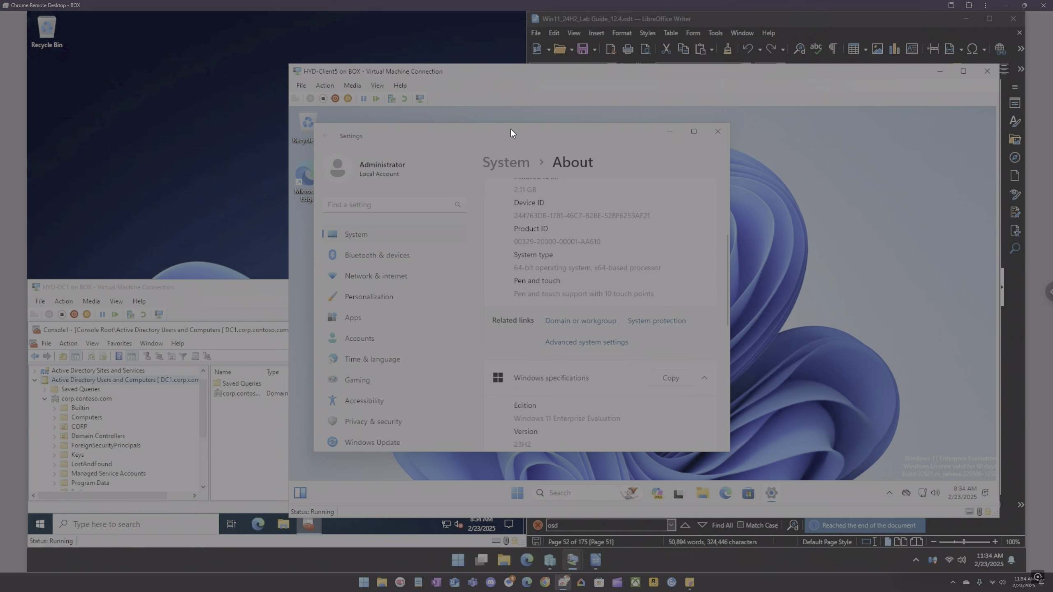
Step: Close HYD-Client5's Settings and VM window, and maximize the Active Directory Users and Computers console on HYD-DC1
{"action": "left_click", "coordinate": [717, 131]}
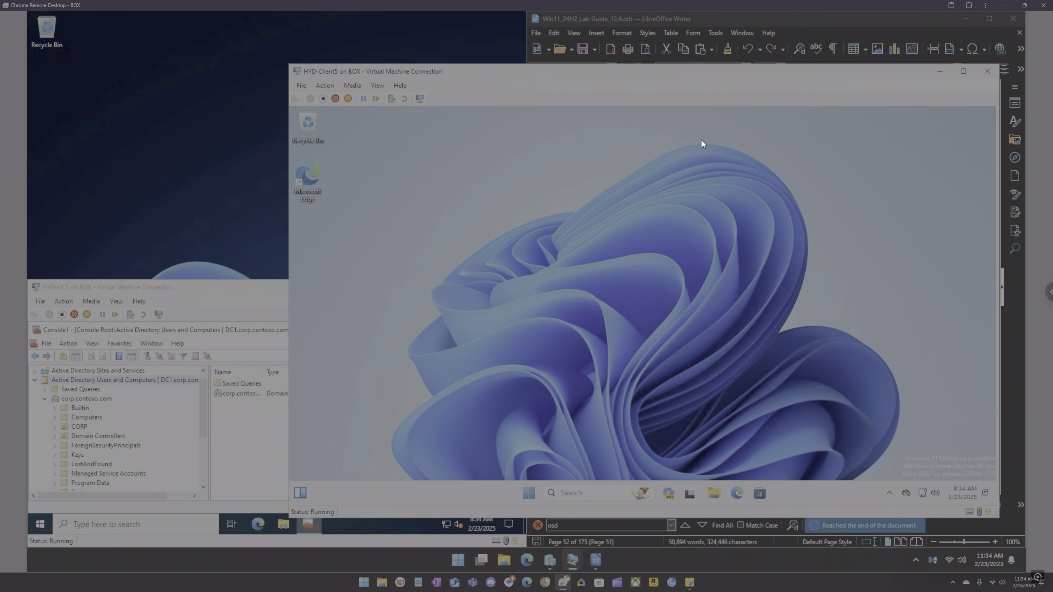
{"action": "left_click", "coordinate": [992, 72]}
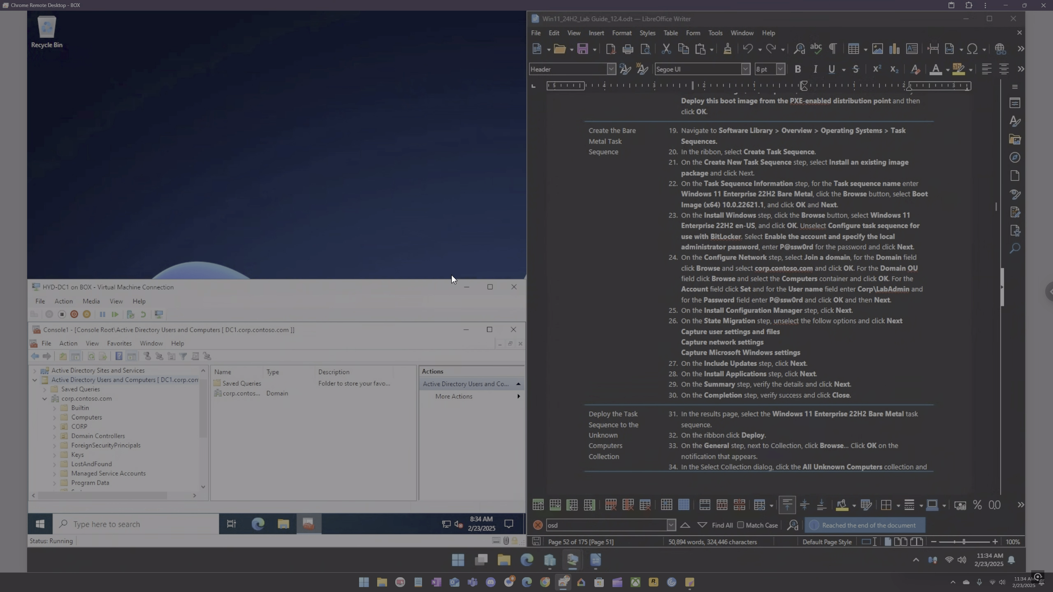
{"action": "left_click_drag", "start_coordinate": [440, 284], "coordinate": [45, 200]}
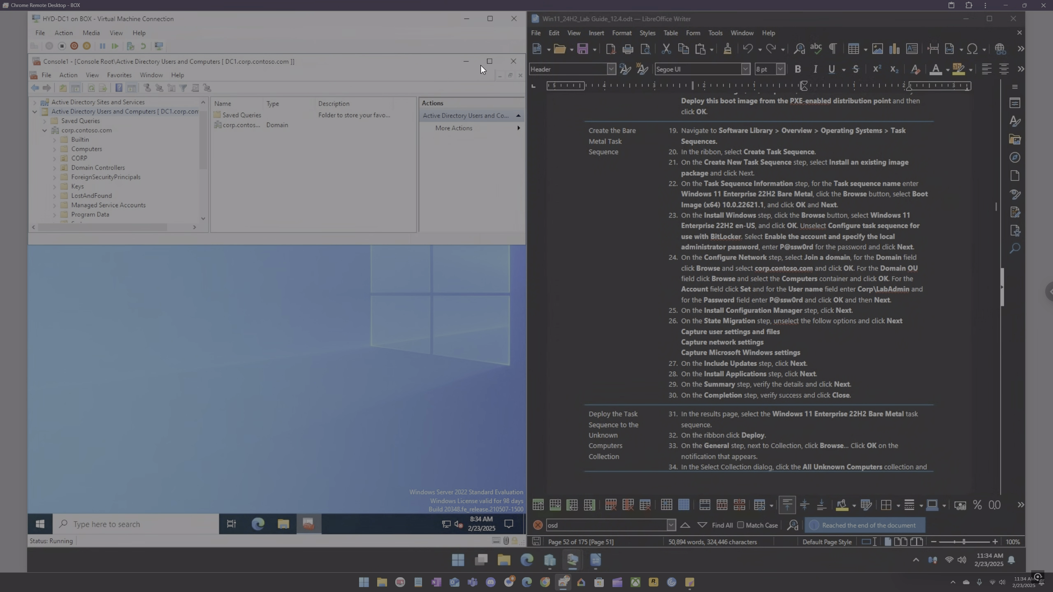
{"action": "left_click", "coordinate": [491, 61]}
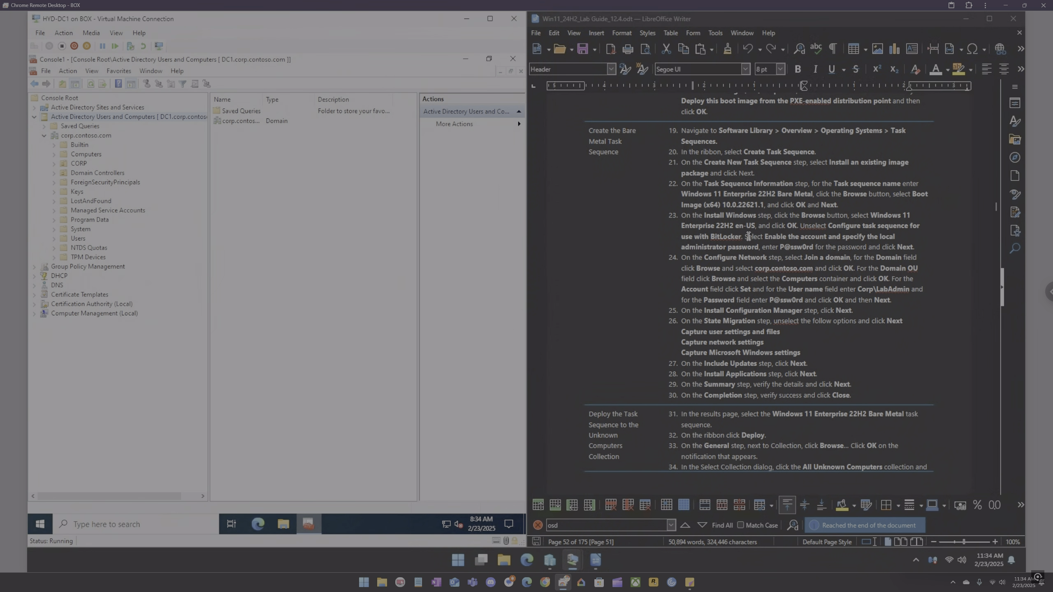
Step: Scroll back through the lab guide's boot image and task sequence instructions, then close the lab guide window
{"action": "scroll", "coordinate": [771, 242], "scroll_direction": "up", "scroll_amount": 5}
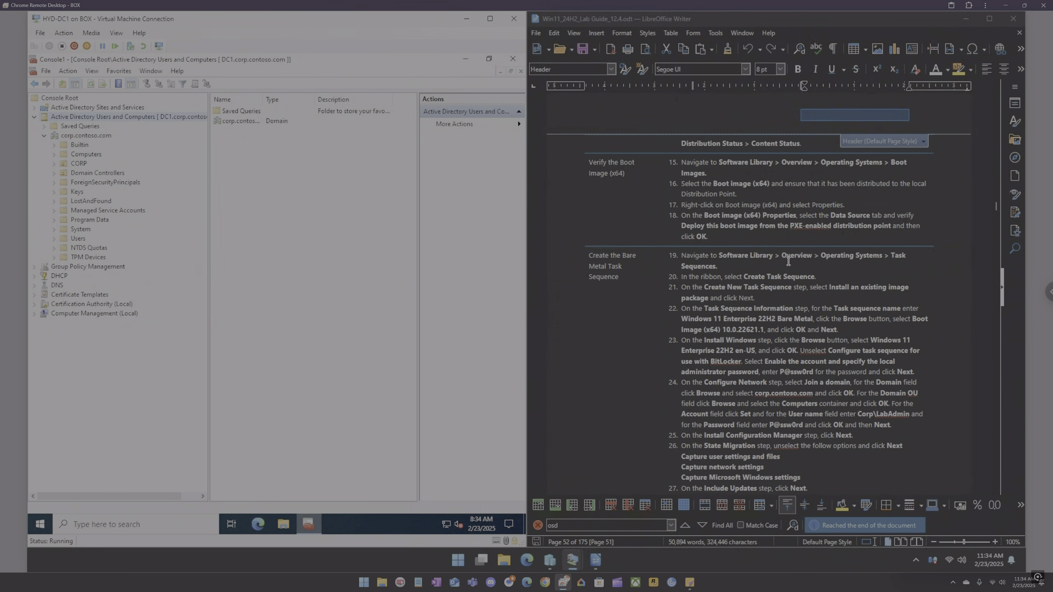
{"action": "scroll", "coordinate": [787, 261], "scroll_direction": "up", "scroll_amount": 9}
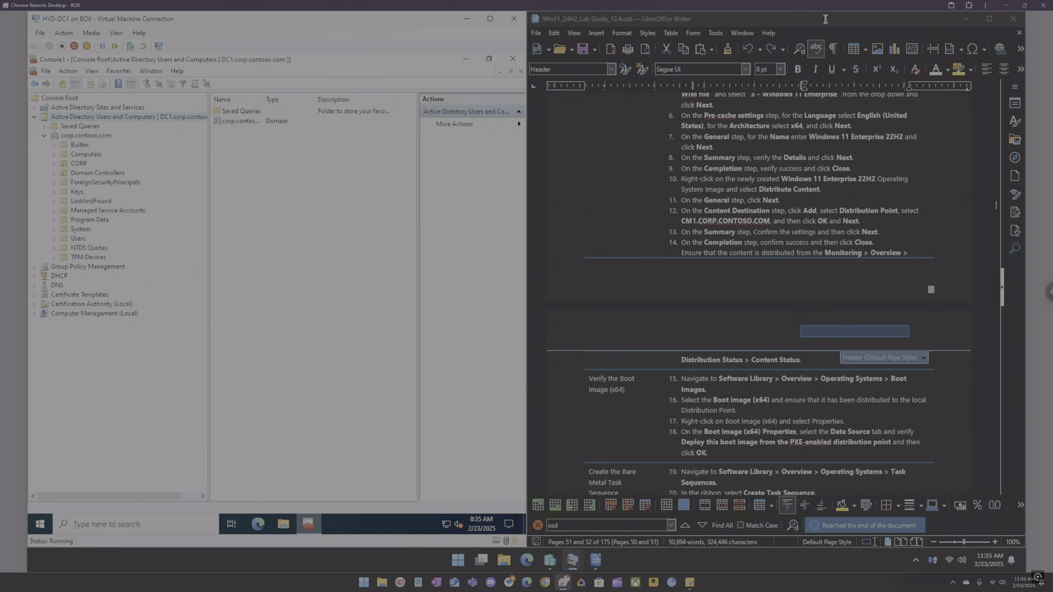
{"action": "left_click", "coordinate": [1011, 18]}
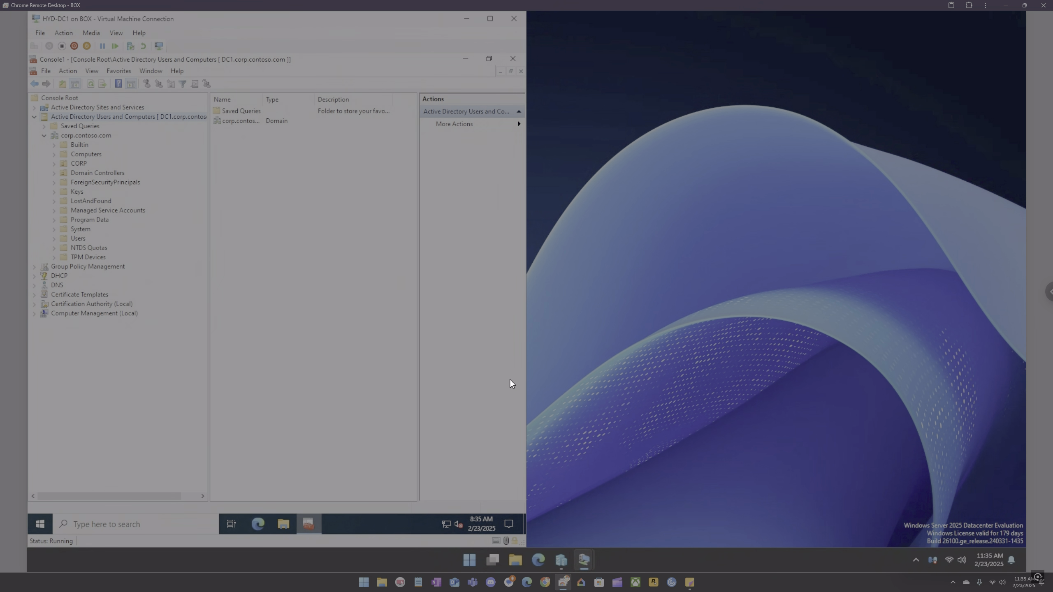
Step: Switch to HYD-CM1's Configuration Manager and open the Windows 11 Bare Metal (Testing) task sequence for editing
{"action": "mouse_move", "coordinate": [582, 551]}
{"action": "left_click", "coordinate": [564, 520]}
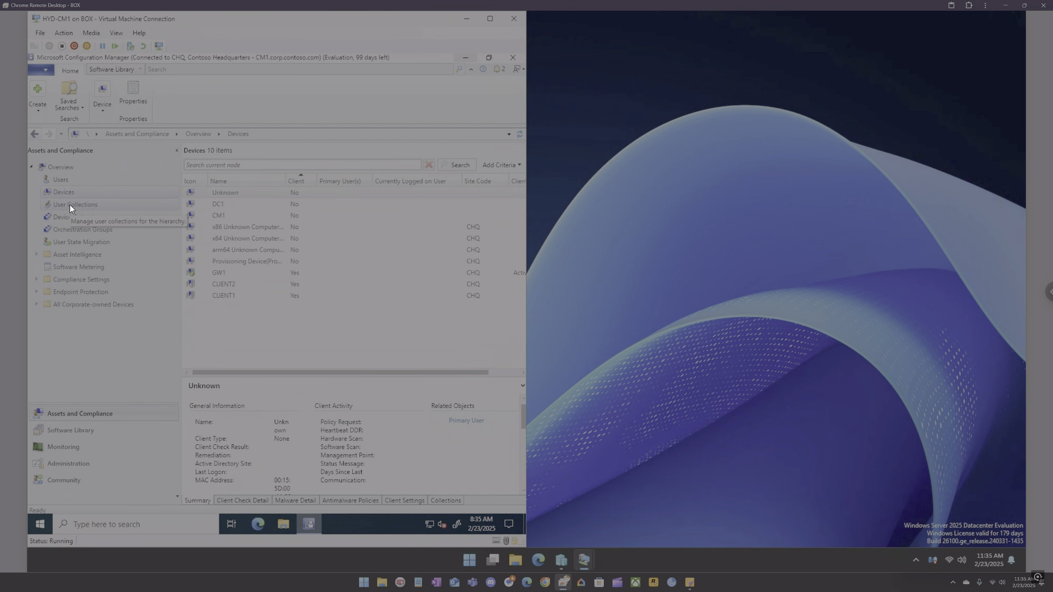
{"action": "left_click", "coordinate": [60, 428]}
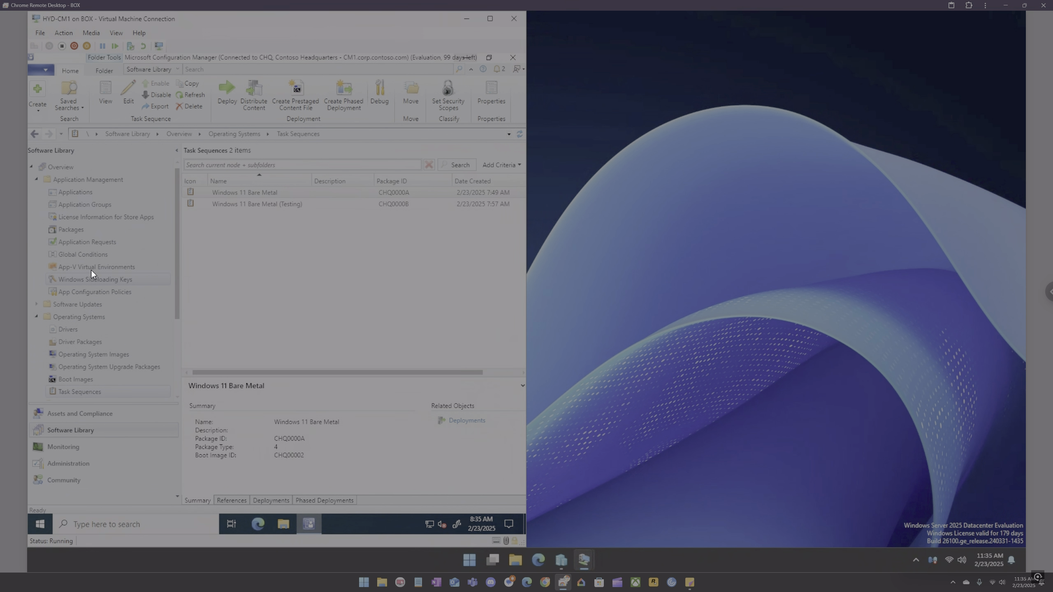
{"action": "left_click", "coordinate": [238, 204]}
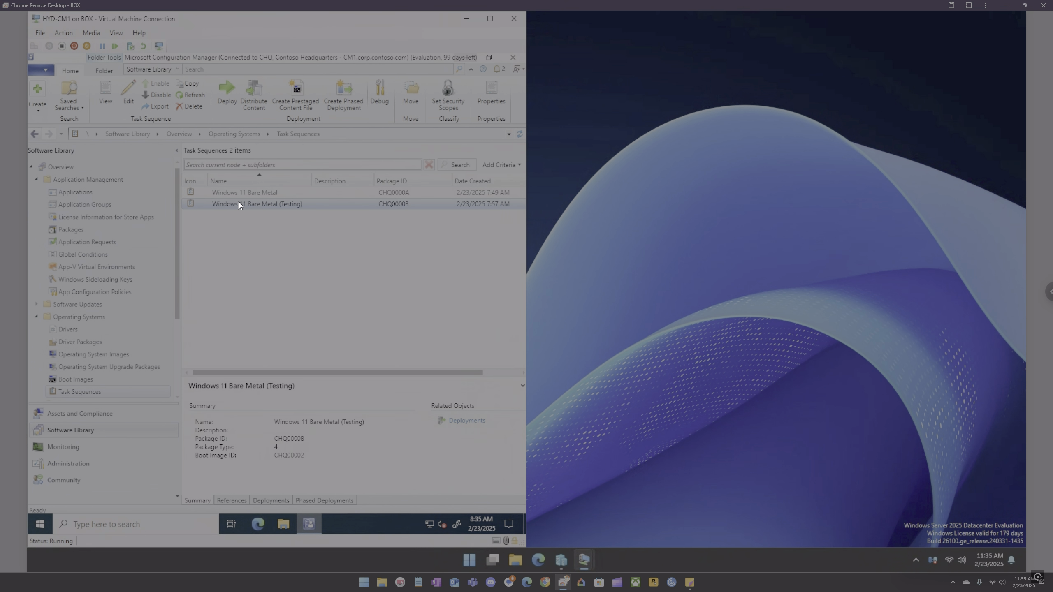
{"action": "right_click", "coordinate": [238, 200]}
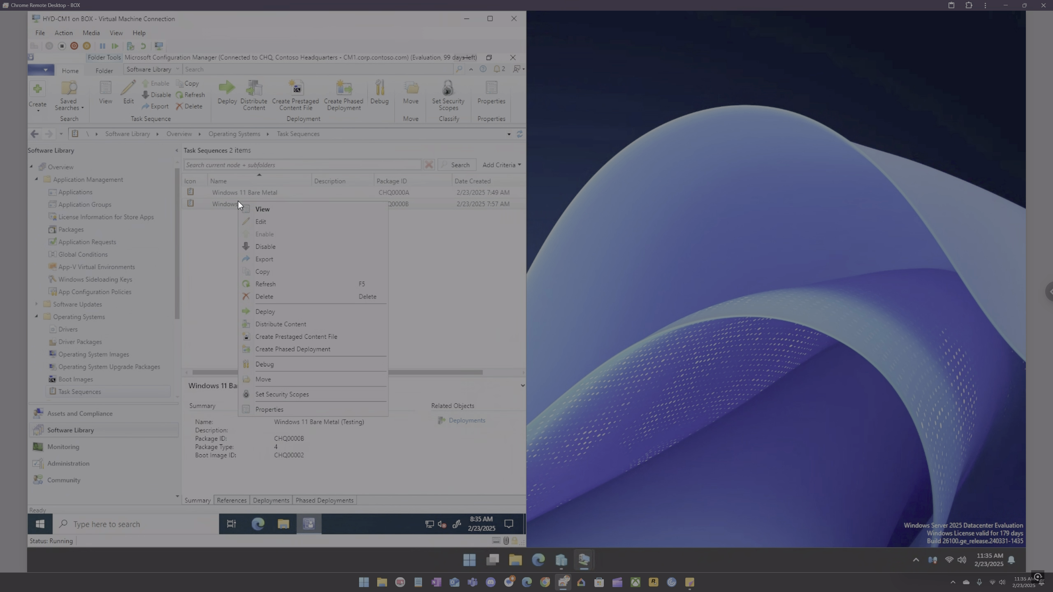
{"action": "left_click", "coordinate": [259, 221]}
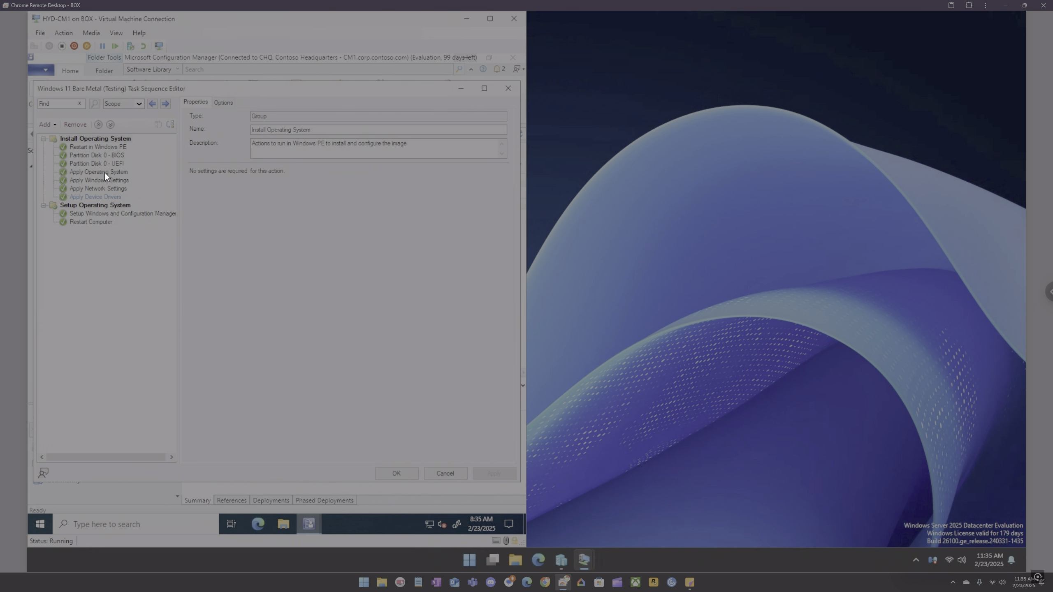
Step: Browse the task sequence editor's Software add options, then close the editor without saving changes
{"action": "left_click", "coordinate": [55, 123]}
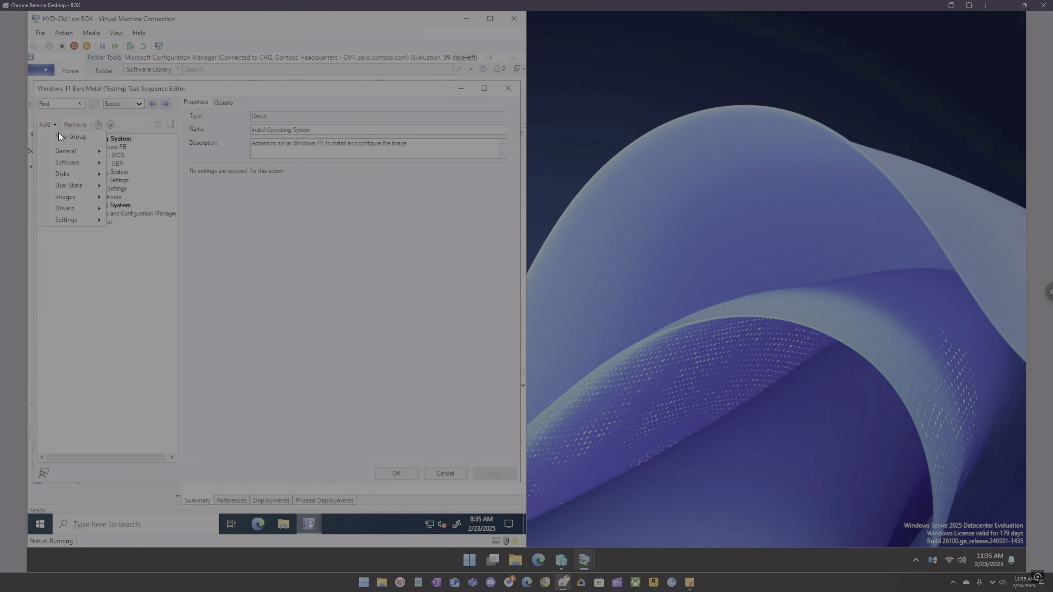
{"action": "mouse_move", "coordinate": [74, 162]}
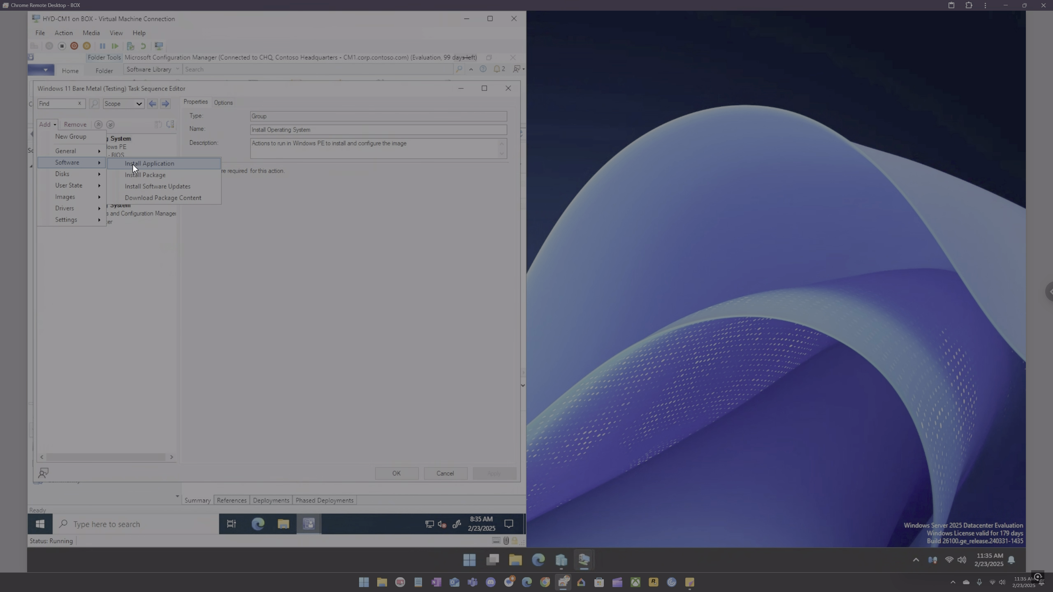
{"action": "left_click", "coordinate": [160, 175]}
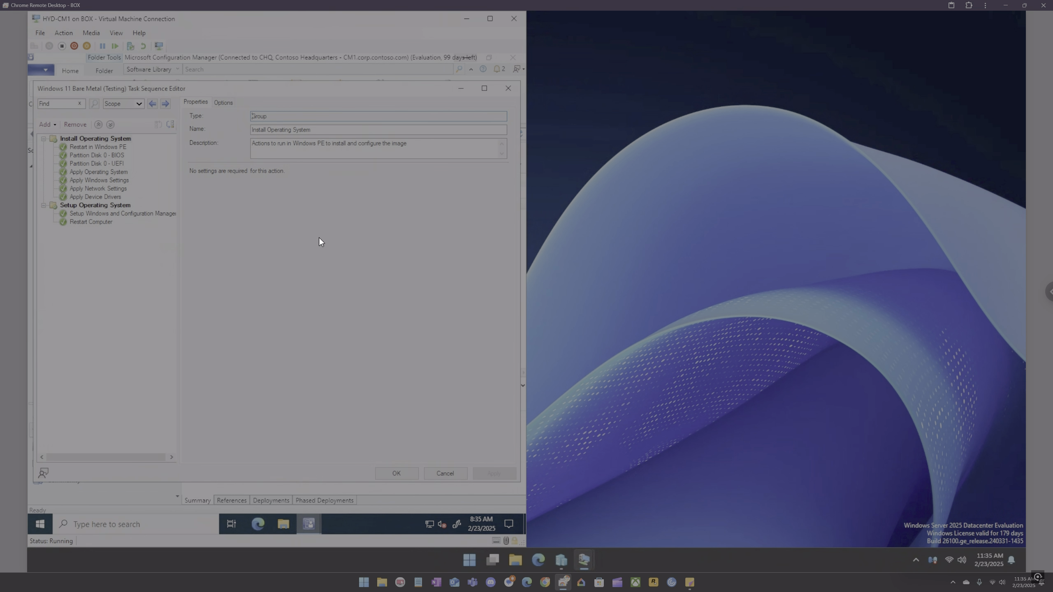
{"action": "left_click", "coordinate": [508, 89]}
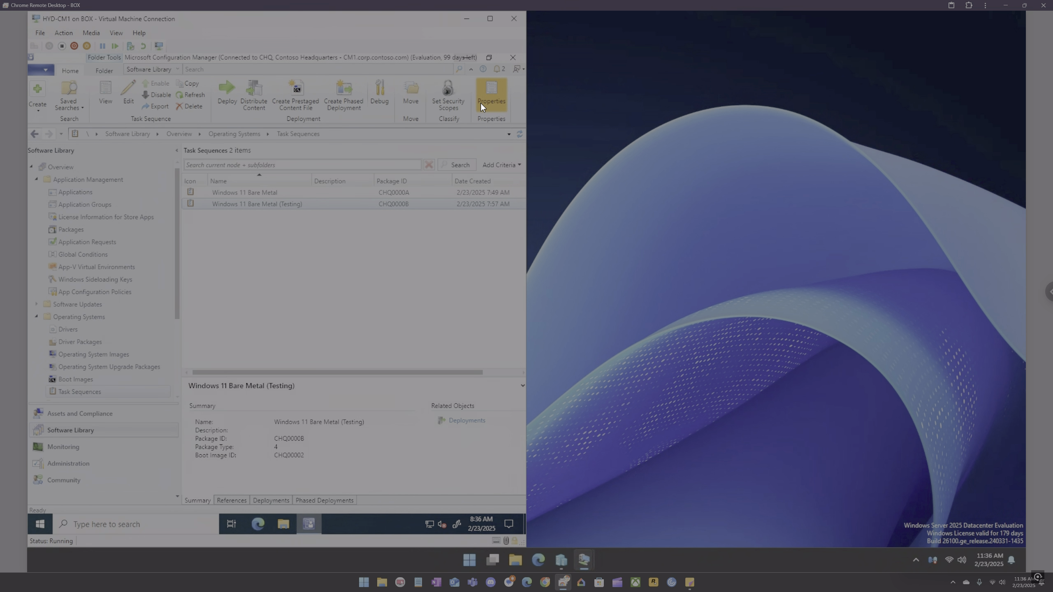